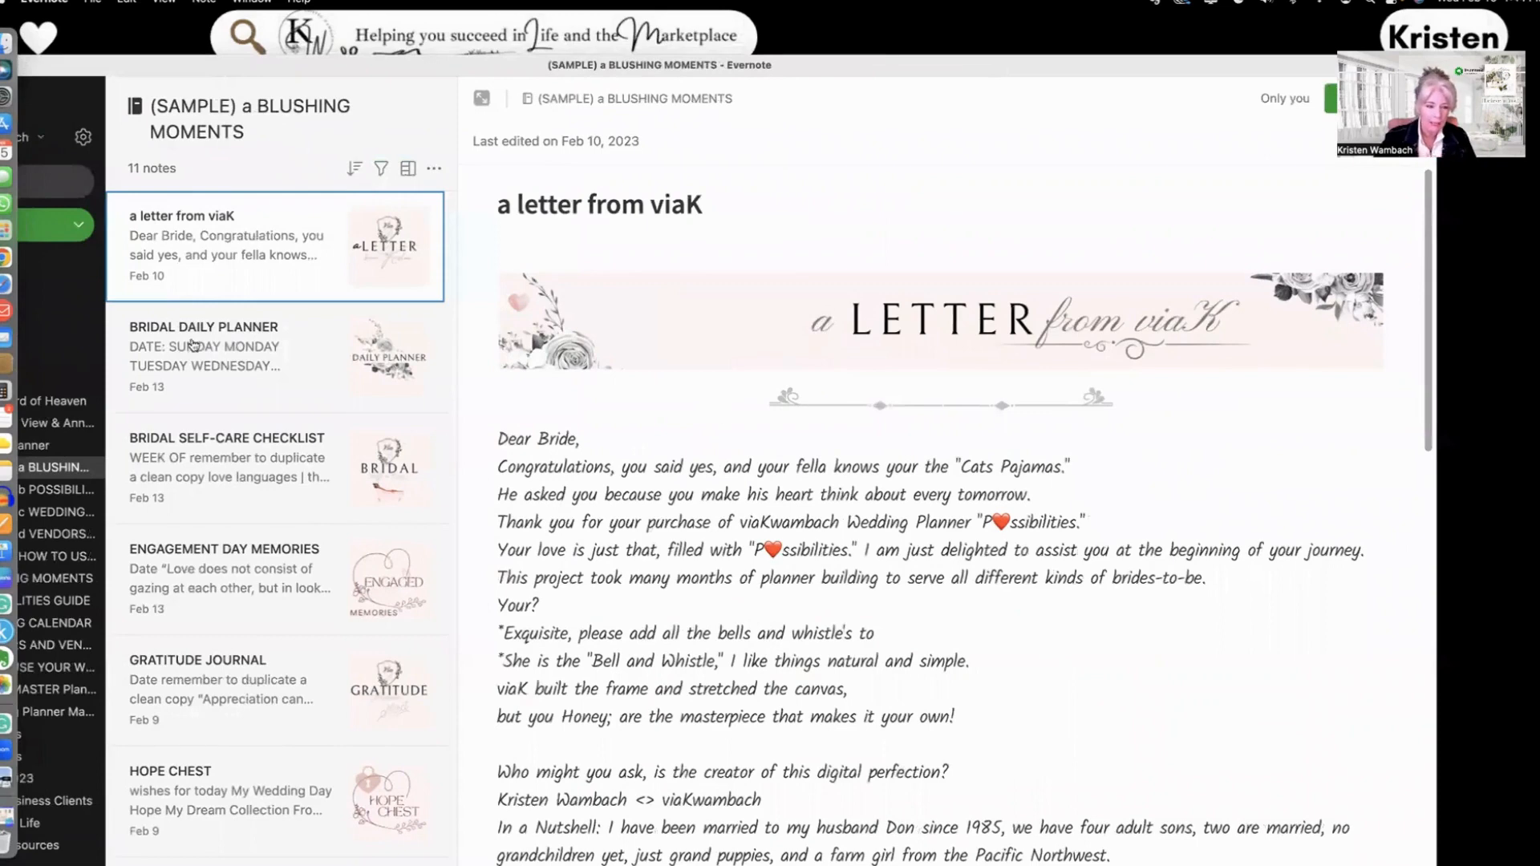
- Open the BRIDAL DAILY PLANNER note and arrange the window so the note list and the full note width are in view
left_click(244, 347)
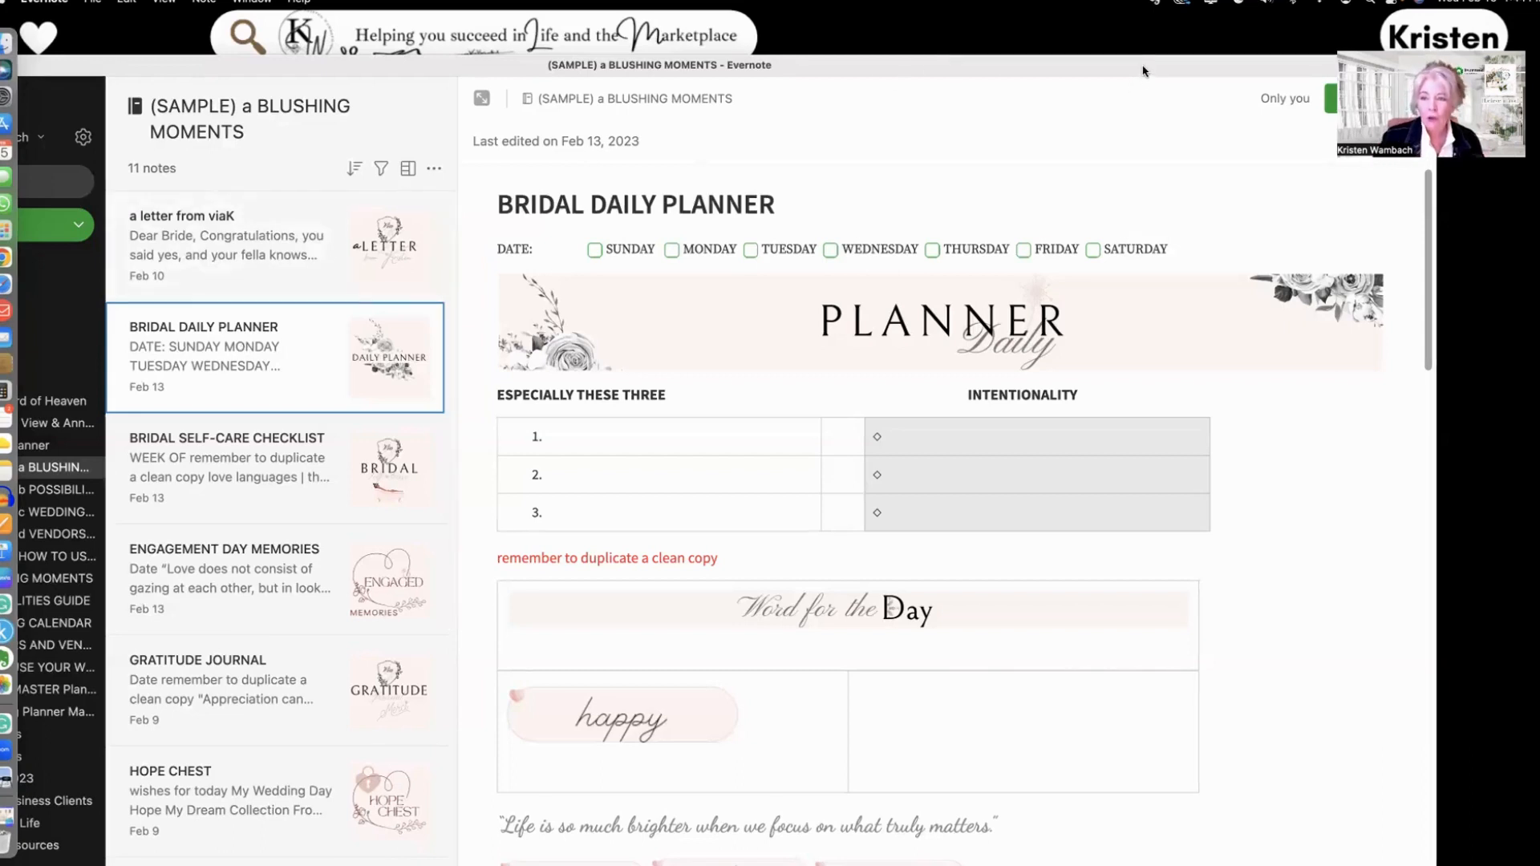
left_click_drag(1148, 72, 1132, 112)
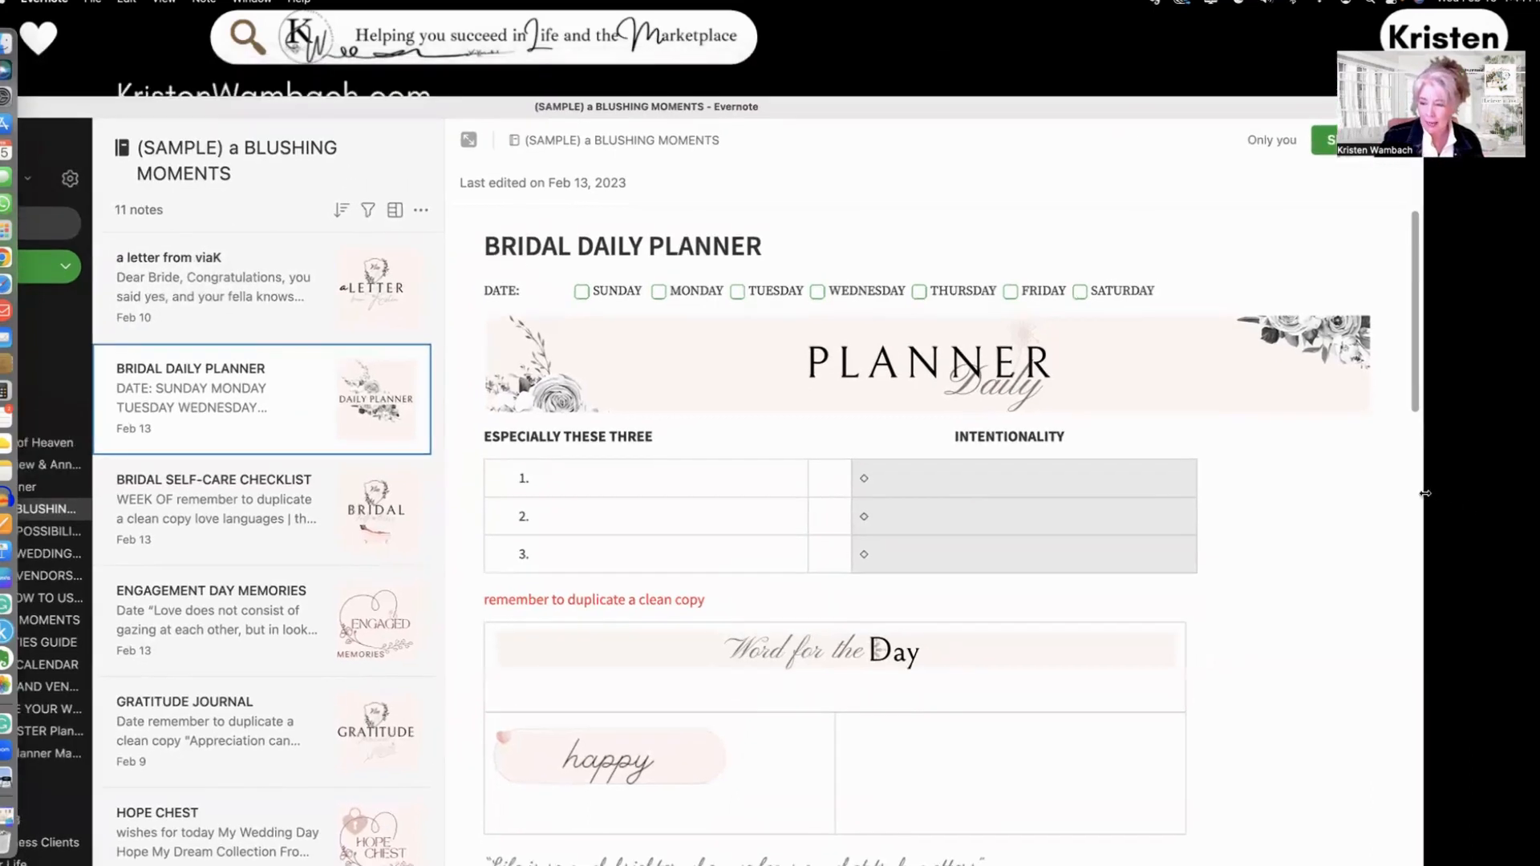
left_click_drag(1424, 493, 1539, 494)
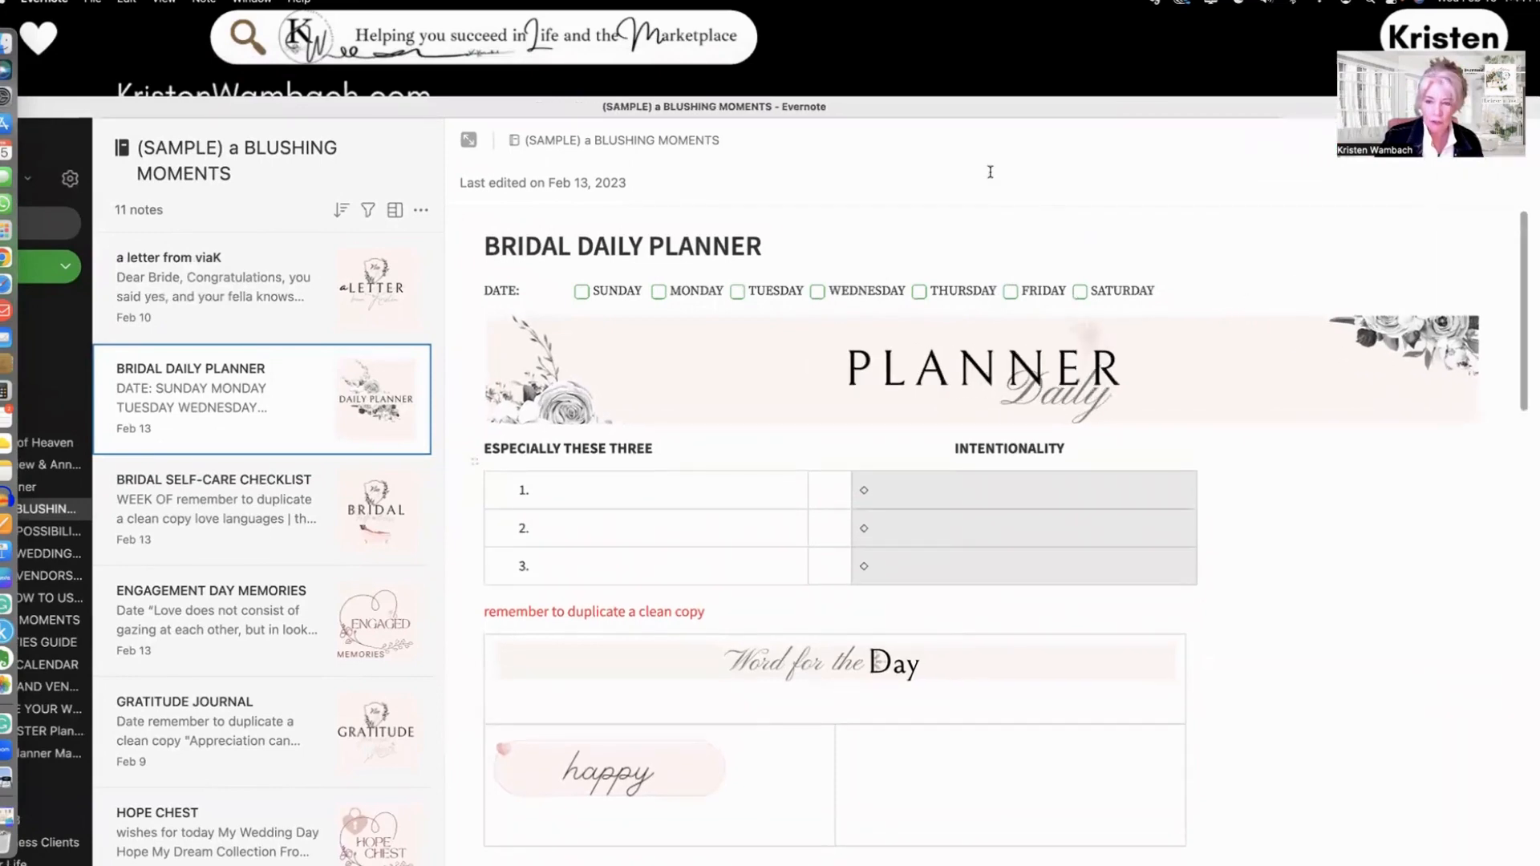
left_click_drag(987, 108, 918, 98)
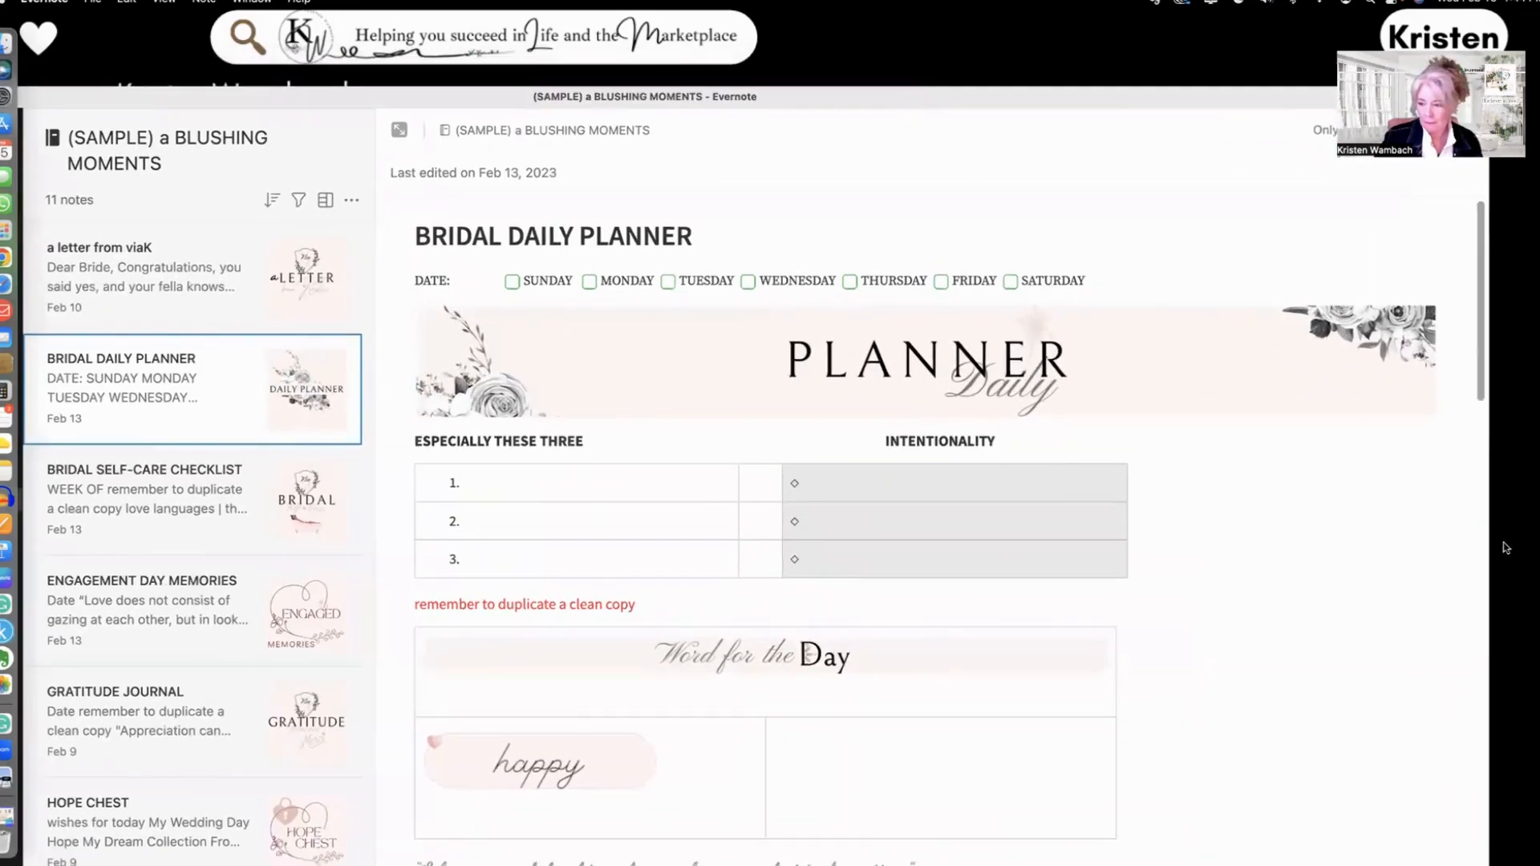
left_click_drag(1489, 545, 1445, 545)
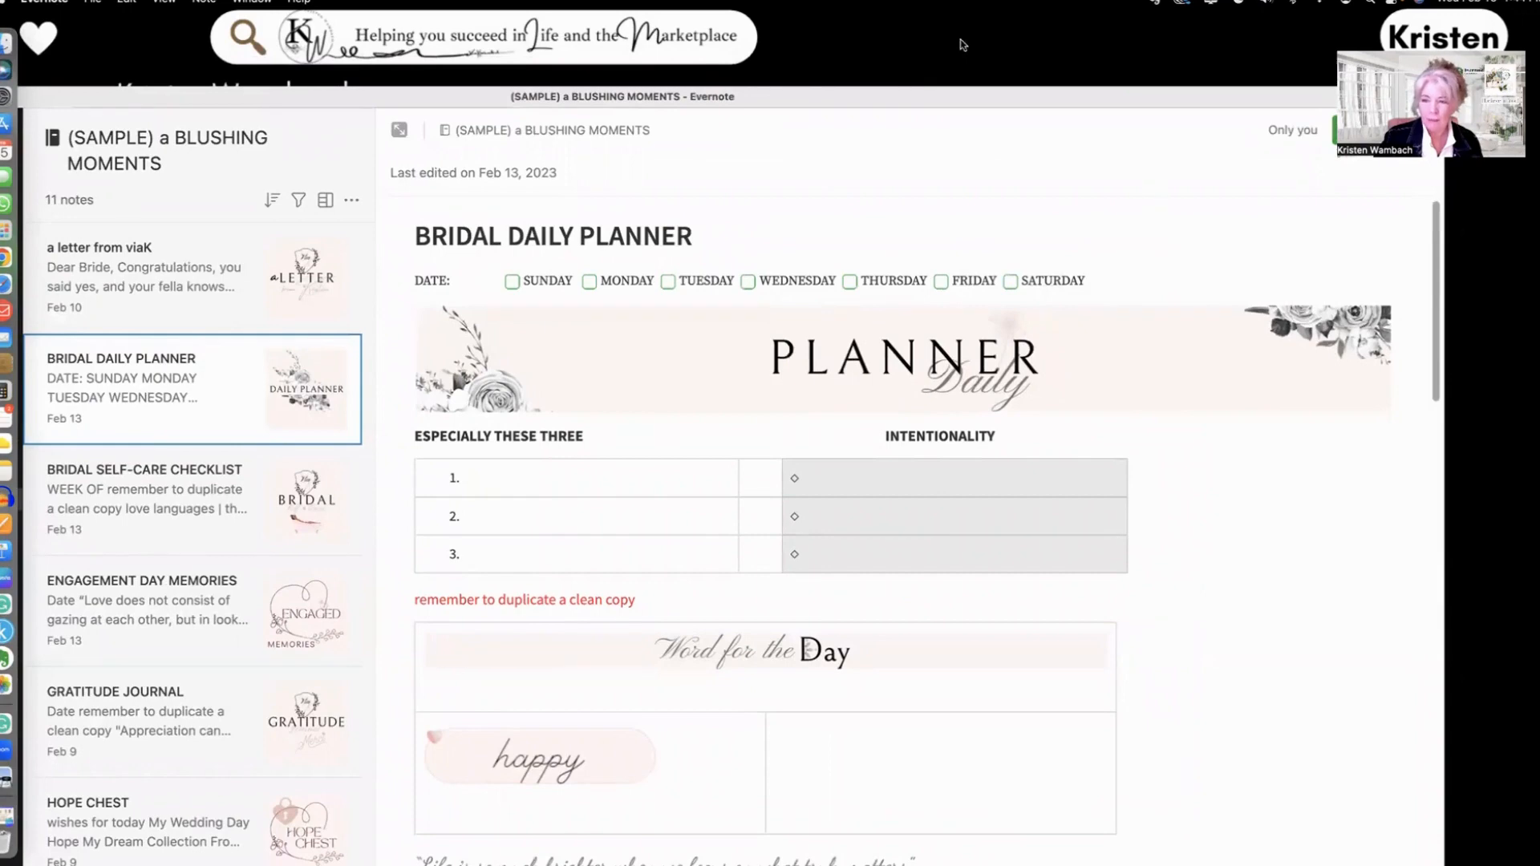
left_click_drag(946, 97, 953, 166)
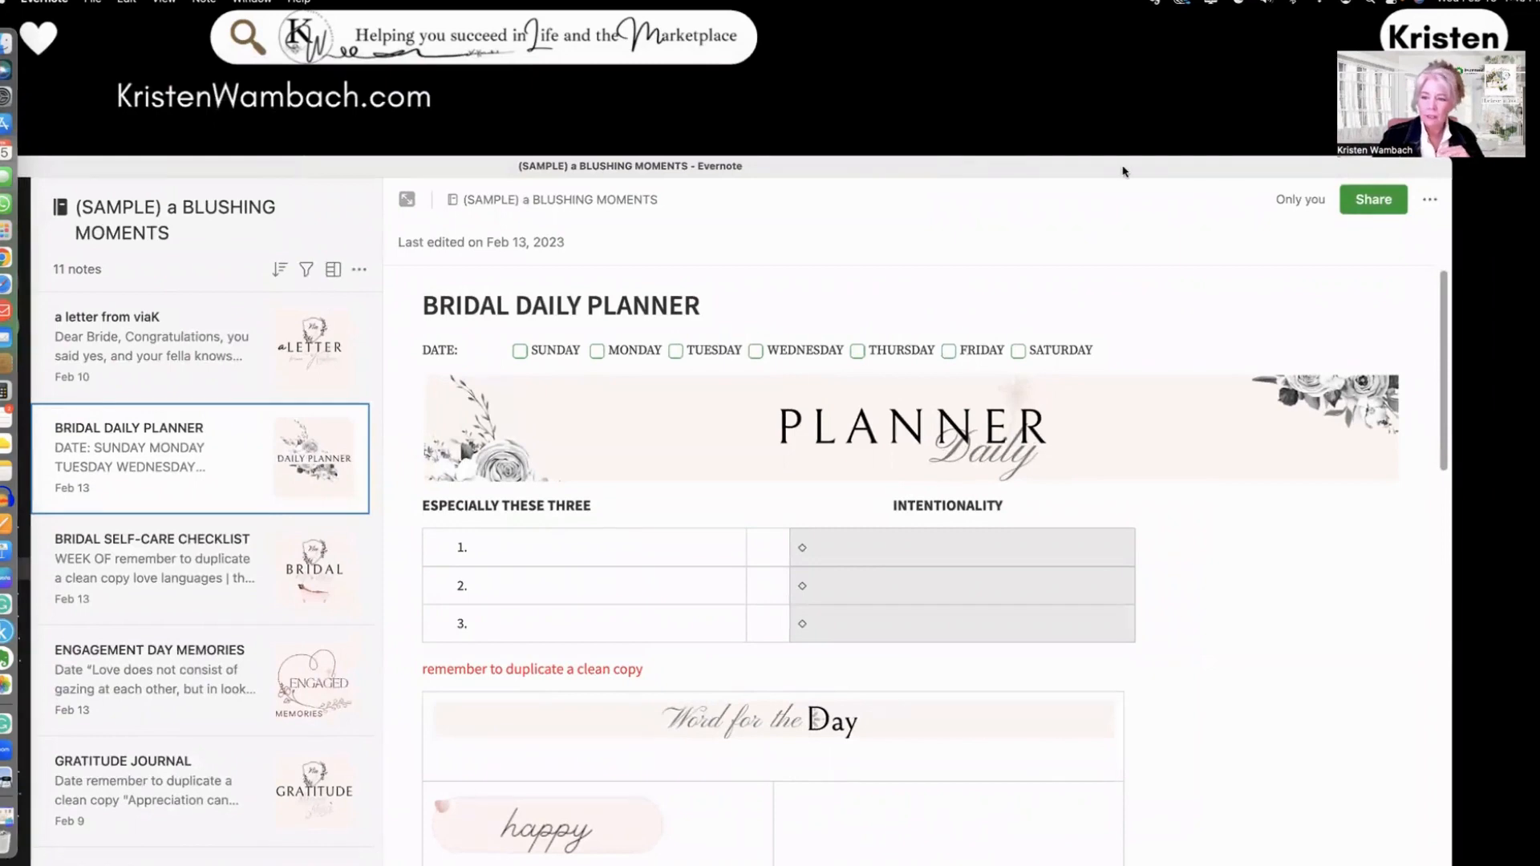
left_click_drag(1124, 171, 1207, 100)
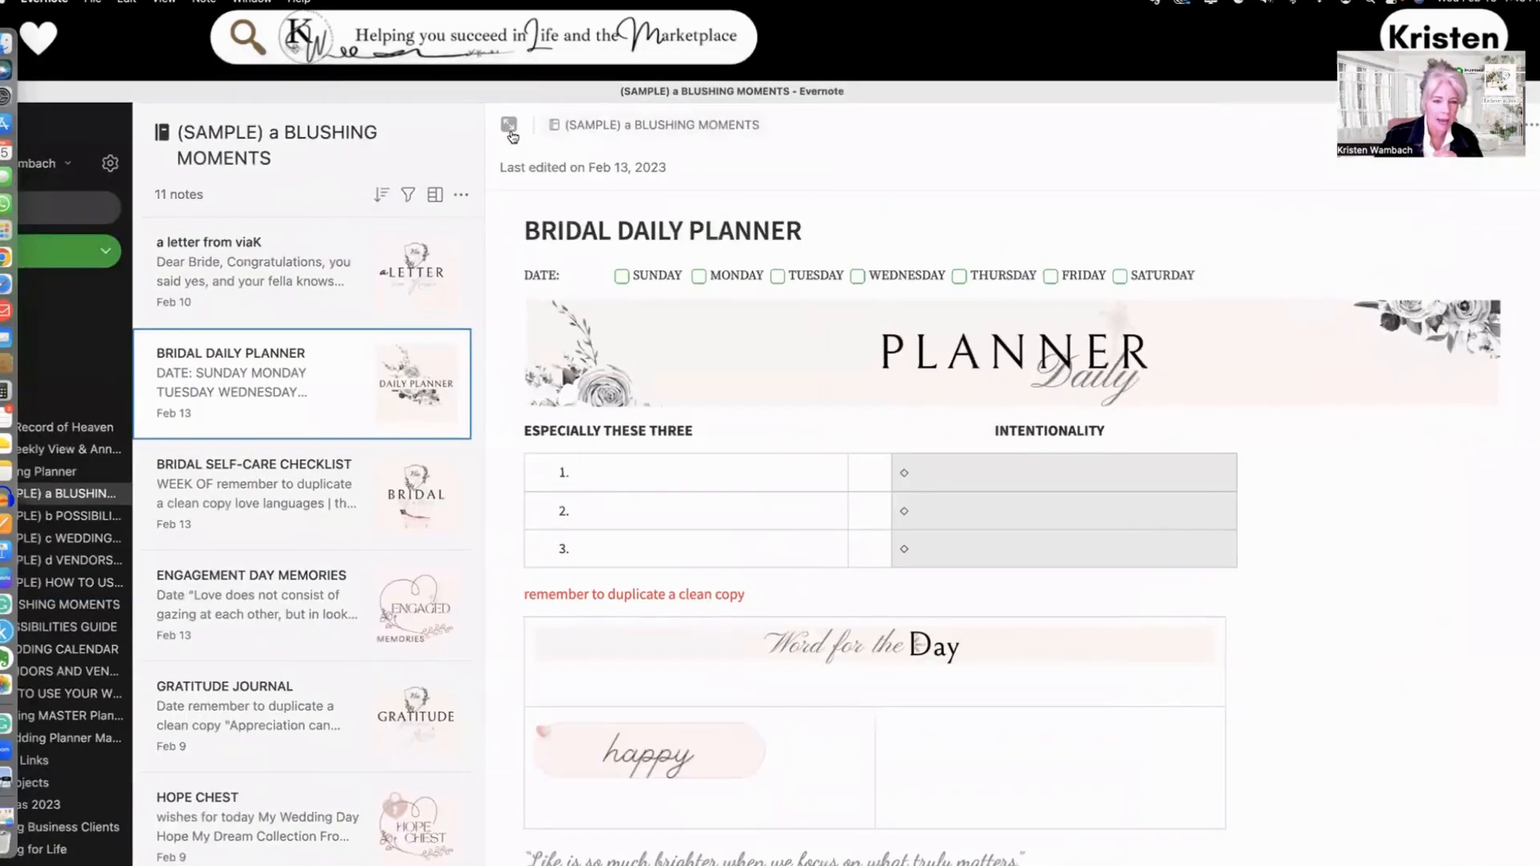
left_click(509, 127)
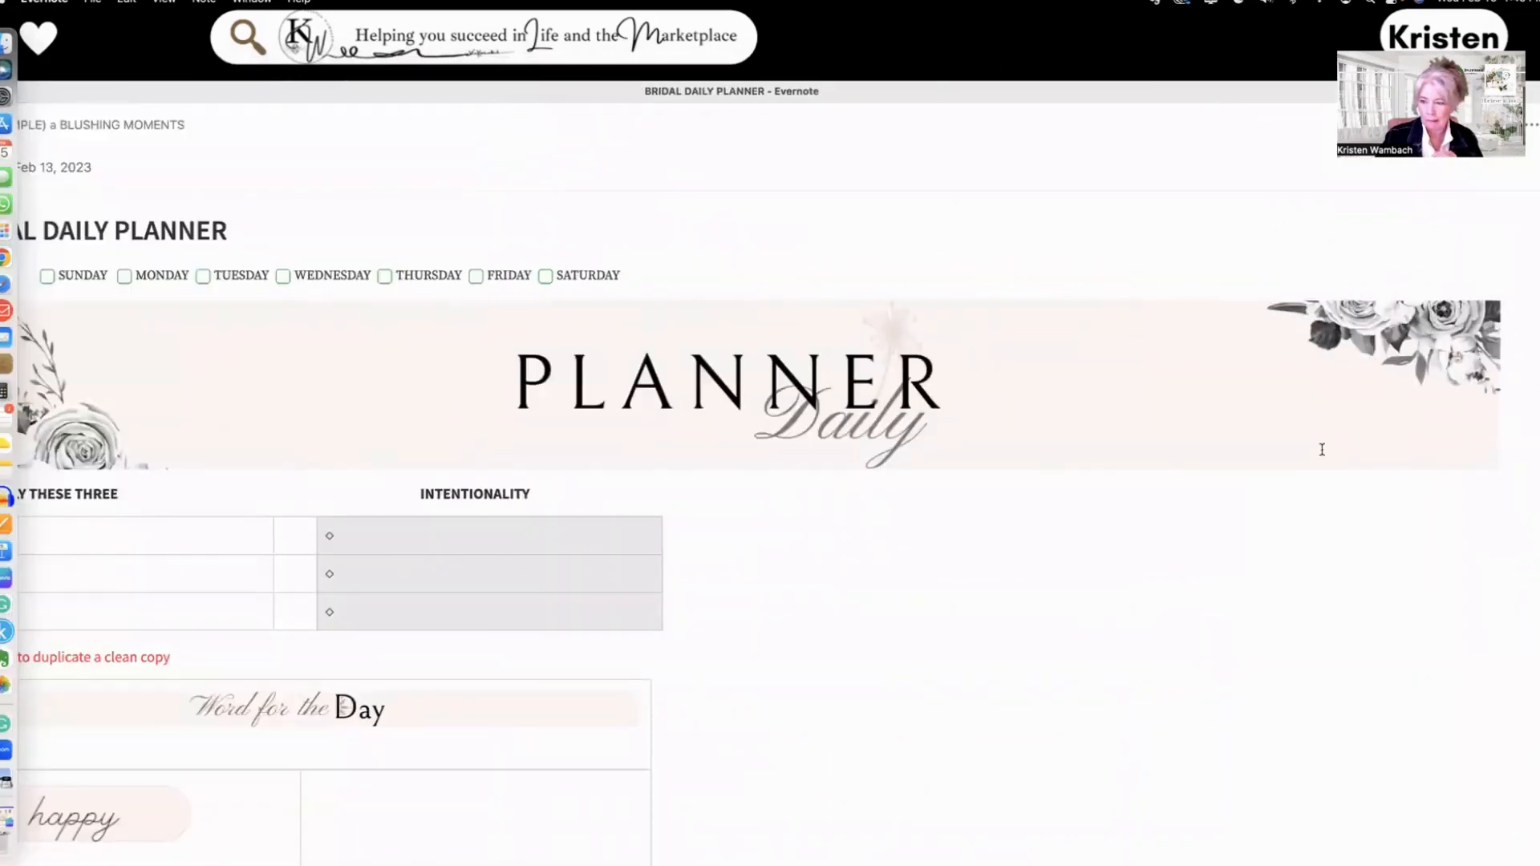
left_click_drag(1178, 93, 1027, 93)
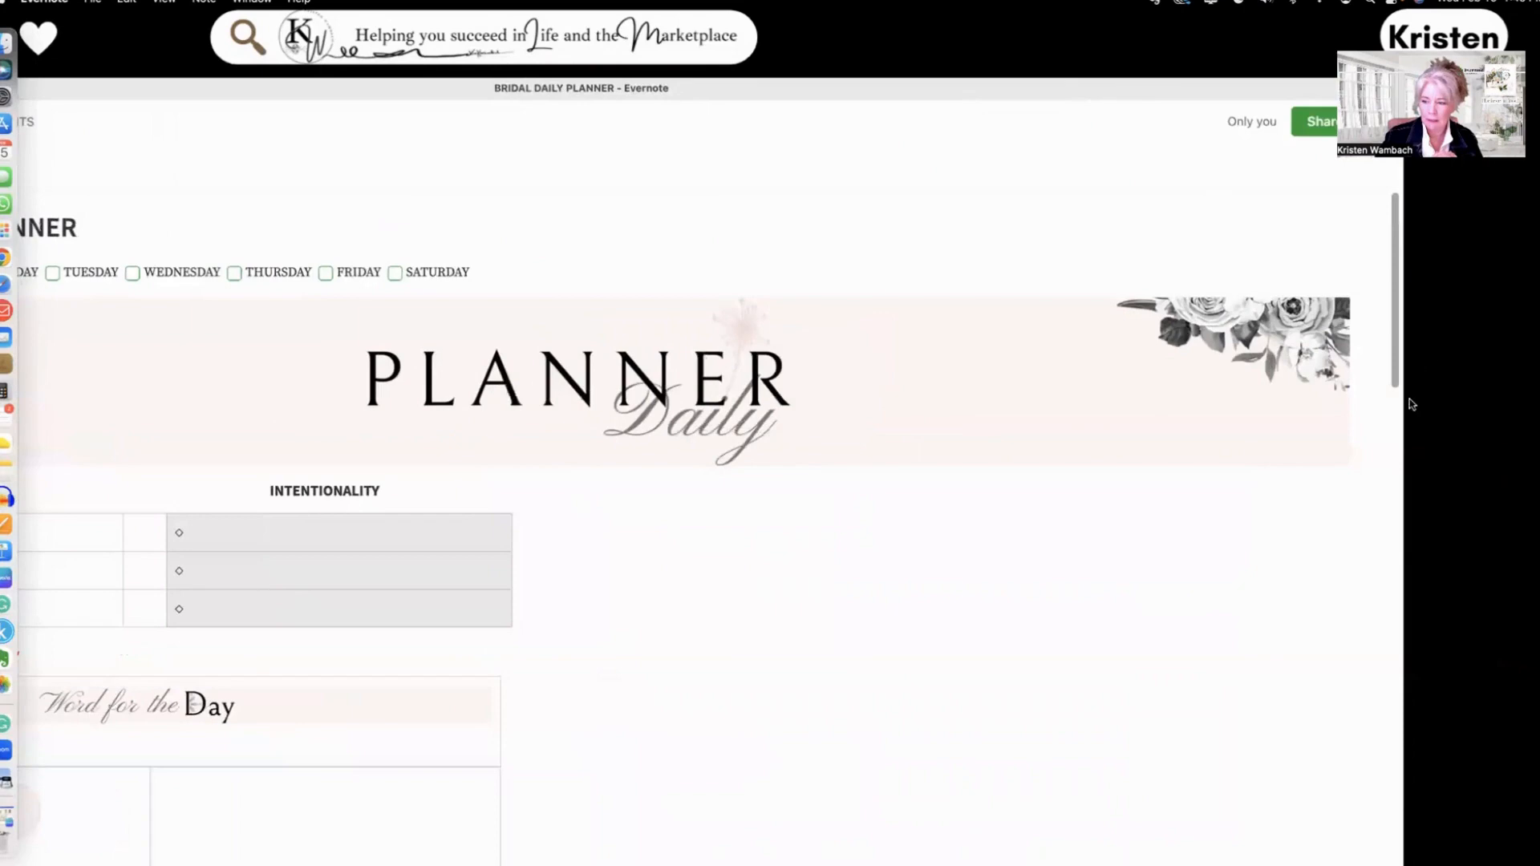
left_click_drag(1412, 404, 1332, 405)
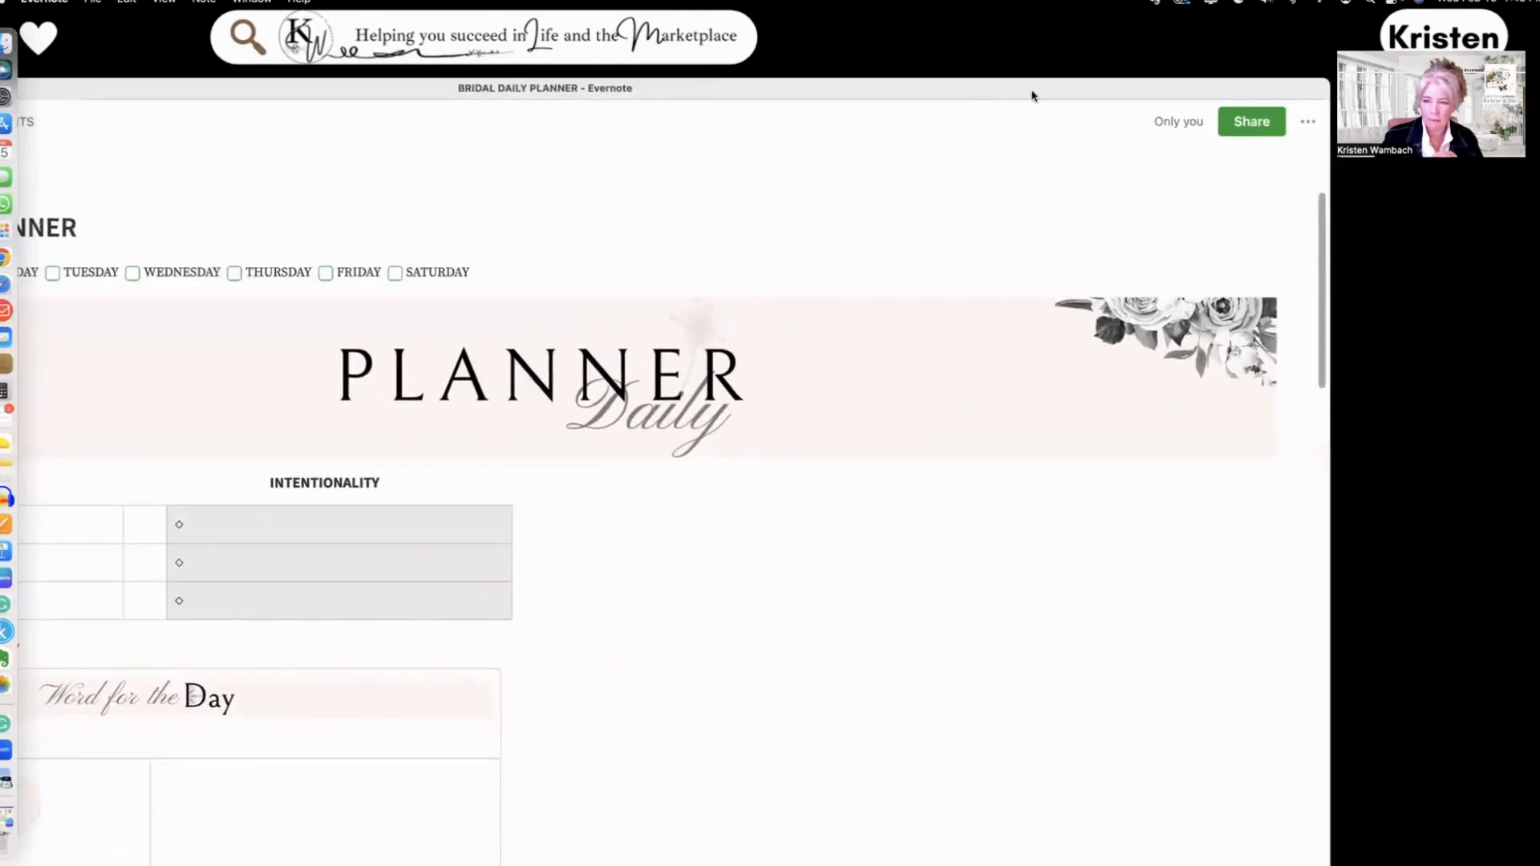
double_click(1032, 89)
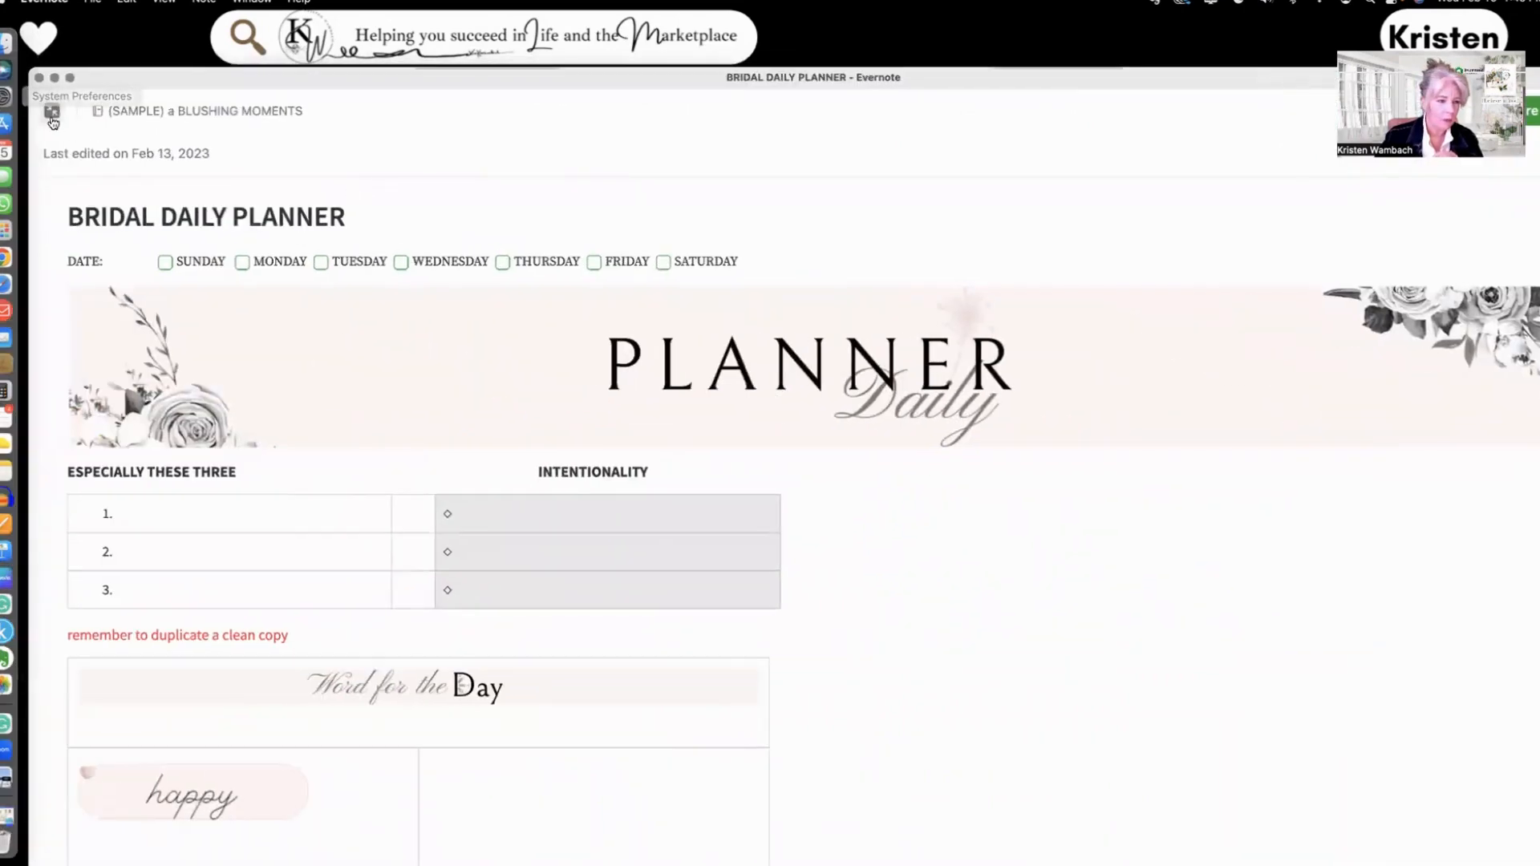
left_click(52, 116)
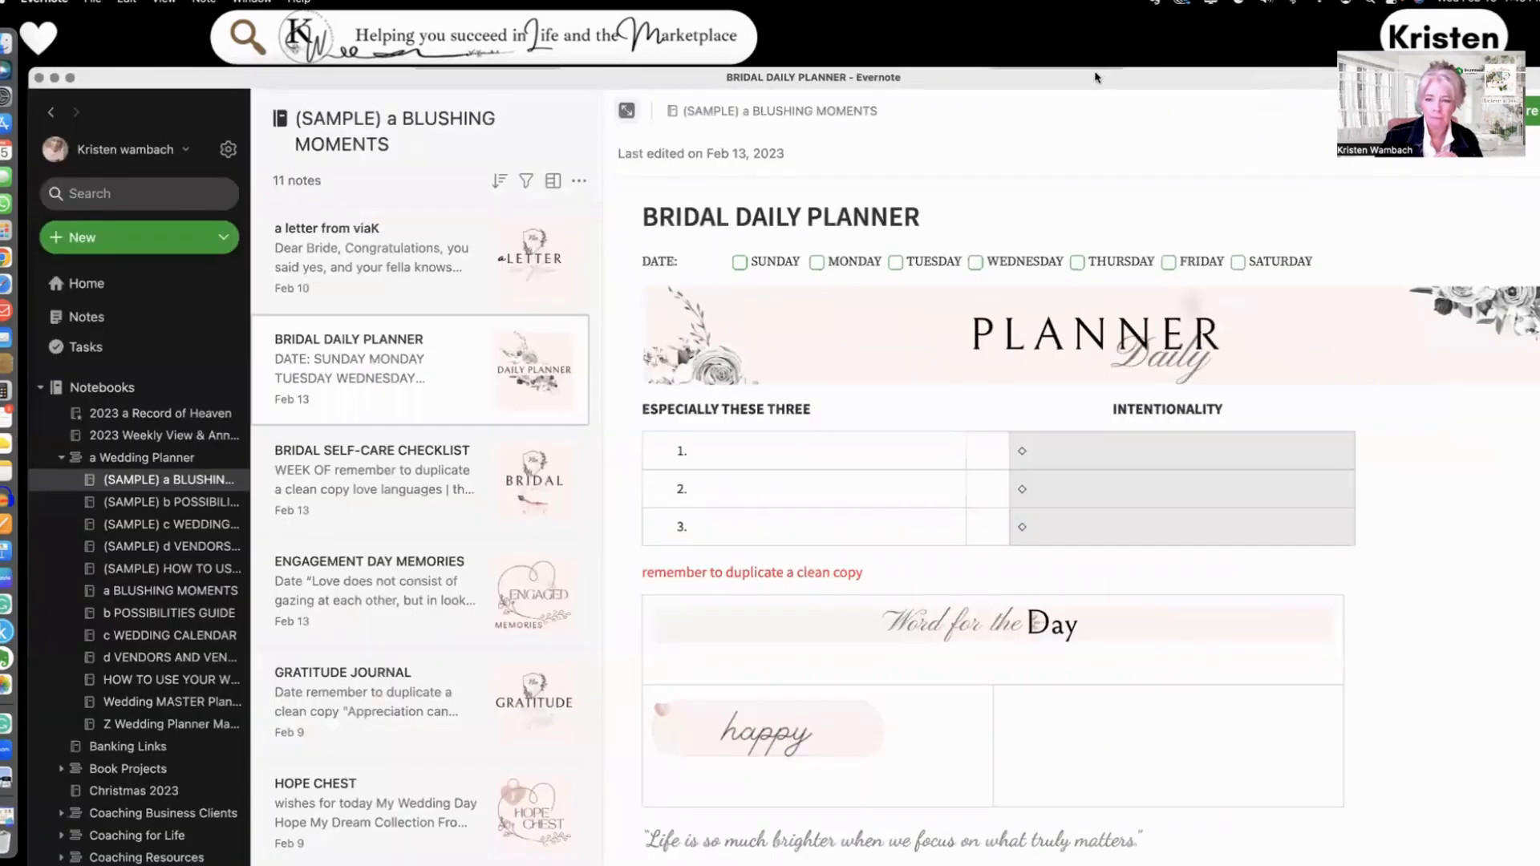
- Save the open note as a template titled BRIDAL DAILY PLANNER
left_click_drag(1096, 77, 817, 78)
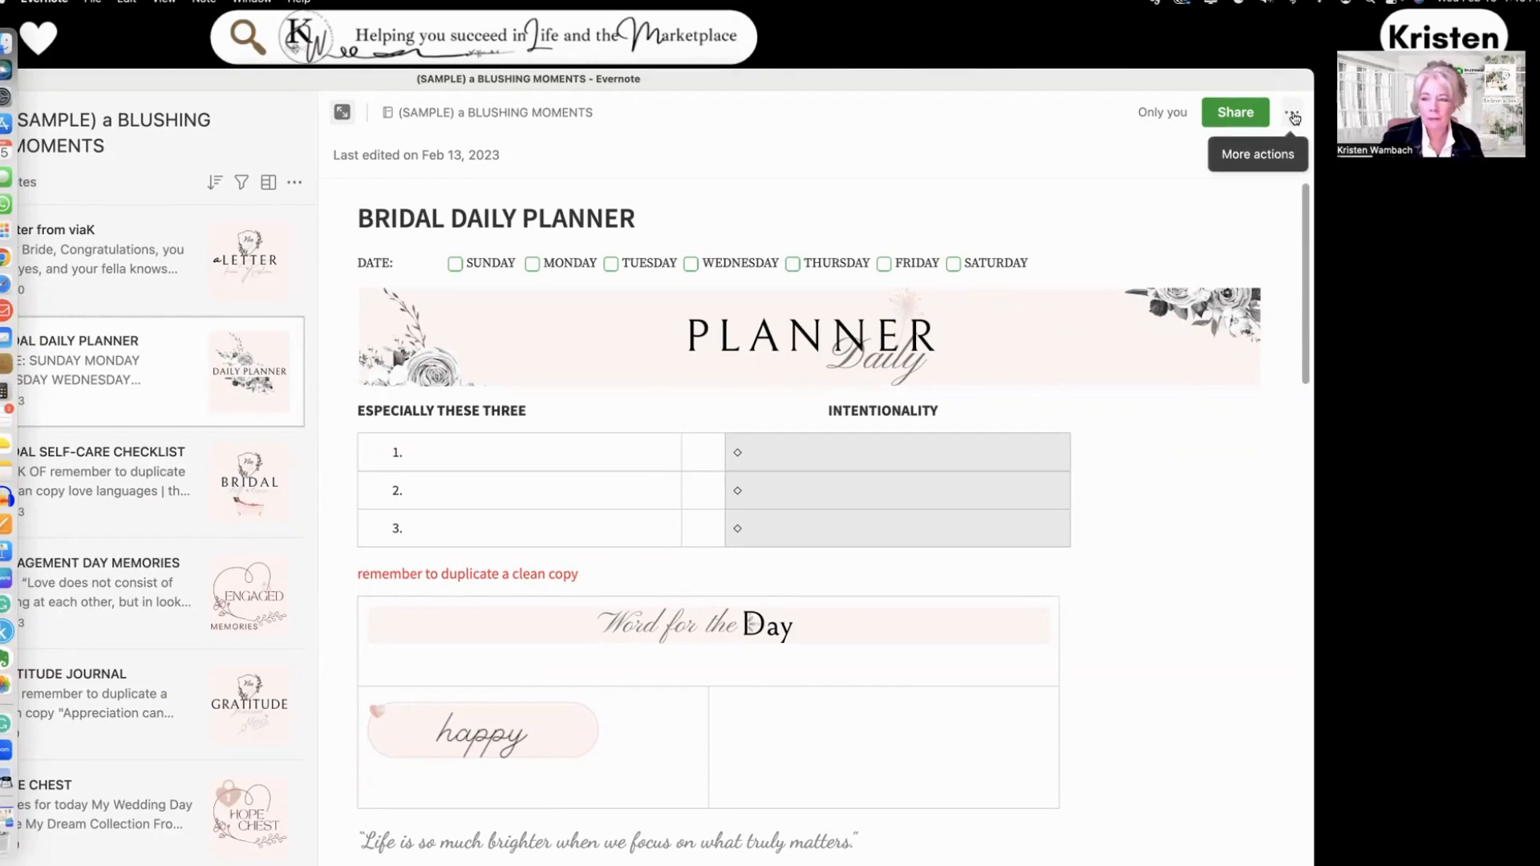
left_click(1294, 118)
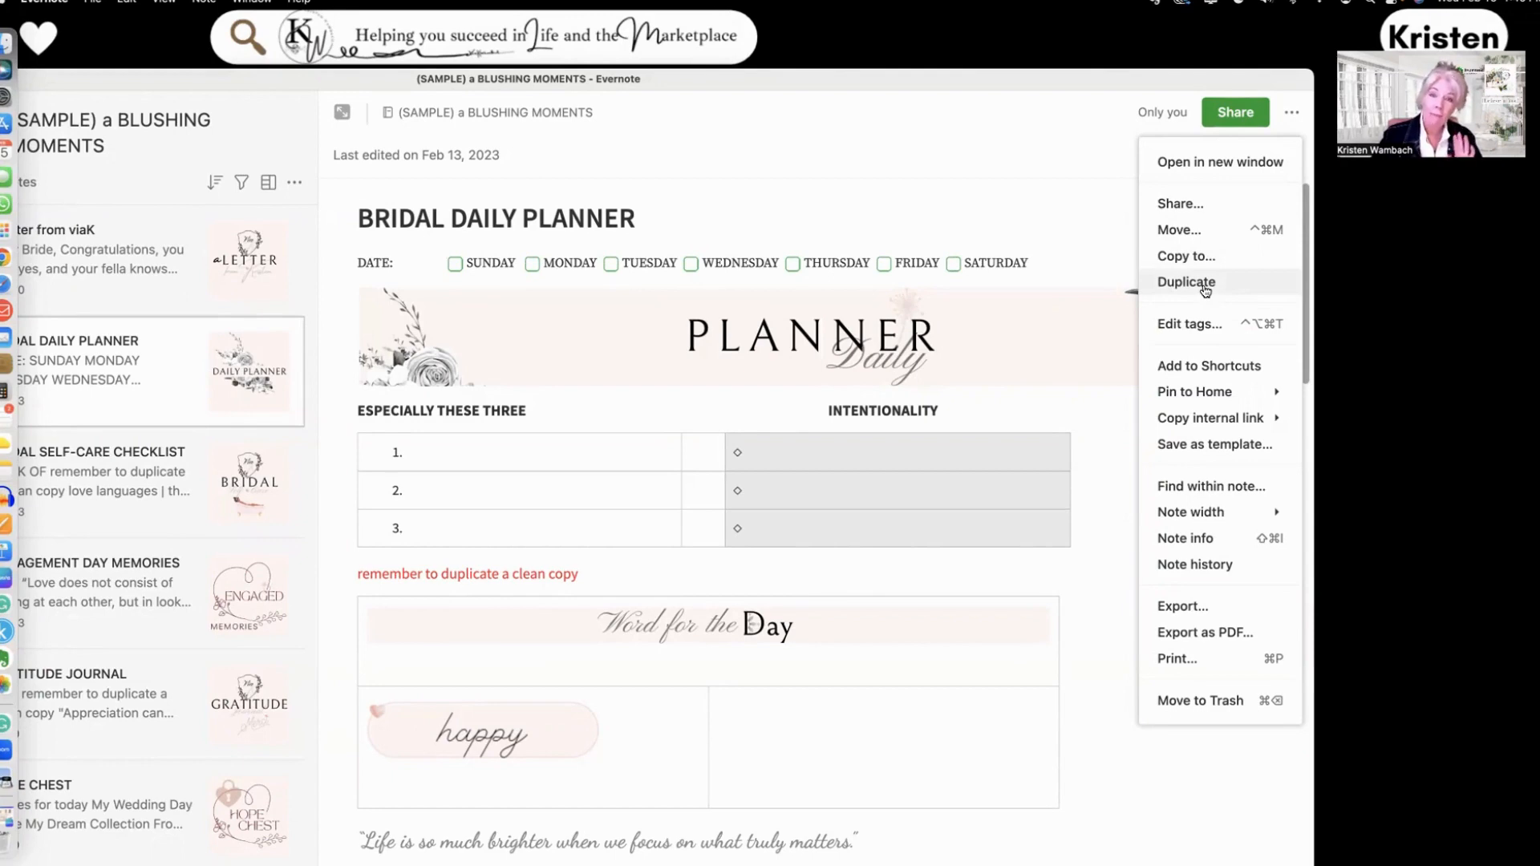
left_click(1196, 447)
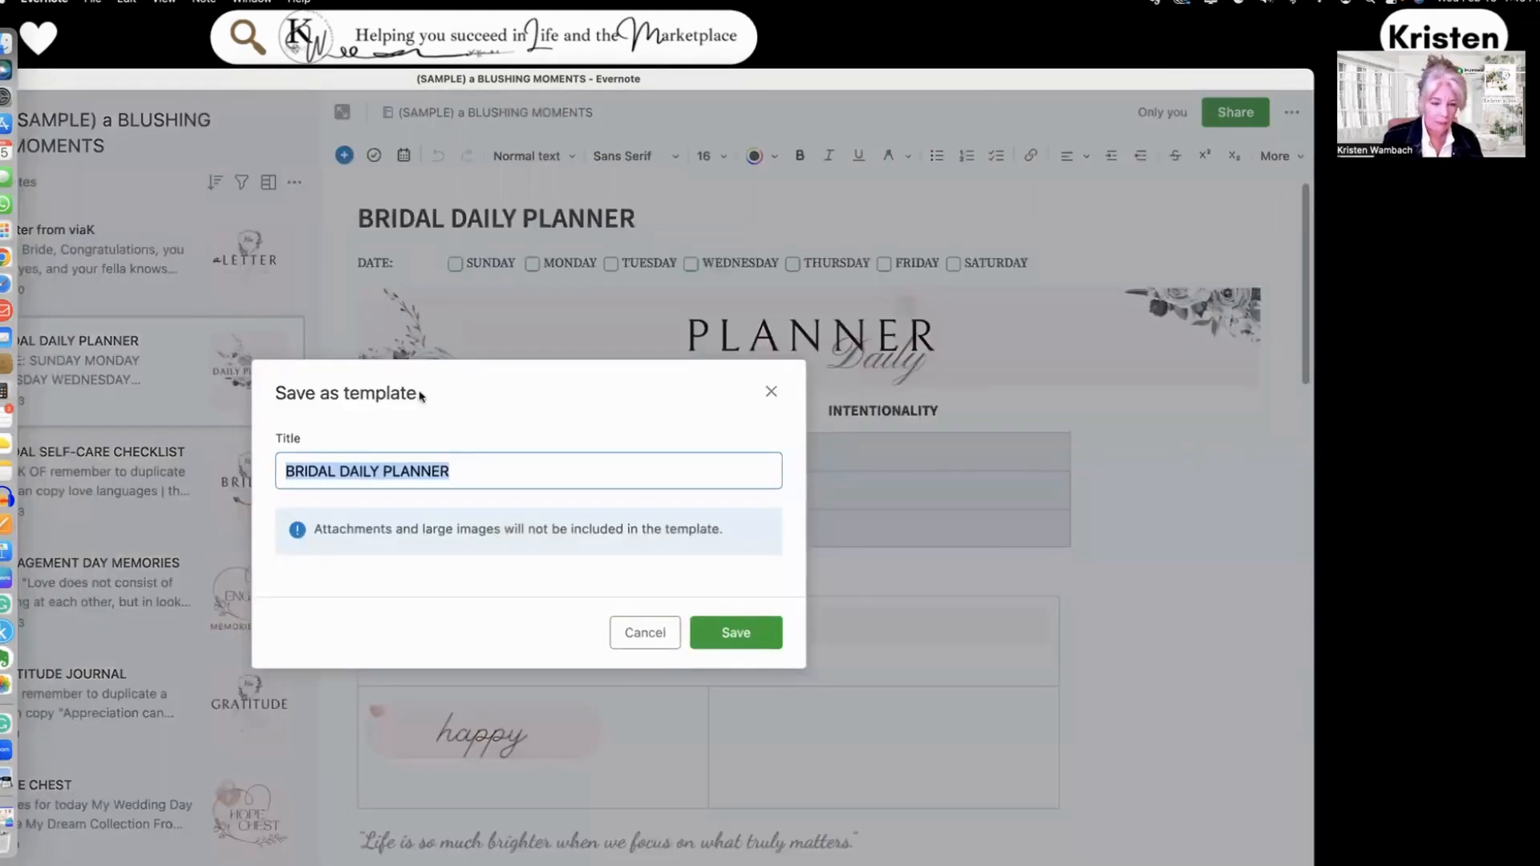
left_click(742, 638)
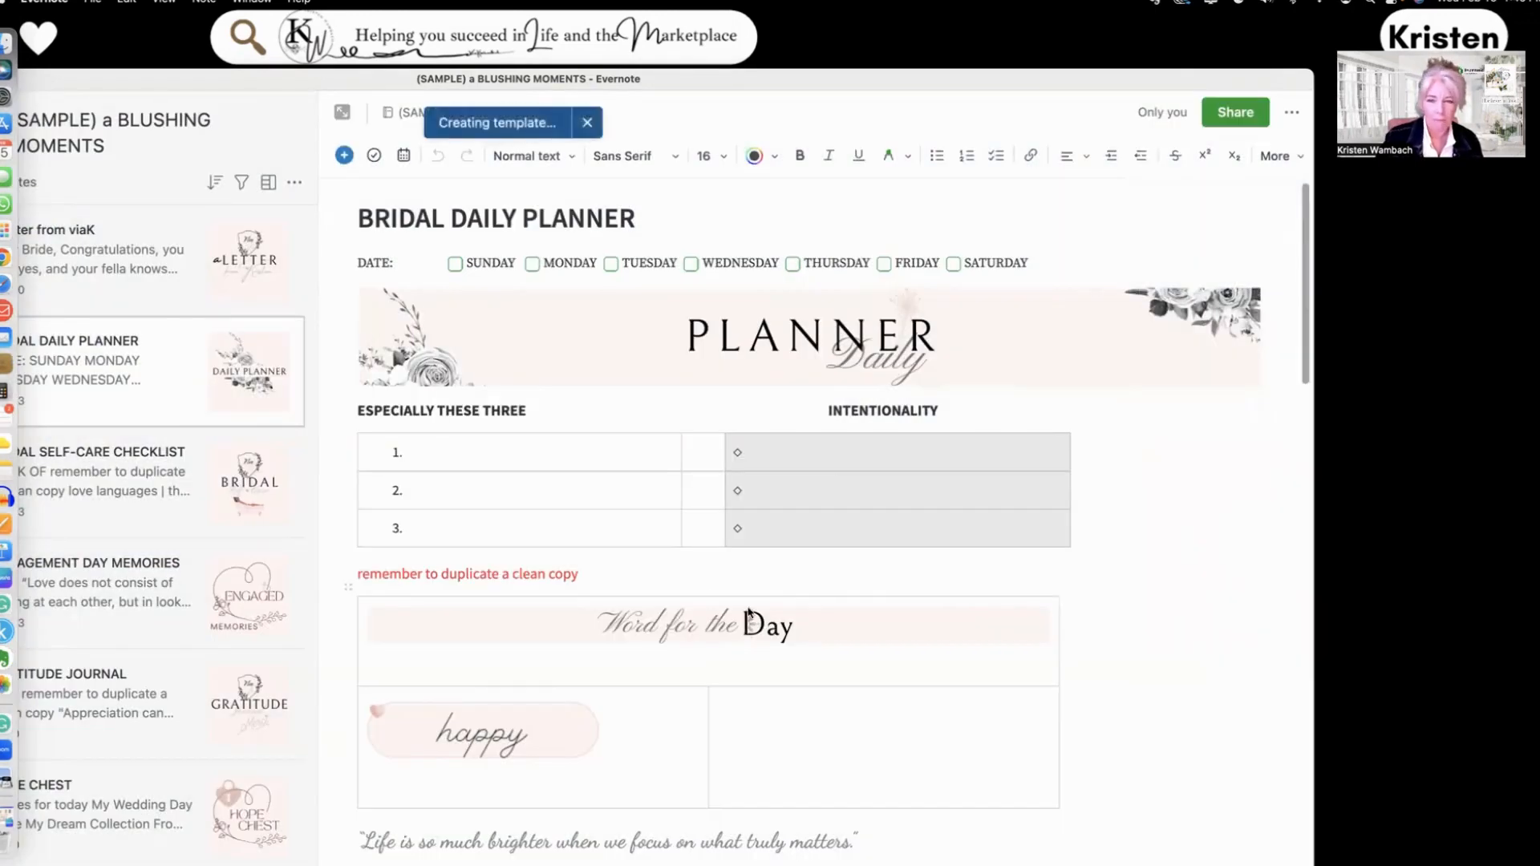
- Duplicate the BRIDAL DAILY PLANNER note within its notebook
left_click_drag(919, 81, 968, 72)
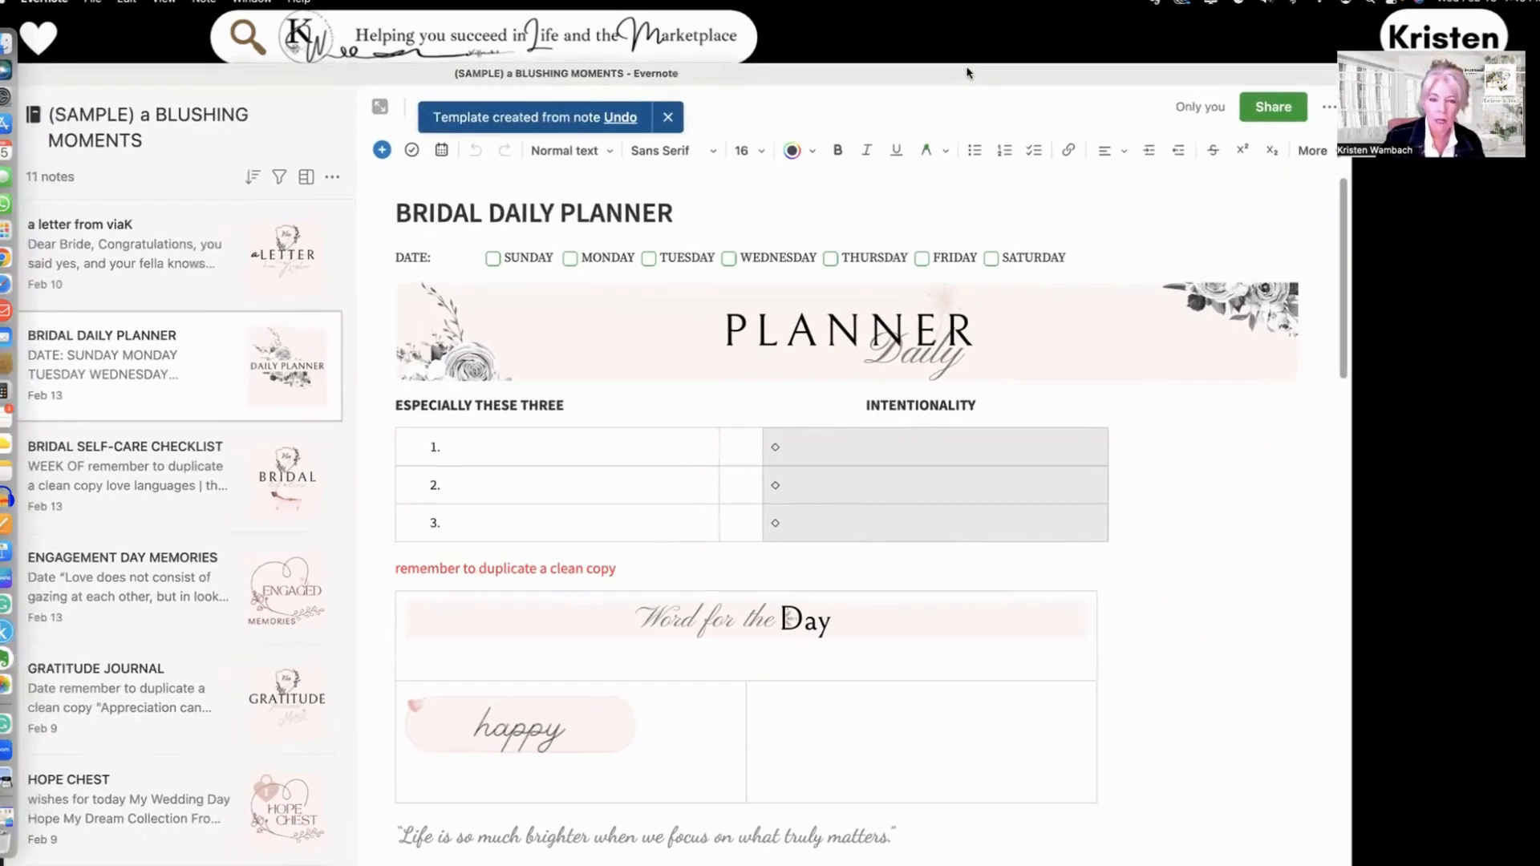
left_click_drag(1134, 75, 1031, 82)
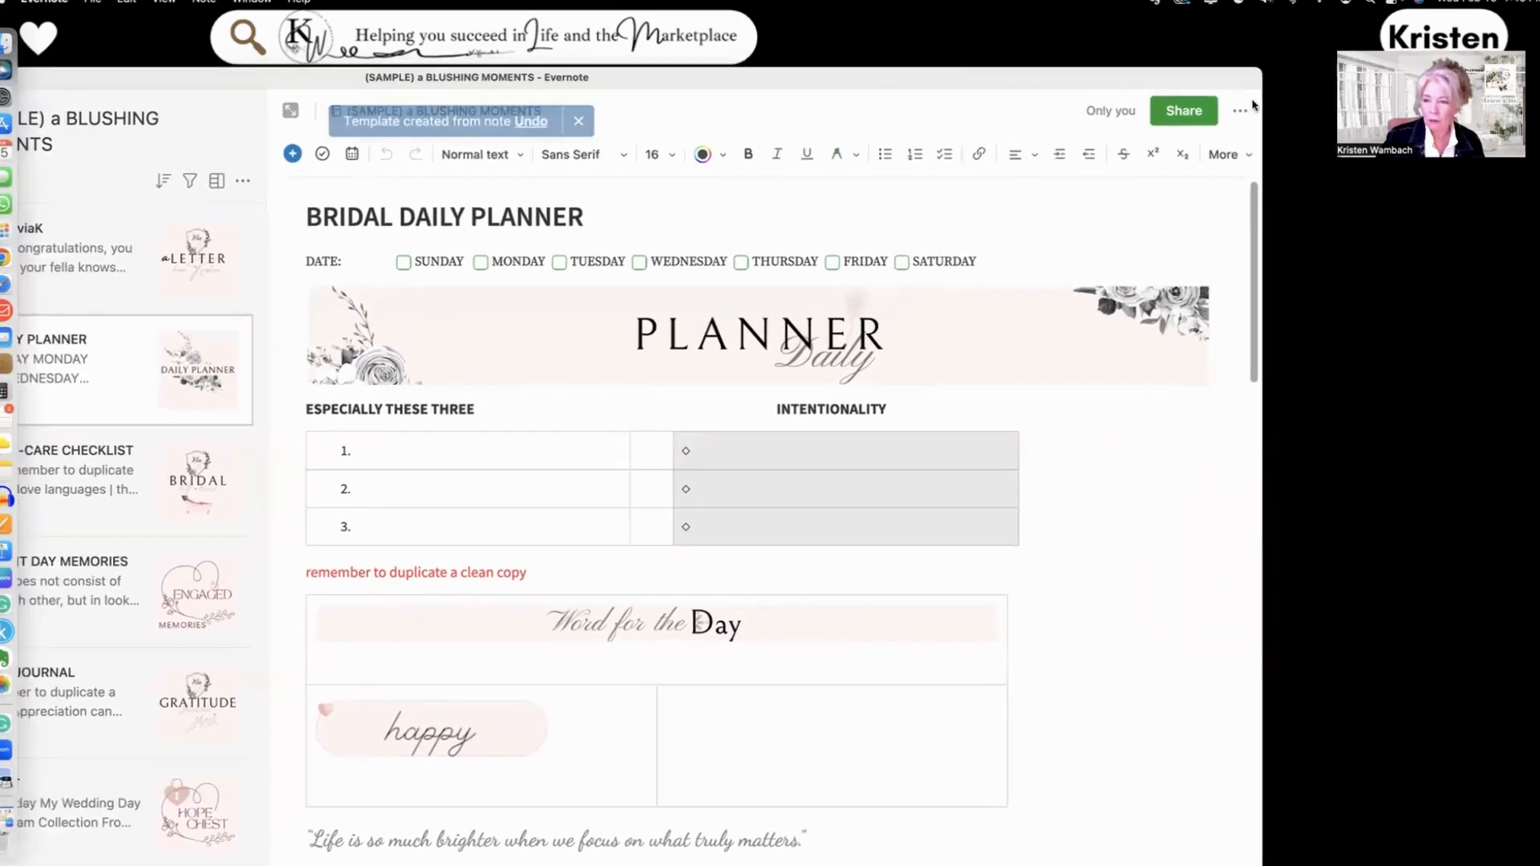
left_click(1241, 114)
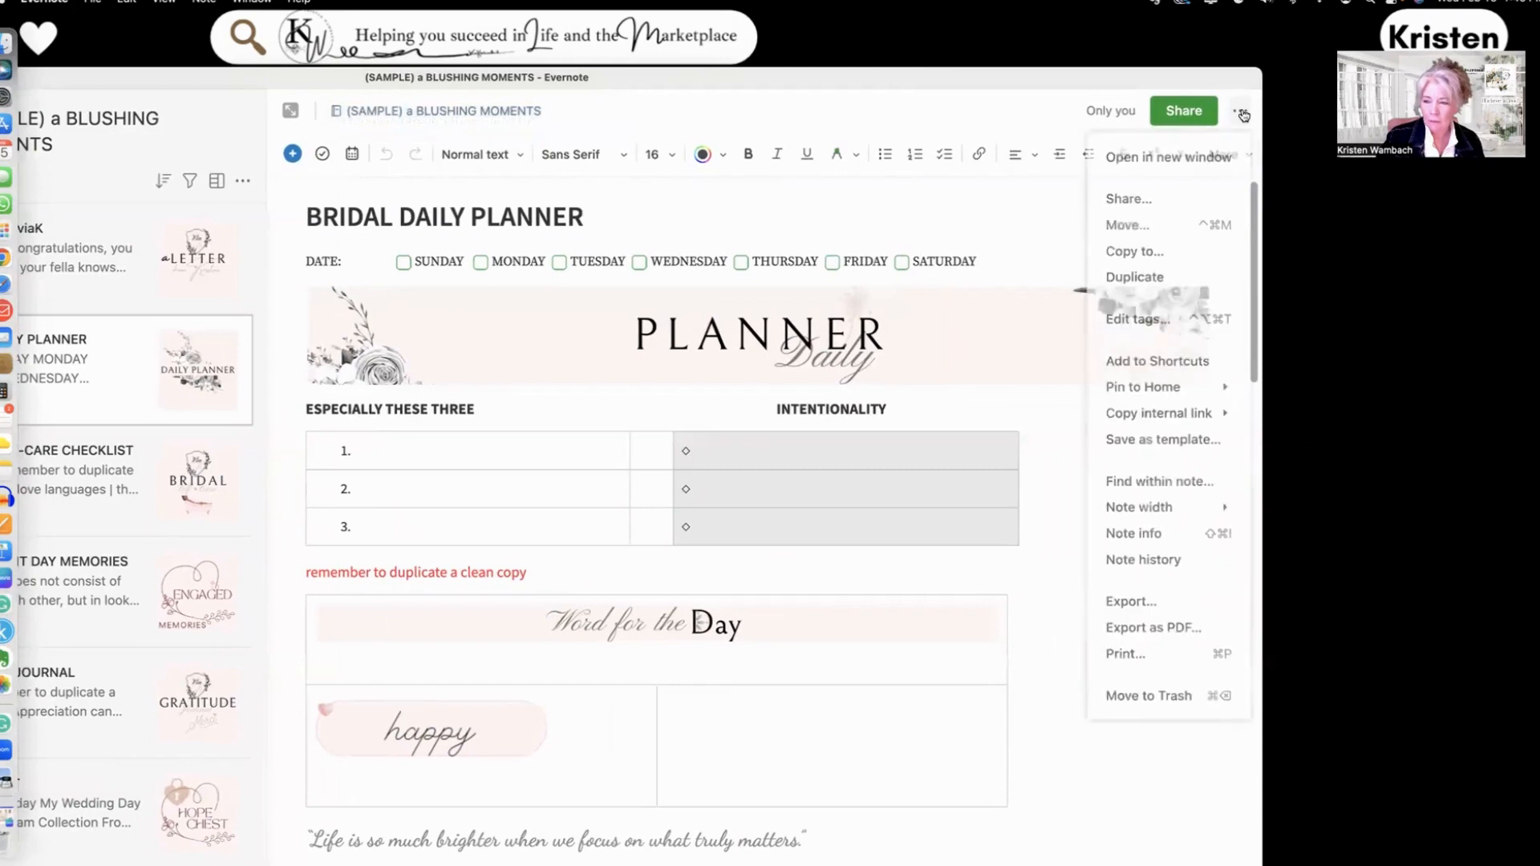
left_click(1141, 280)
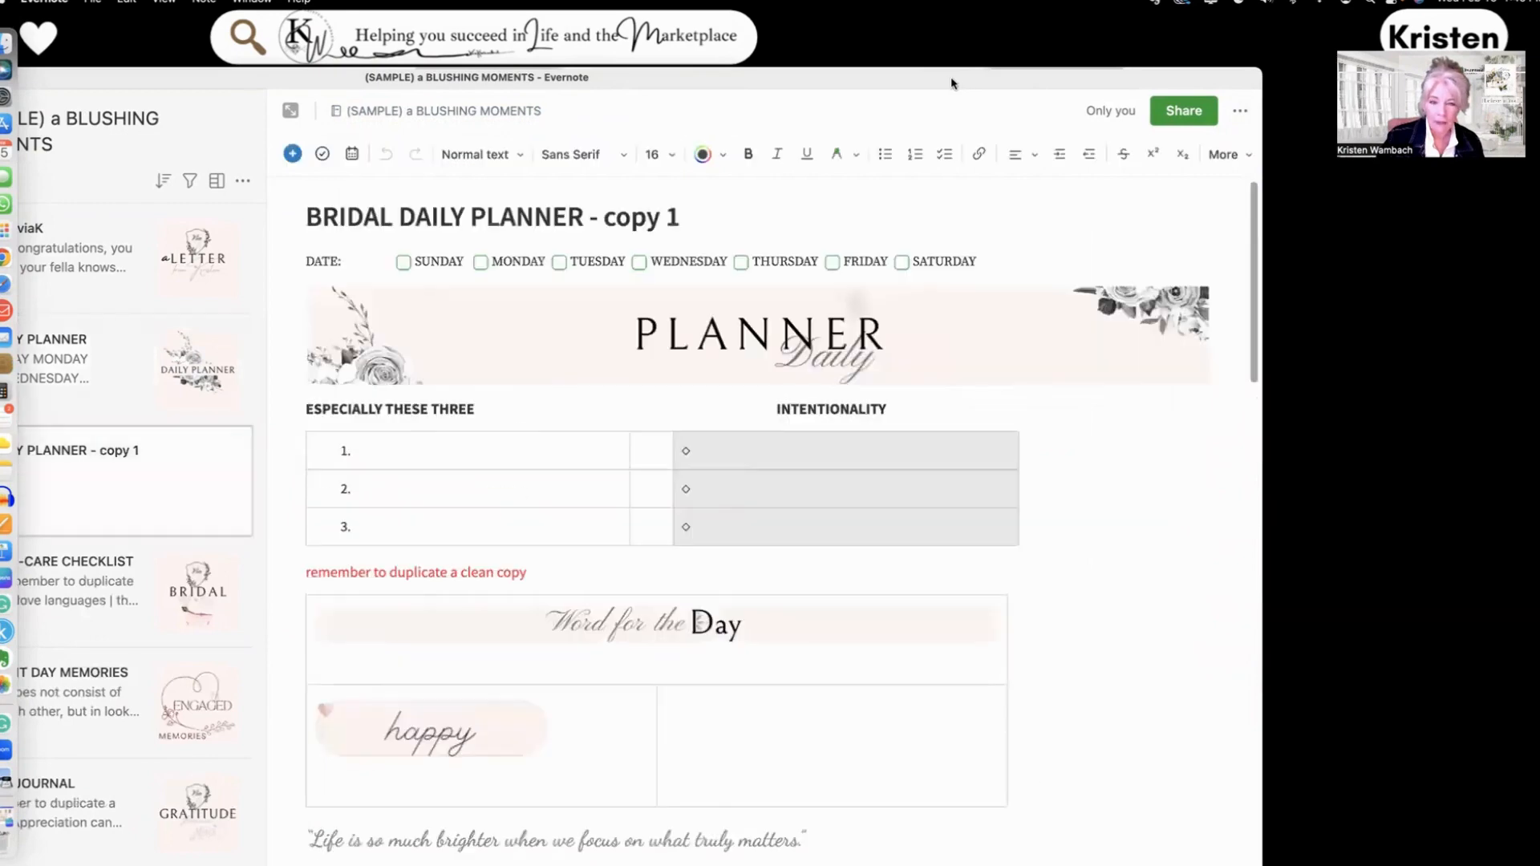
- Rename the duplicated note as "Master BRIDAL DAILY PLANNER", removing the copy suffix from its title
left_click_drag(989, 83, 1106, 80)
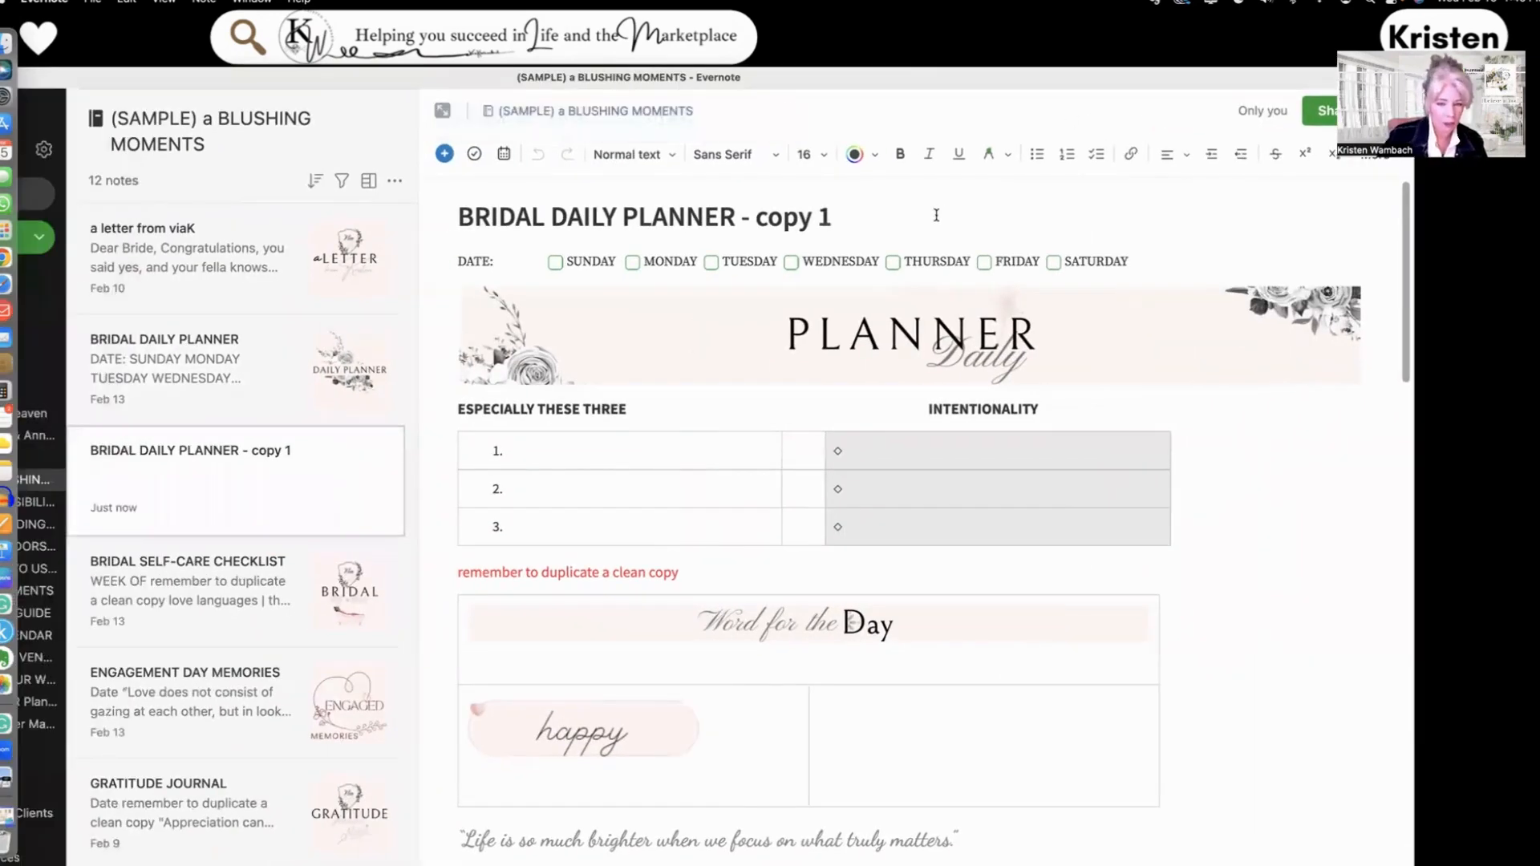
left_click_drag(838, 215, 738, 217)
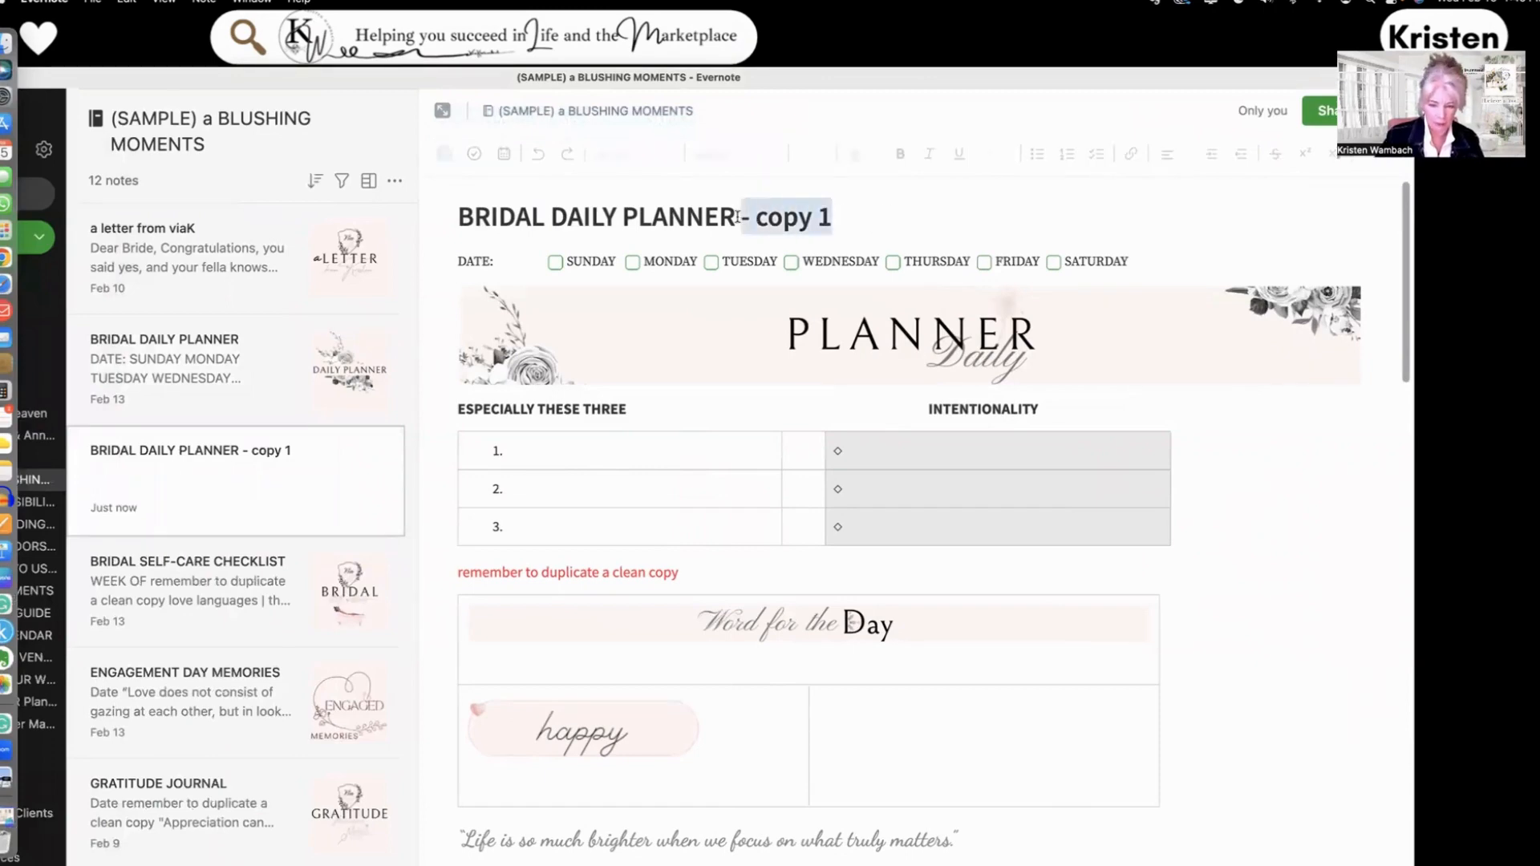
key("BackSpace")
left_click(458, 217)
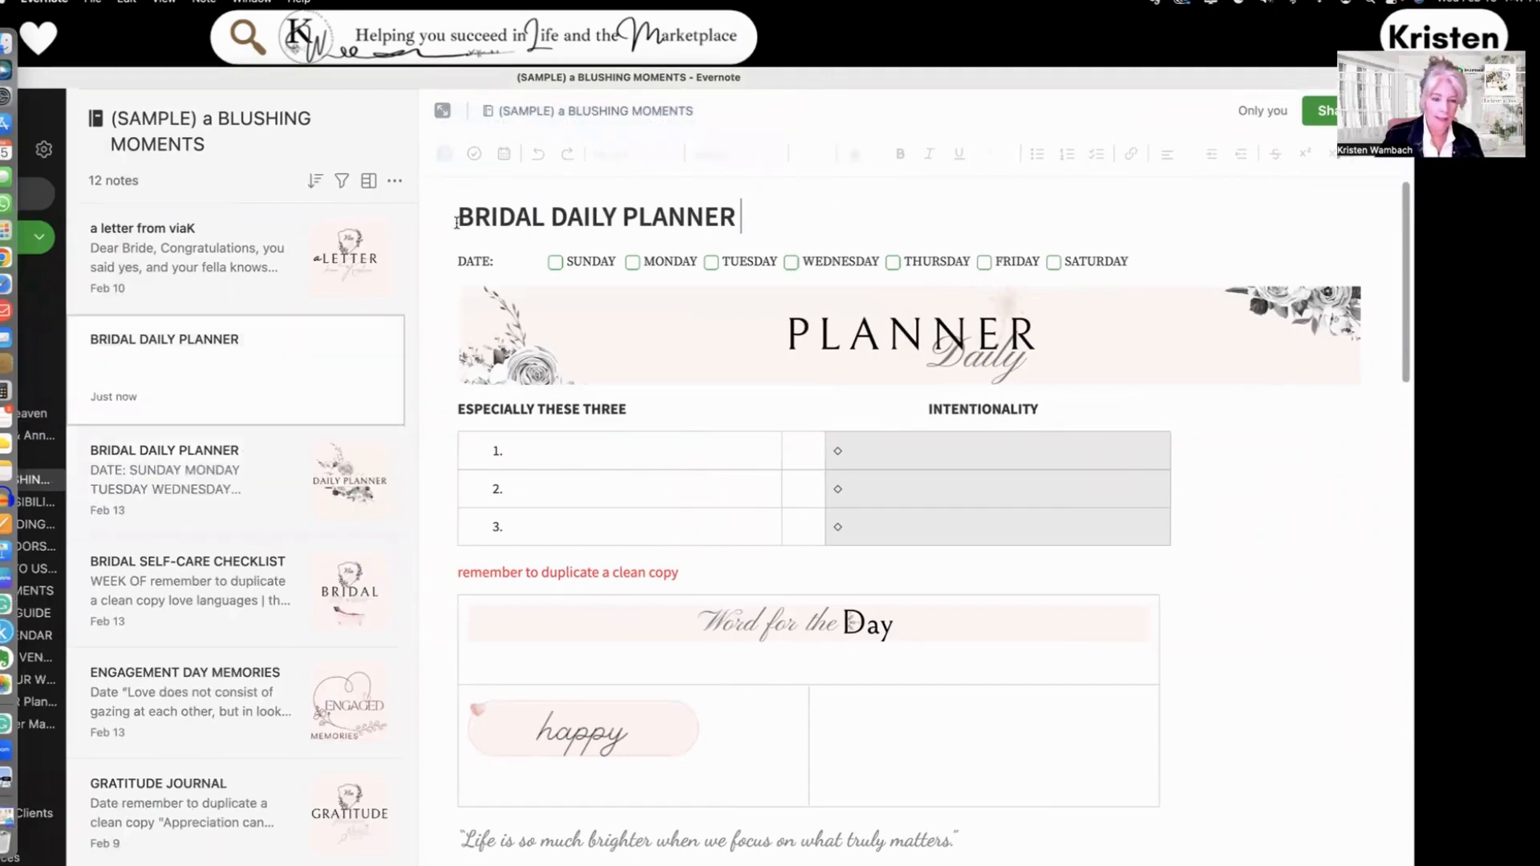
type("Master")
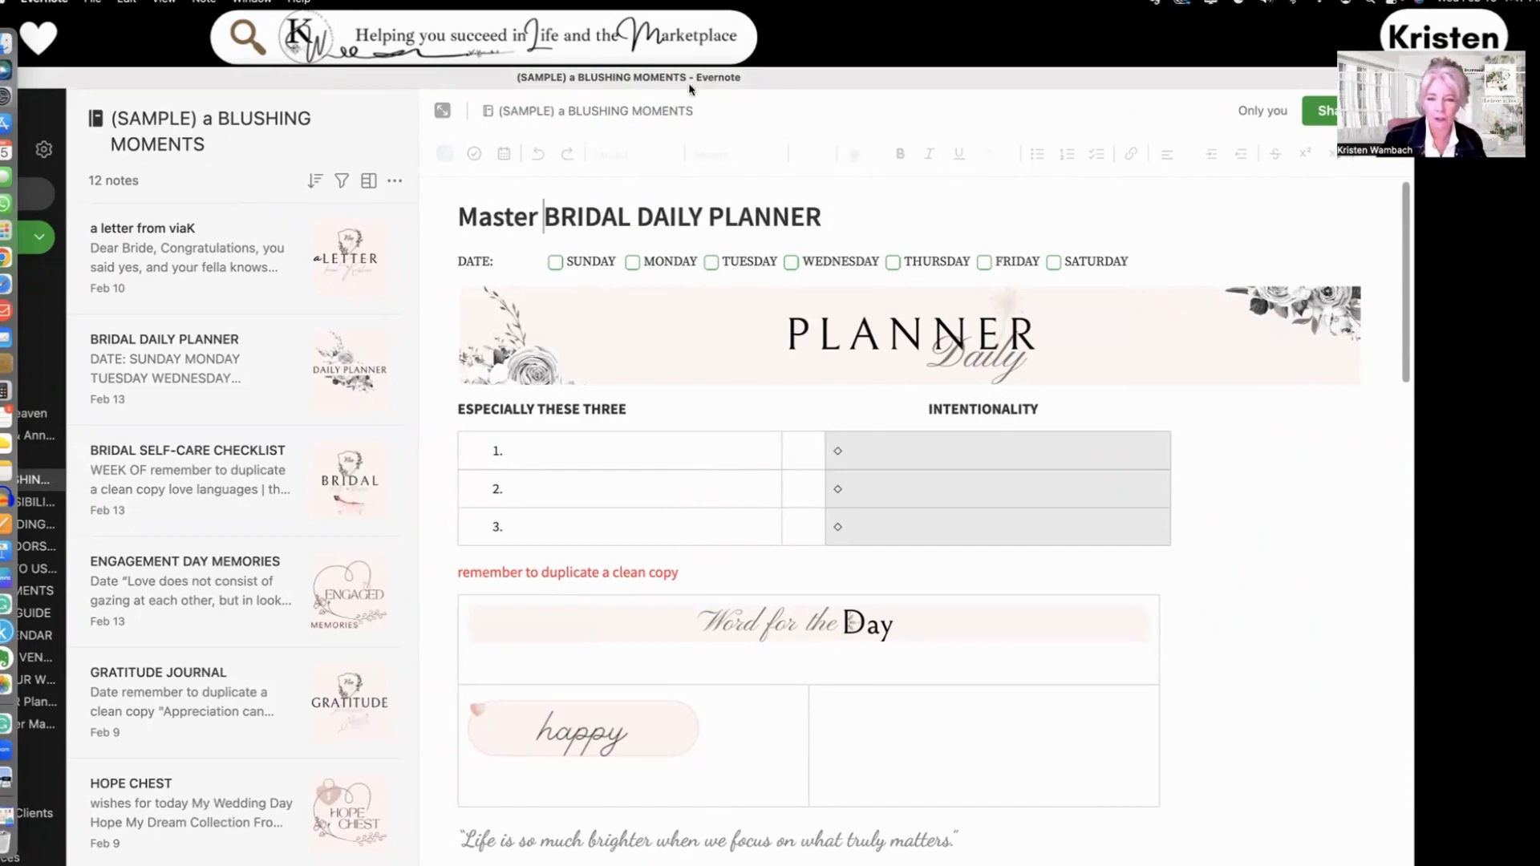
- Locate the Master copy in the note list and reopen the original BRIDAL DAILY PLANNER note
left_click_drag(933, 82, 1018, 90)
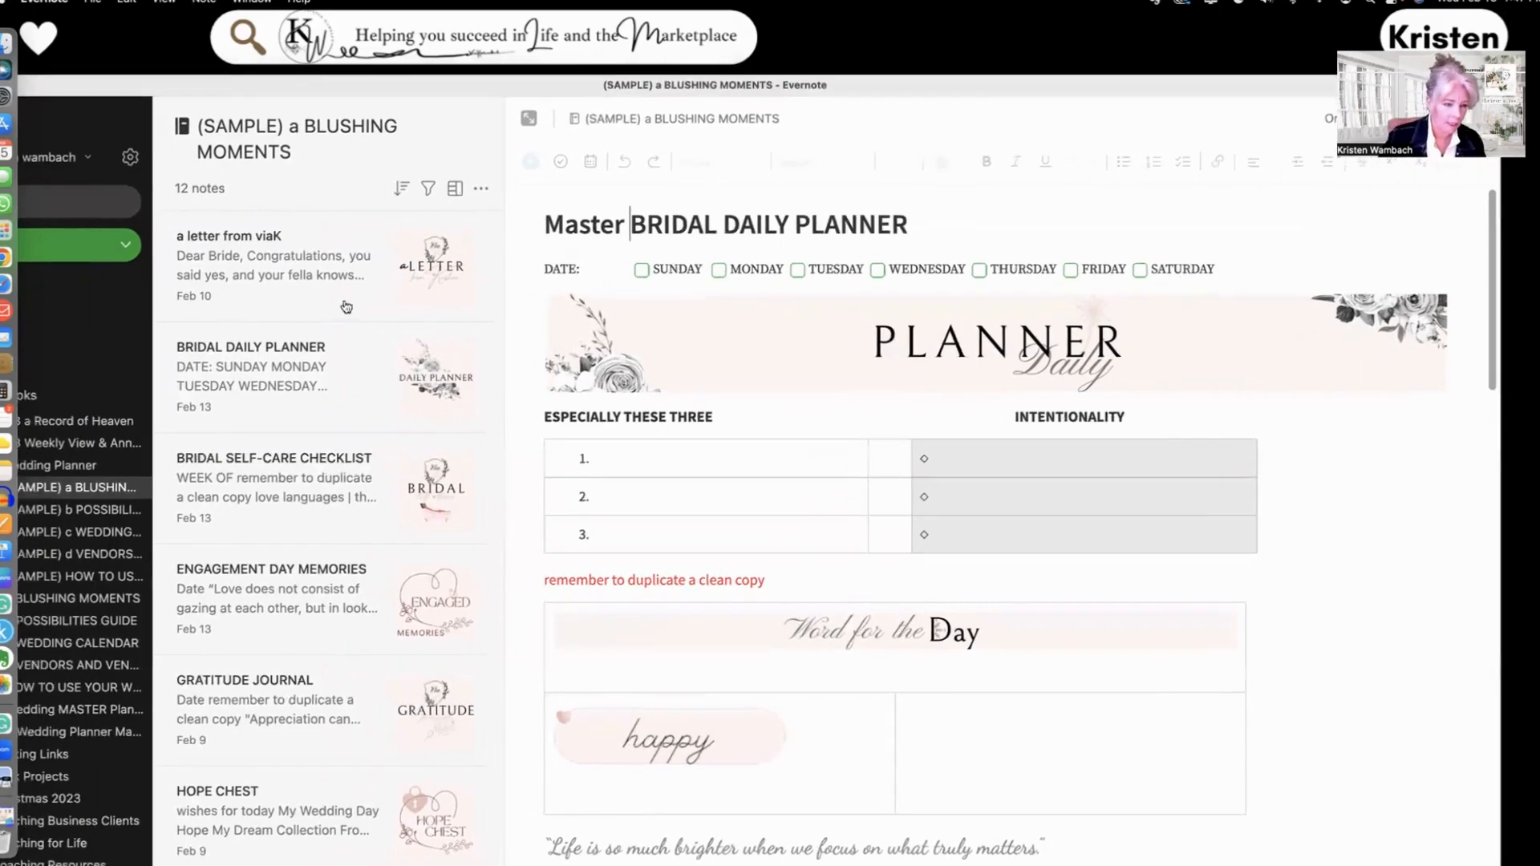
scroll(281, 429, "down", 5)
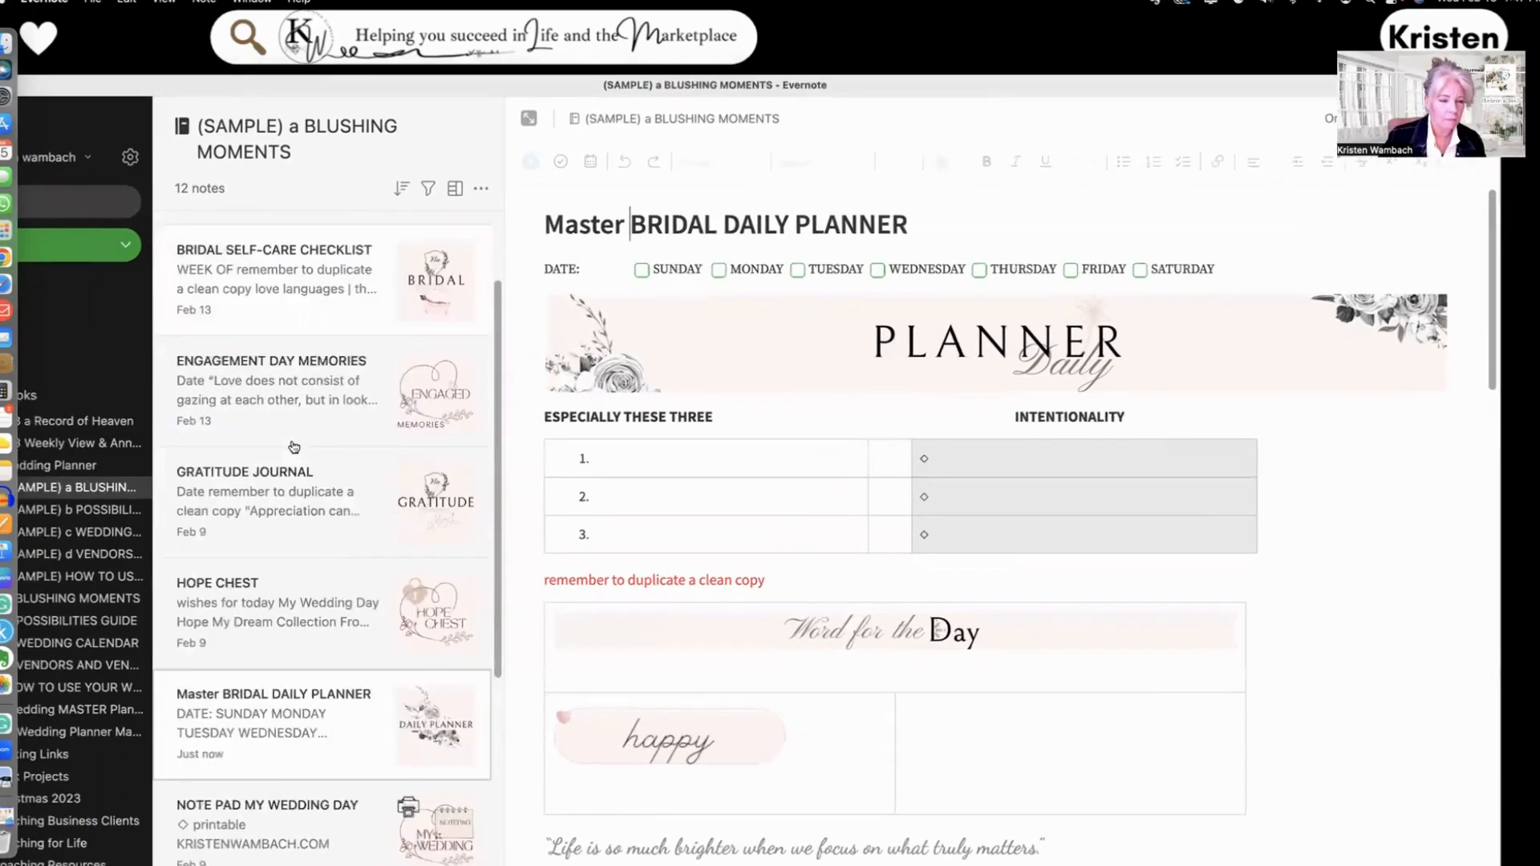
scroll(264, 417, "up", 3)
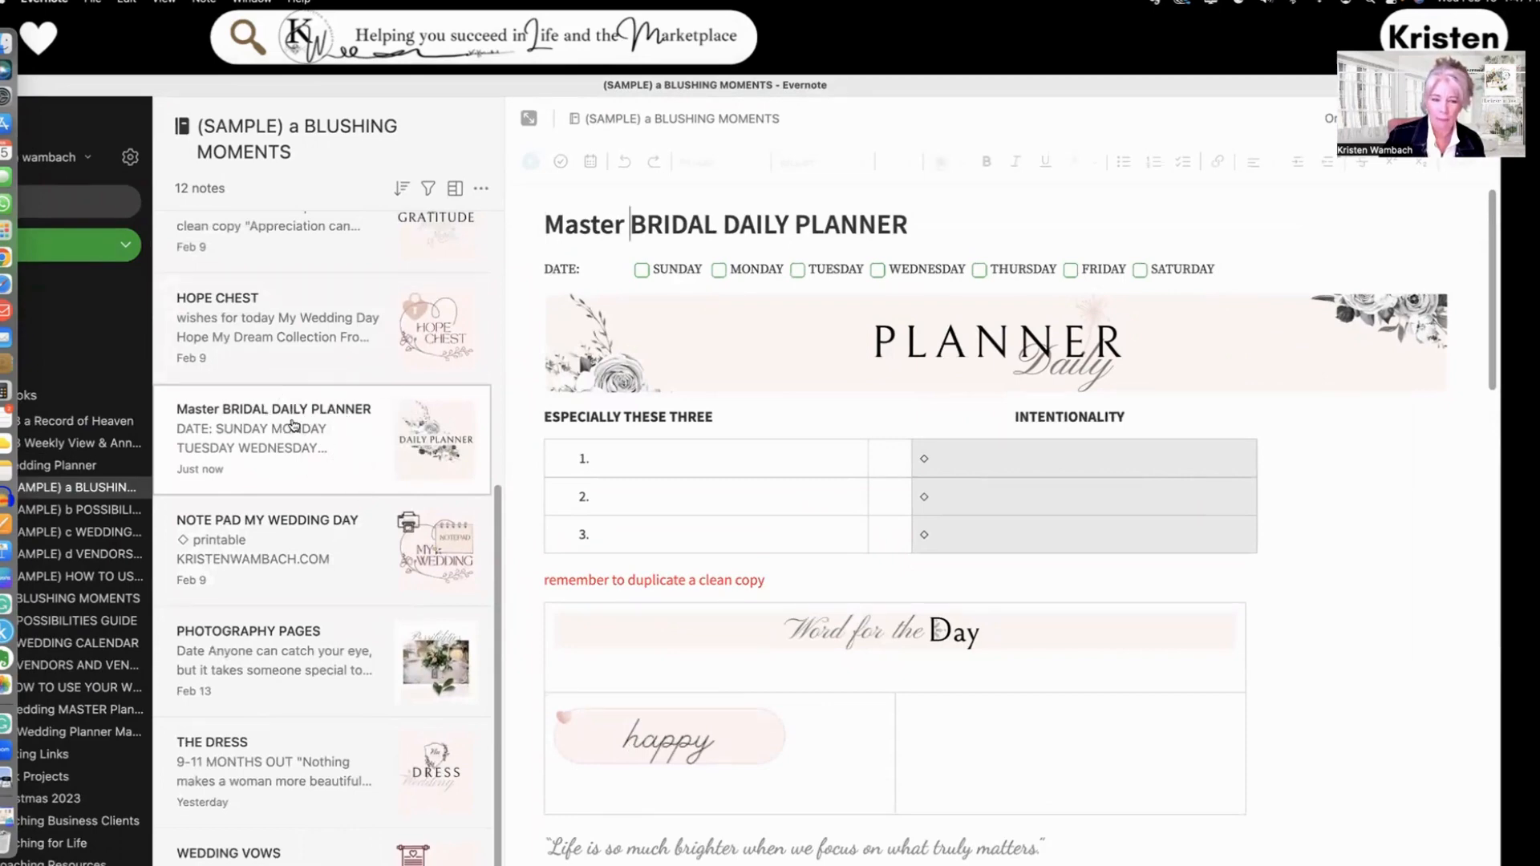
scroll(295, 425, "up", 10)
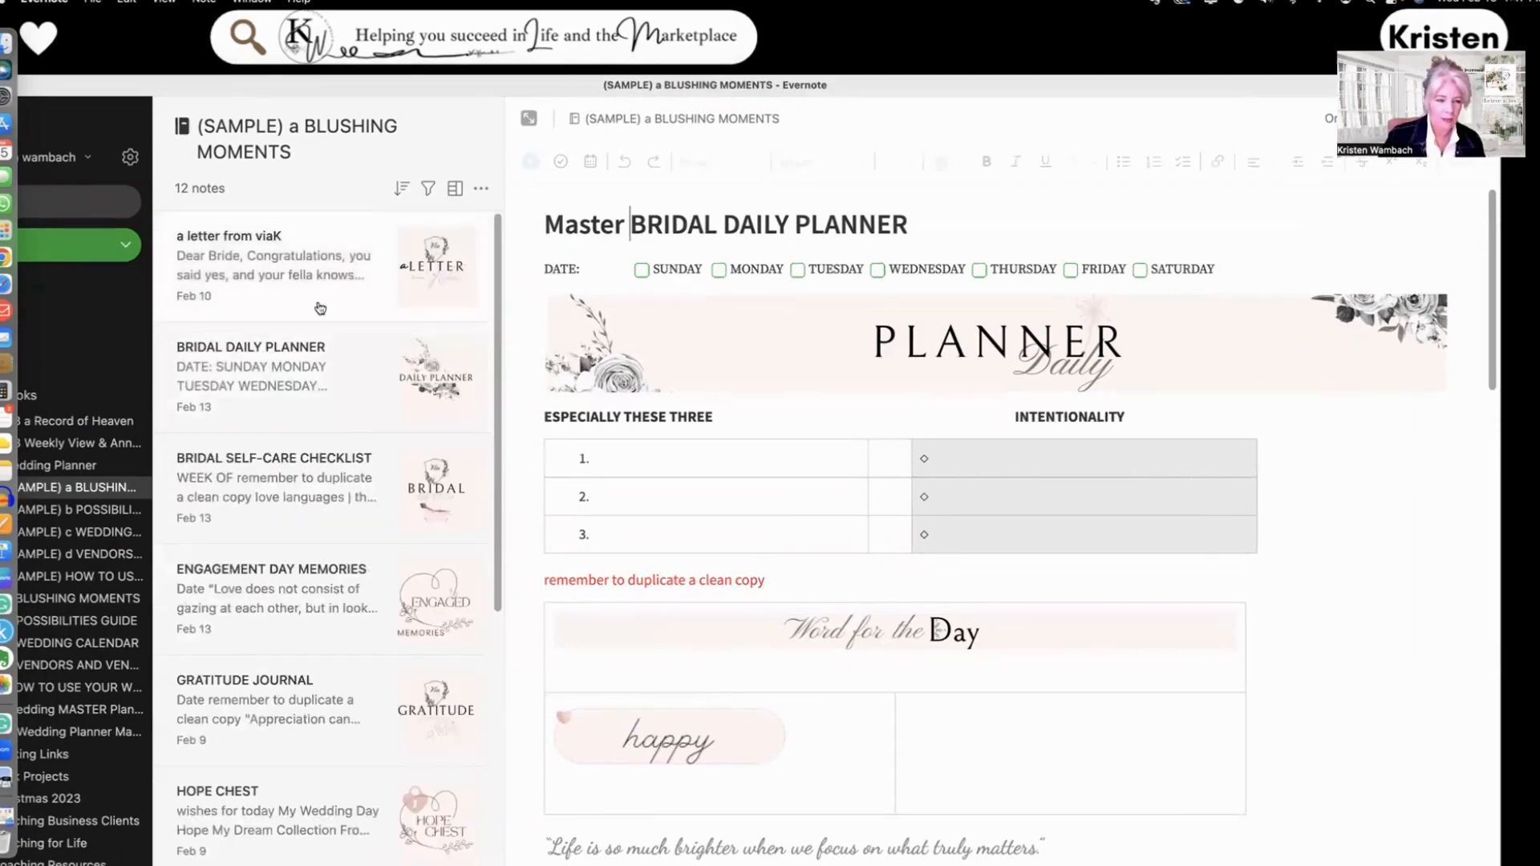
left_click(320, 380)
left_click_drag(967, 85, 838, 94)
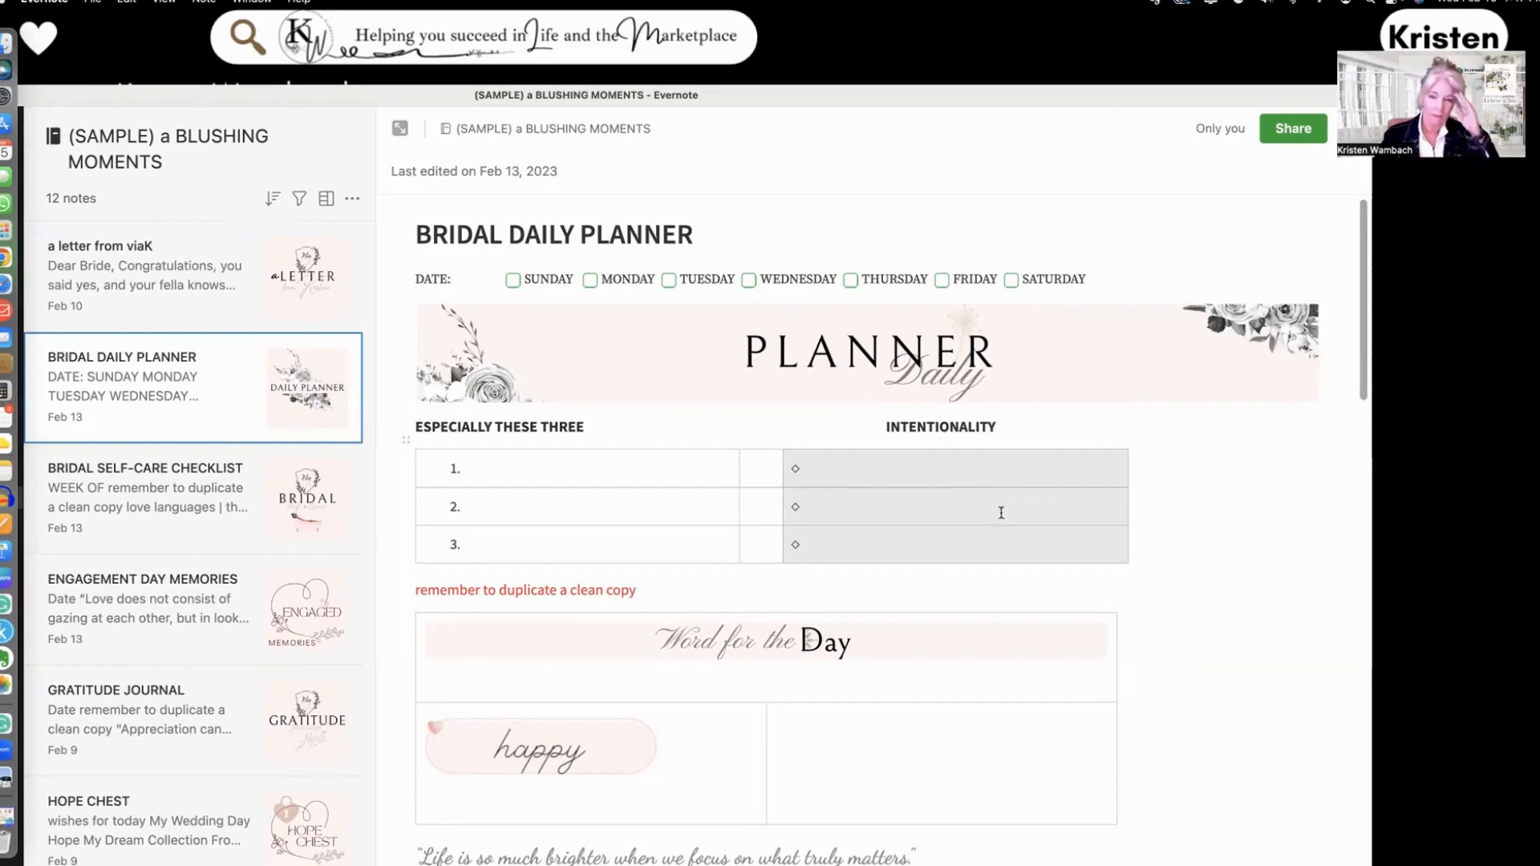
- Examine the daily planner's sections from Word for the Day through the shopping list, meal plan and self care to the daily snaps
scroll(995, 522, "down", 3)
scroll(995, 523, "down", 3)
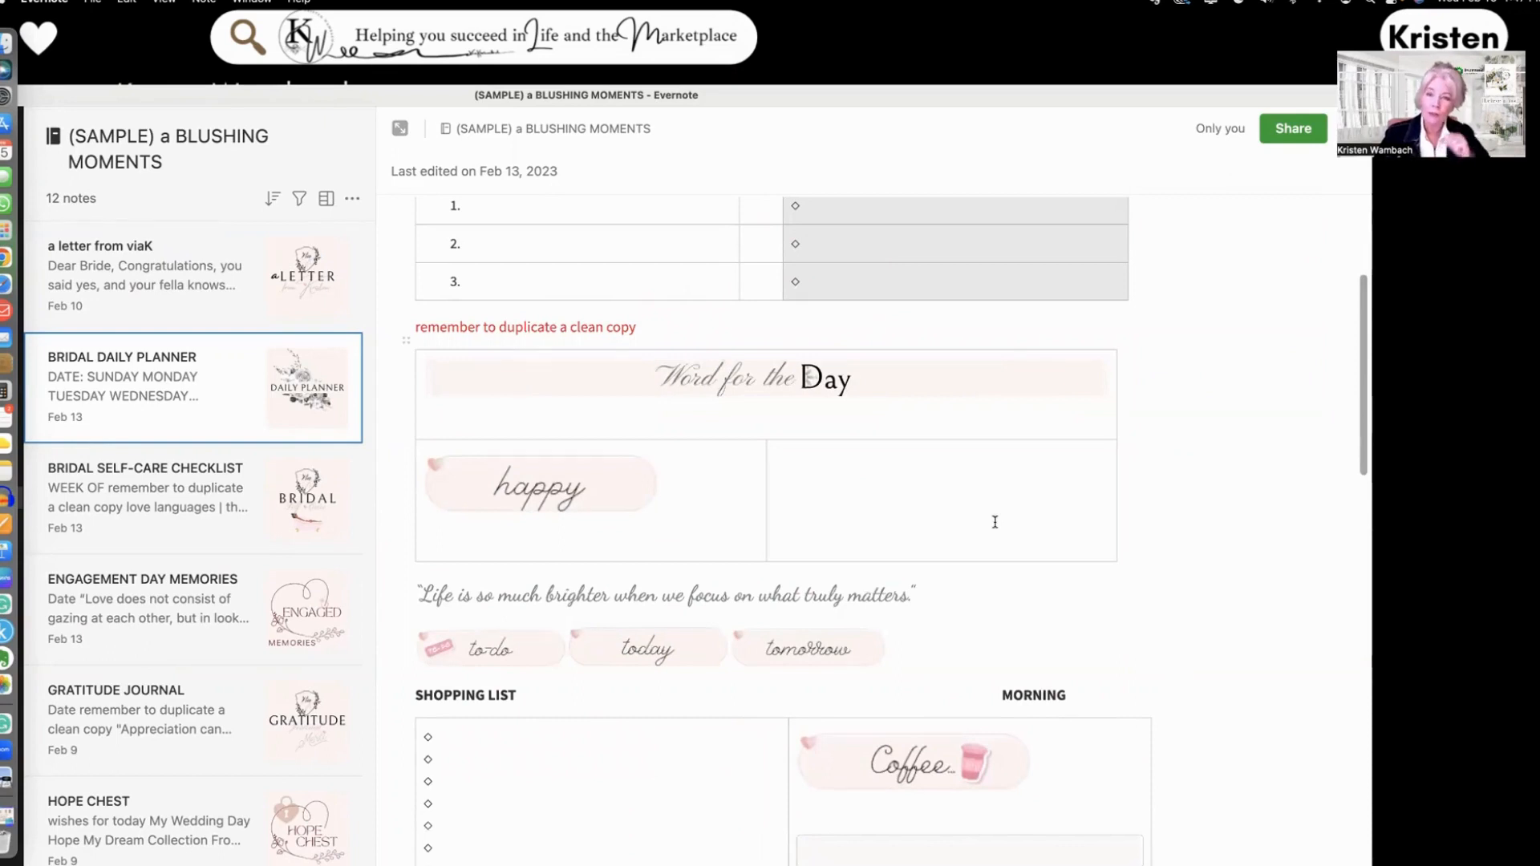
left_click(485, 421)
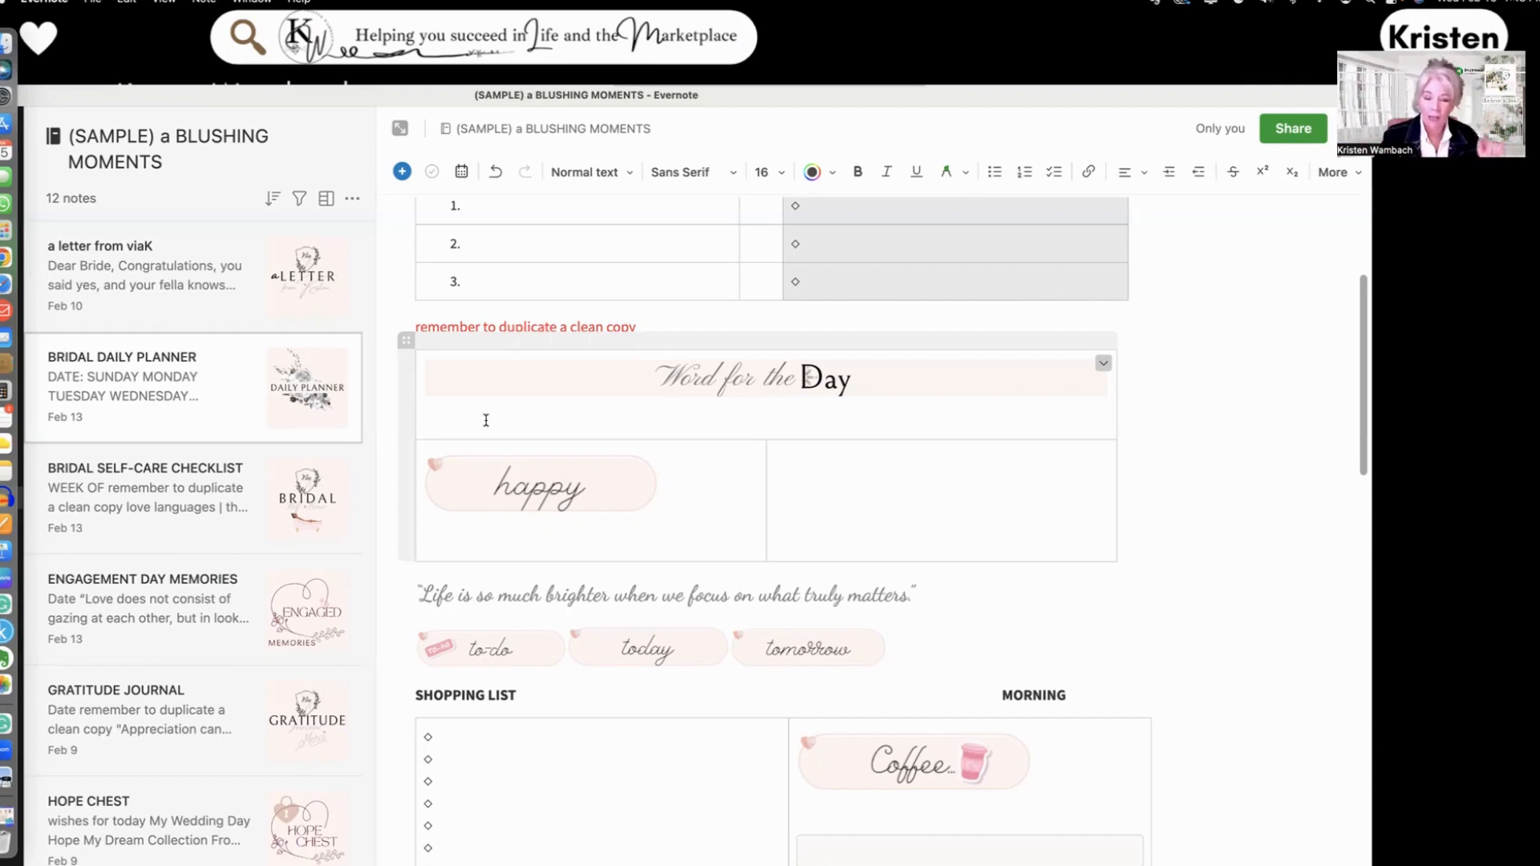
scroll(600, 497, "down", 5)
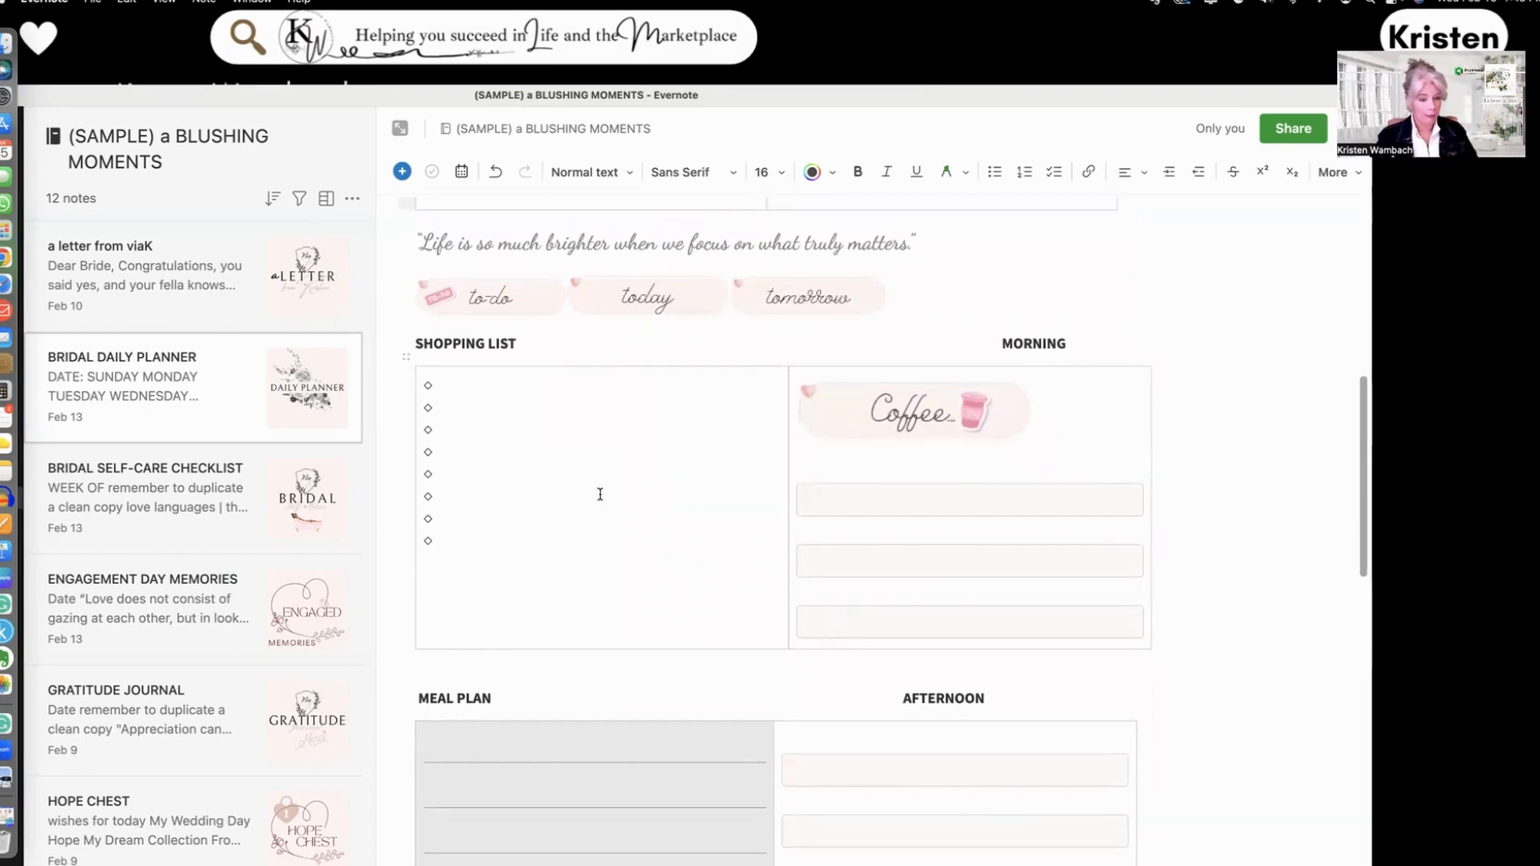
scroll(600, 494, "down", 1)
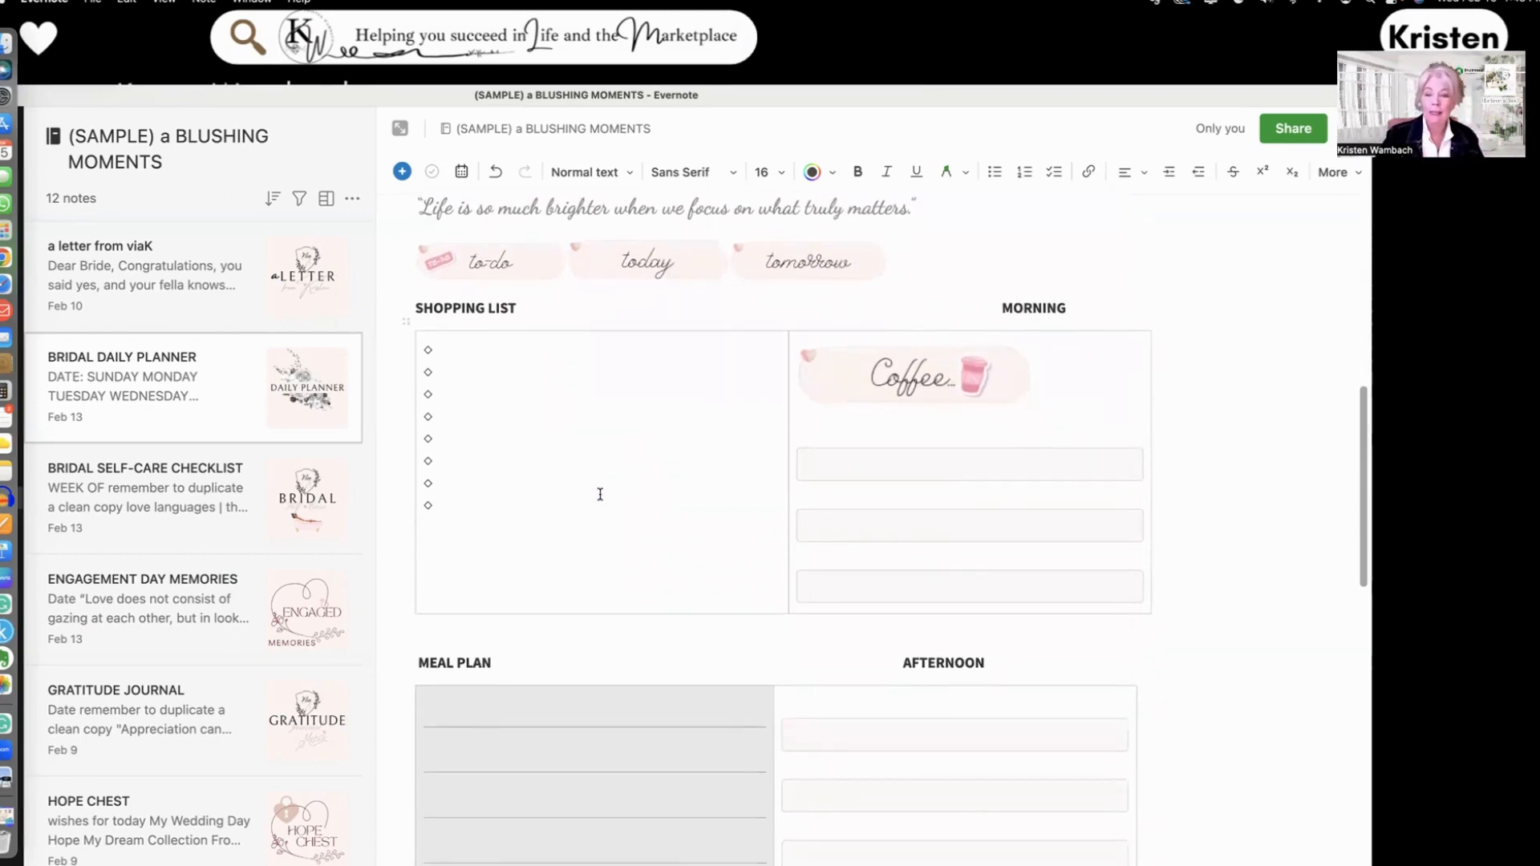
scroll(923, 506, "down", 4)
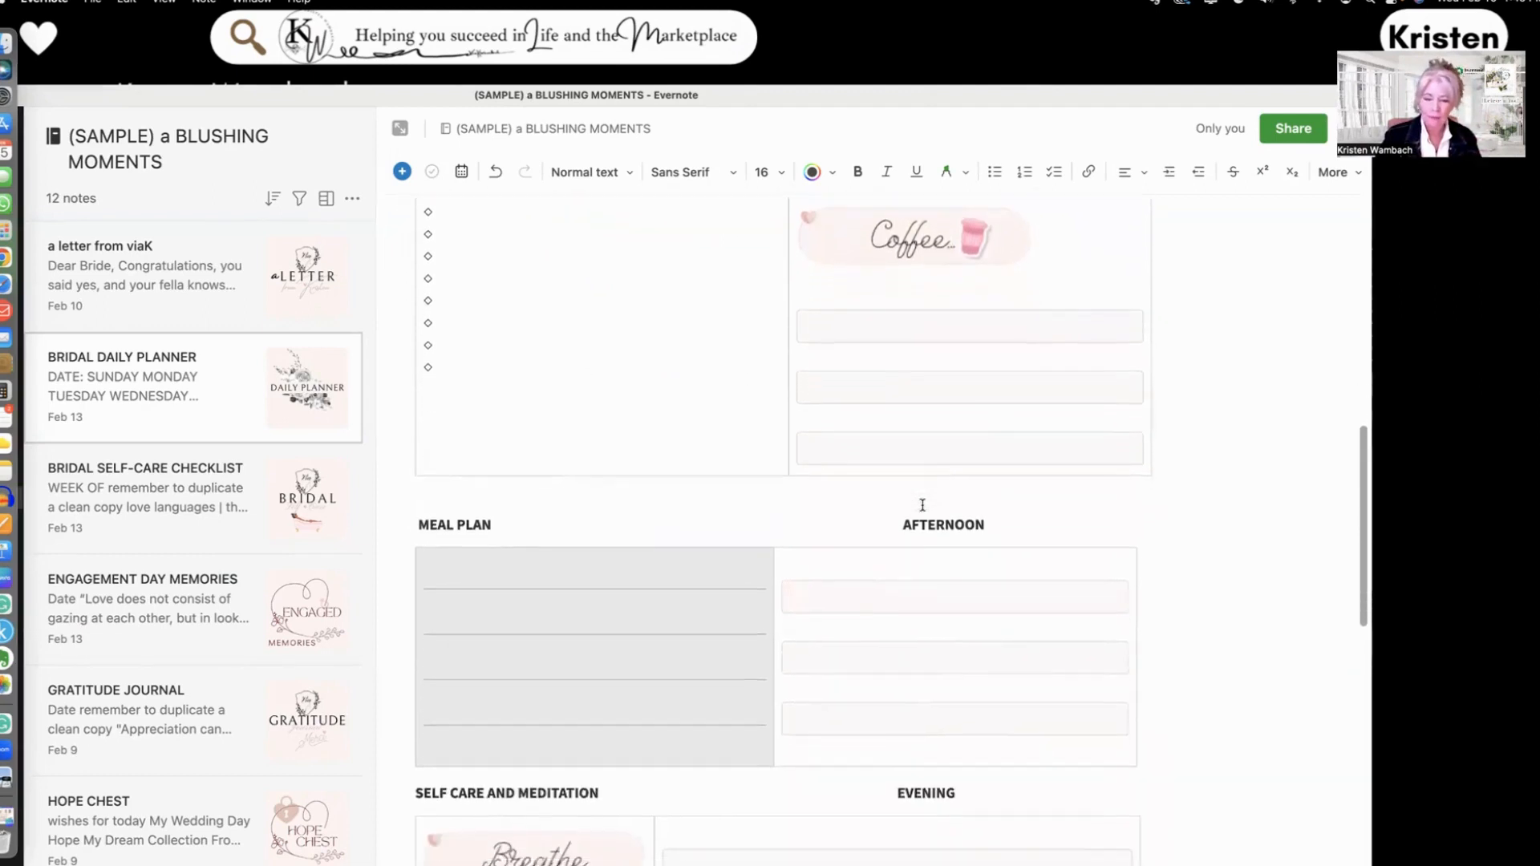
scroll(923, 506, "down", 3)
scroll(612, 491, "down", 8)
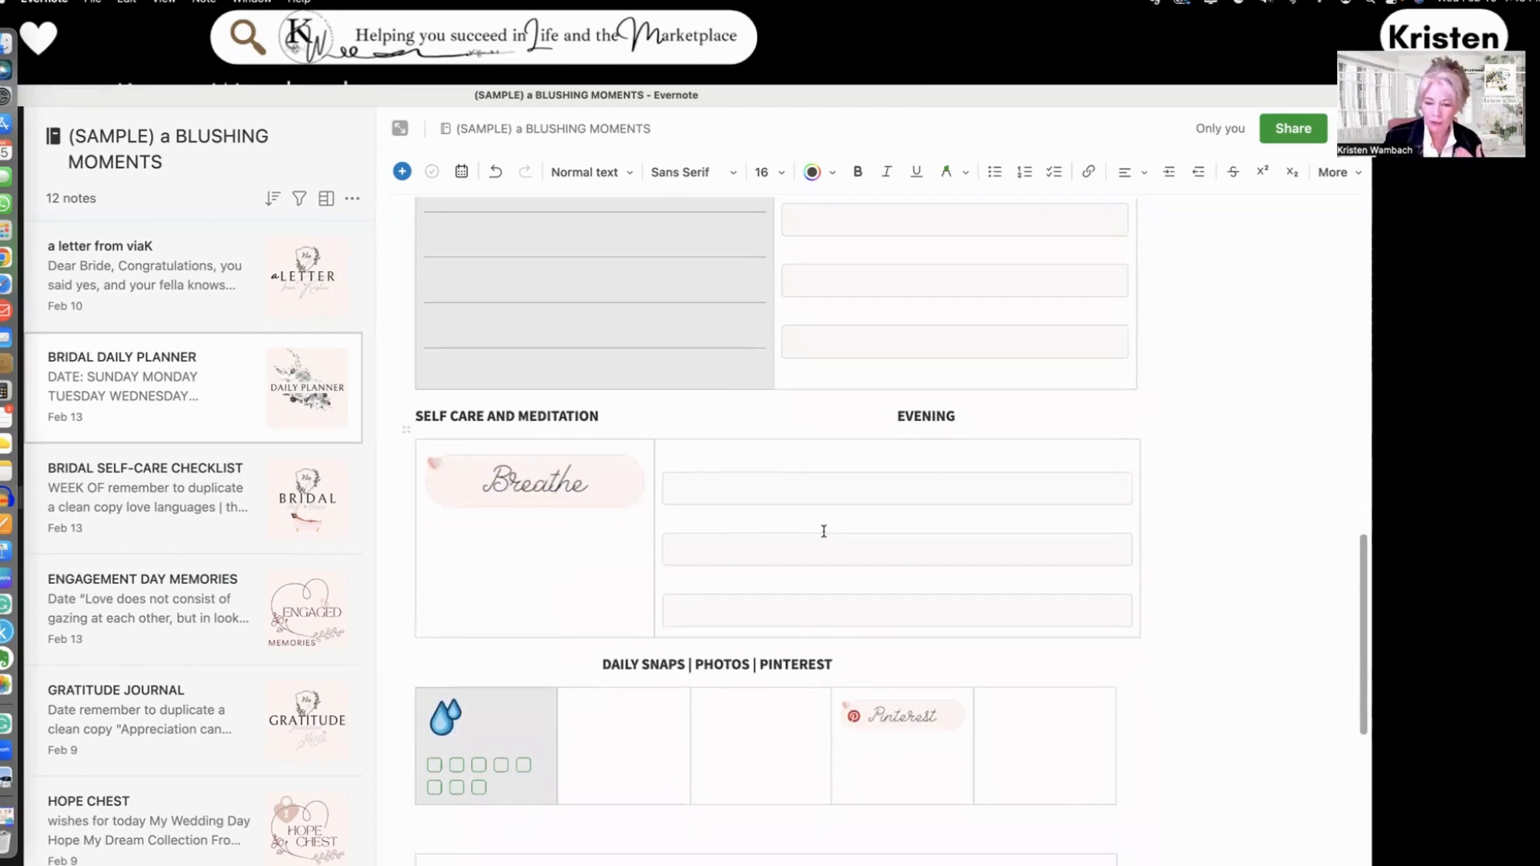
- Examine the planner's Tomorrow section, enlarging its sketch image and returning to the area beneath it
scroll(824, 532, "down", 7)
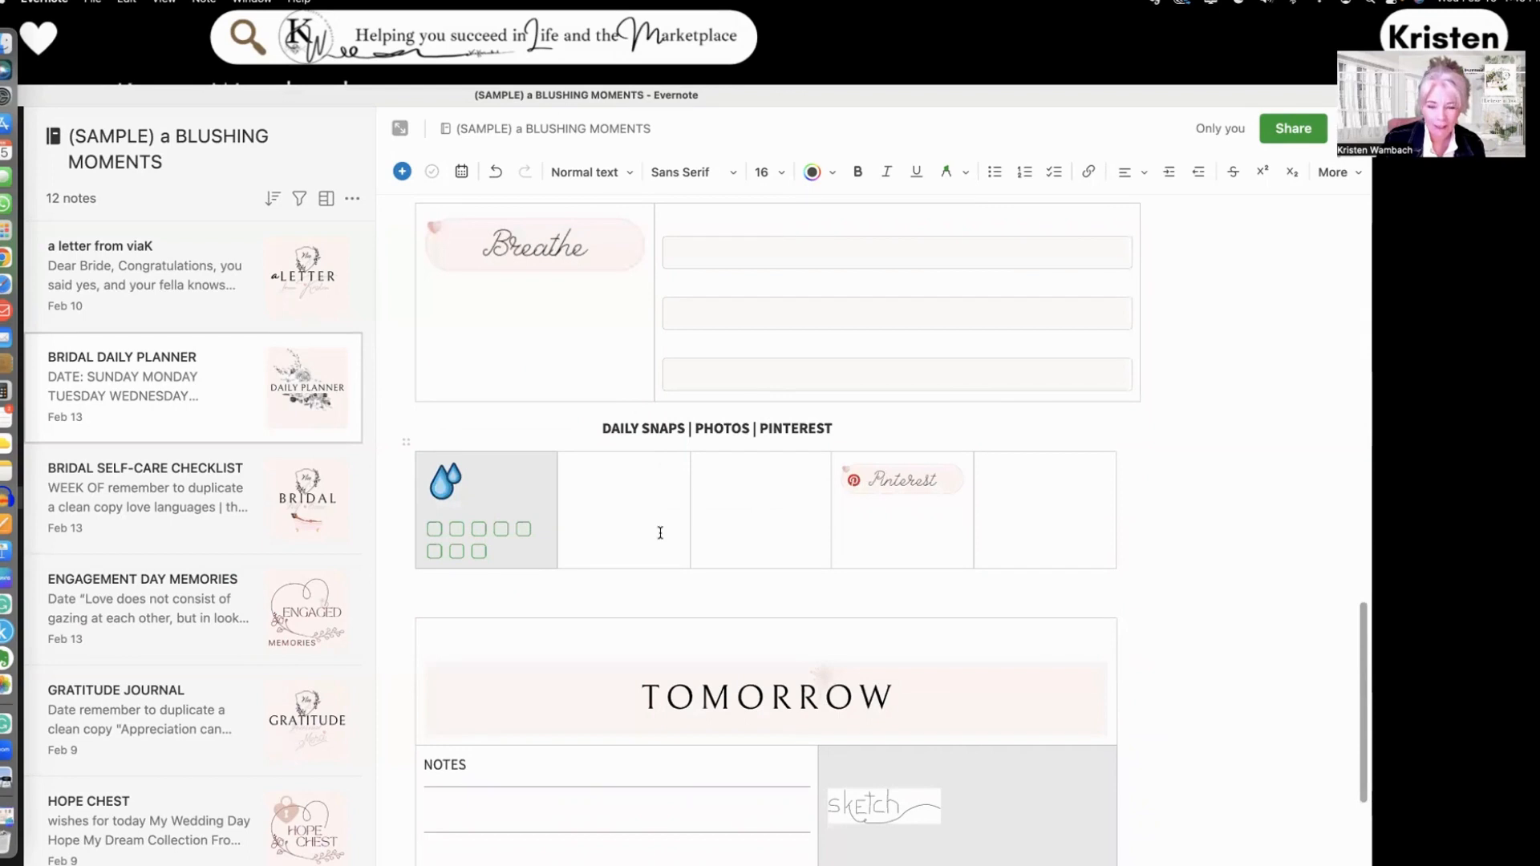
scroll(658, 528, "down", 2)
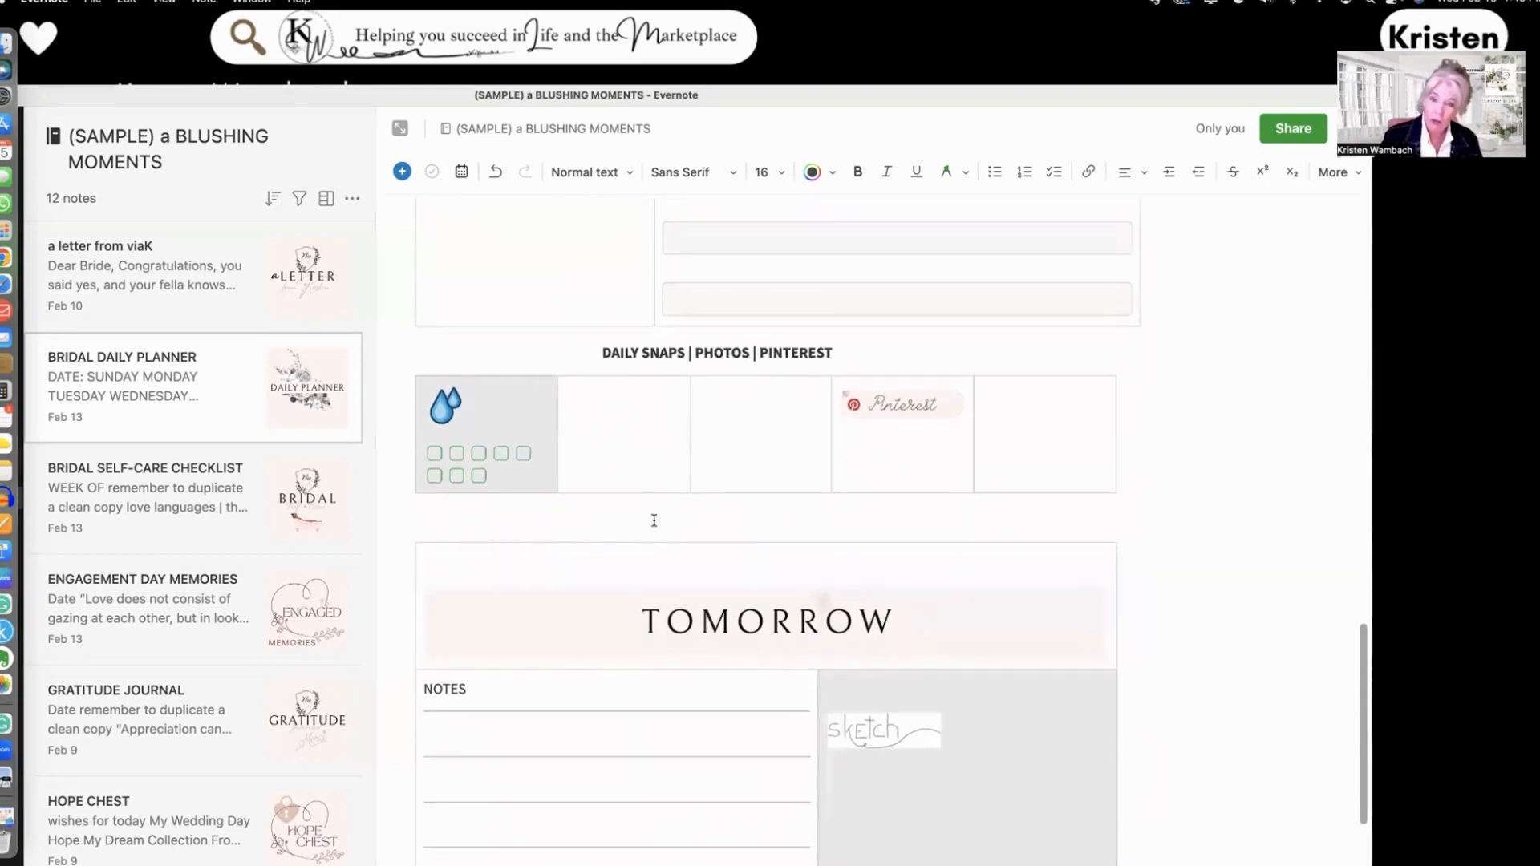
scroll(654, 520, "down", 3)
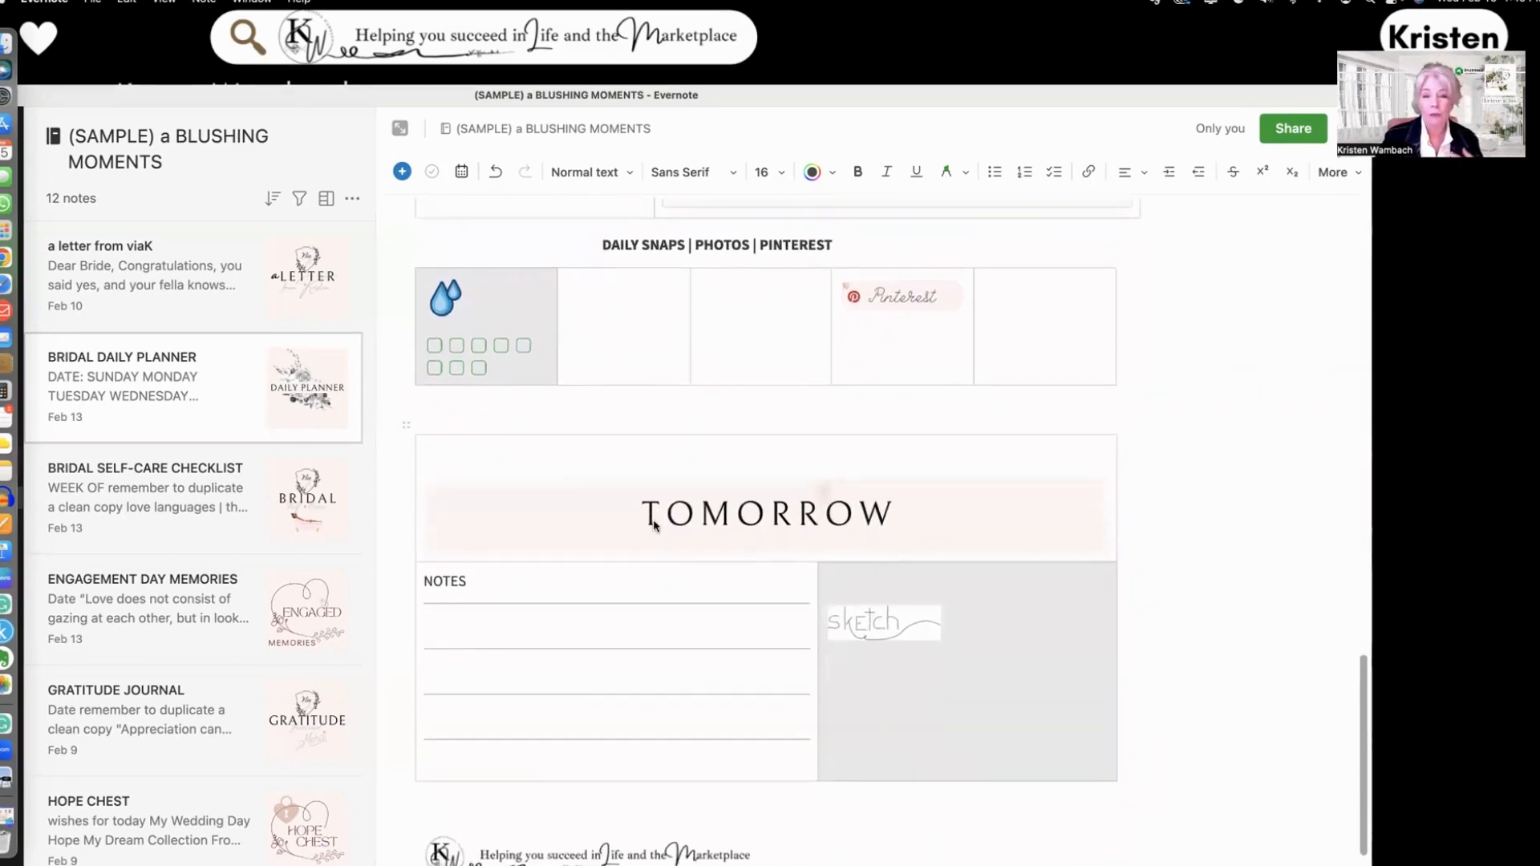
scroll(654, 523, "down", 5)
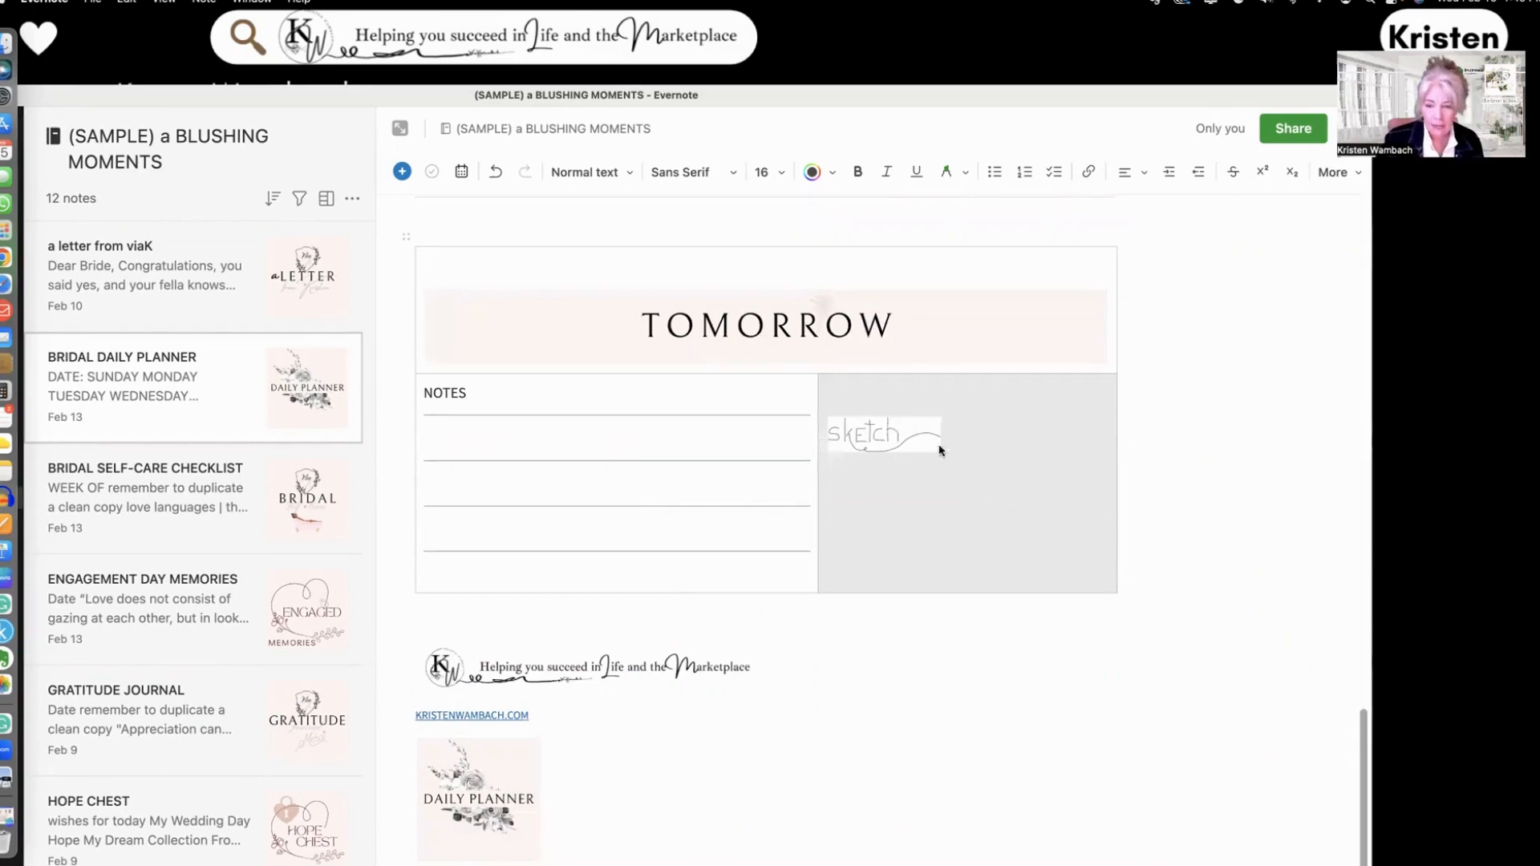
left_click(886, 440)
left_click(886, 437)
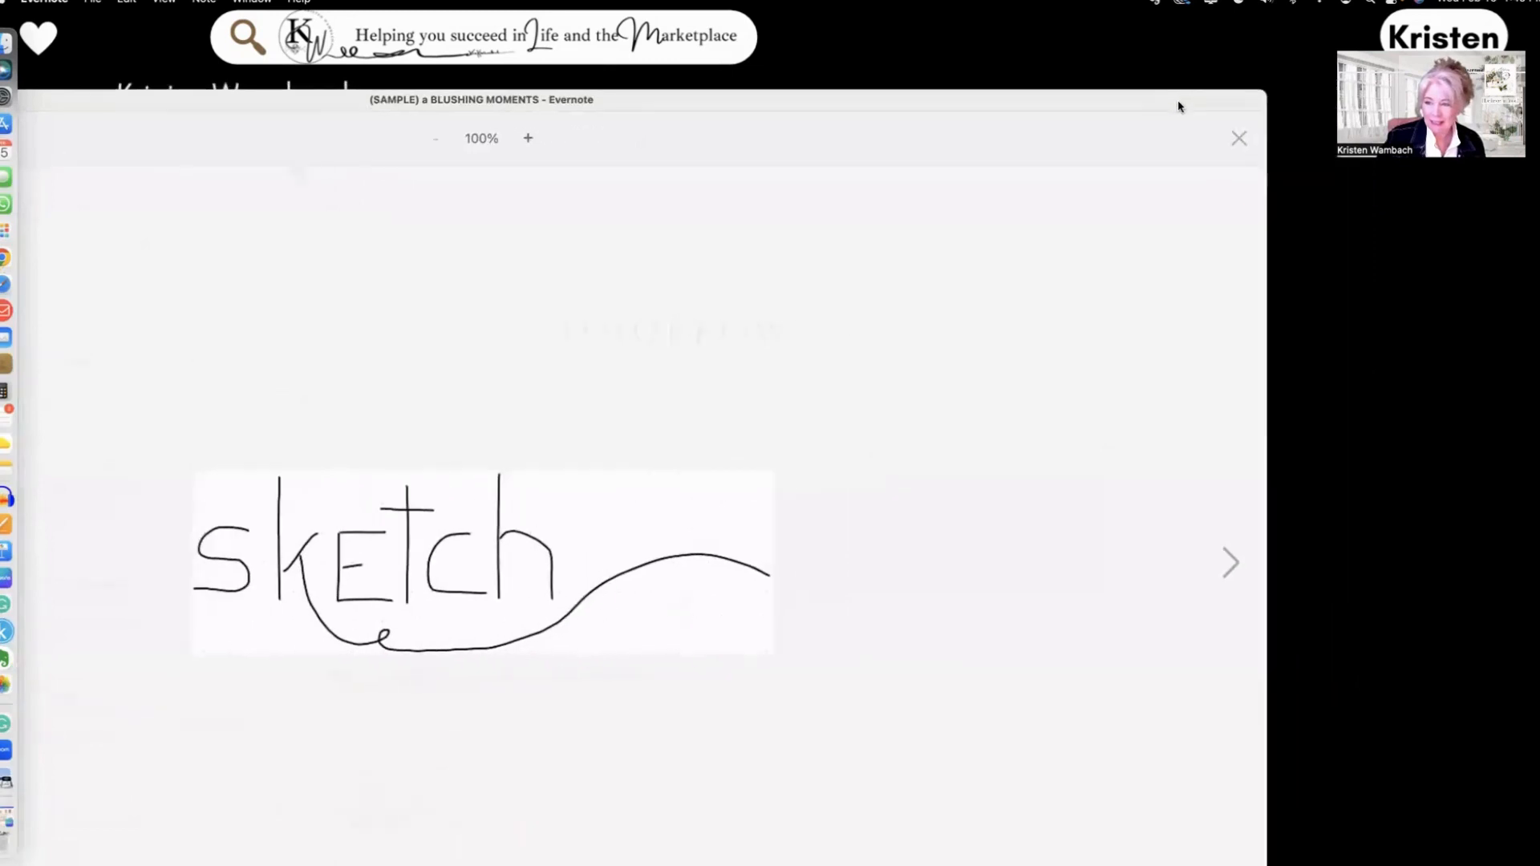
left_click(1242, 142)
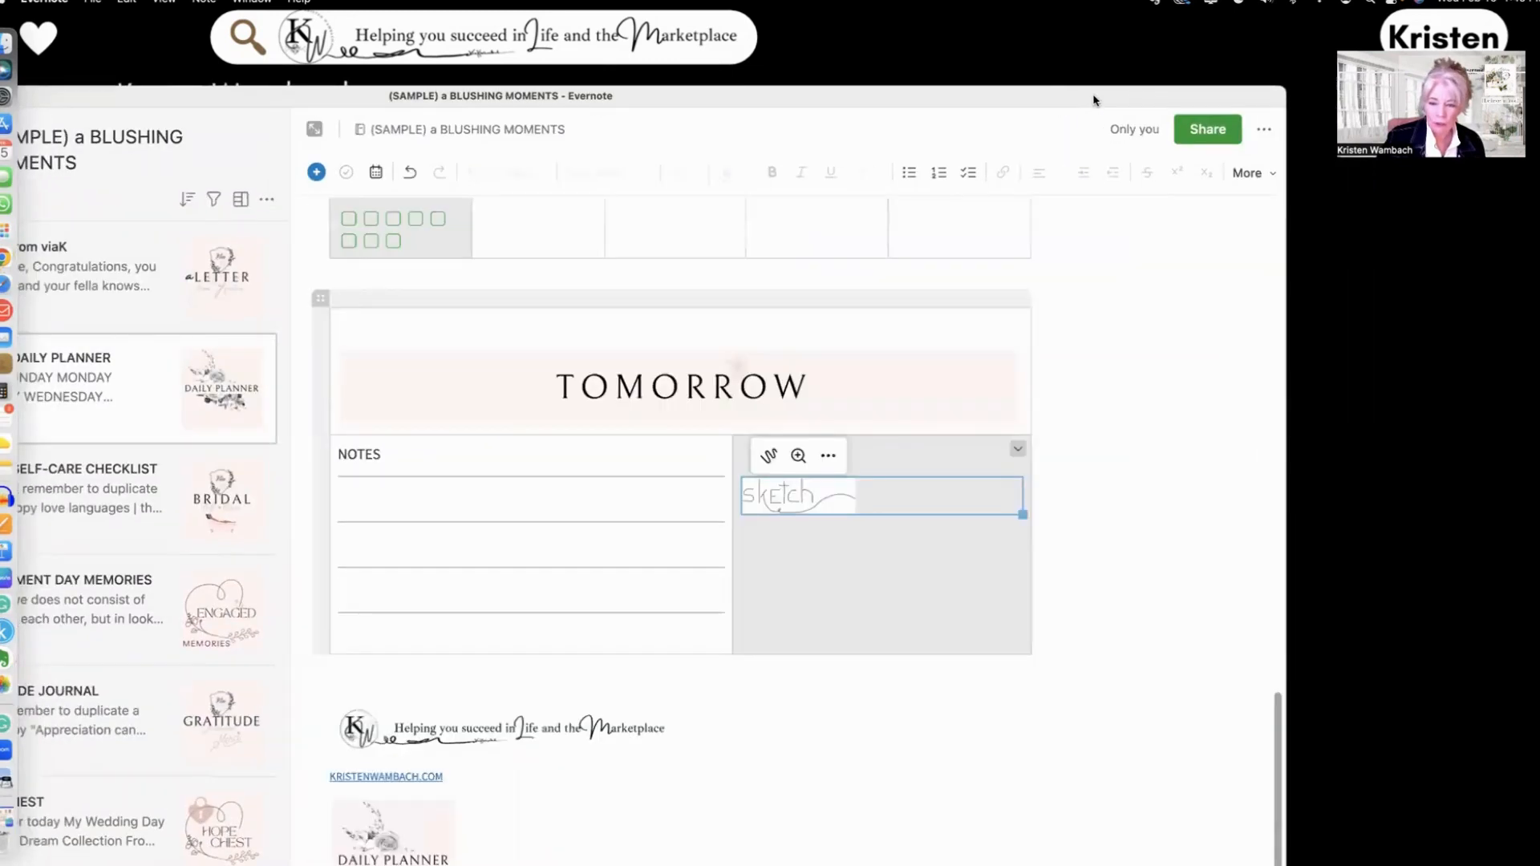
left_click(801, 545)
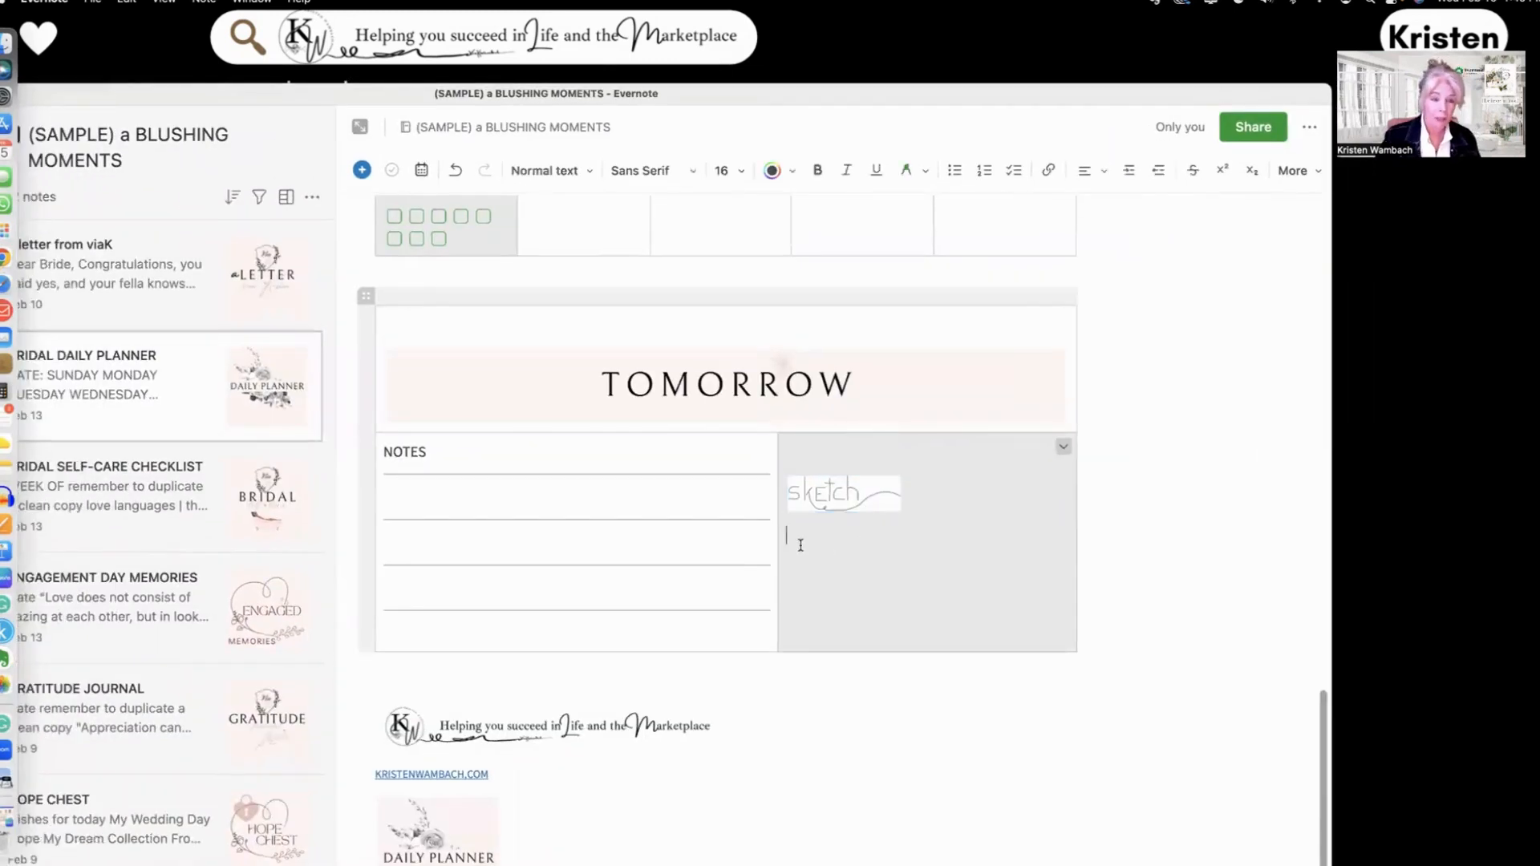
- Expand the BRIDAL DAILY PLANNER note to fill the window and collapse it back beside the note list
left_click_drag(1031, 101, 1072, 99)
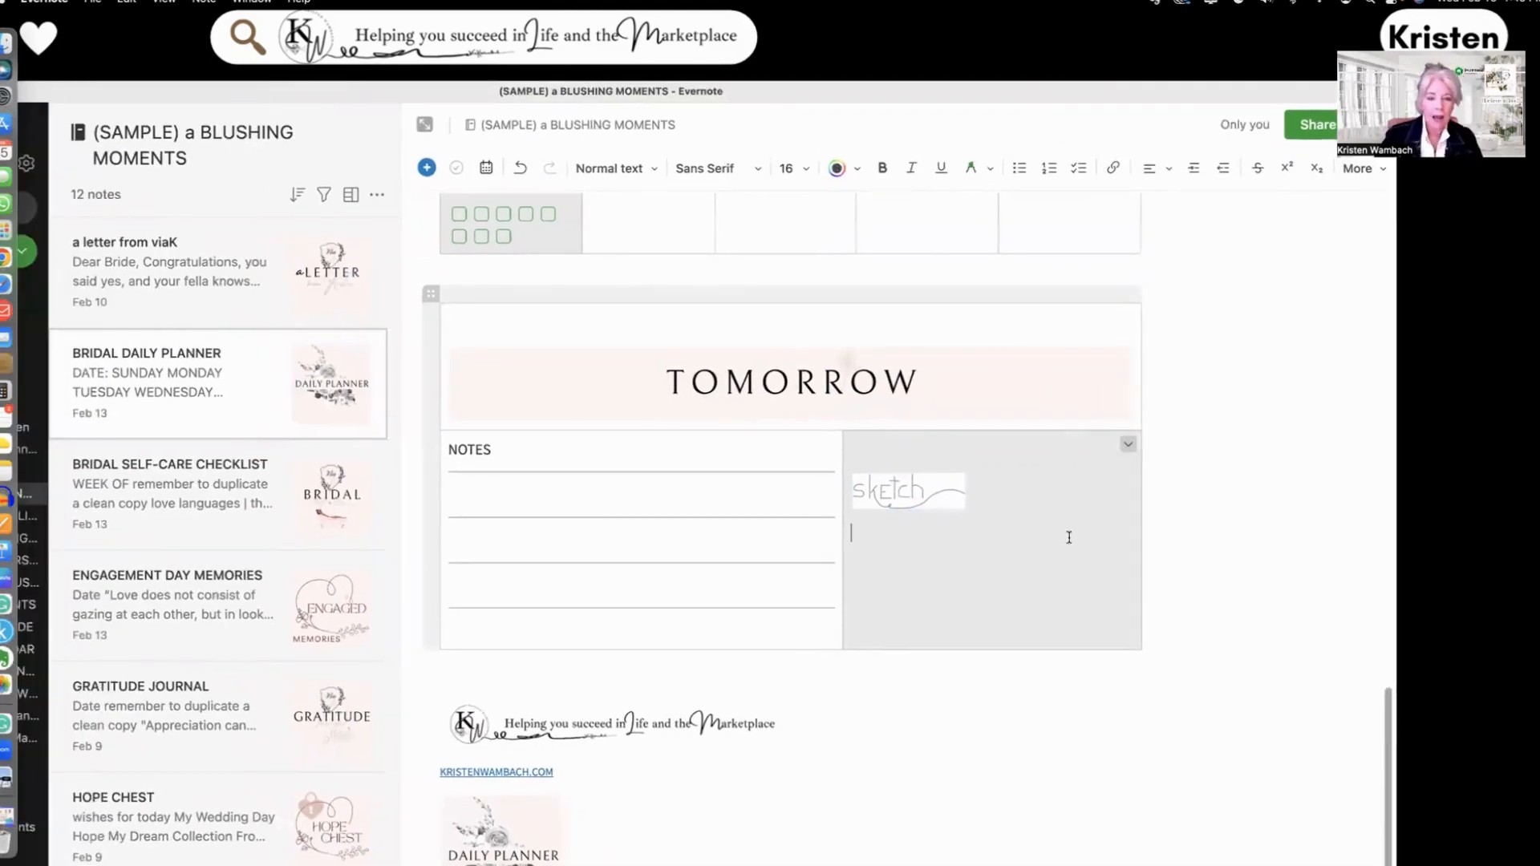
left_click(425, 126)
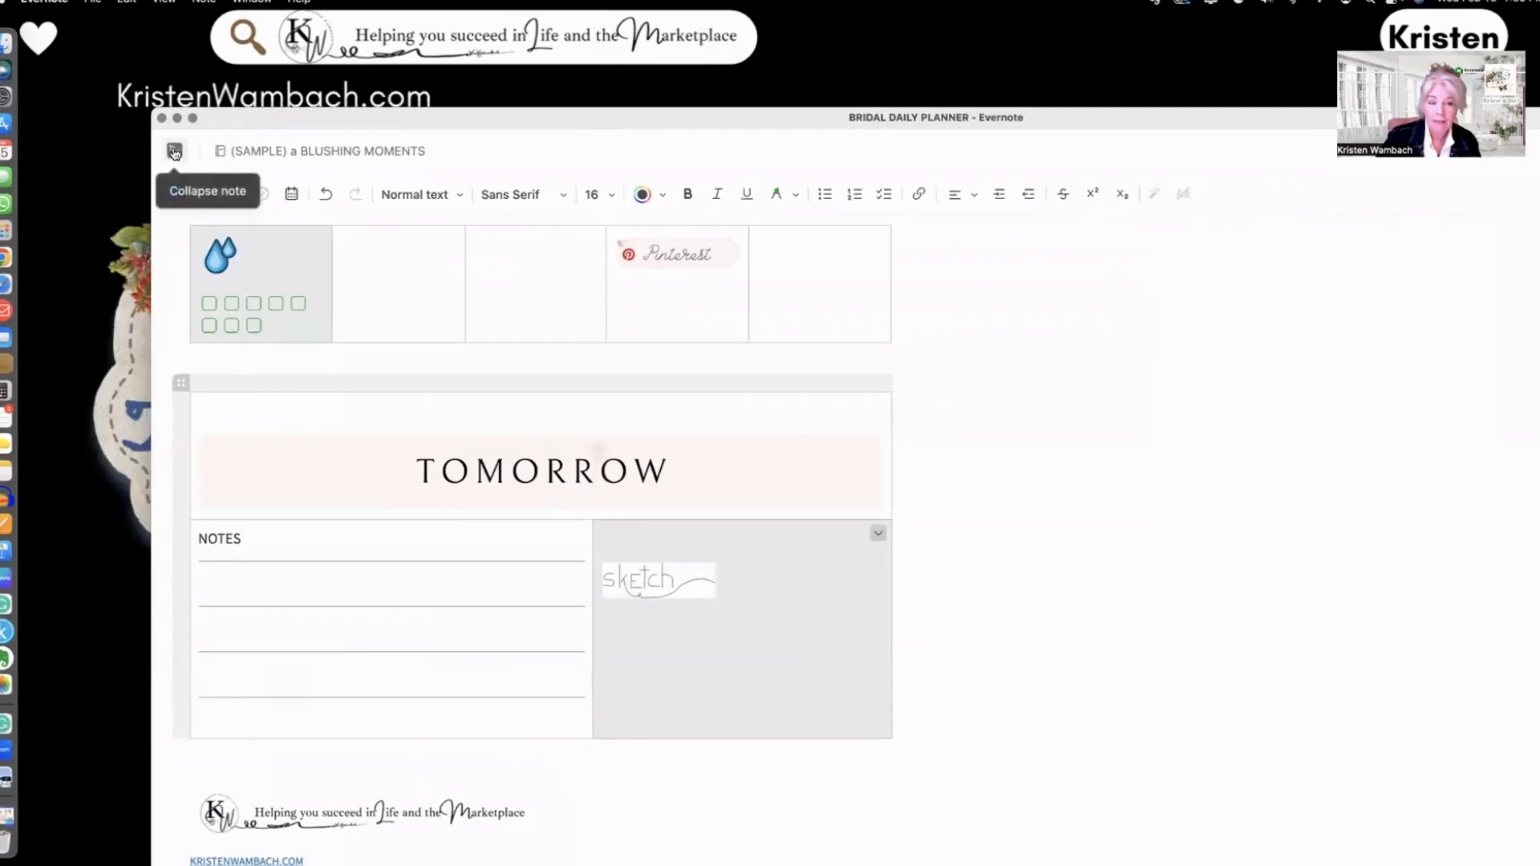
left_click(175, 153)
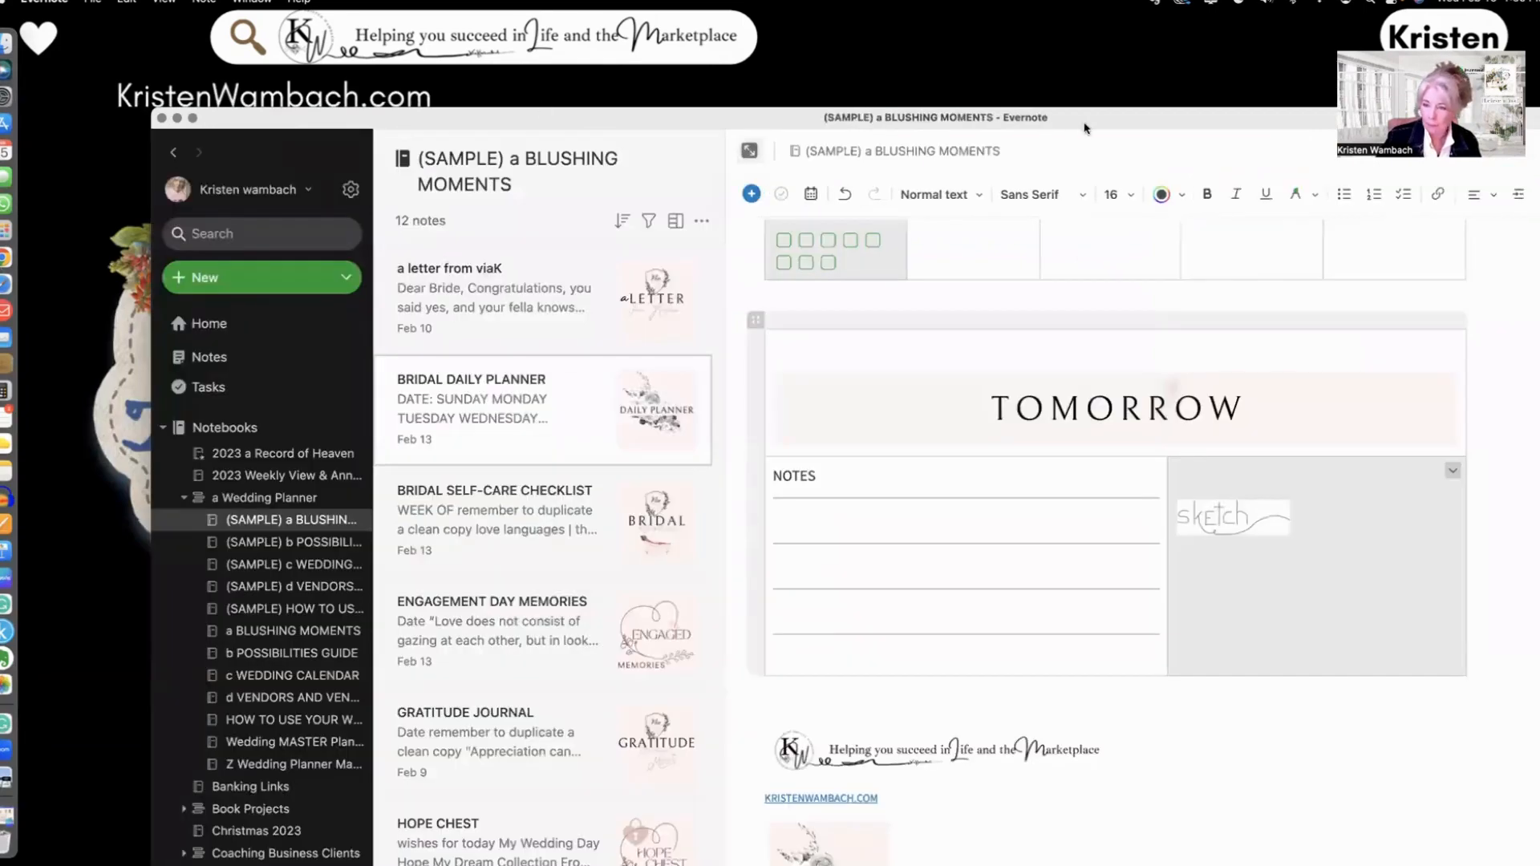
- View the destination notebooks for moving the BRIDAL DAILY PLANNER note, and close the choice without moving it
left_click_drag(1085, 128, 857, 126)
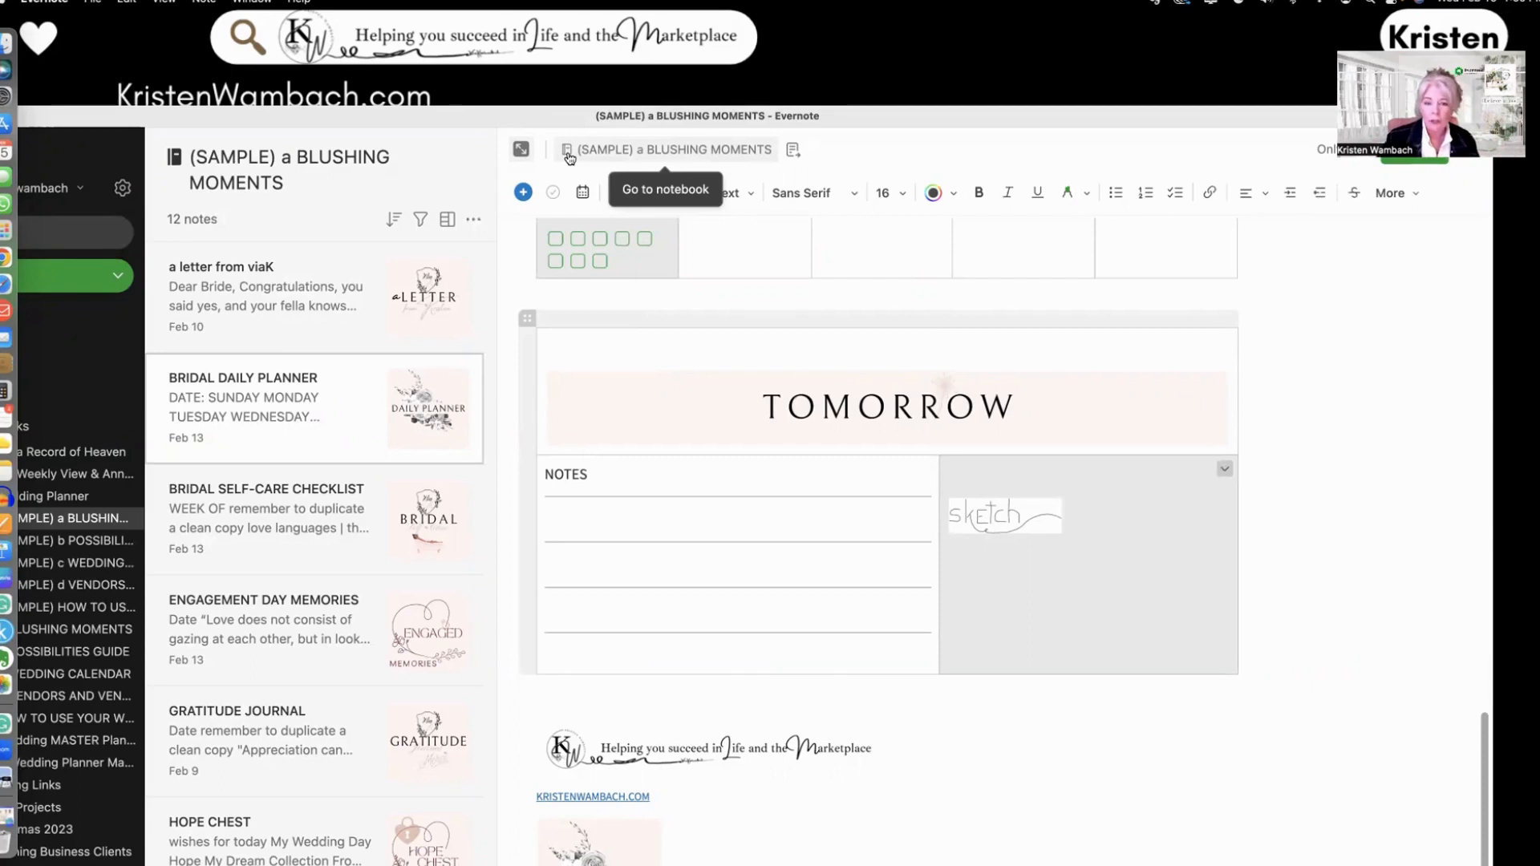
left_click(793, 154)
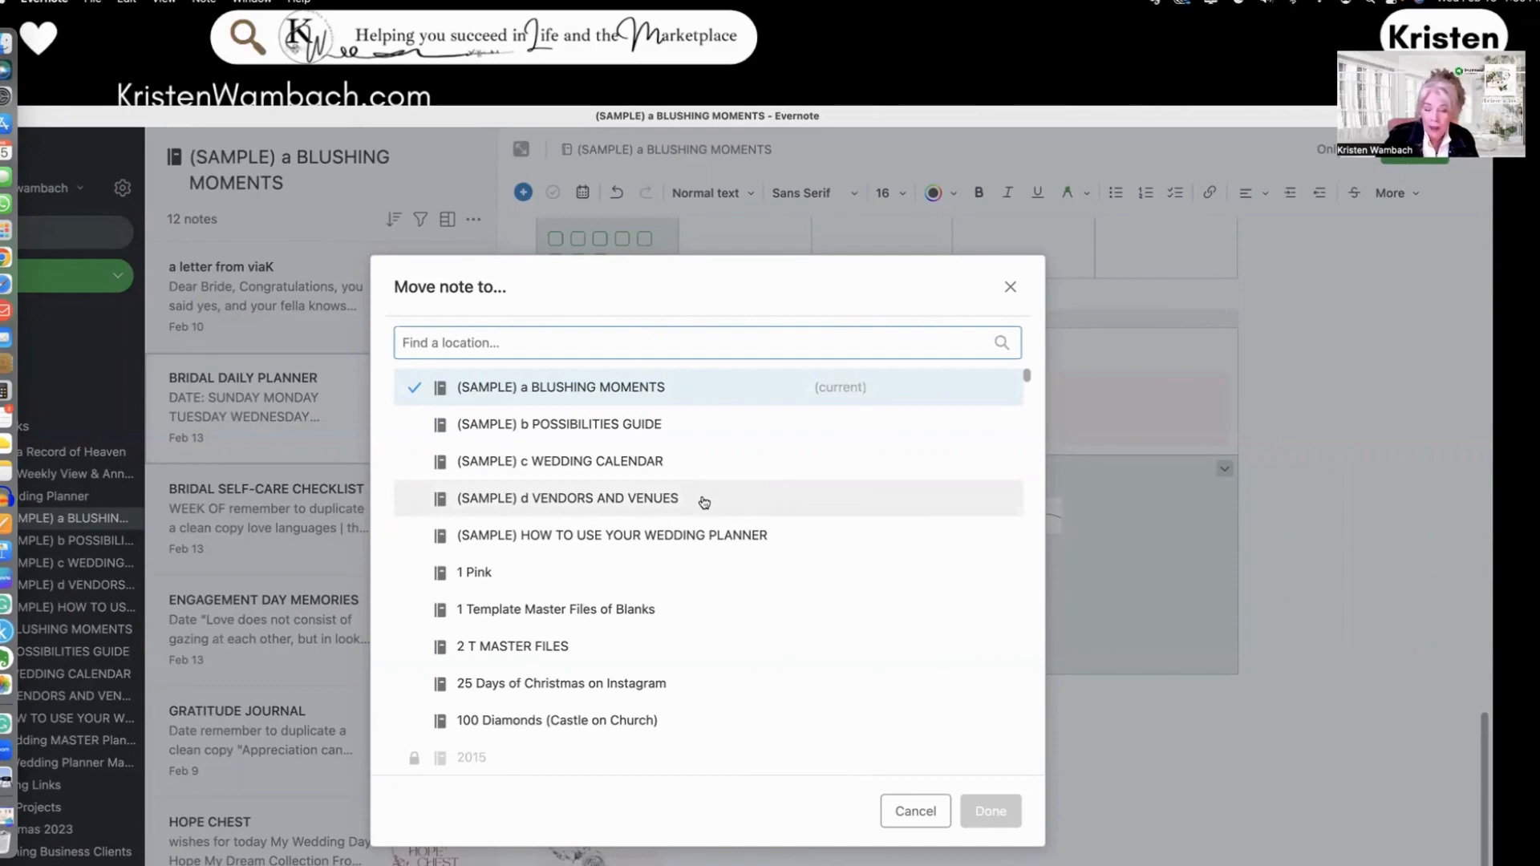
left_click(1011, 288)
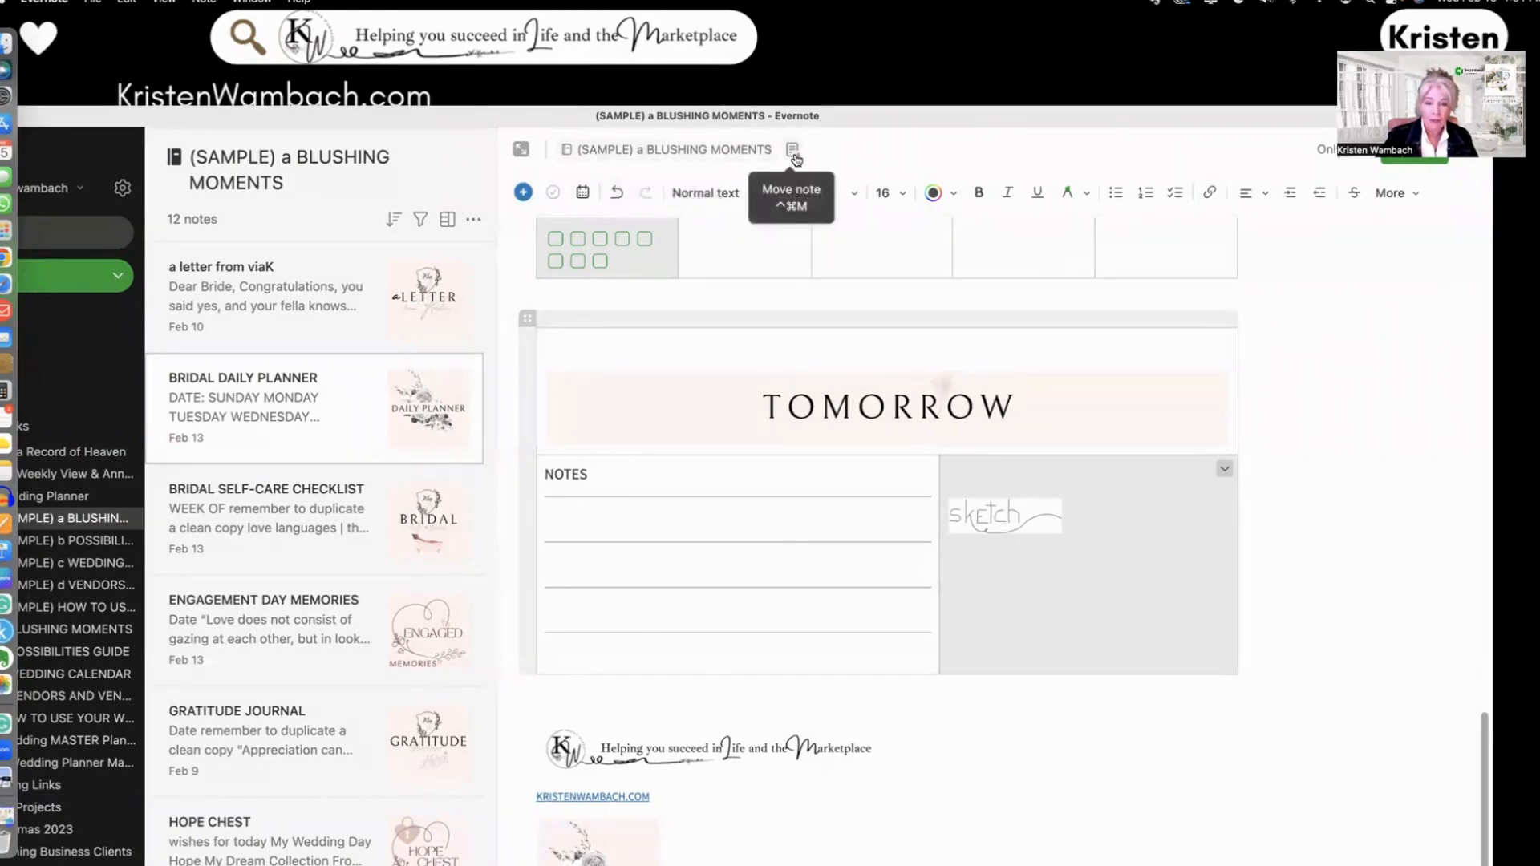
- Review the content types that can be inserted into the planner, first from its title and again from the DATE line
left_click_drag(905, 116, 1046, 110)
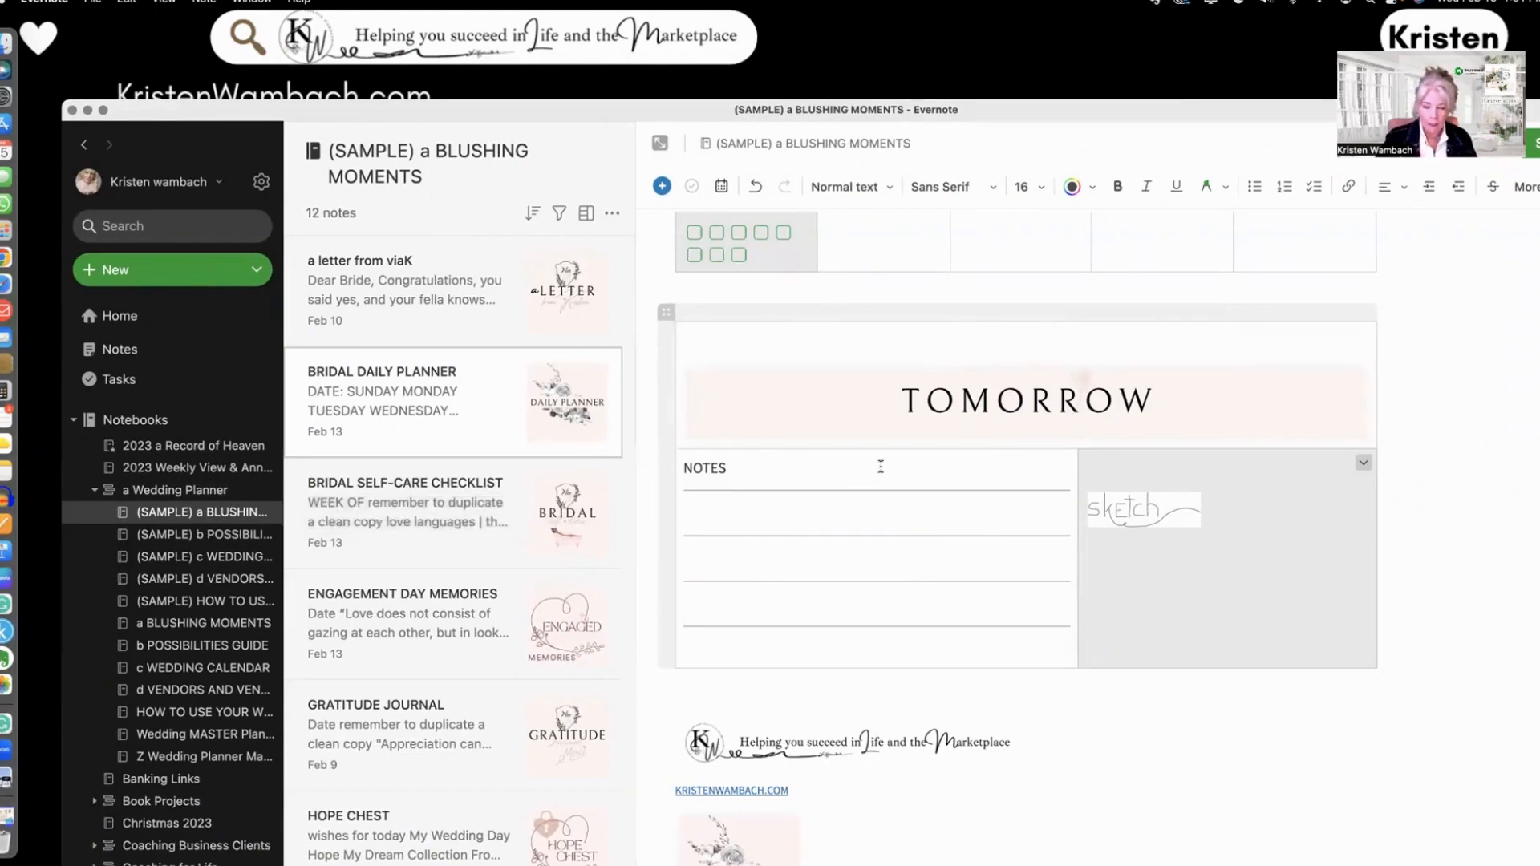
scroll(881, 466, "up", 15)
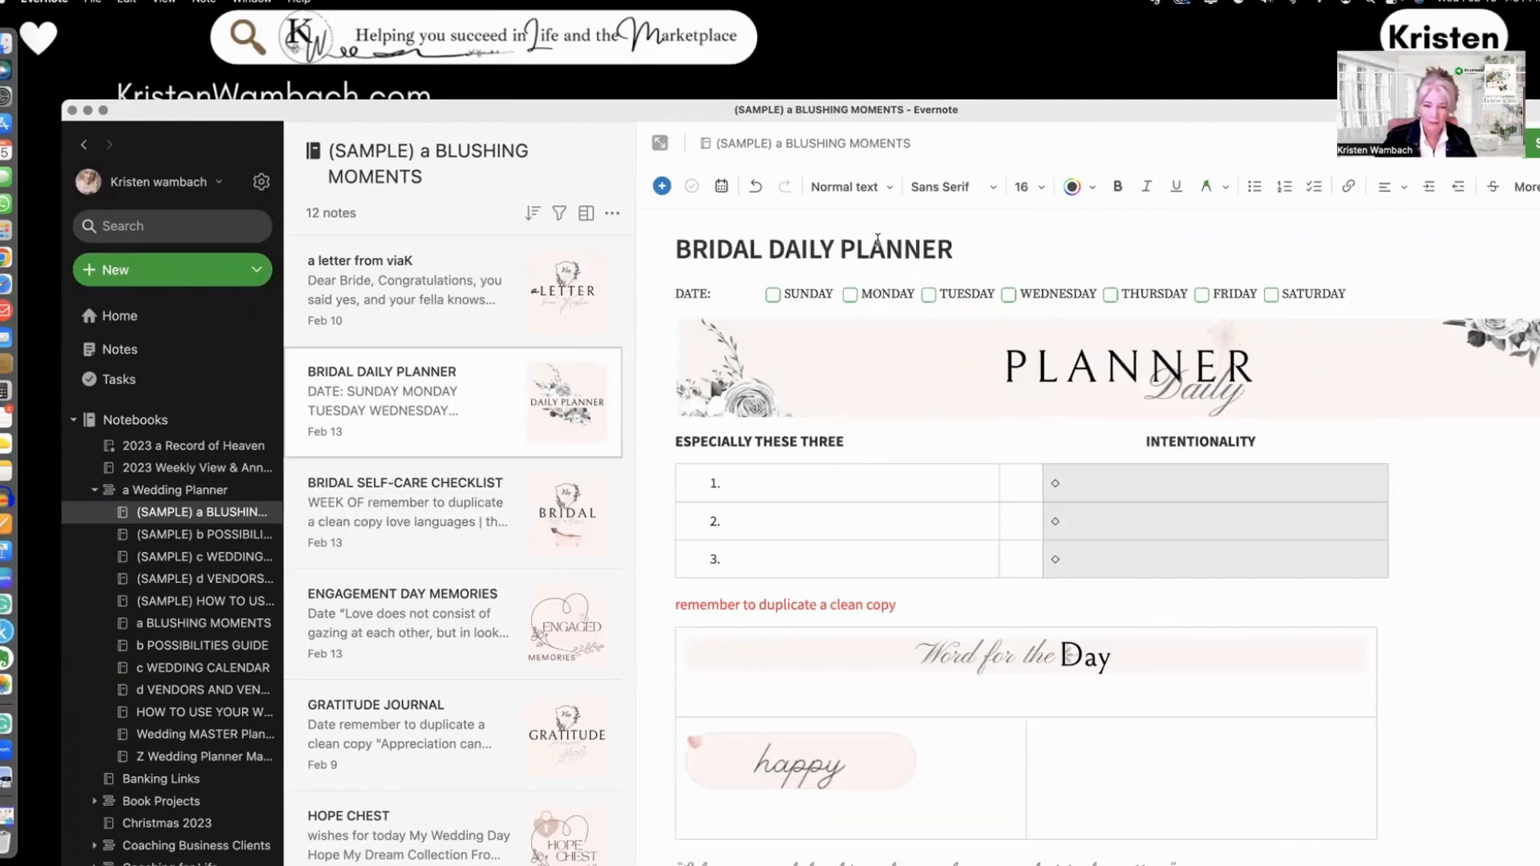
left_click(661, 187)
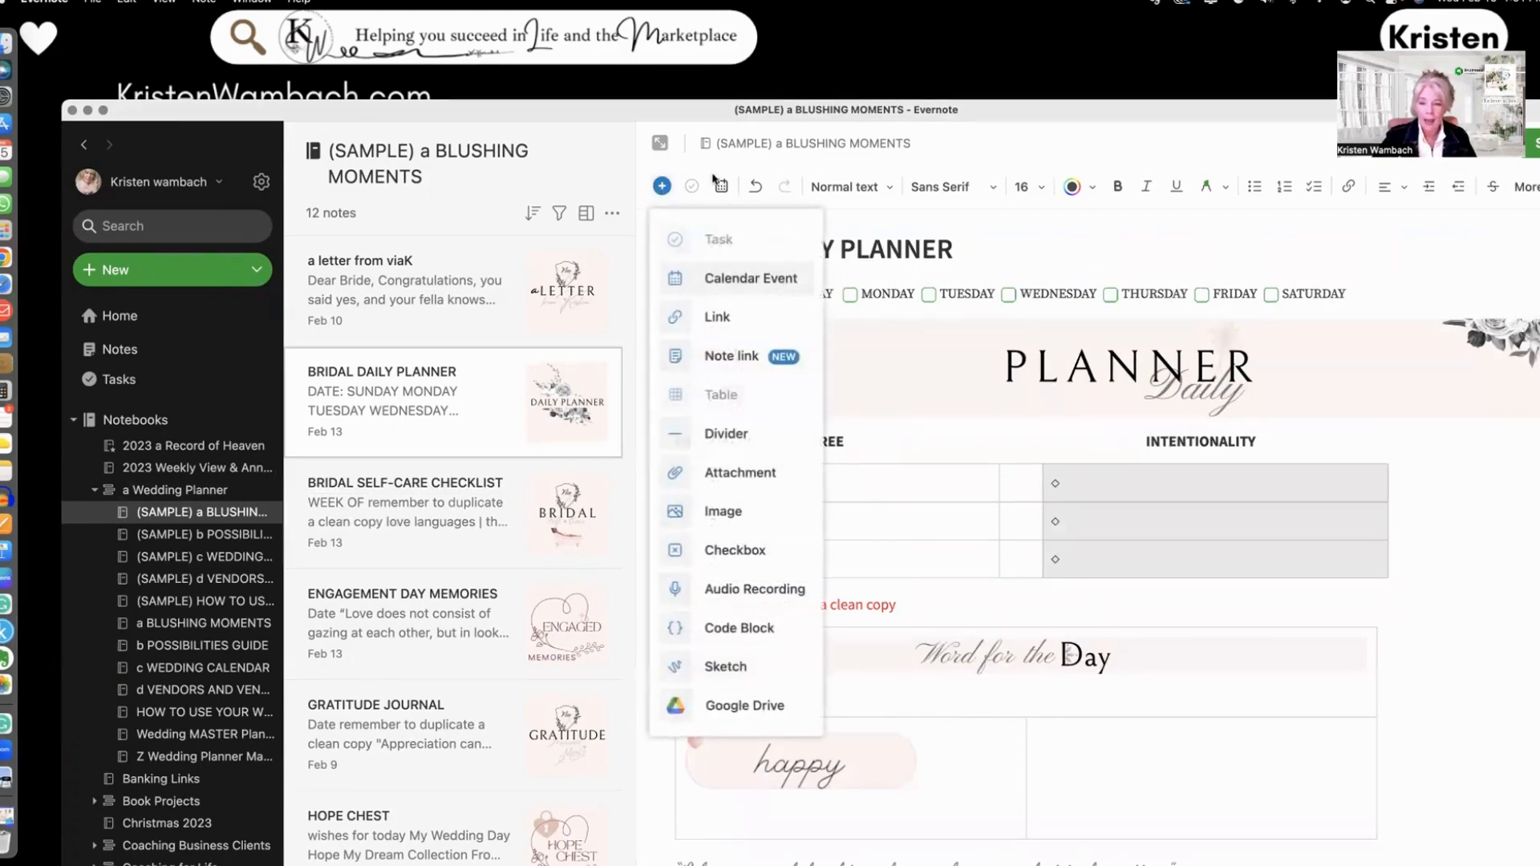
left_click_drag(1023, 110, 856, 103)
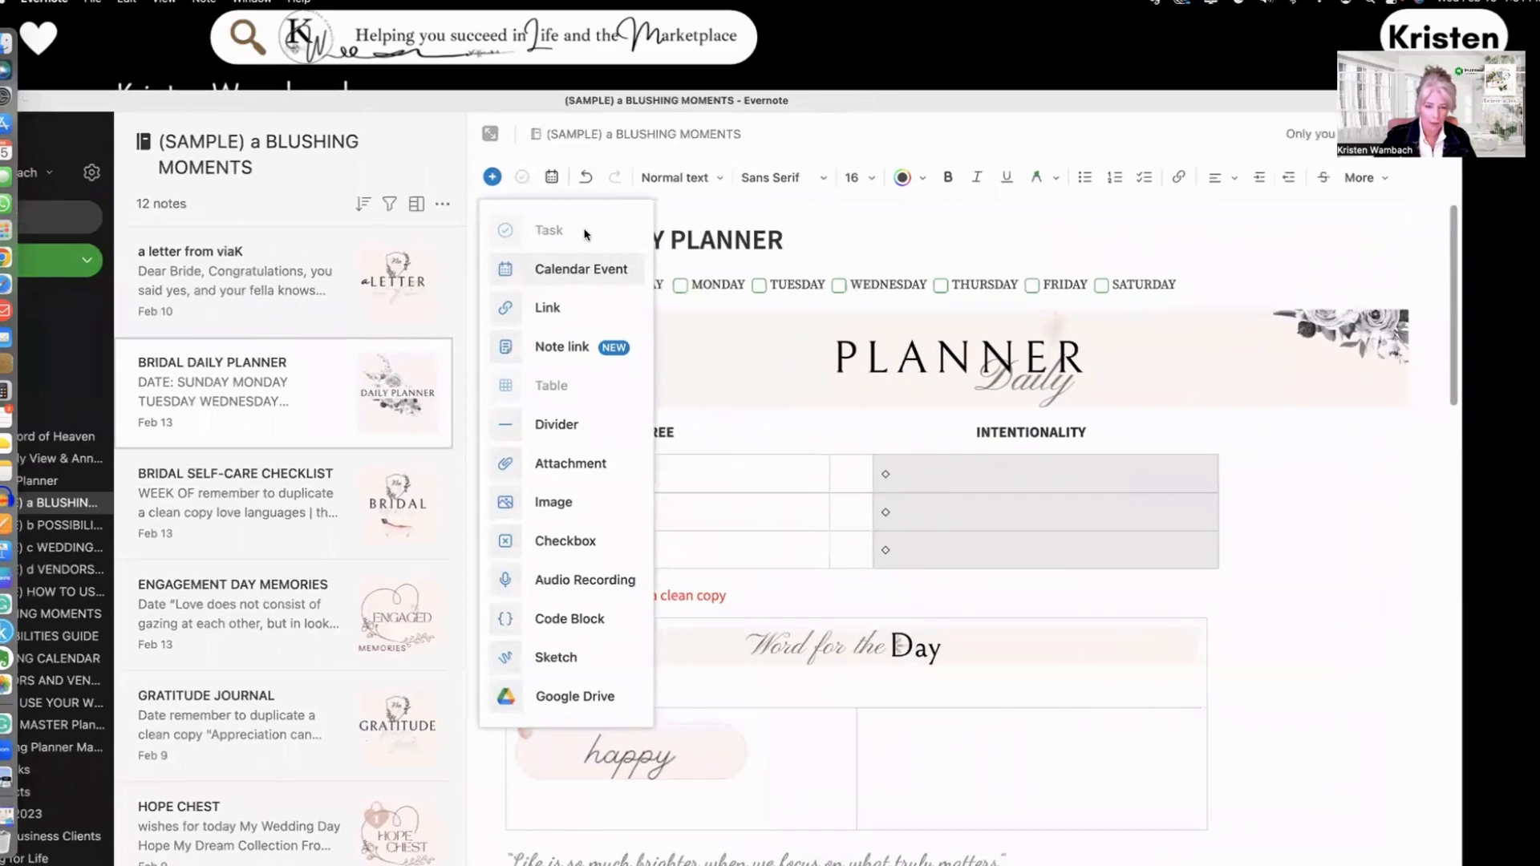
left_click(936, 243)
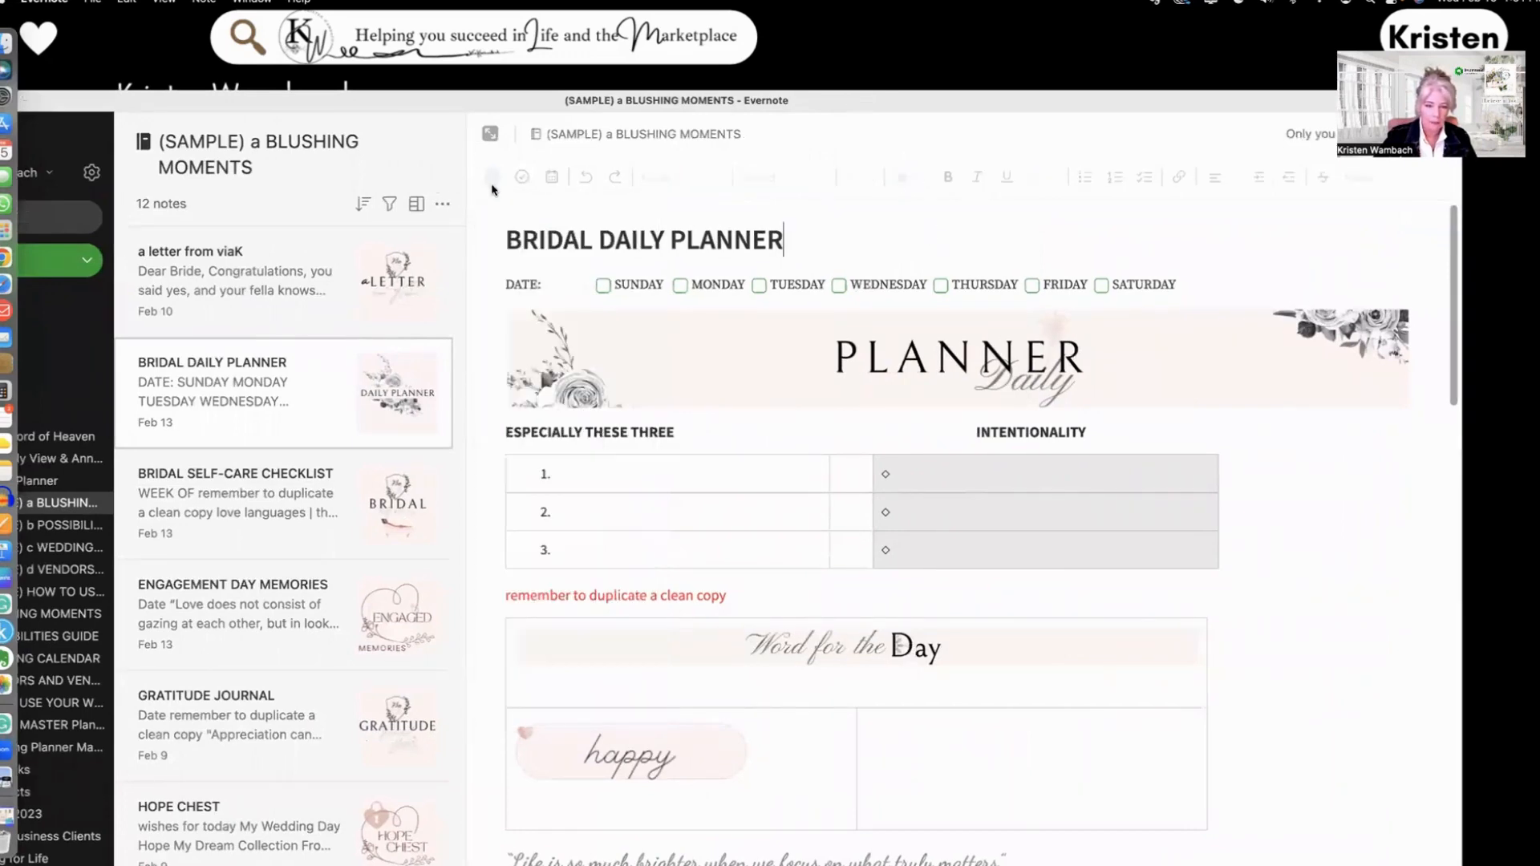
left_click(571, 286)
left_click(490, 178)
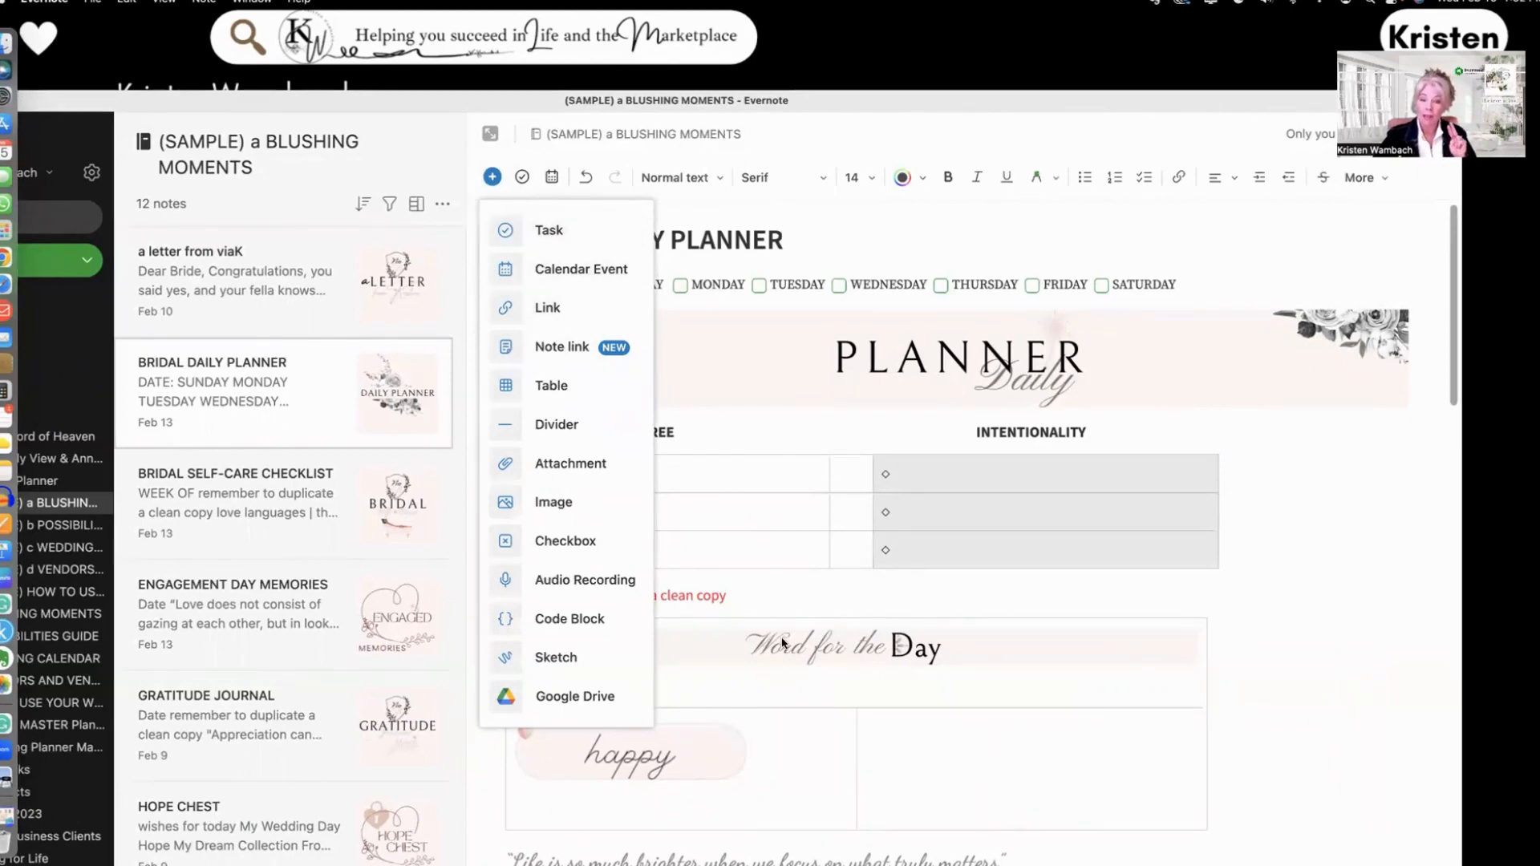
left_click(757, 440)
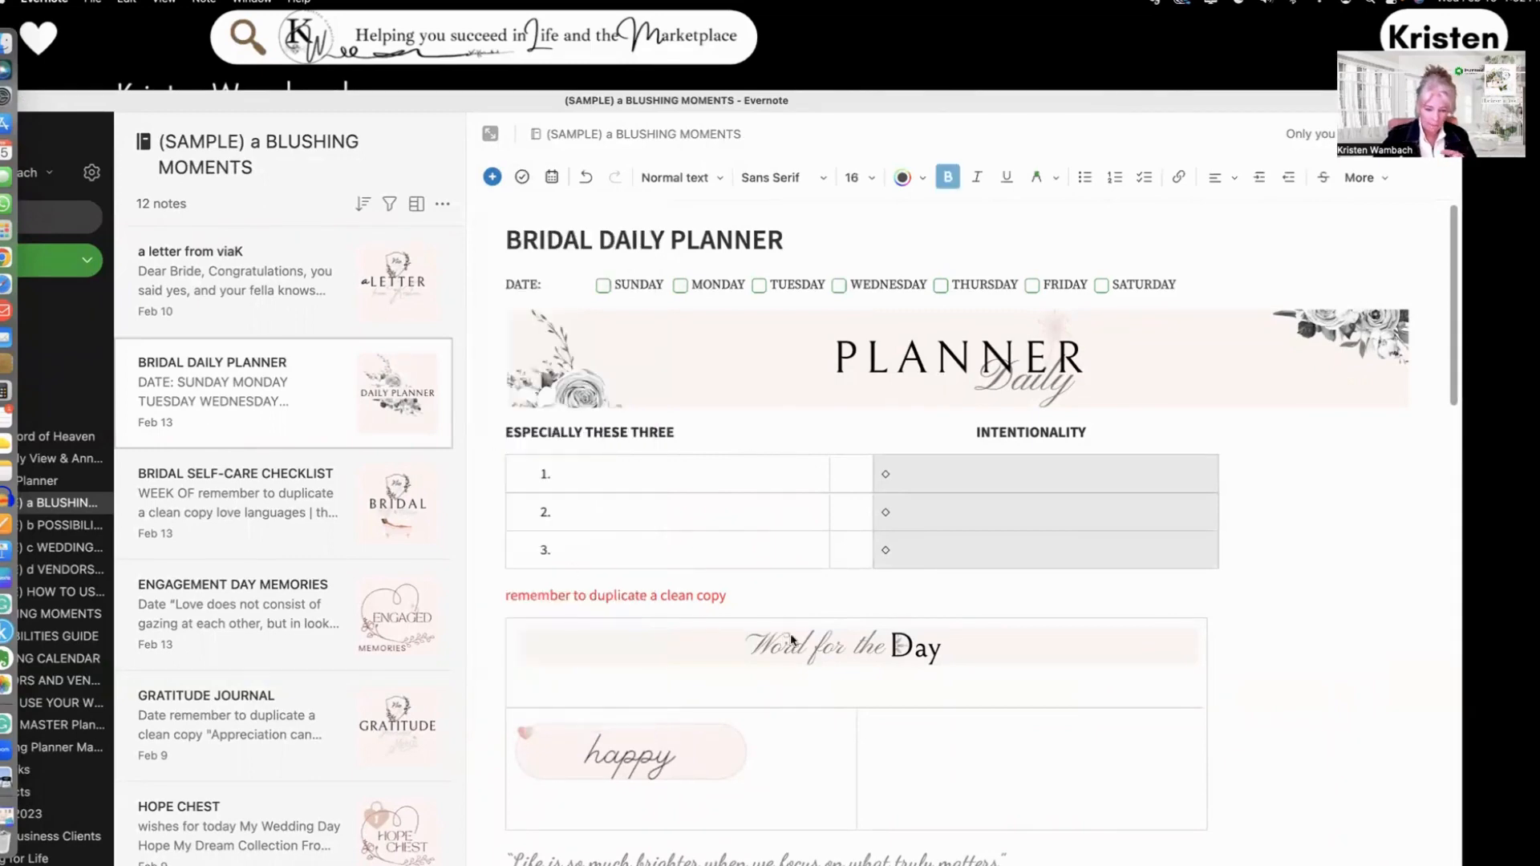
- Insert a task named "Get back to florist color scheme" on a new line below the red clean-copy reminder
scroll(771, 601, "down", 2)
left_click(748, 523)
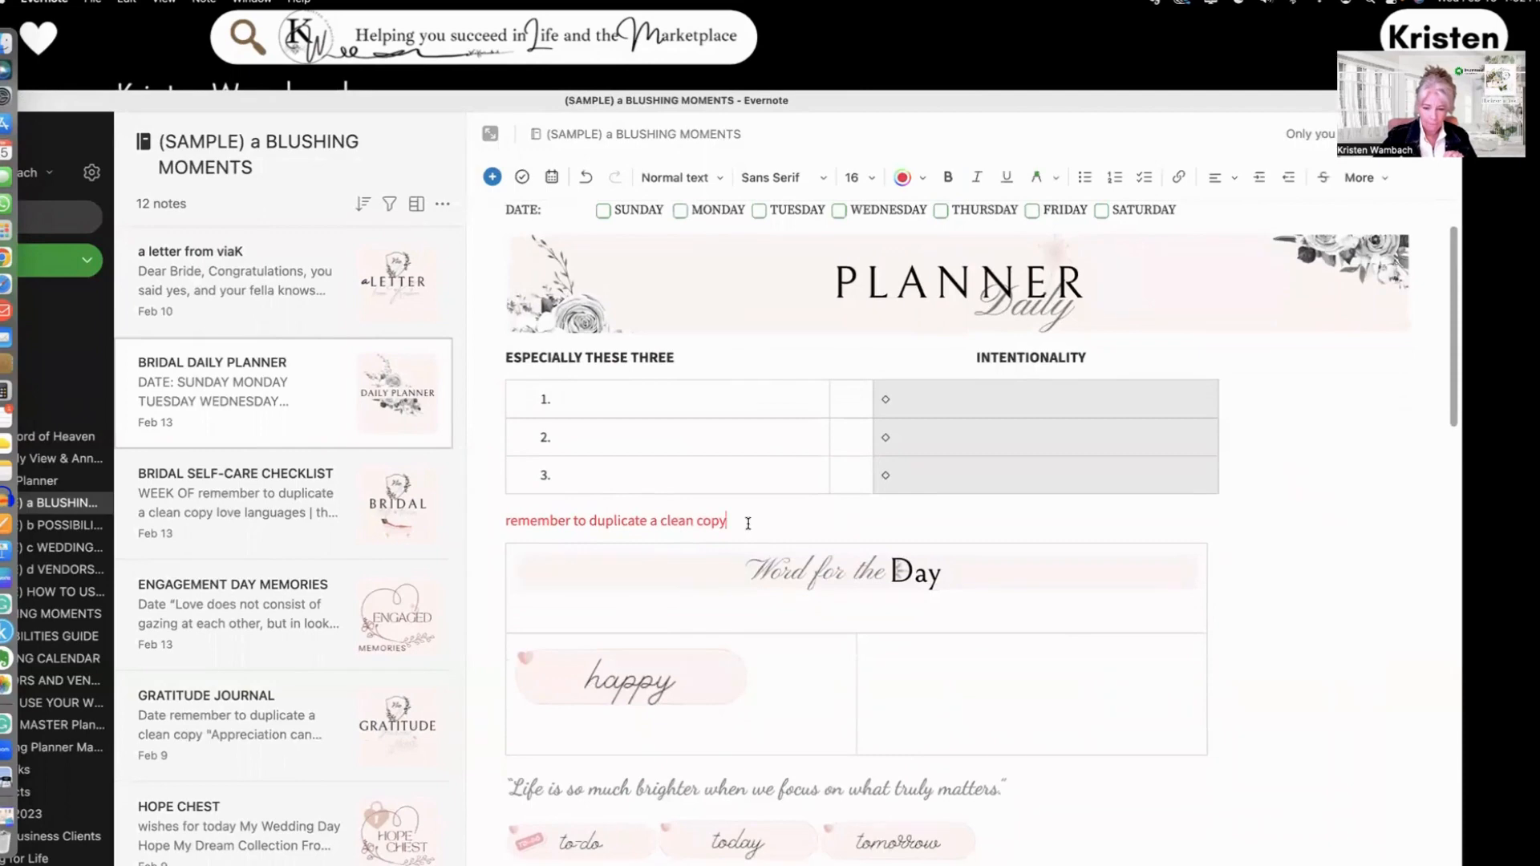
key("Return")
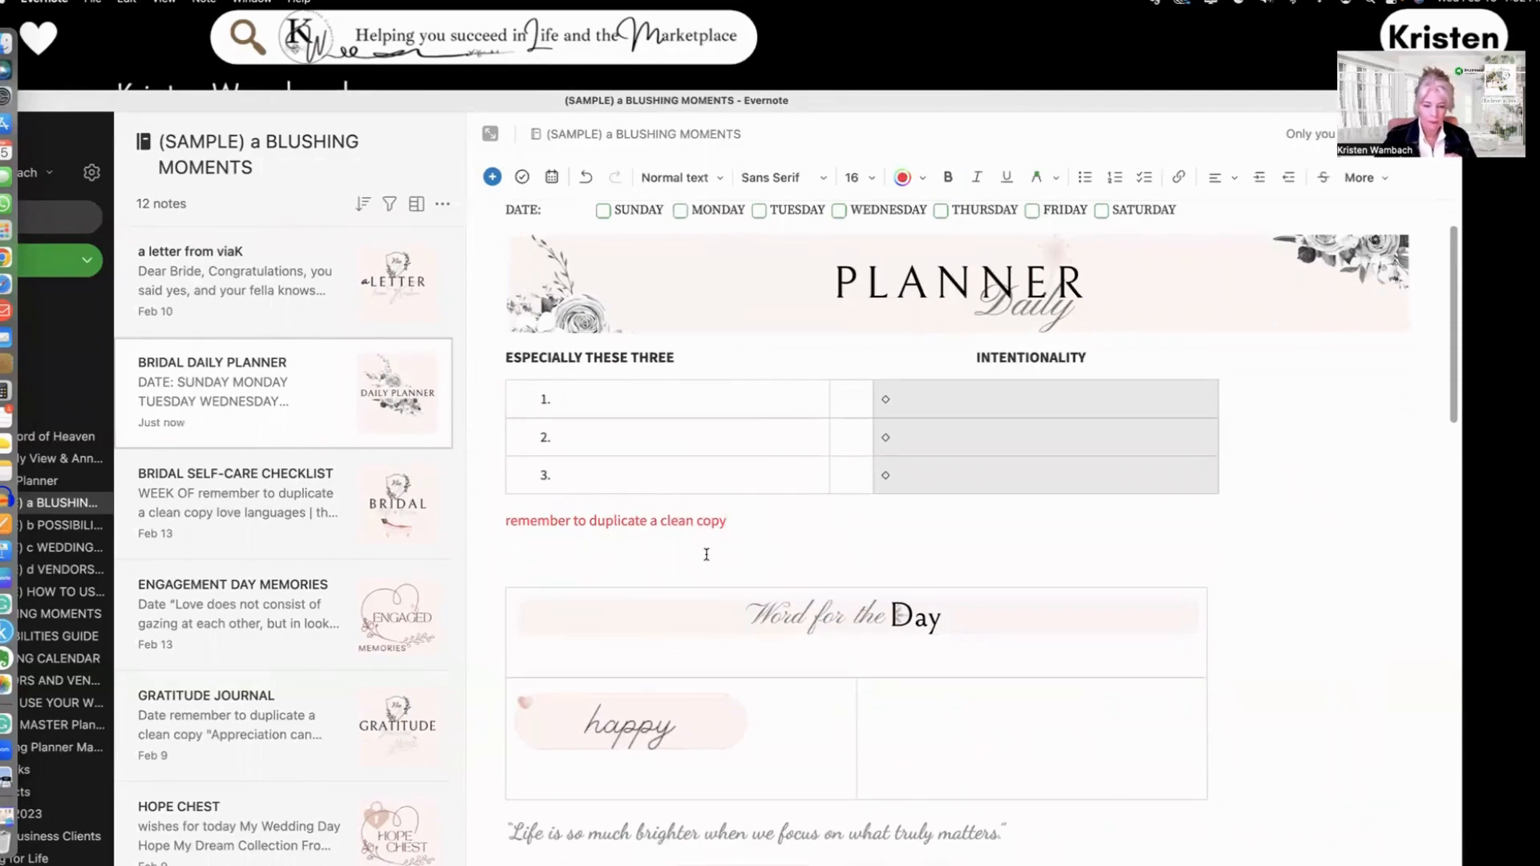
left_click(492, 177)
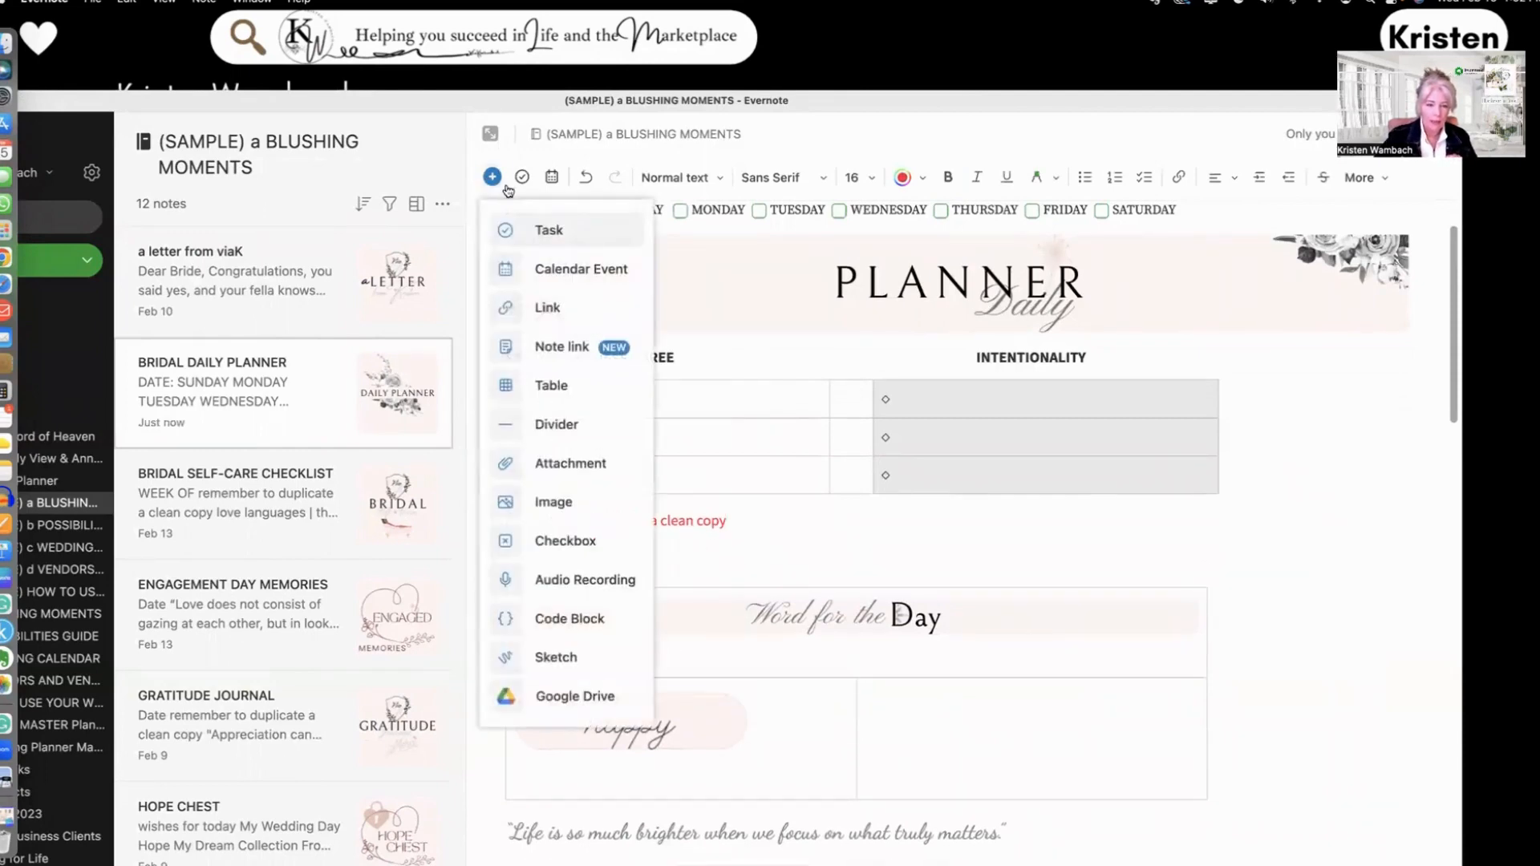
left_click(550, 231)
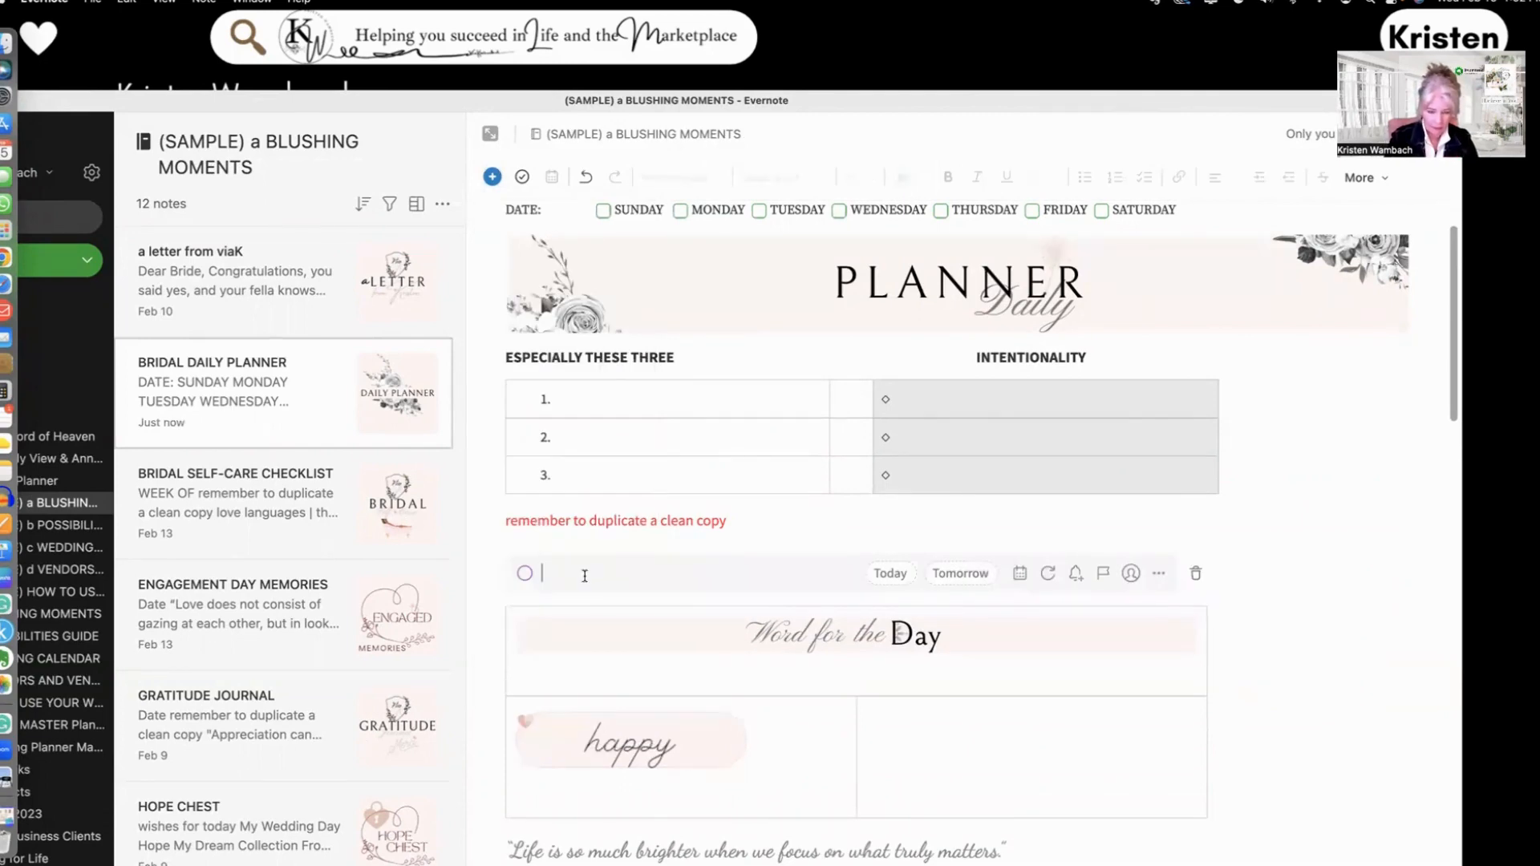
type("Get ba")
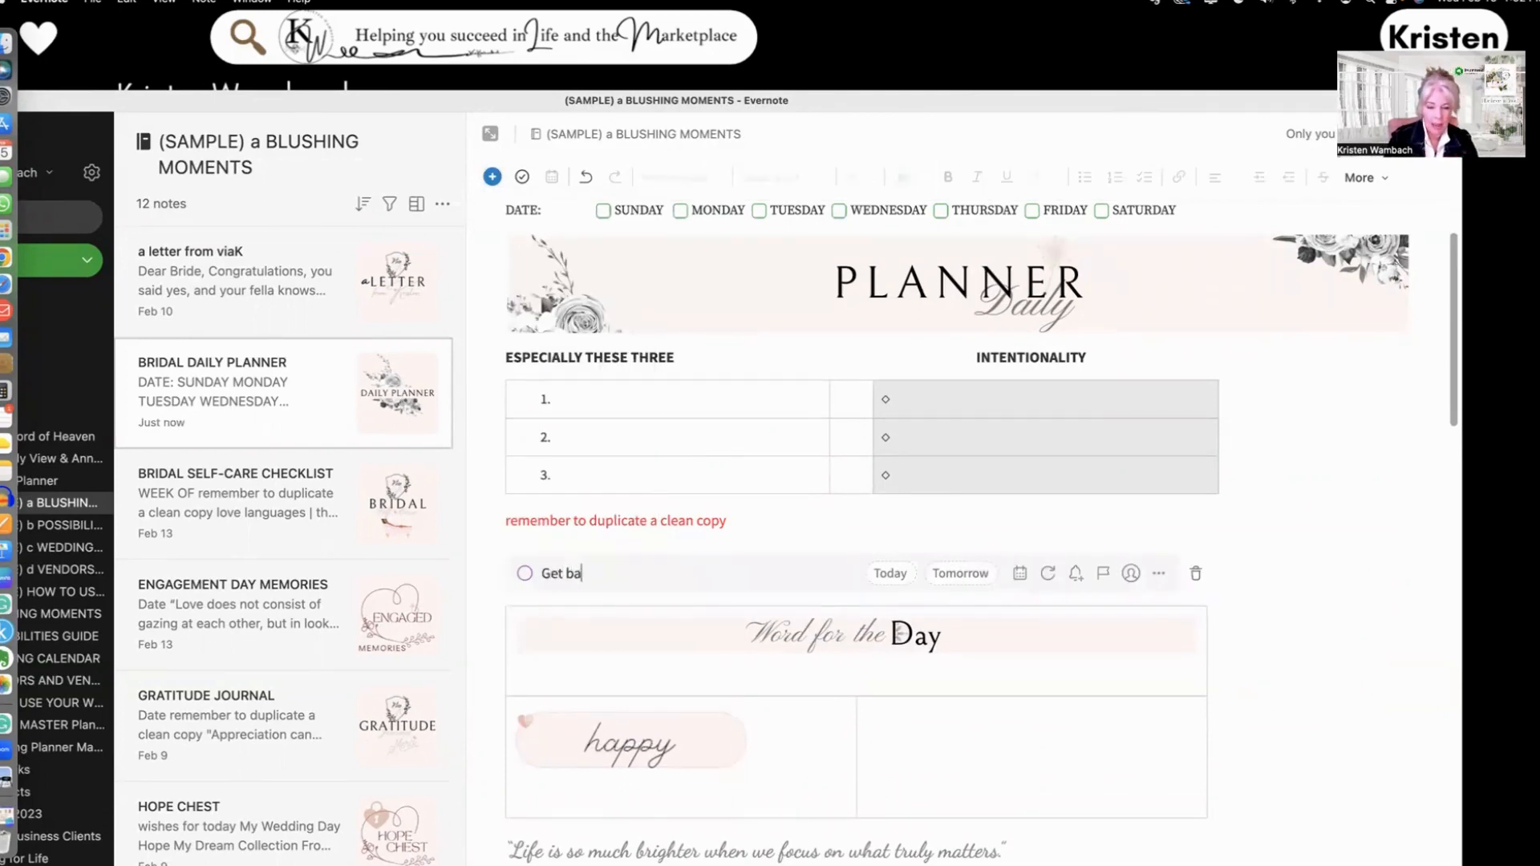
type("ck to flori")
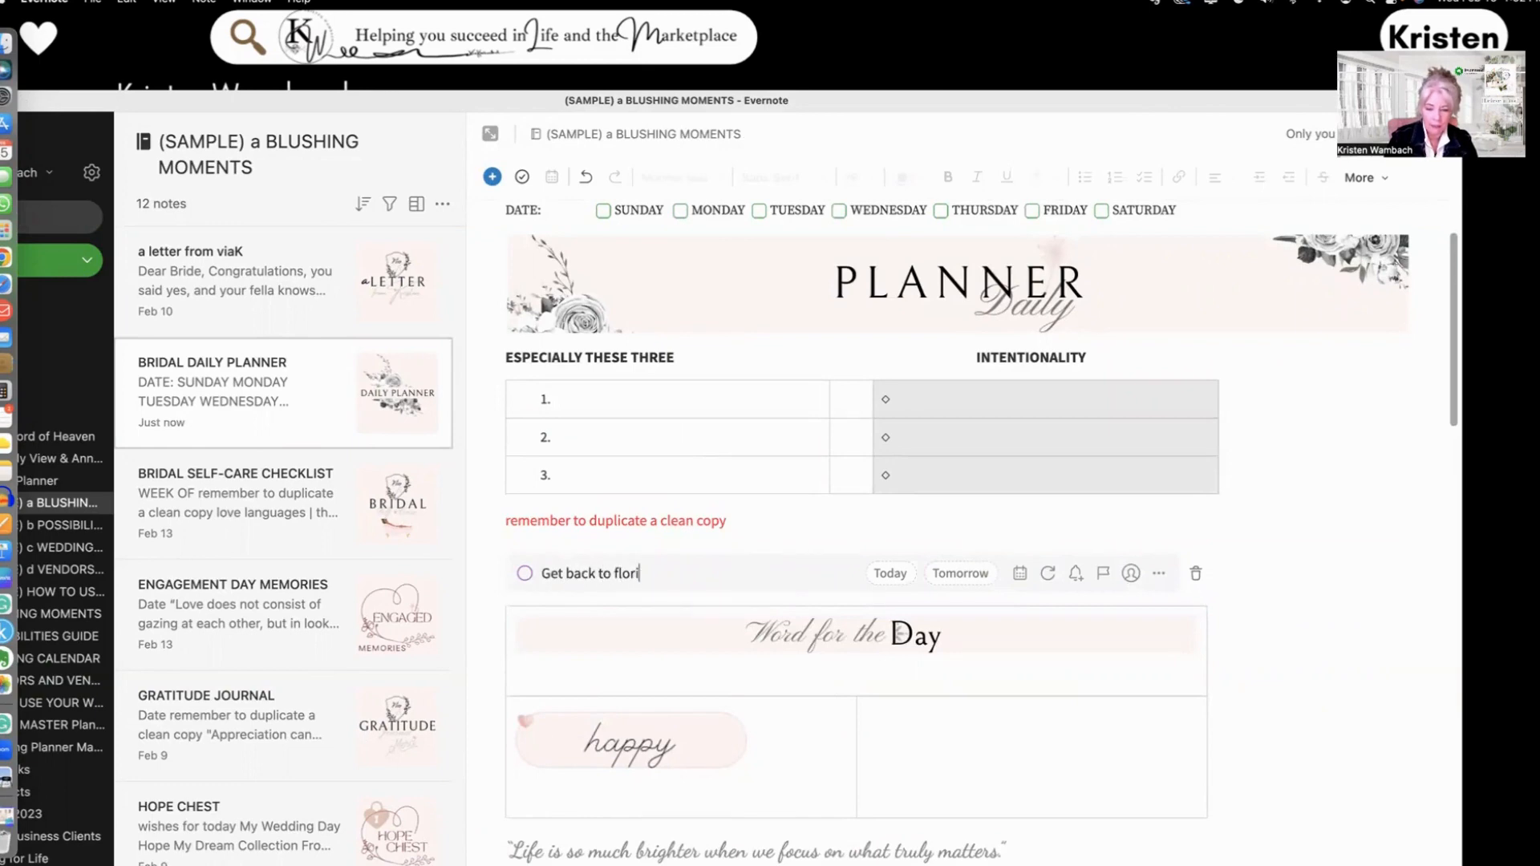
type("st color scheme")
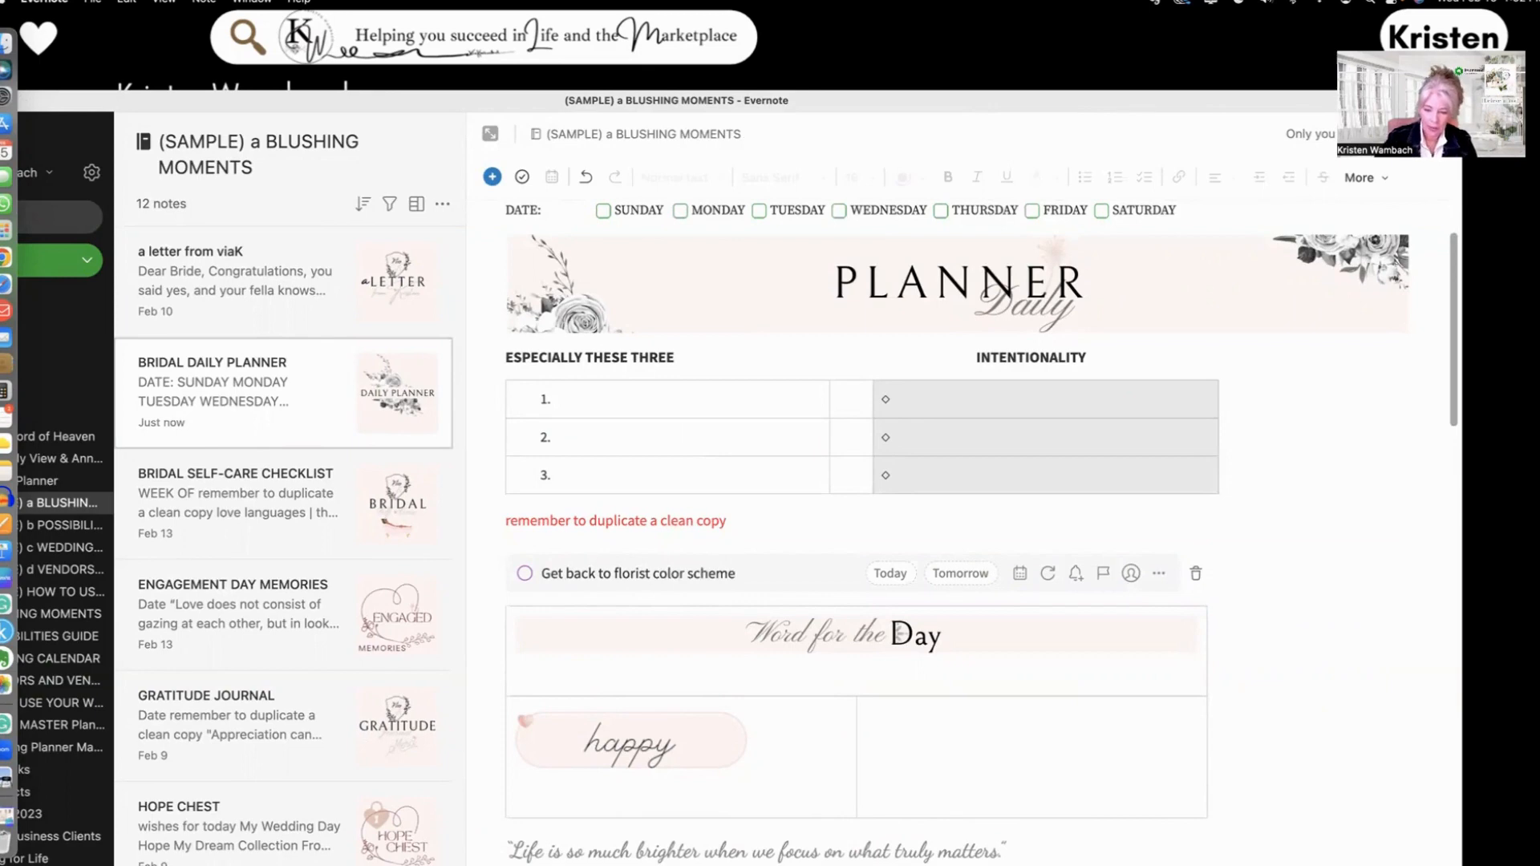
- Set the florist task due tomorrow at 3:00 PM
left_click(960, 575)
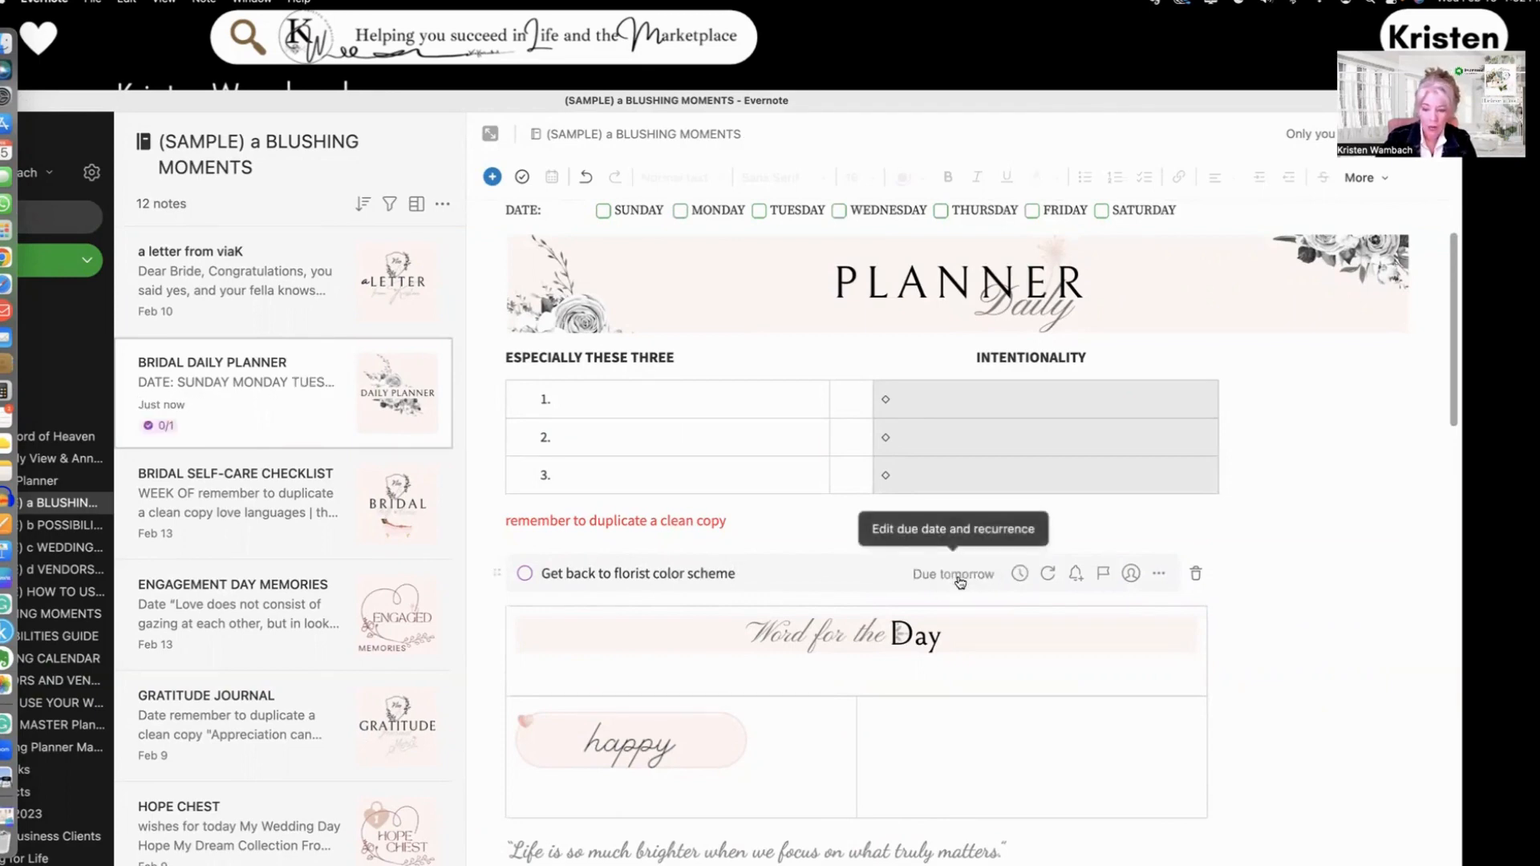
left_click(1019, 574)
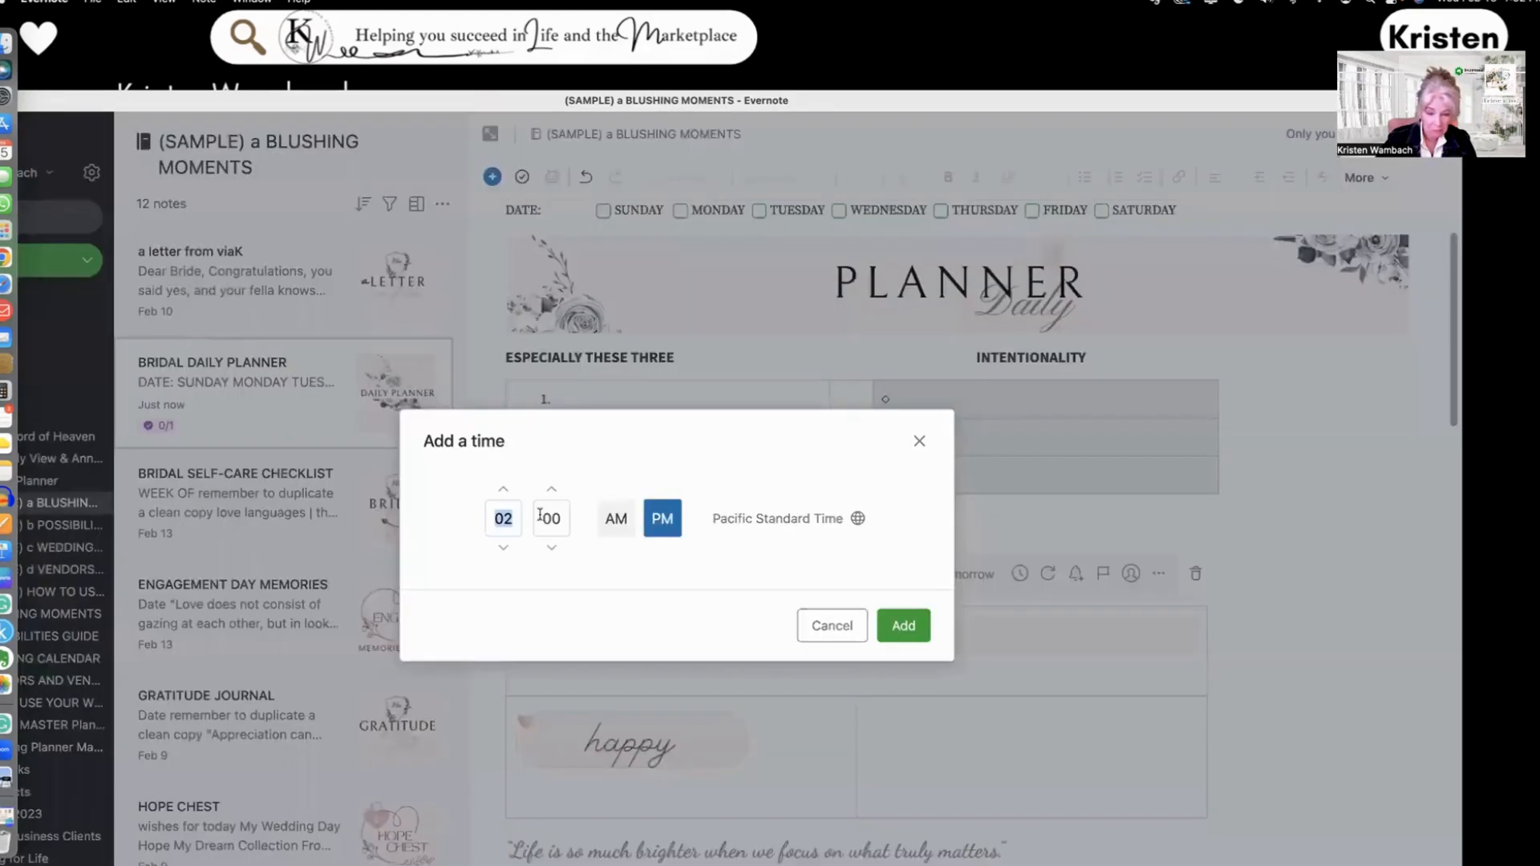
left_click(504, 491)
left_click(903, 627)
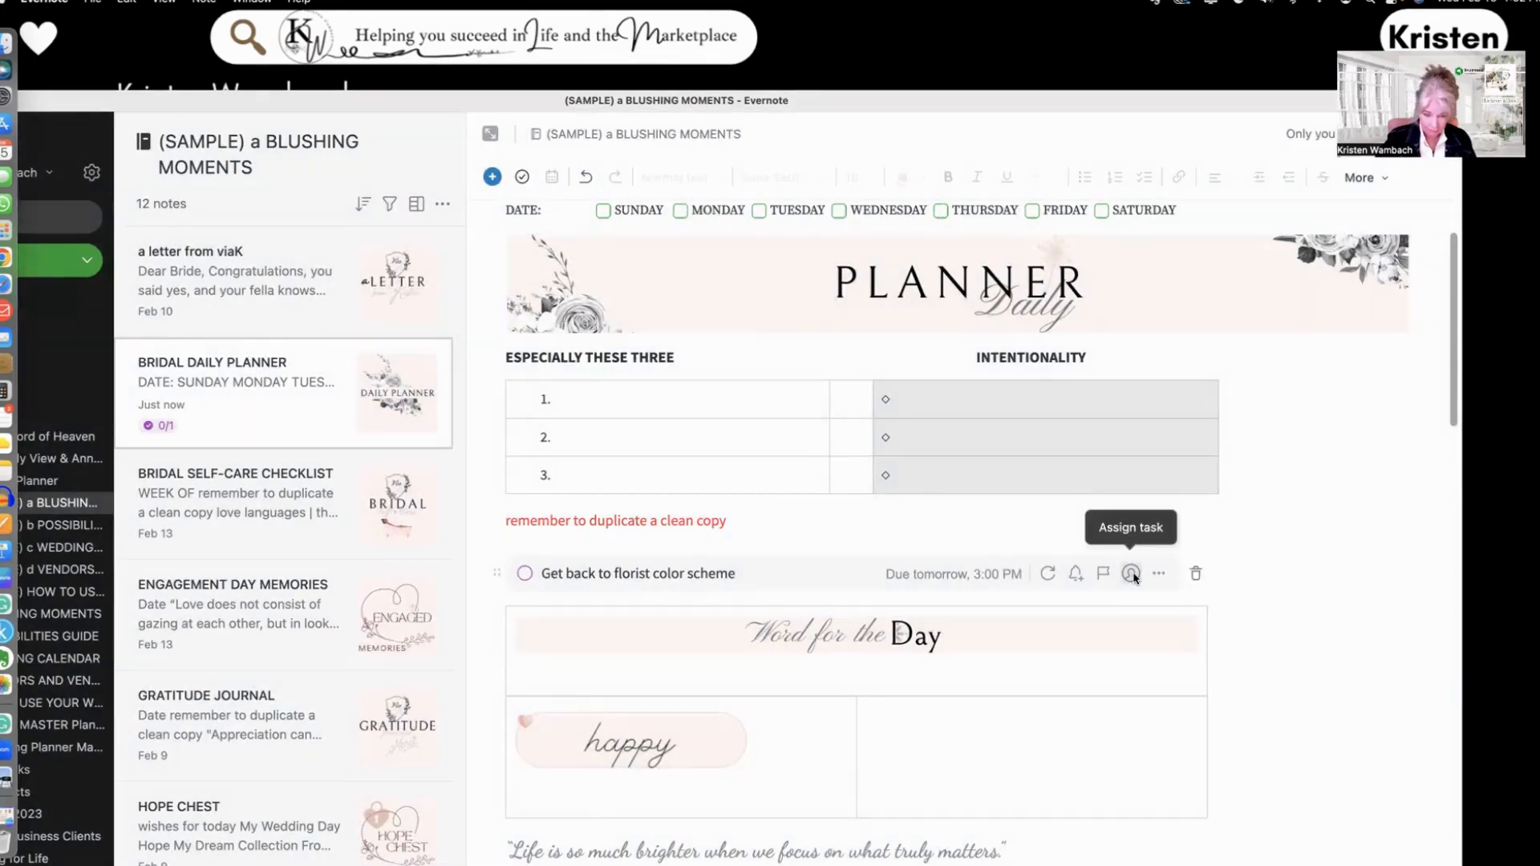
- View the assignment options for the florist task and close them without assigning anyone
left_click(1131, 574)
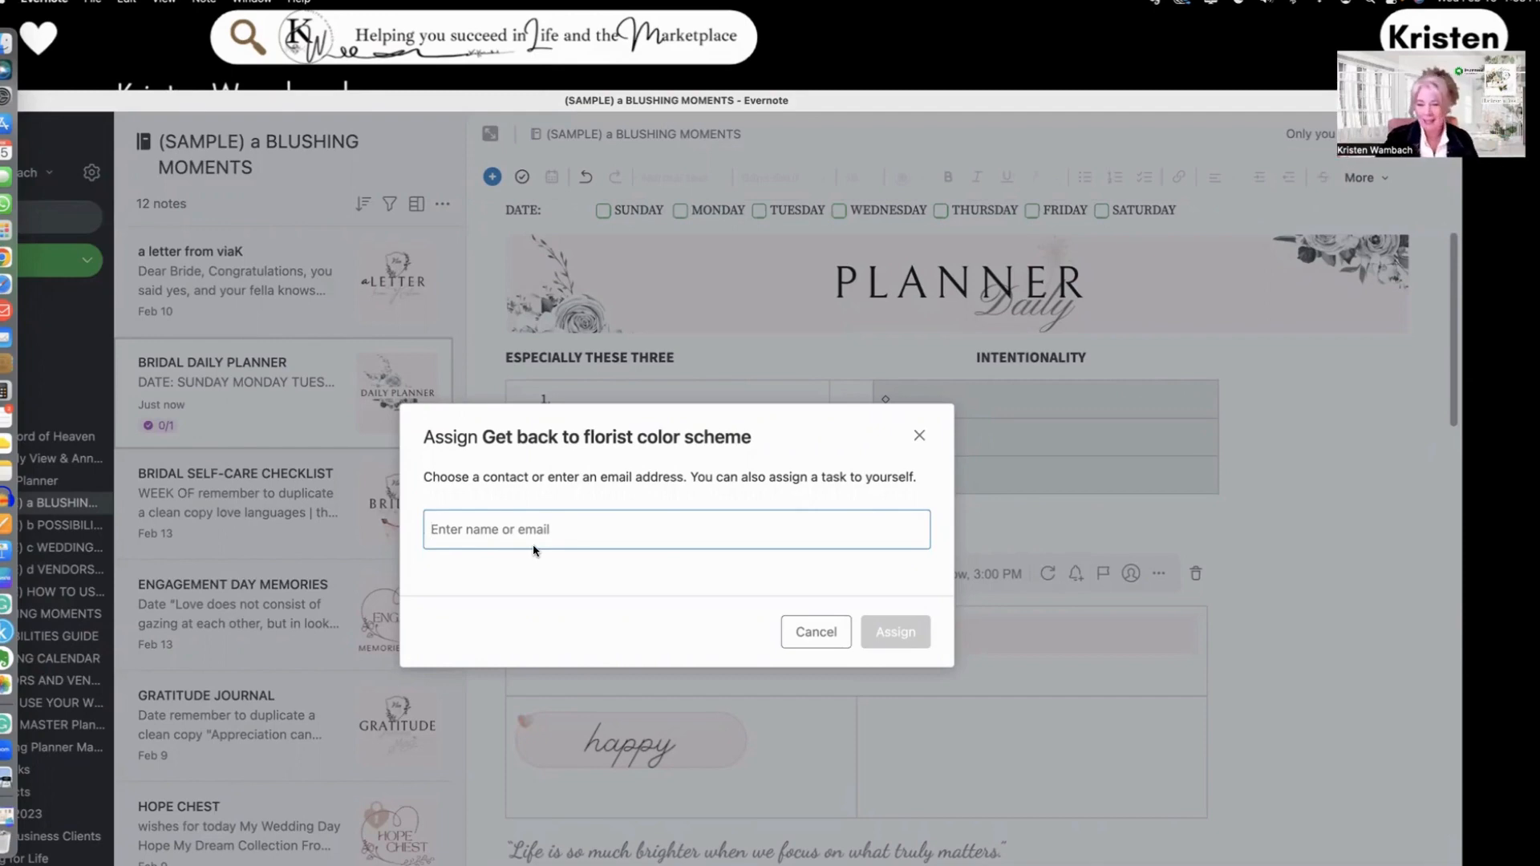
left_click(920, 435)
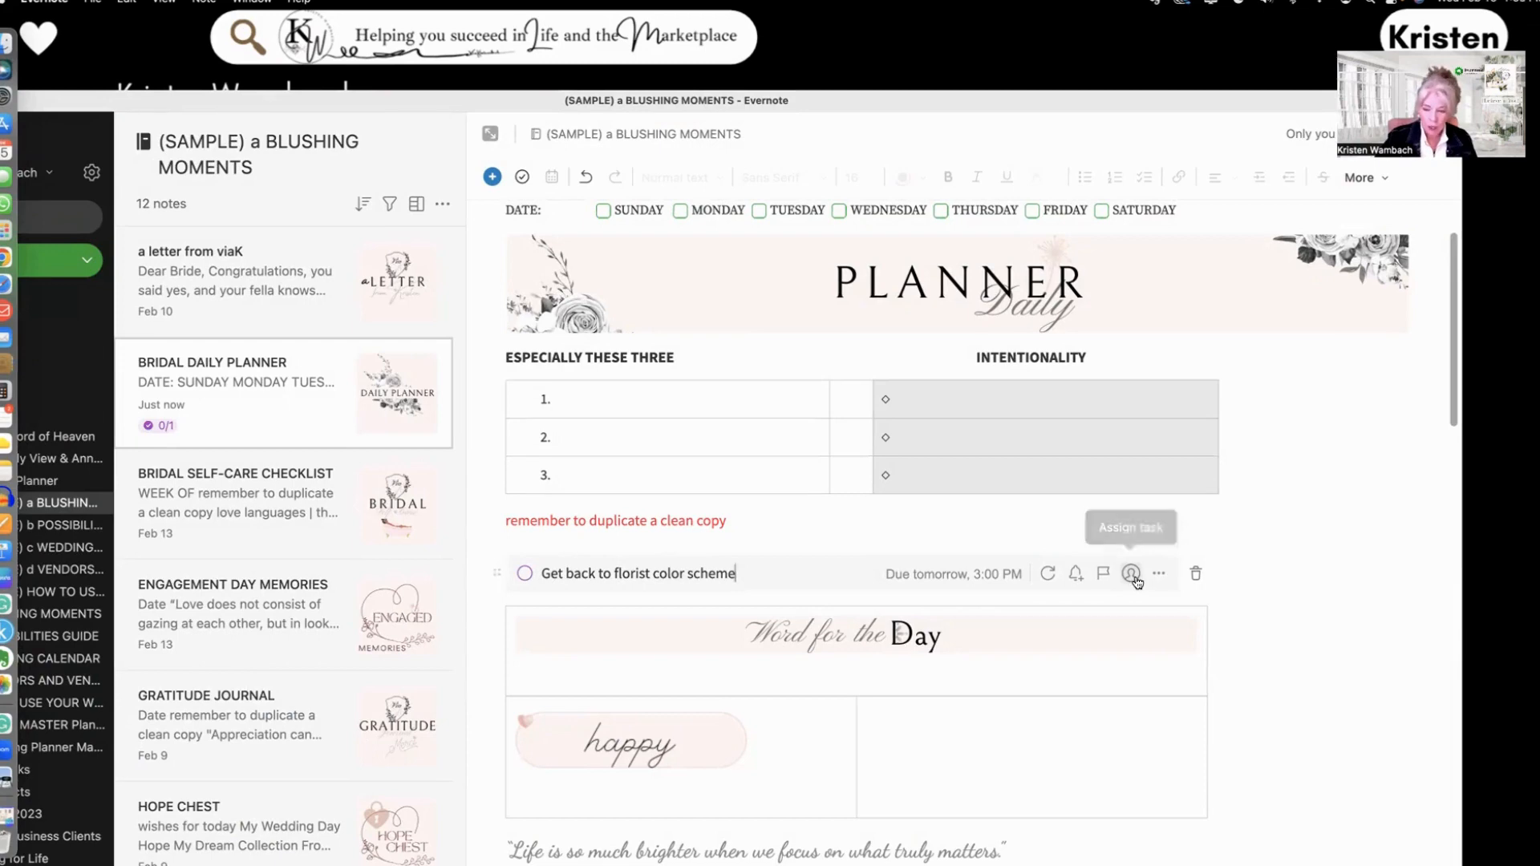
left_click(1133, 576)
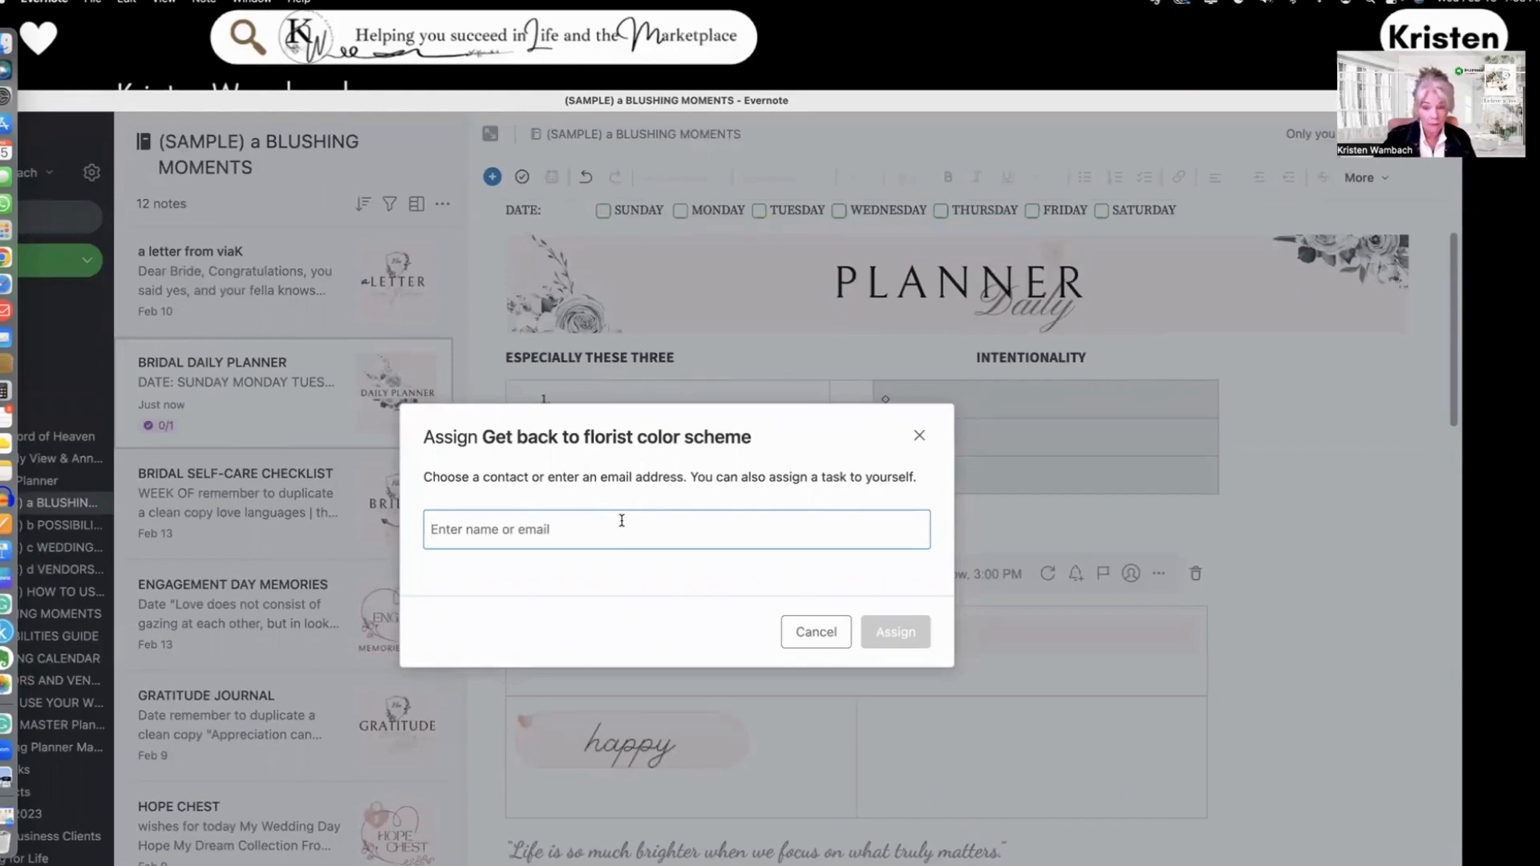
left_click(918, 437)
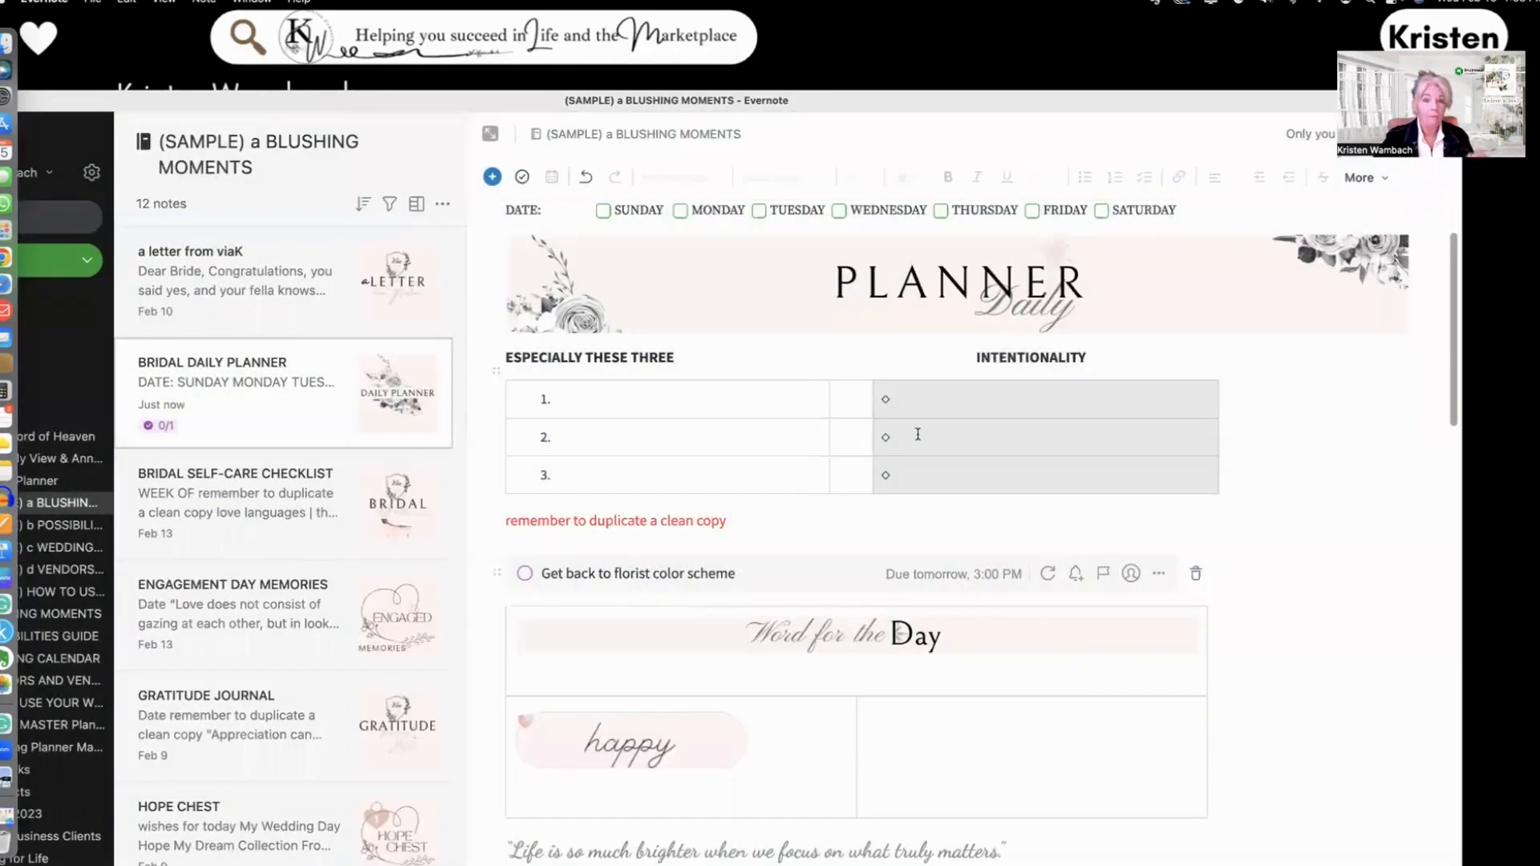
- View the full details of the florist color scheme task and close them without changing anything
left_click(1160, 575)
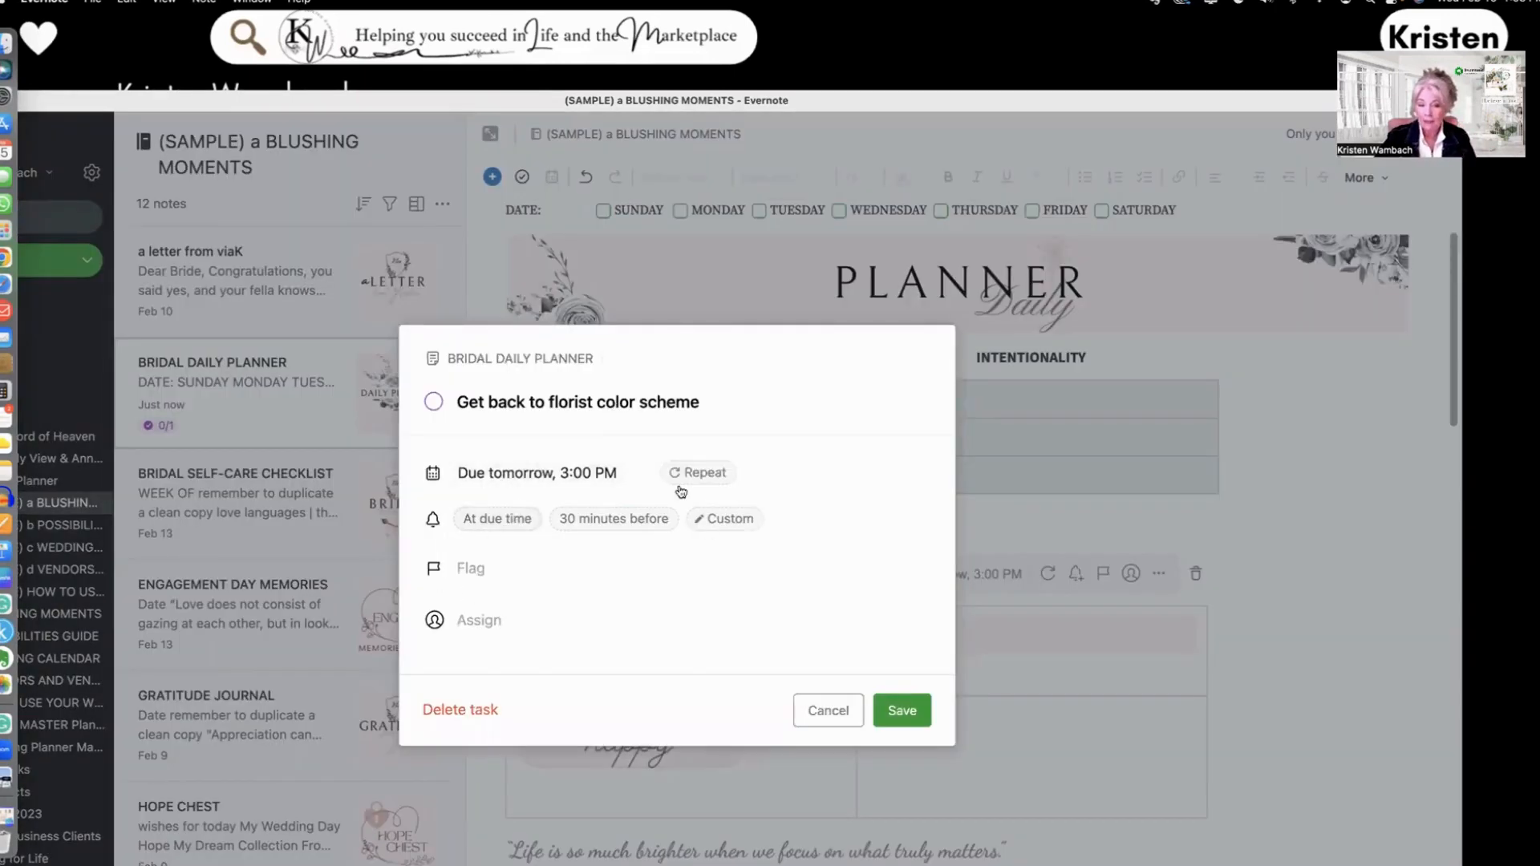
left_click(827, 710)
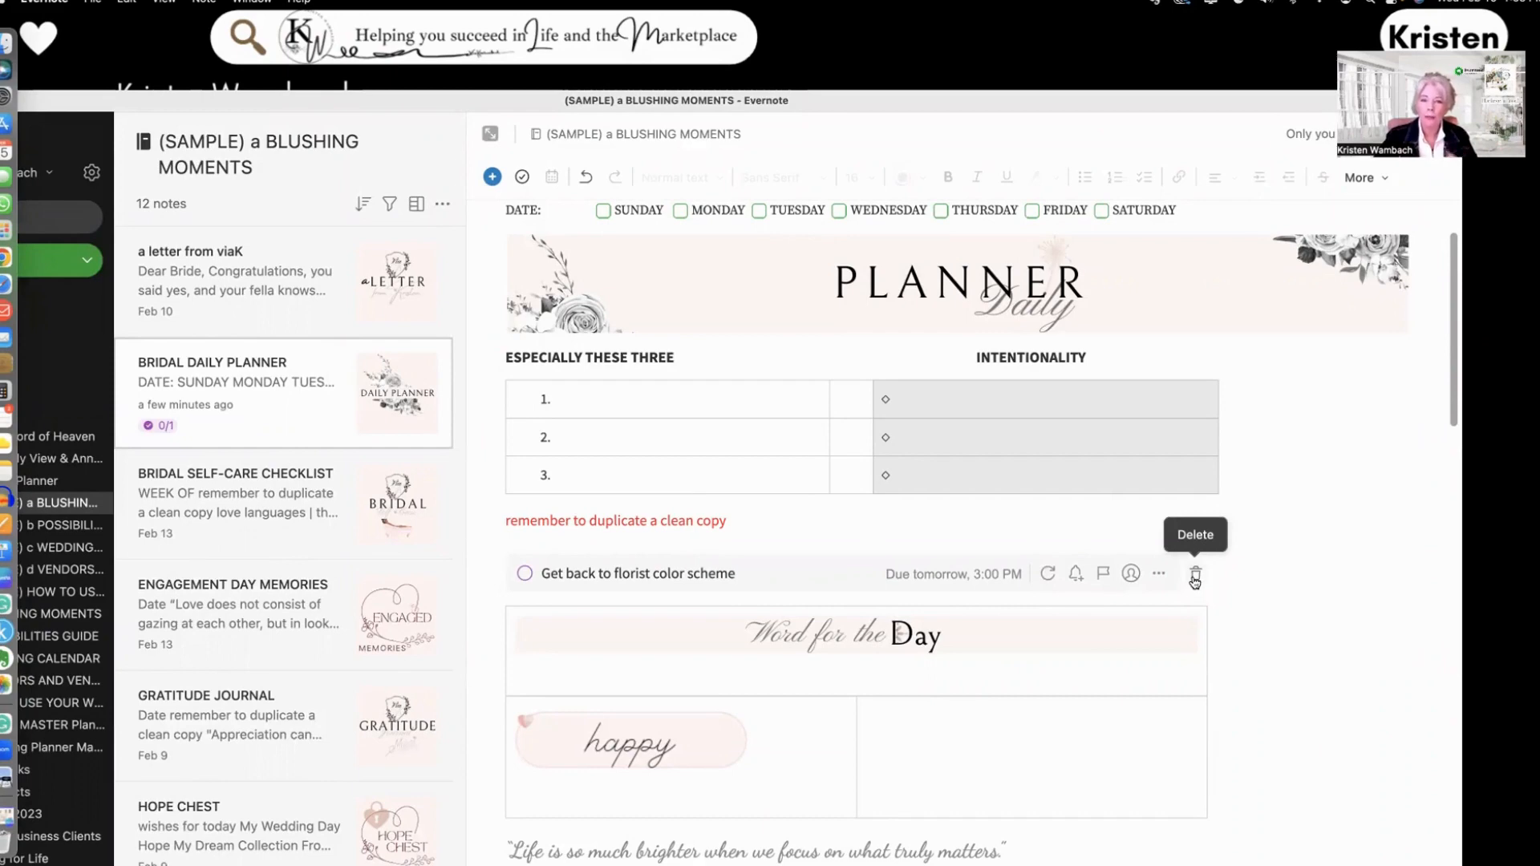
- Mark the "Evernote Expert Continued Learning" and "change valentine headers" tasks complete in the My Tasks list on Home
left_click_drag(992, 98, 1135, 118)
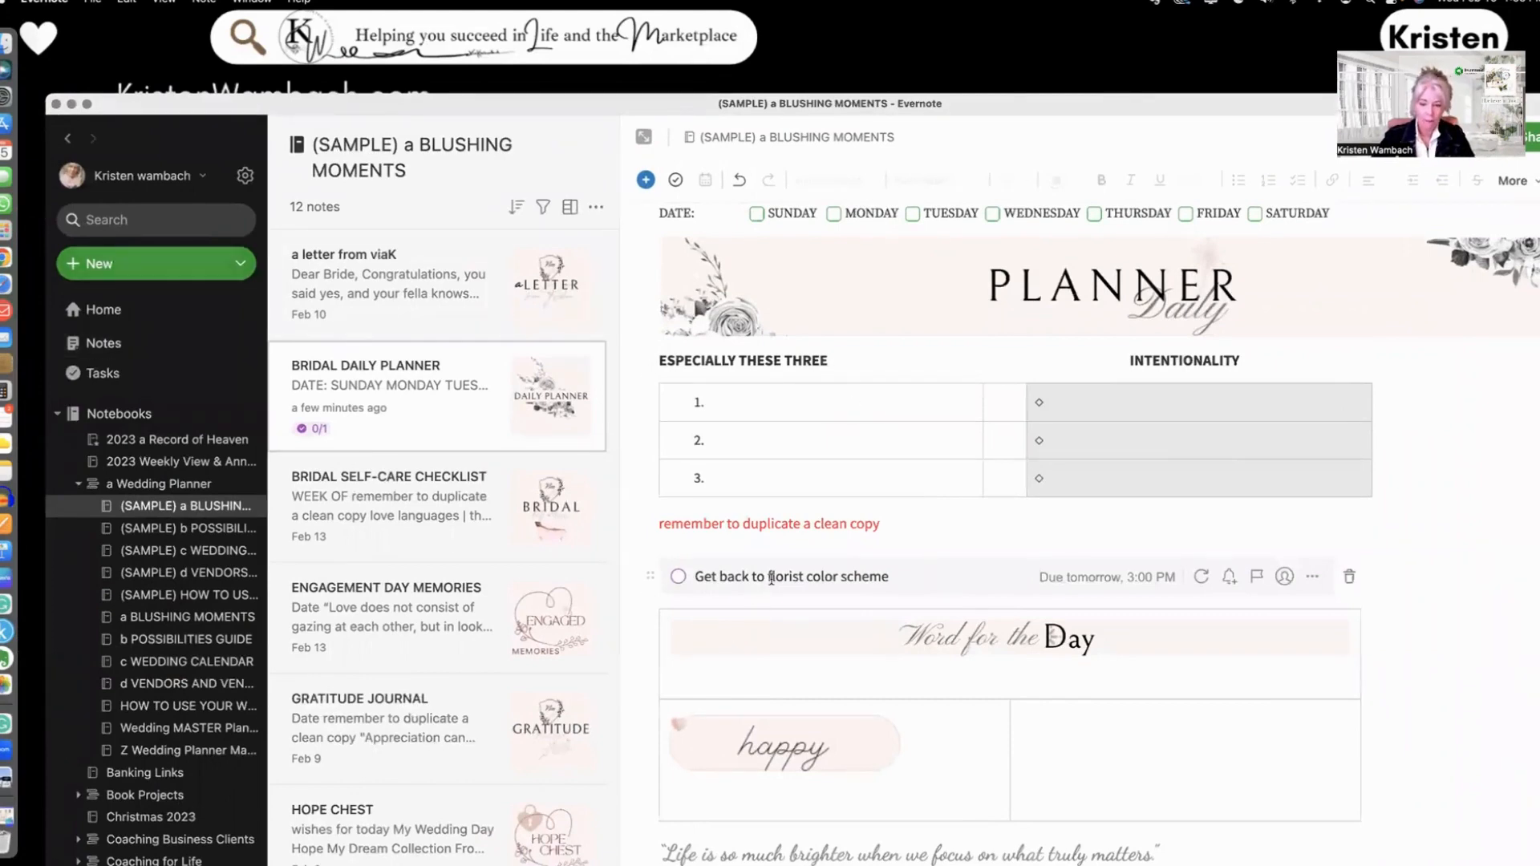
left_click(116, 311)
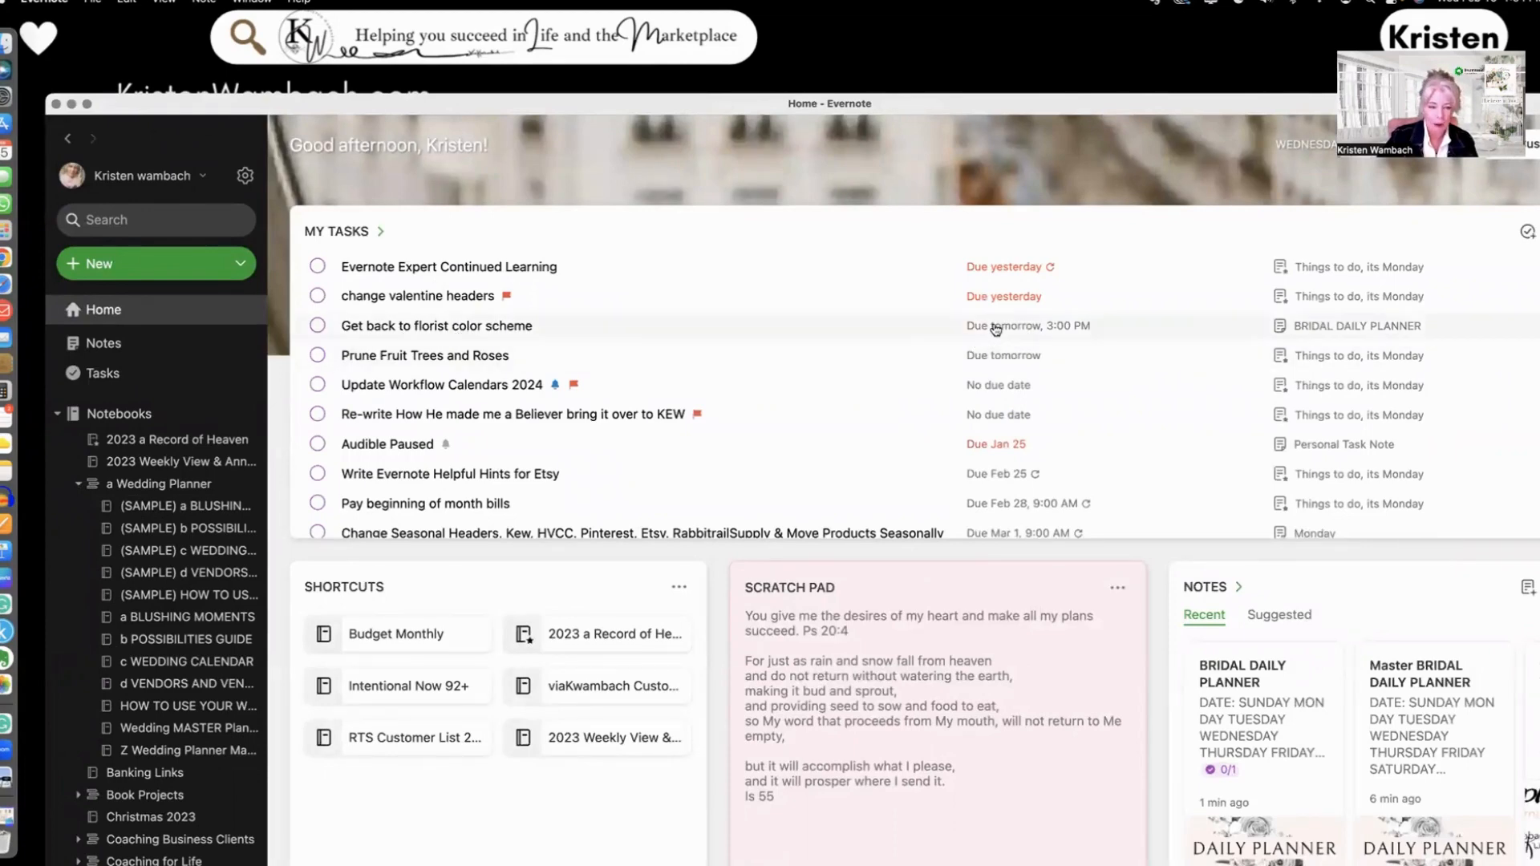
left_click(319, 267)
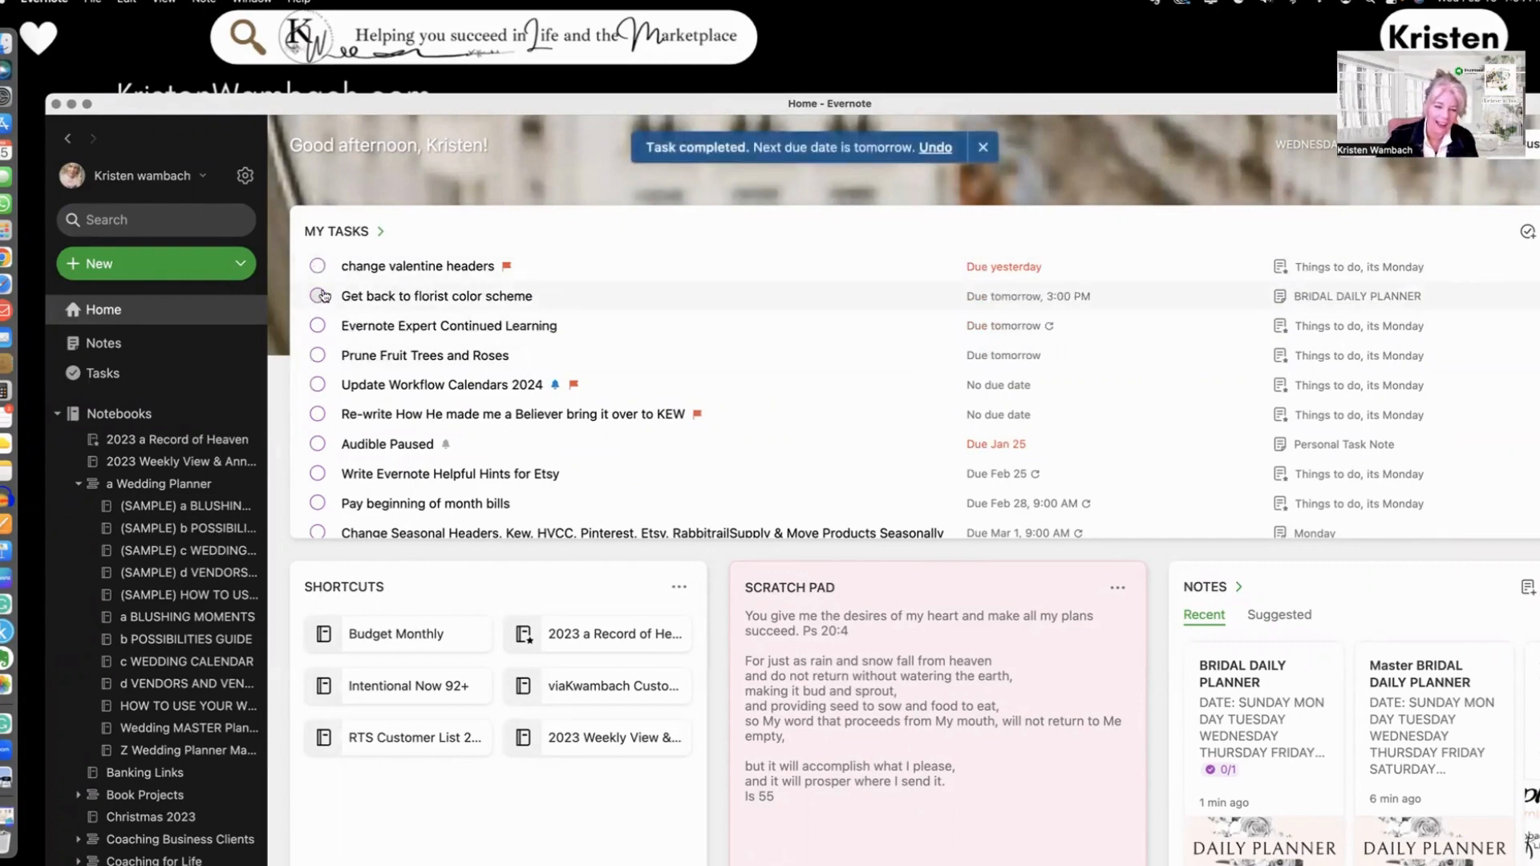
left_click(319, 266)
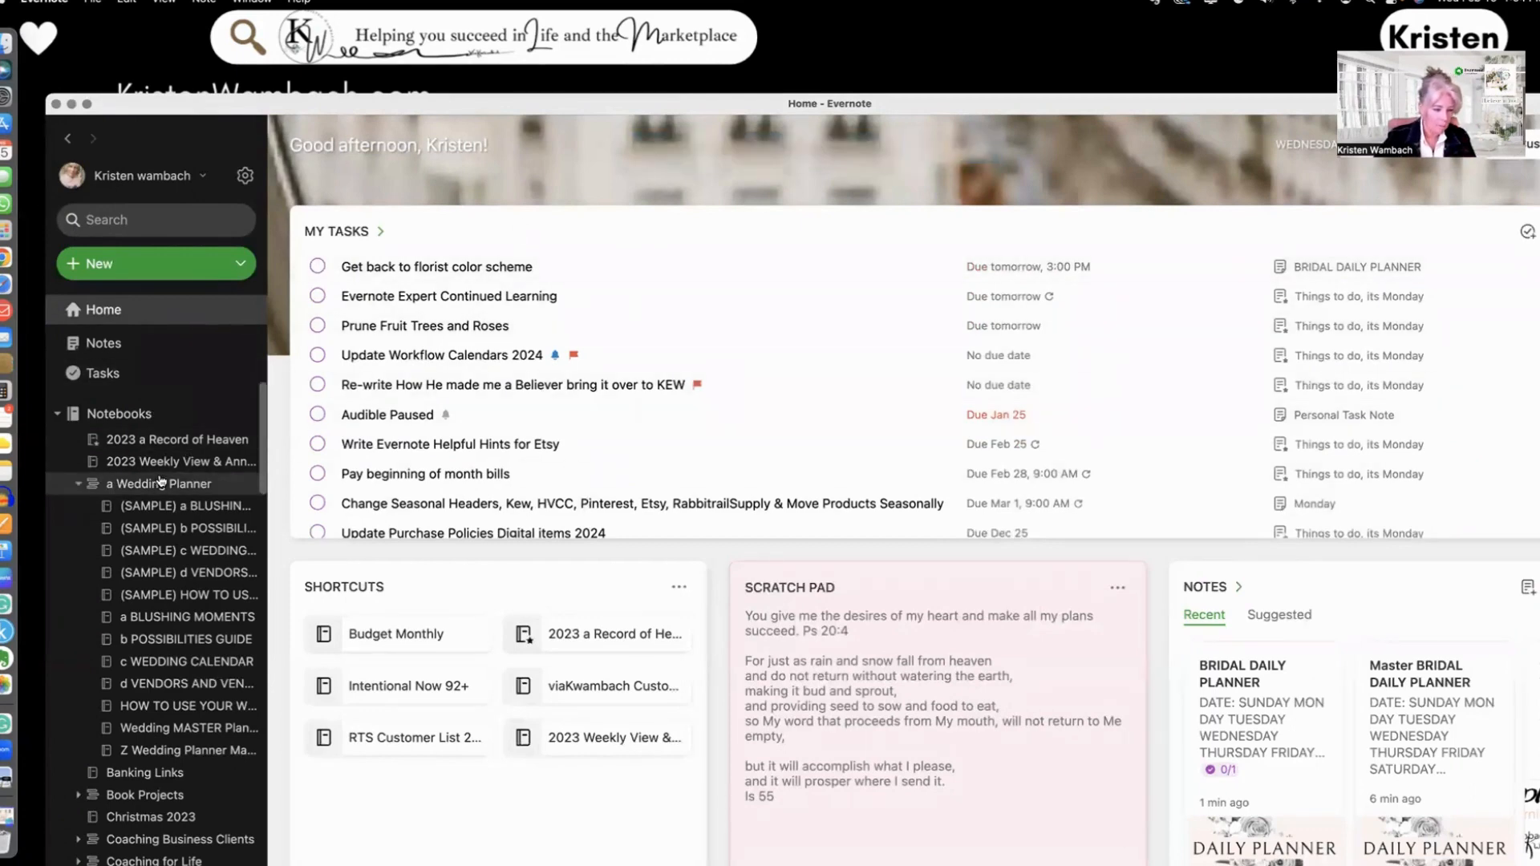
- Reopen the BRIDAL DAILY PLANNER note from the "(SAMPLE) a BLUSHING MOMENTS" notebook at its task section
left_click(213, 511)
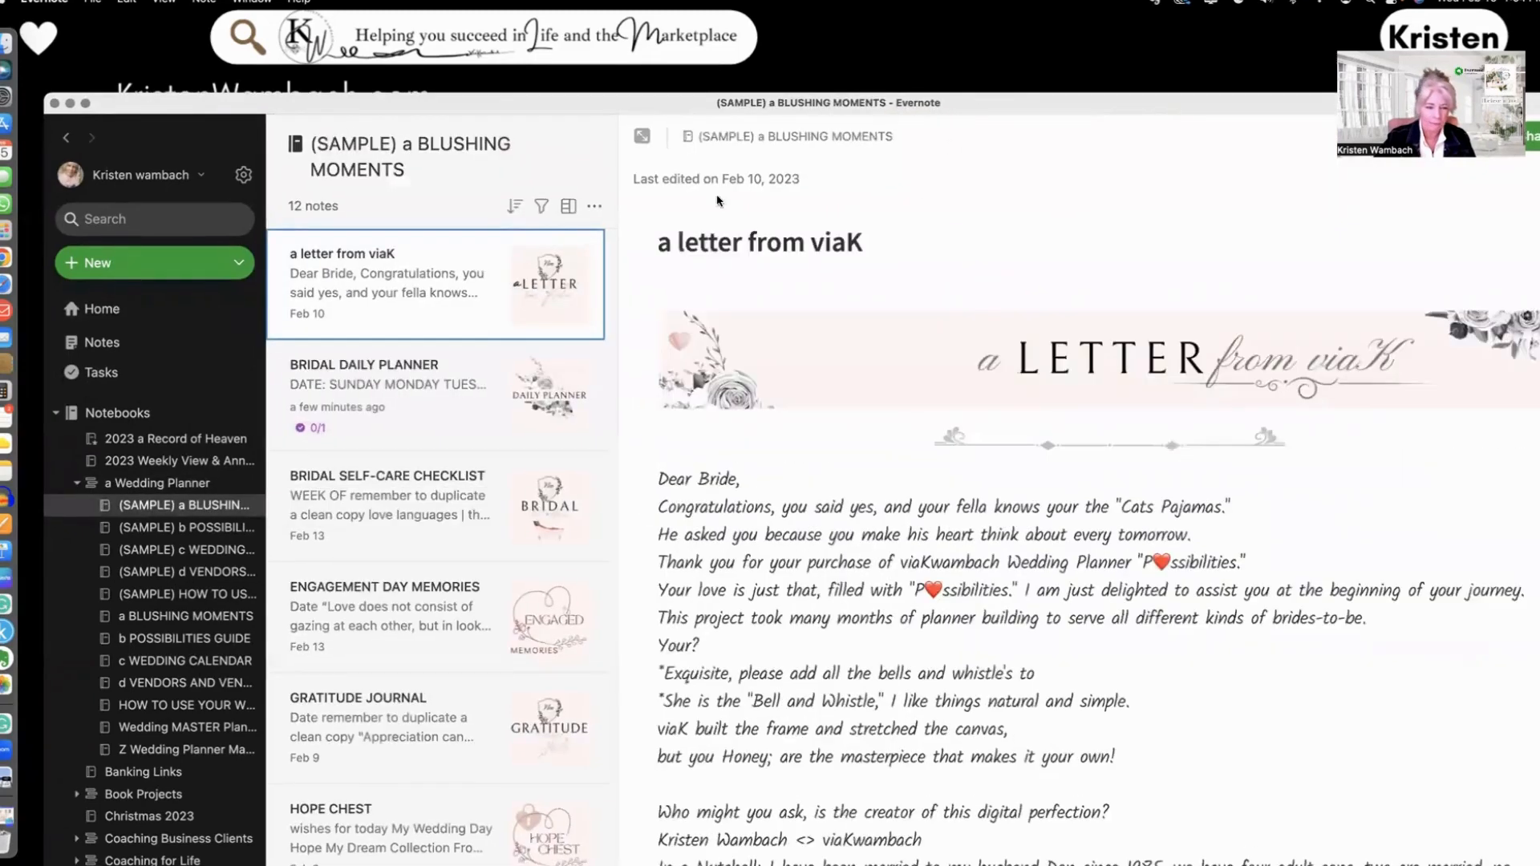
left_click_drag(975, 105, 901, 111)
left_click(290, 433)
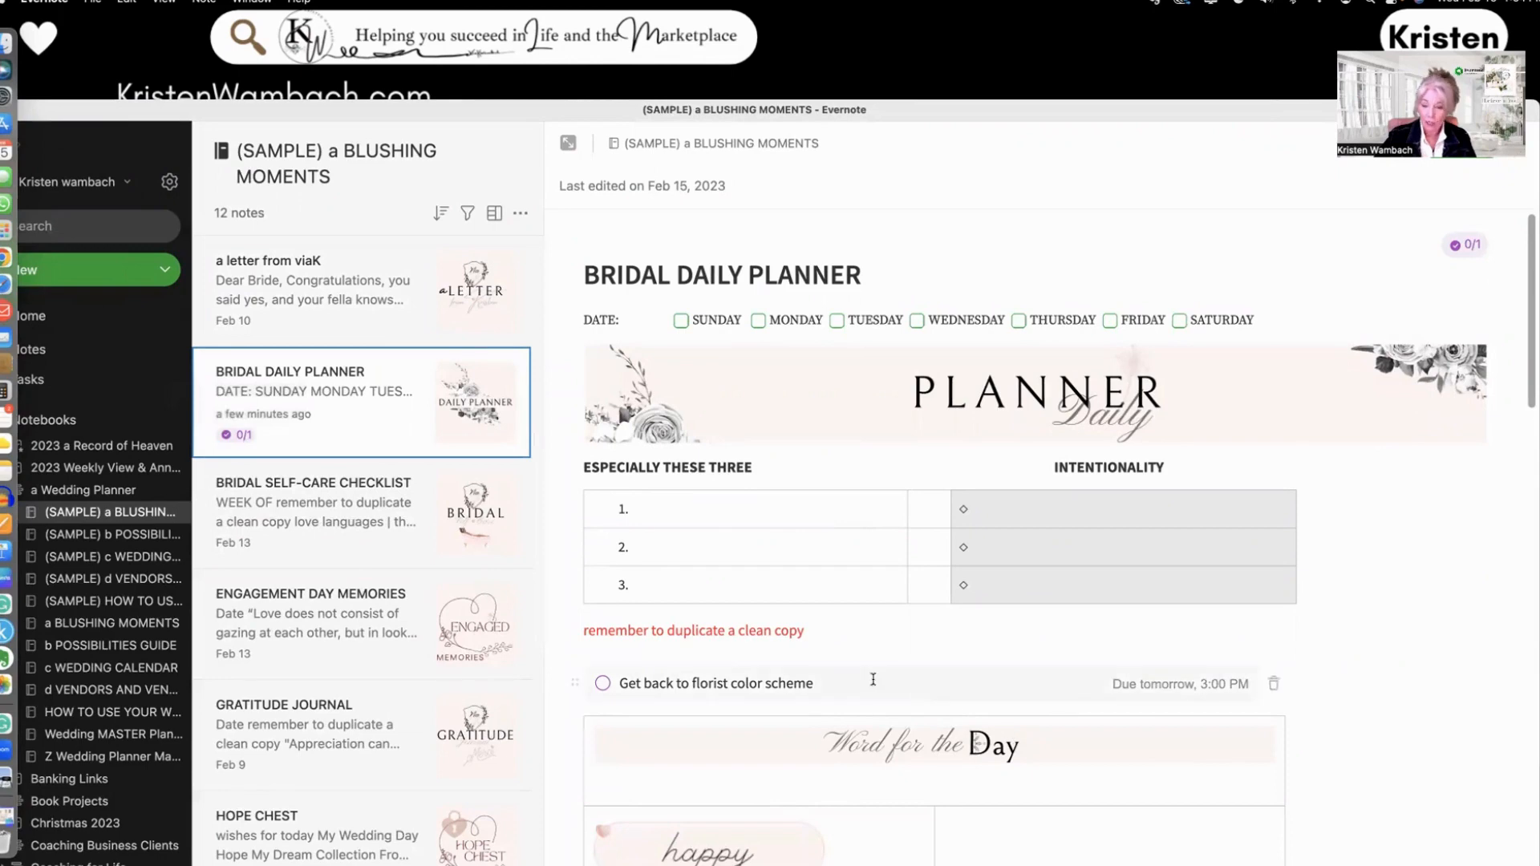
scroll(872, 680, "down", 5)
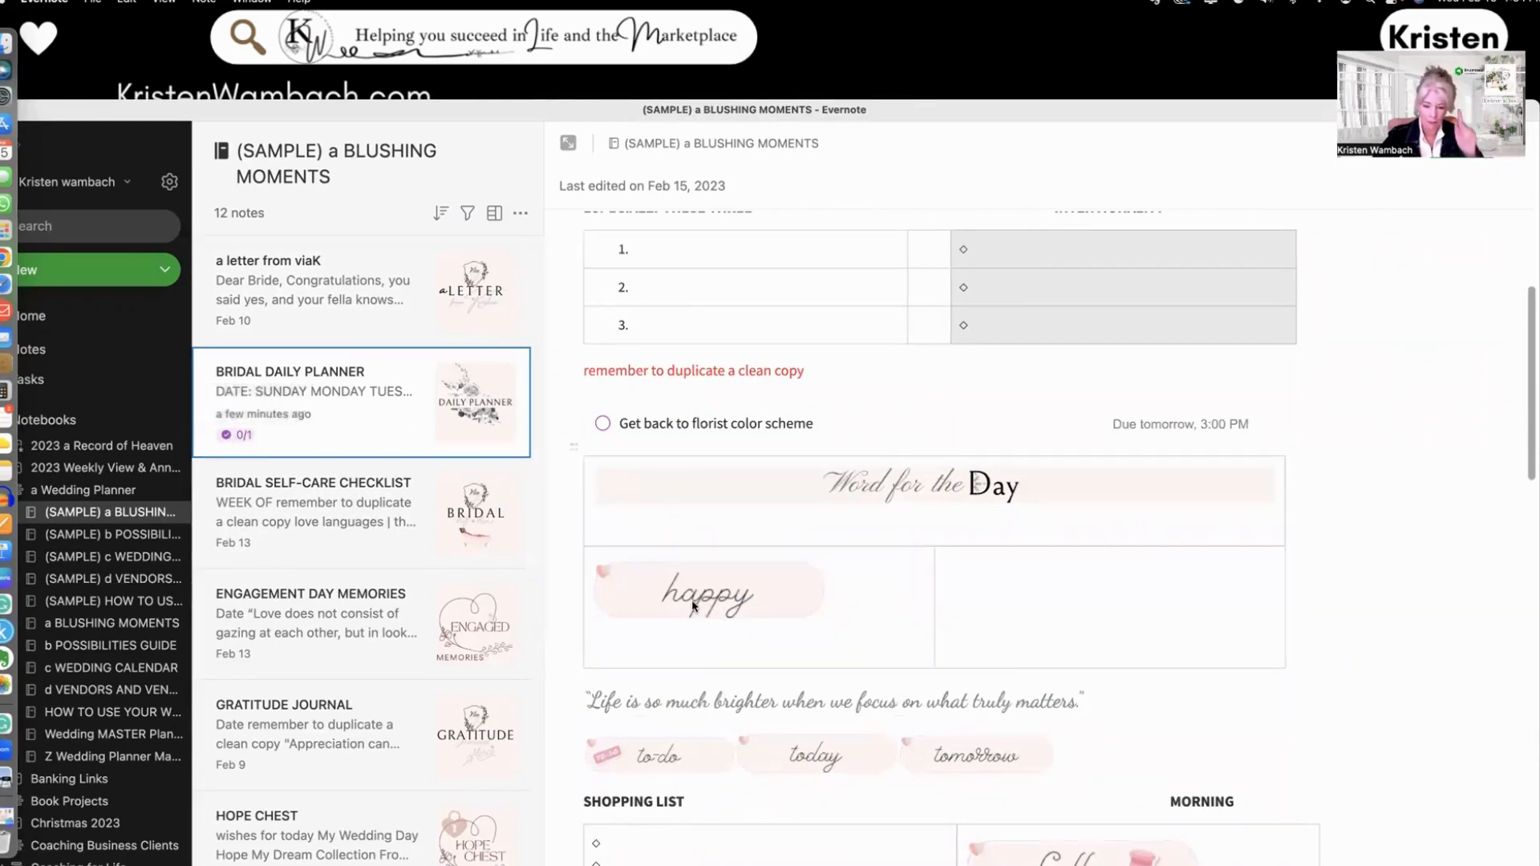
scroll(693, 607, "down", 1)
scroll(692, 600, "up", 3)
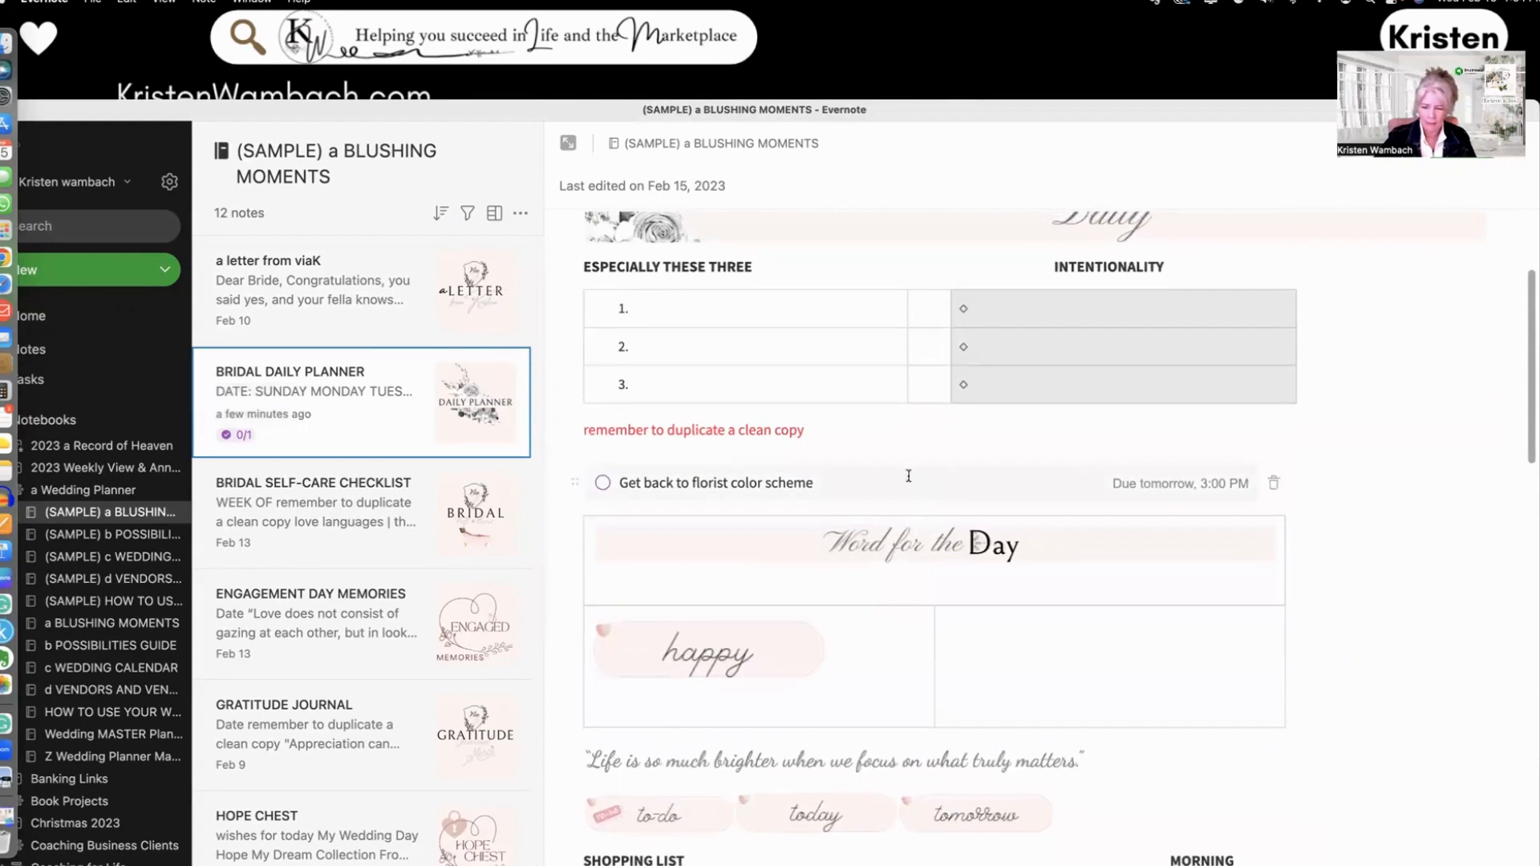
- Add a task named "pick of favors for bridal shower" directly below the florist color scheme task
left_click(846, 483)
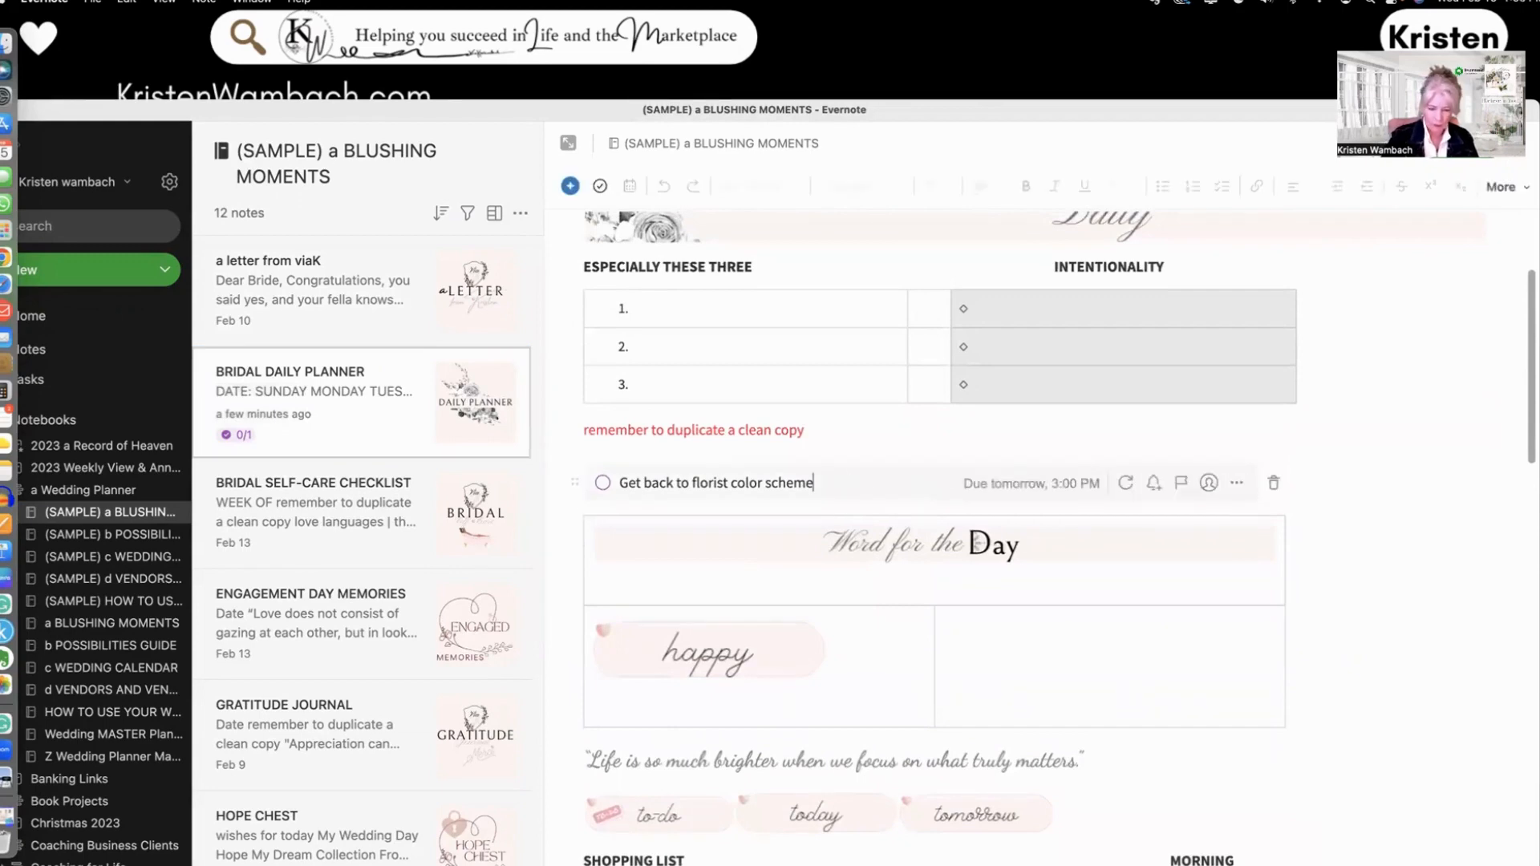
key("Return")
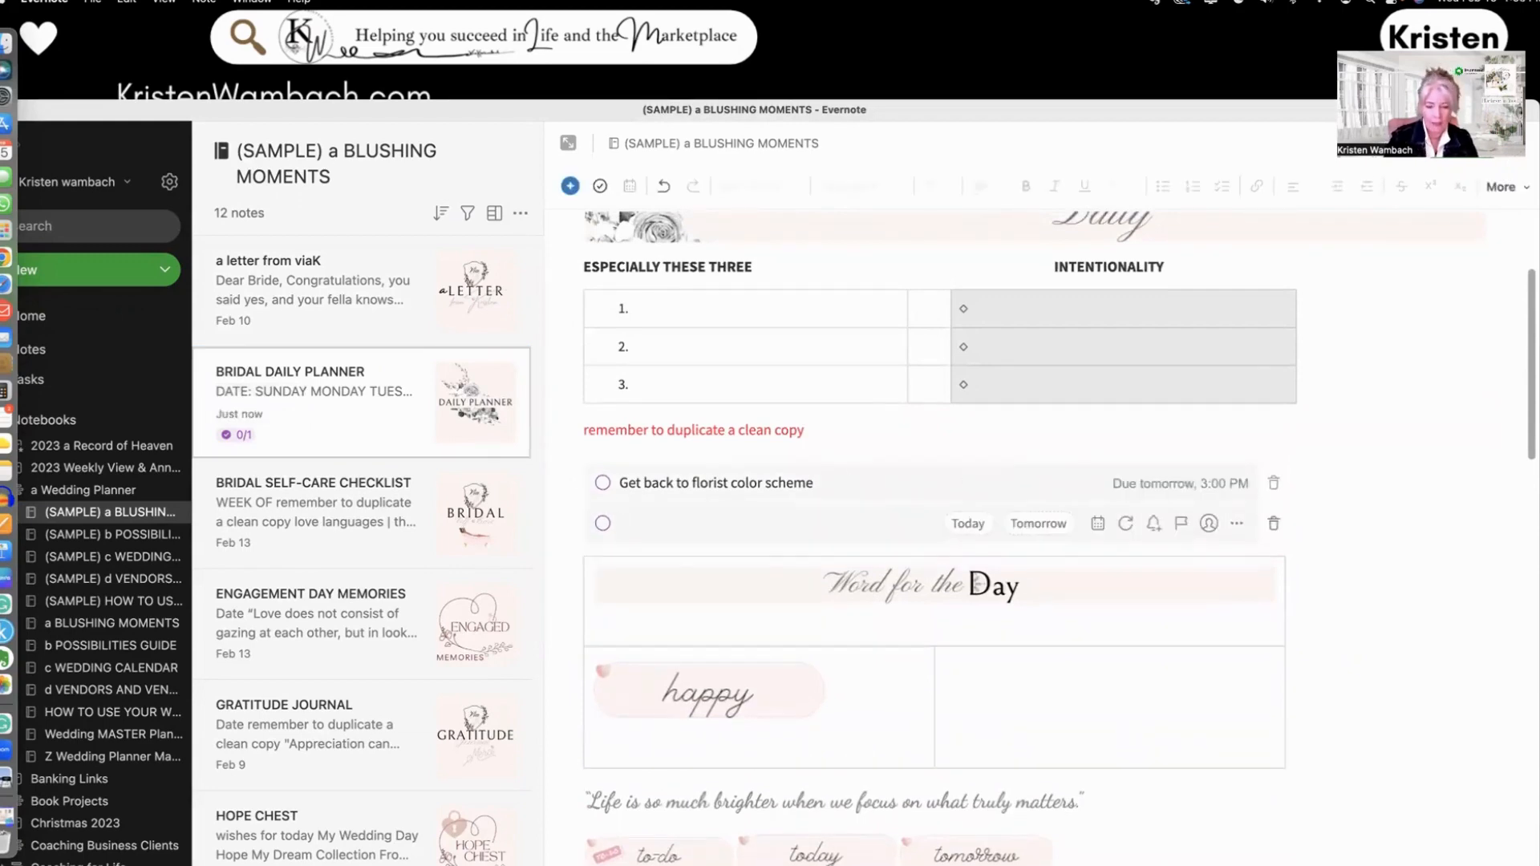
type("pic")
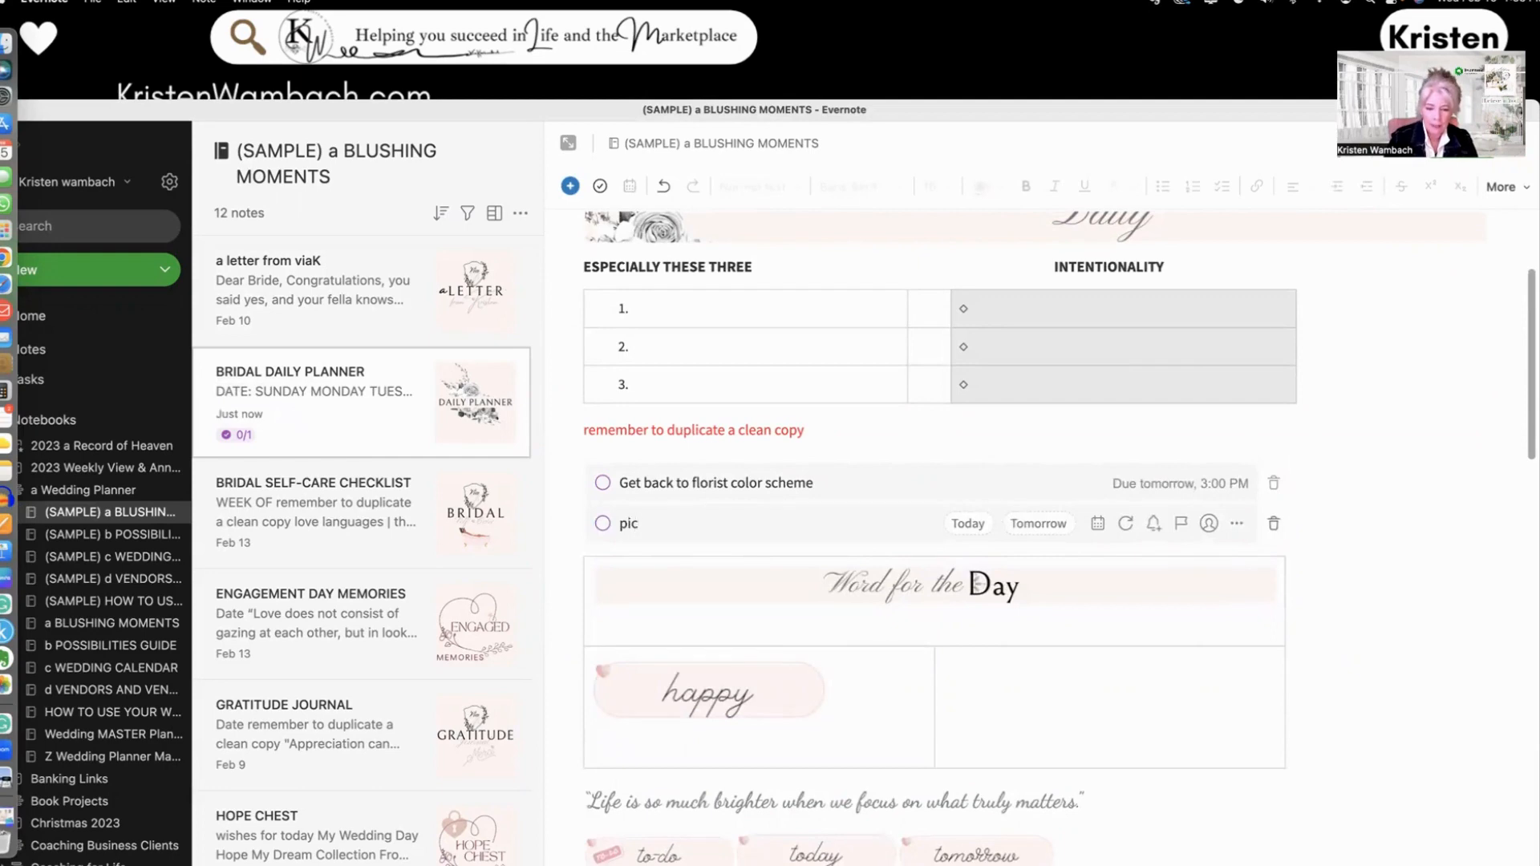
type("k of fa")
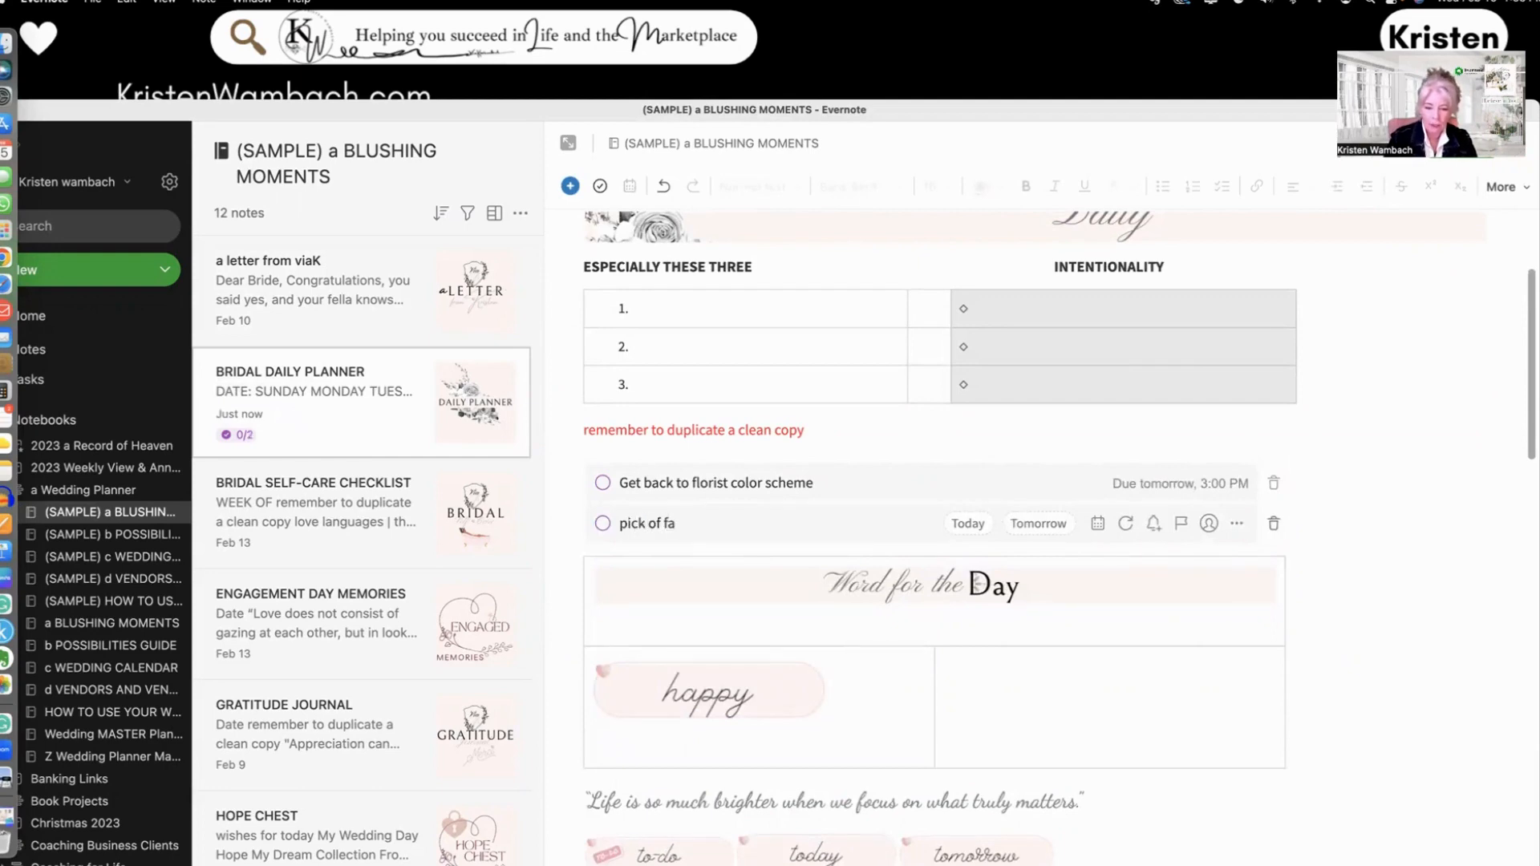
type("vors for bridal shower")
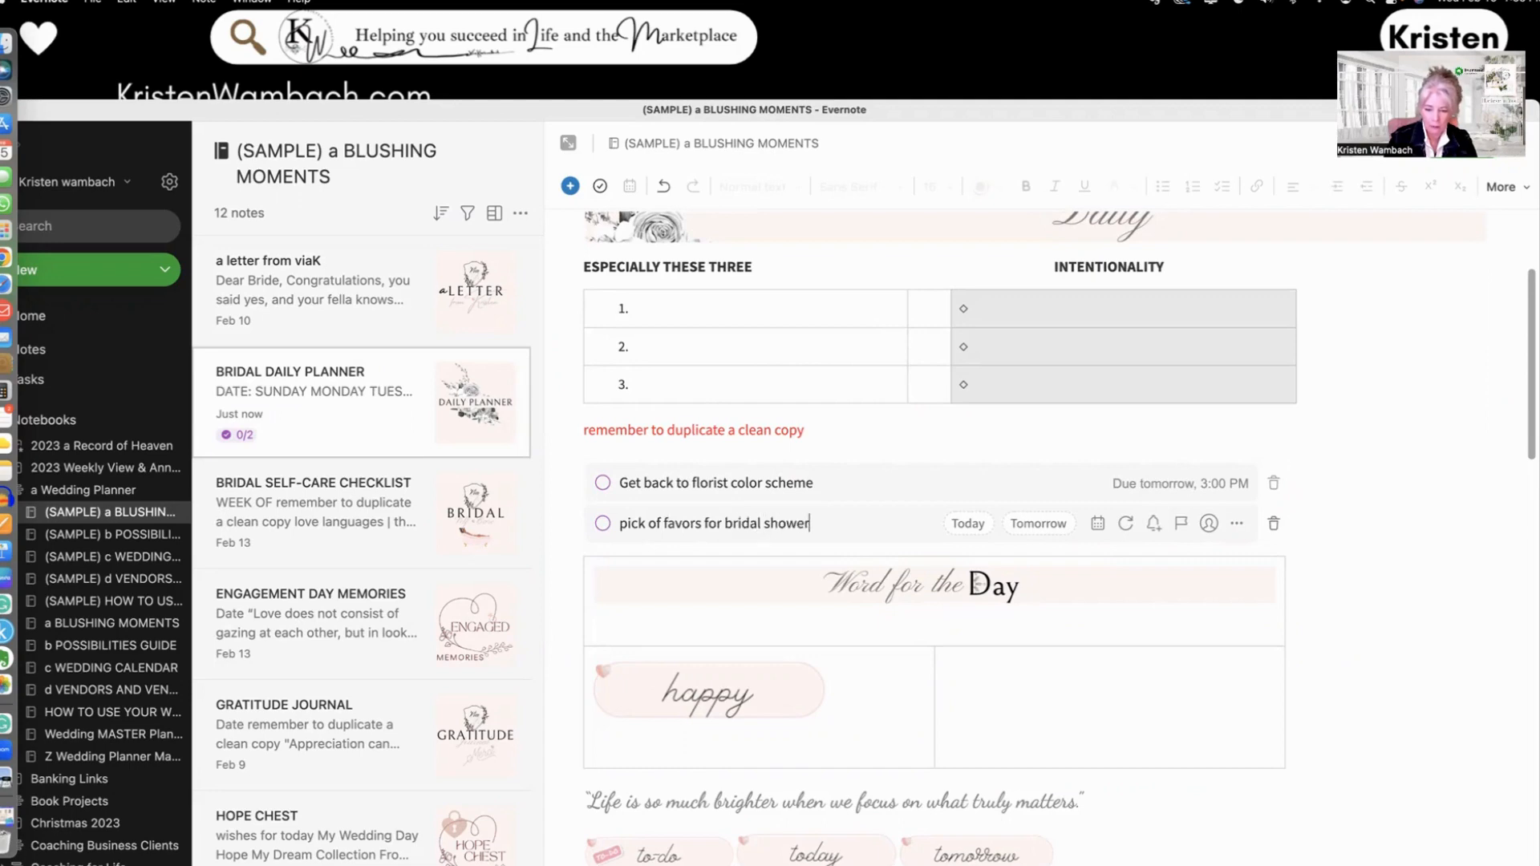
- Set the bridal shower favors task due Friday, February 17, 2023 at 3:00 PM
left_click(1098, 524)
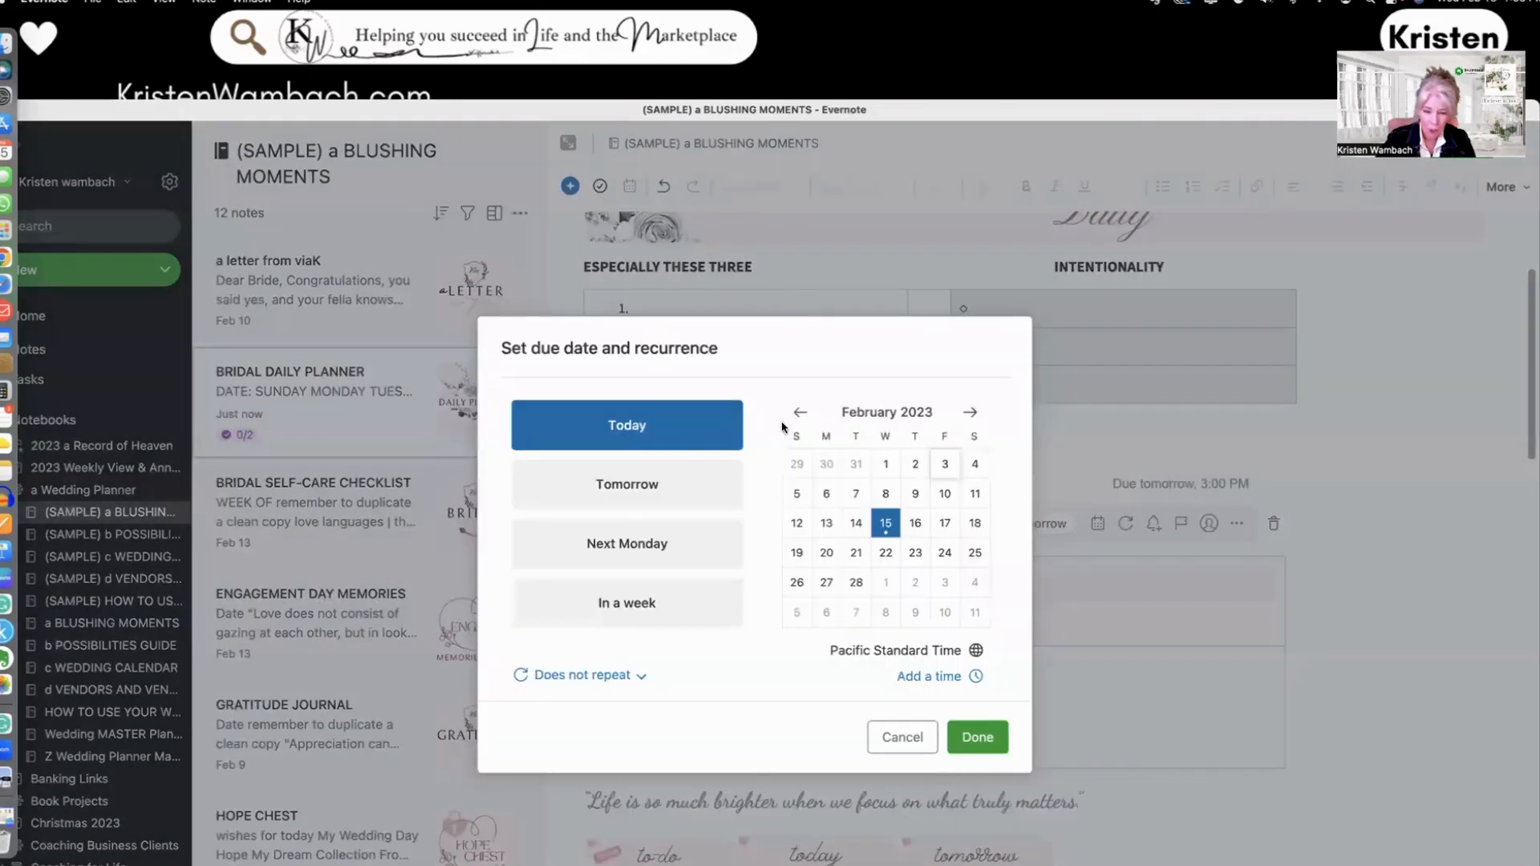
left_click(945, 523)
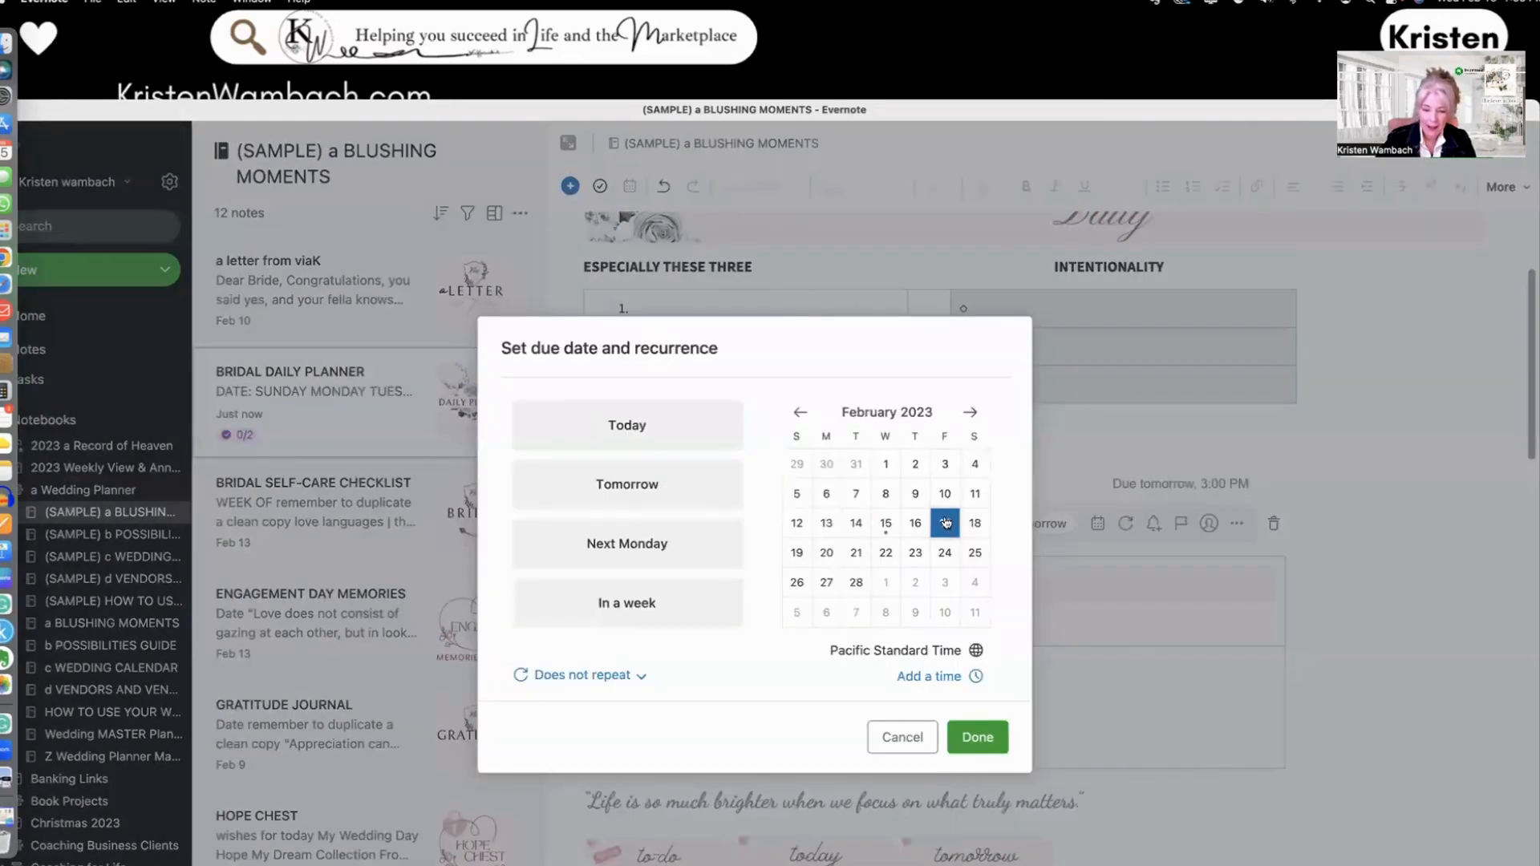
left_click(978, 737)
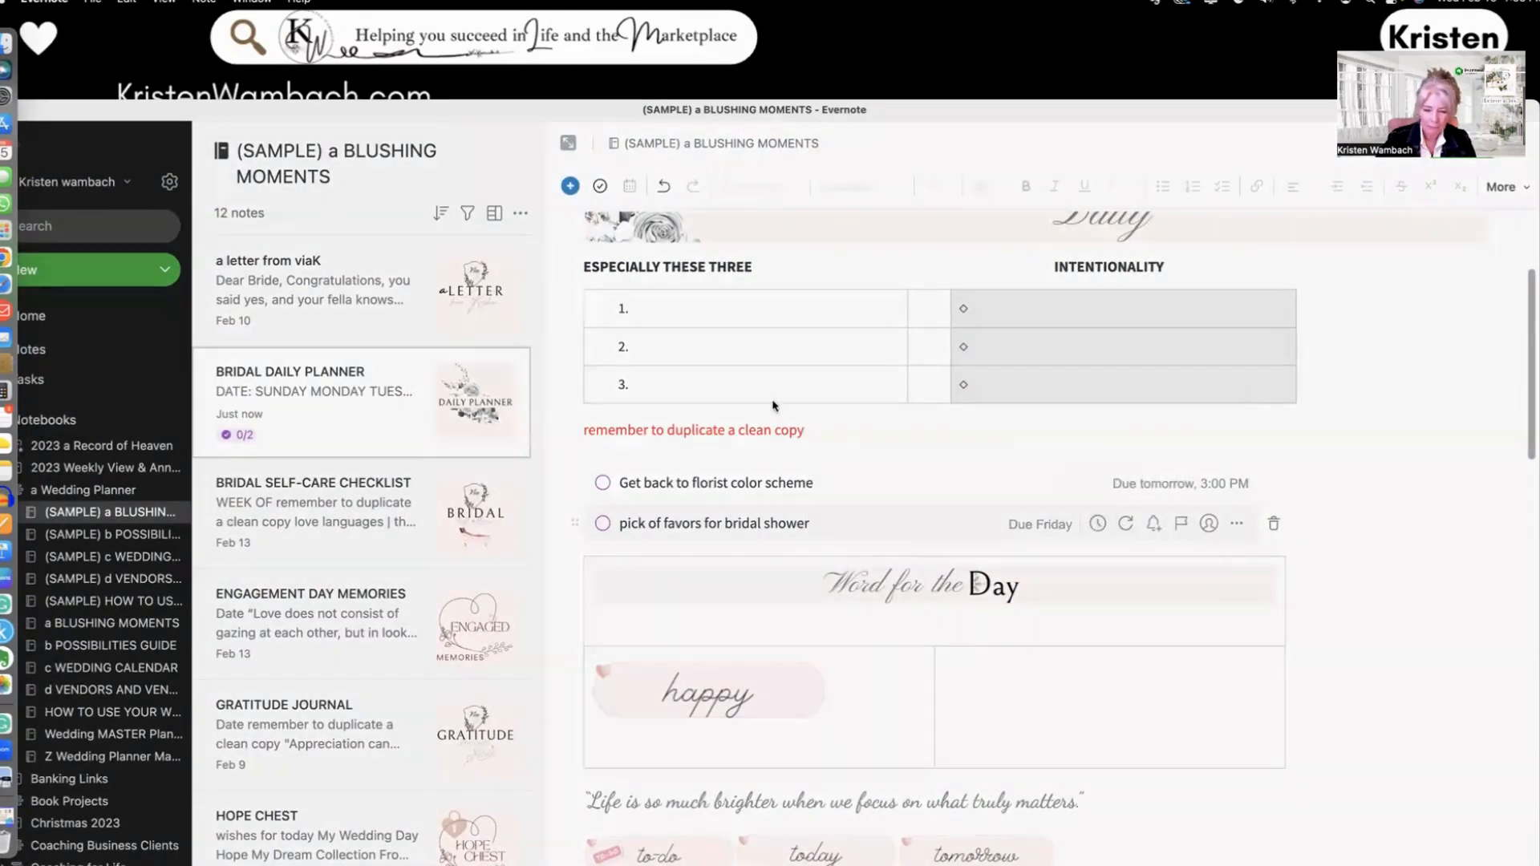
left_click(1098, 524)
left_click(581, 558)
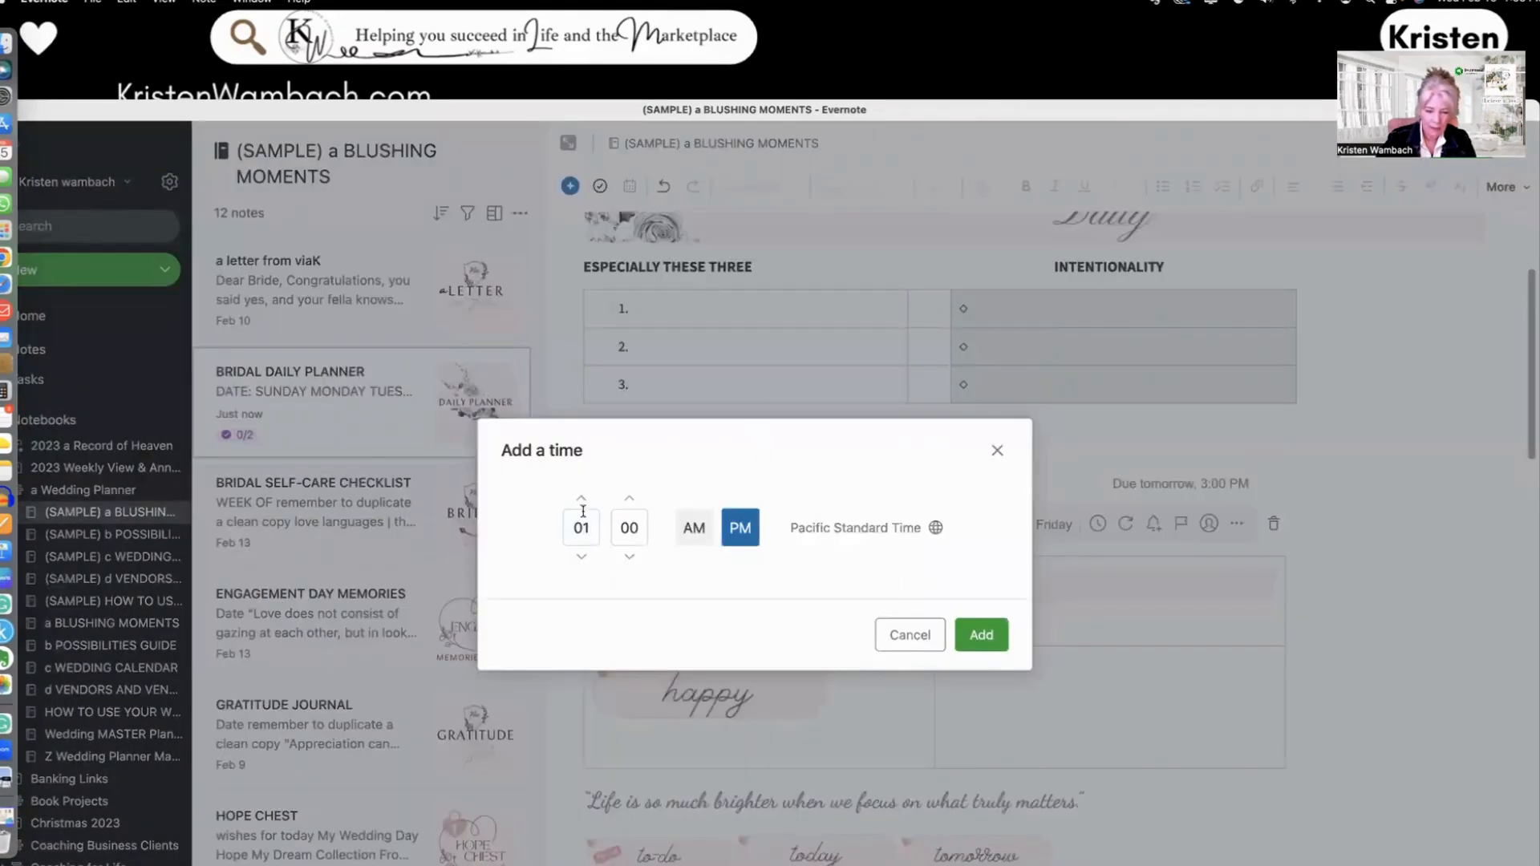
left_click(582, 499)
left_click(582, 499)
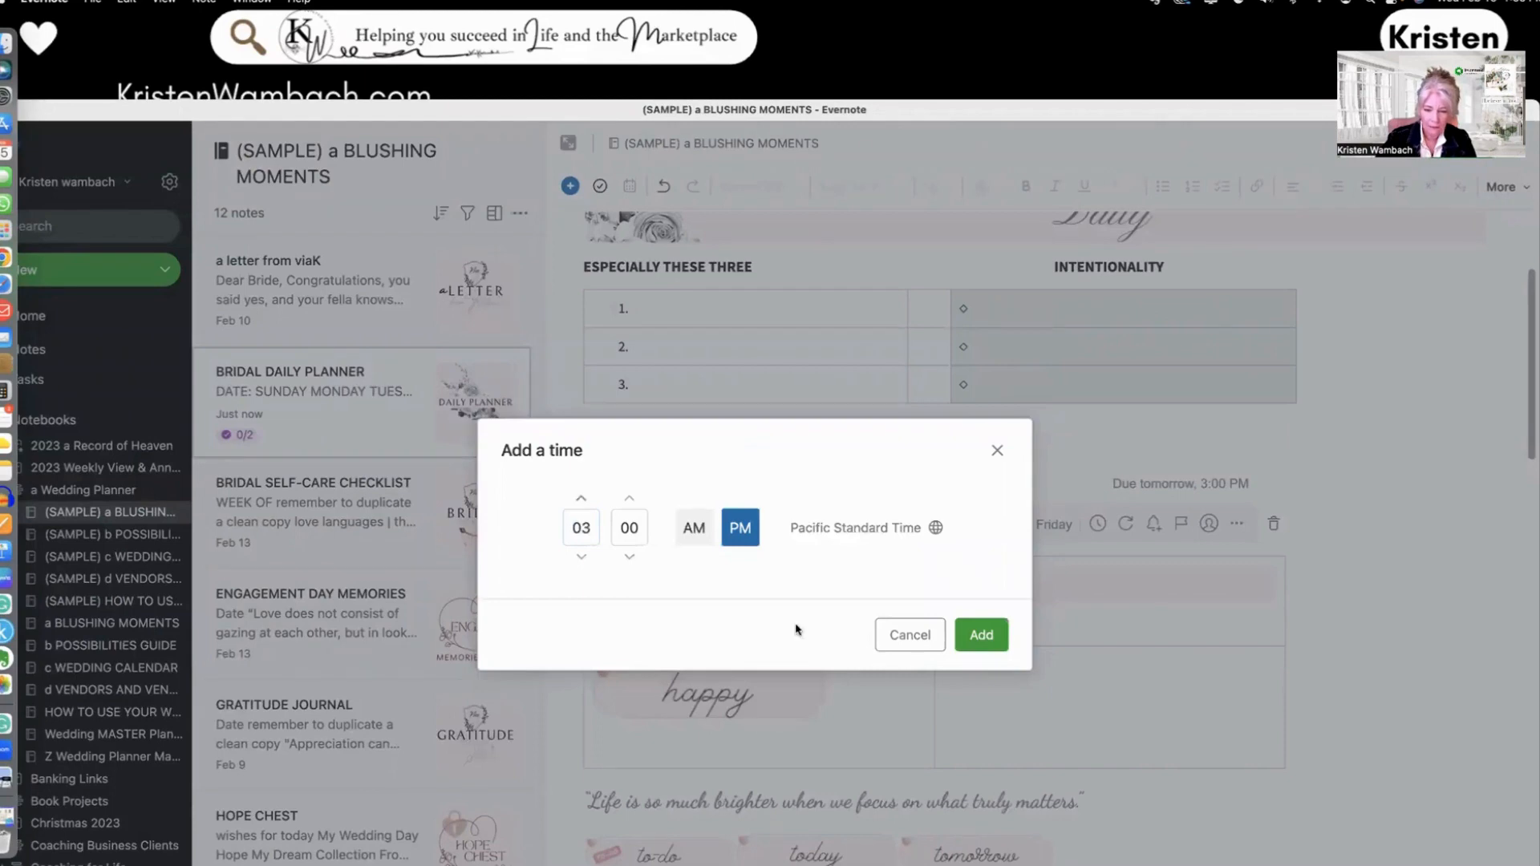
left_click(982, 634)
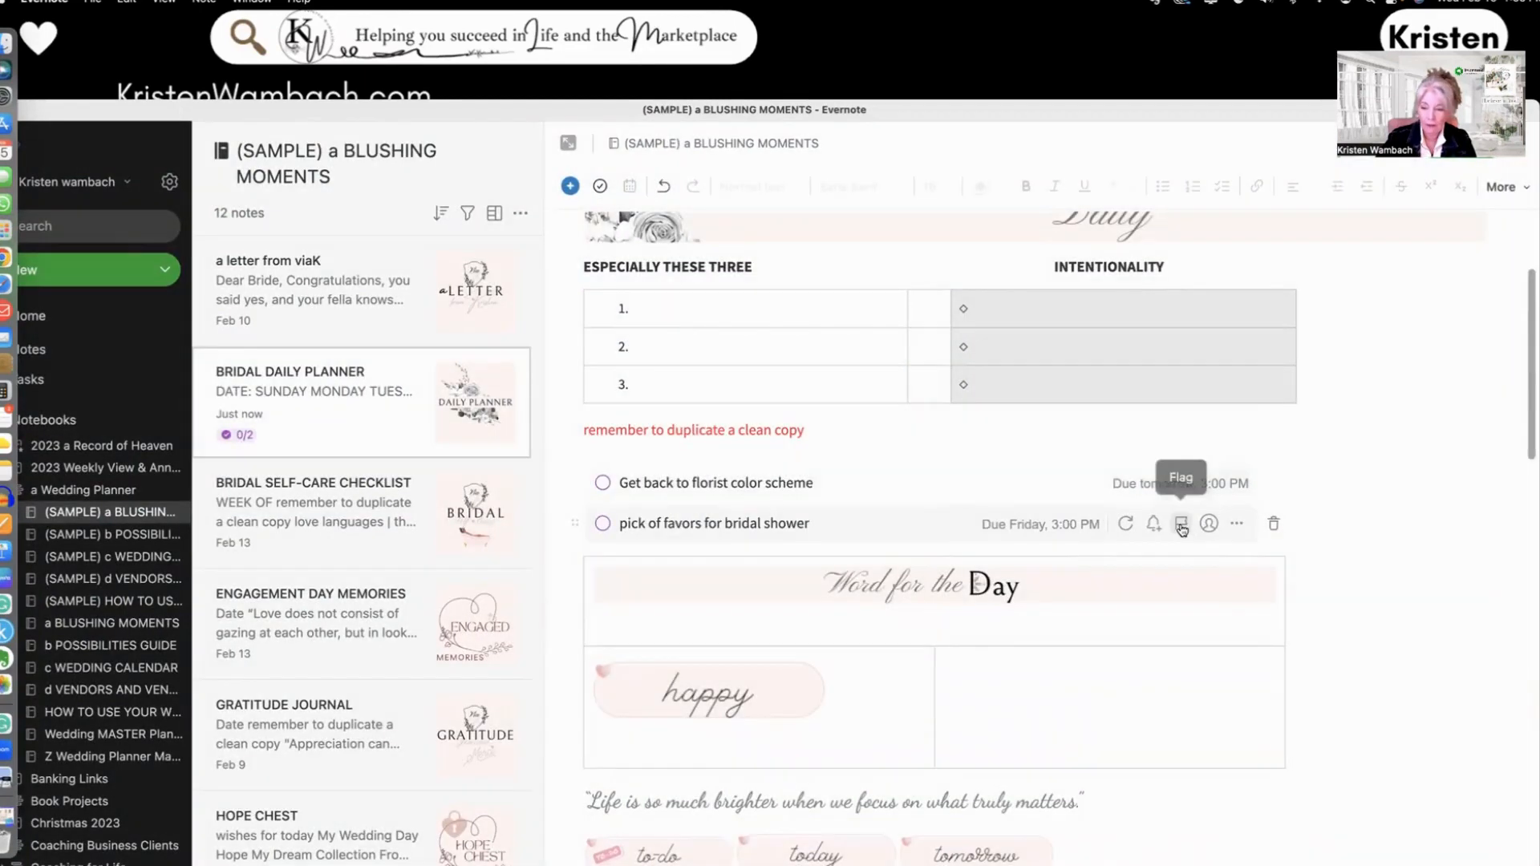
- Flag the bridal shower favors task, and view its assignment options without assigning anyone
left_click(1181, 524)
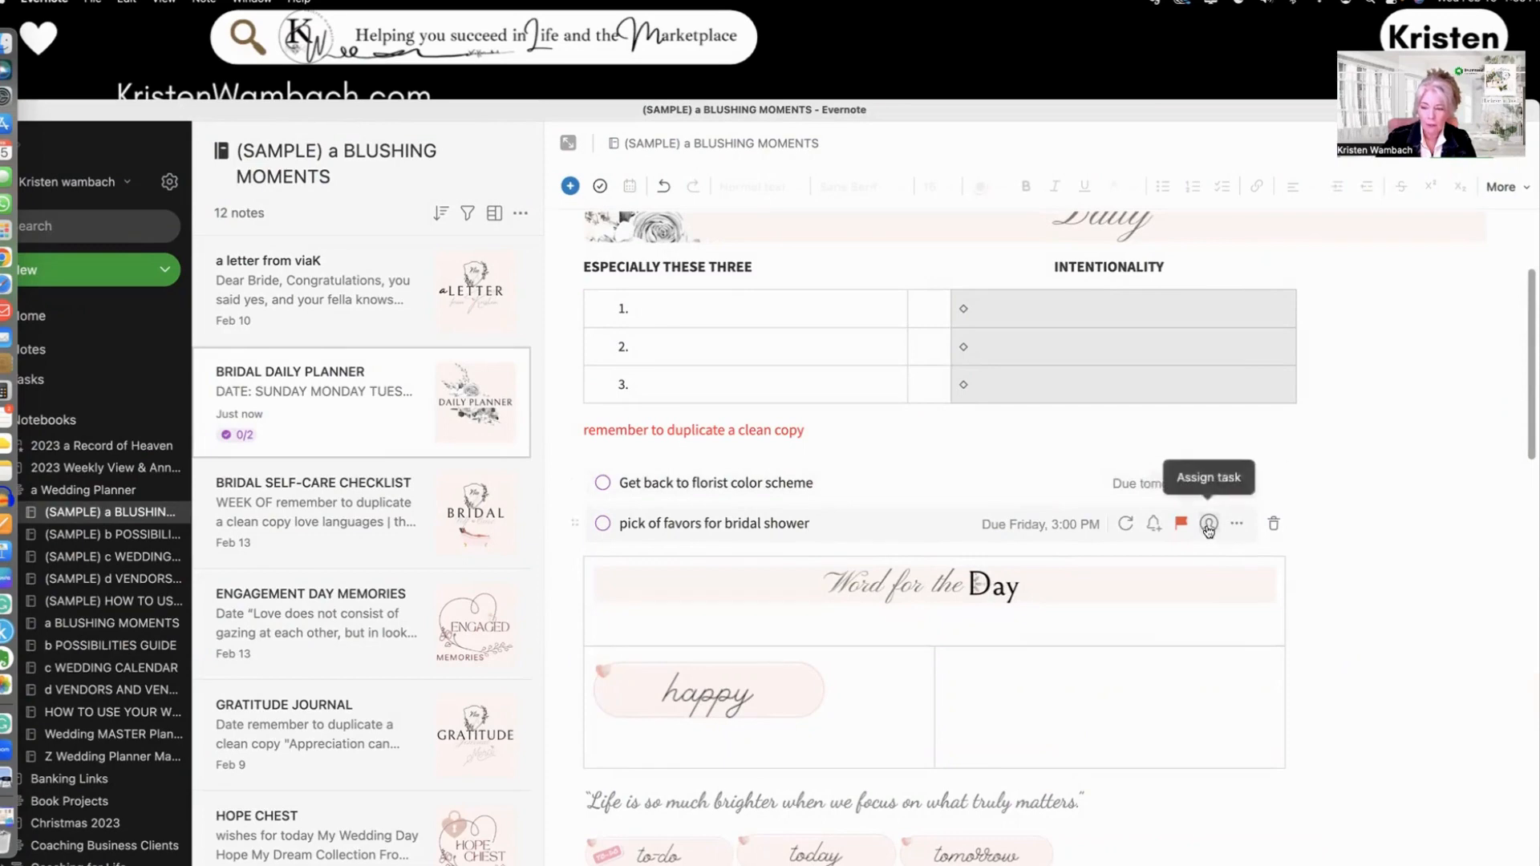
left_click(1208, 526)
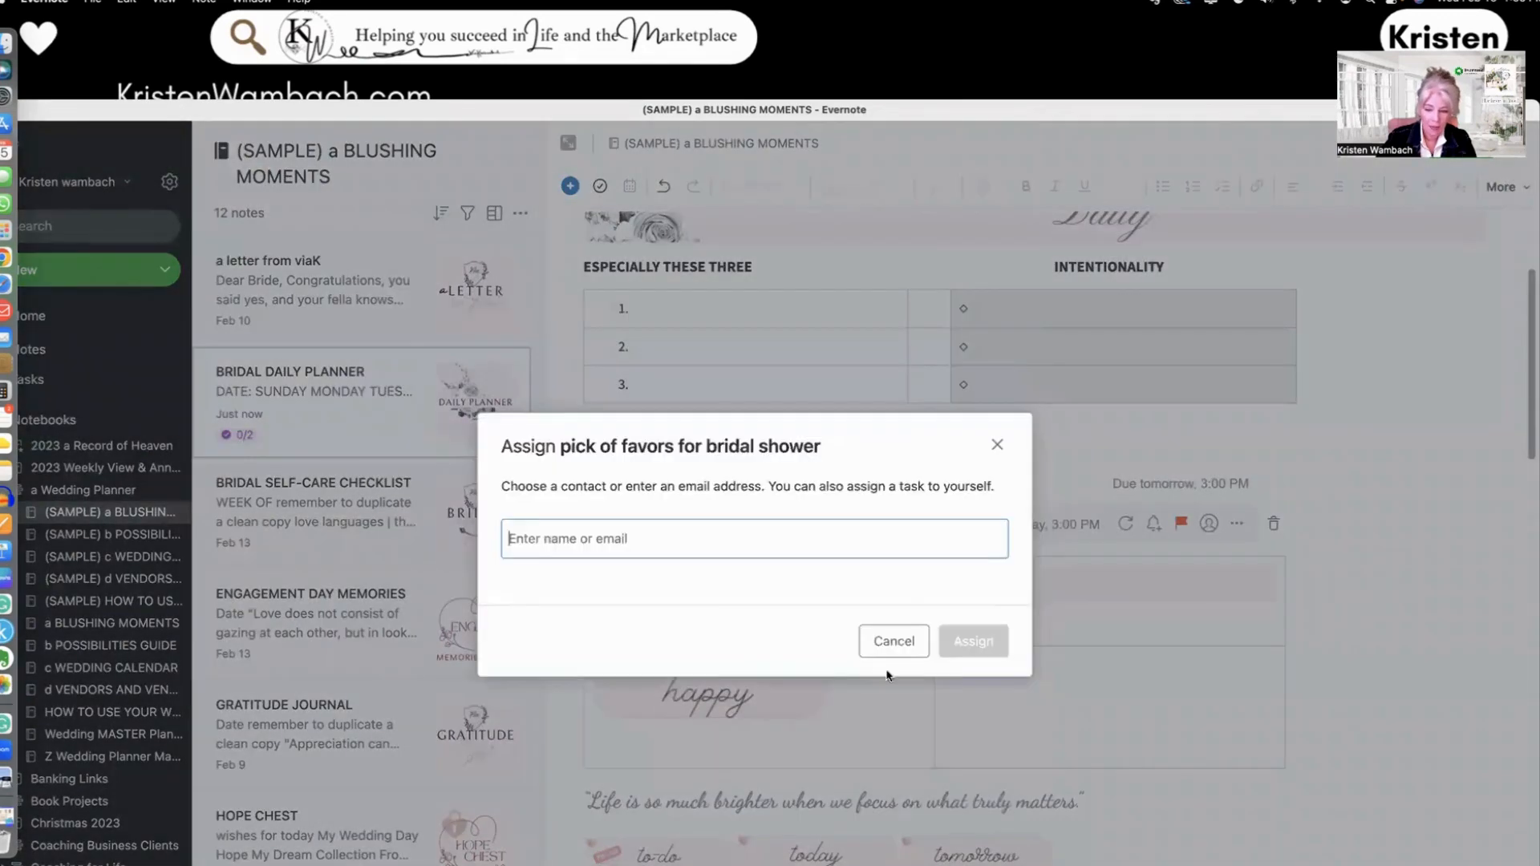
left_click(892, 642)
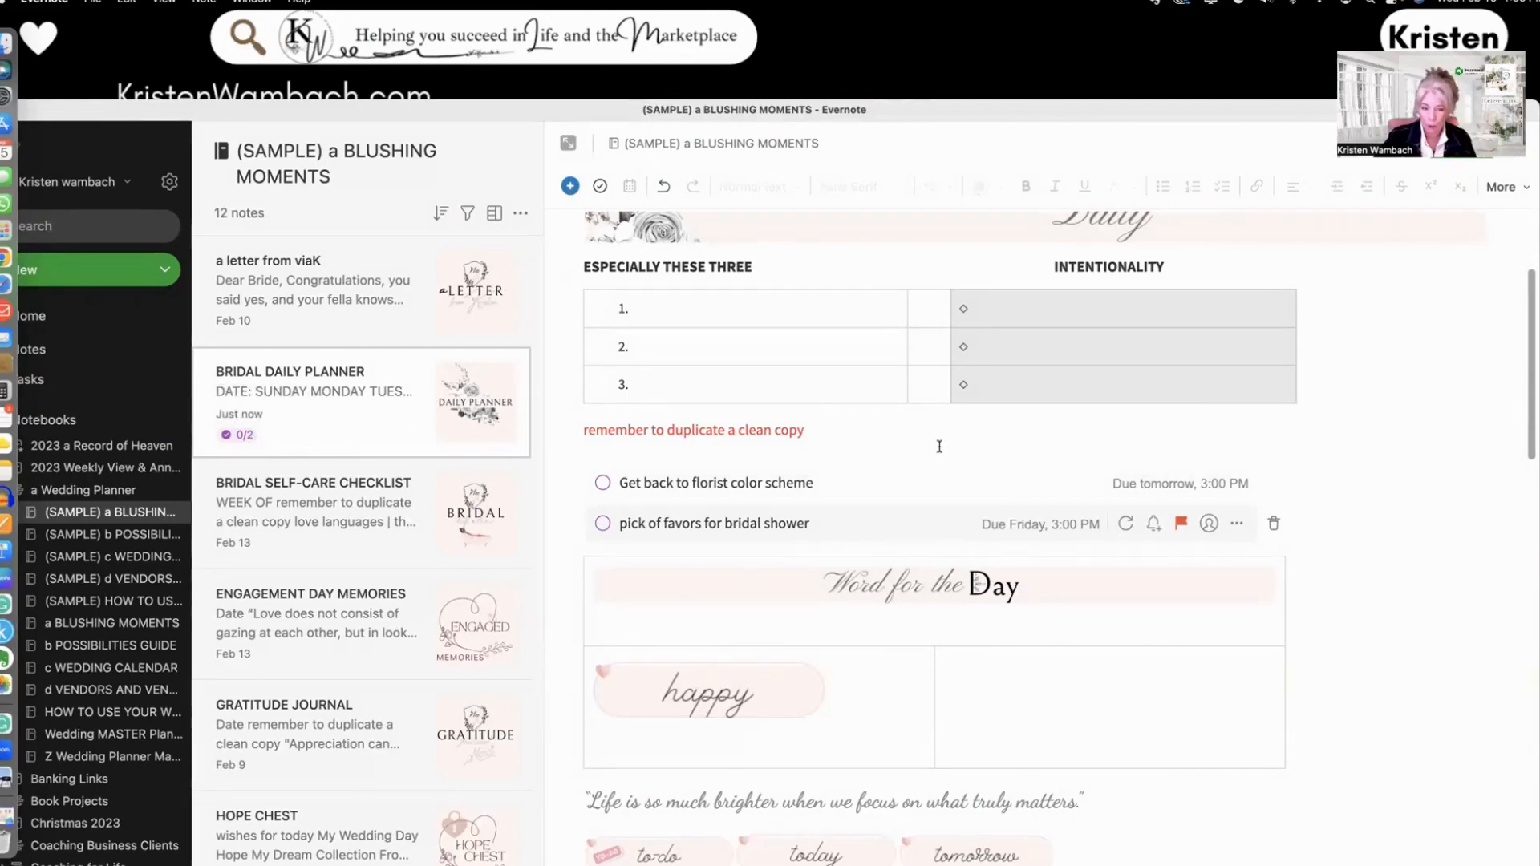
- Review the content types that can be inserted, first from the favors task and again from the ESPECIALLY THESE THREE heading
left_click(568, 187)
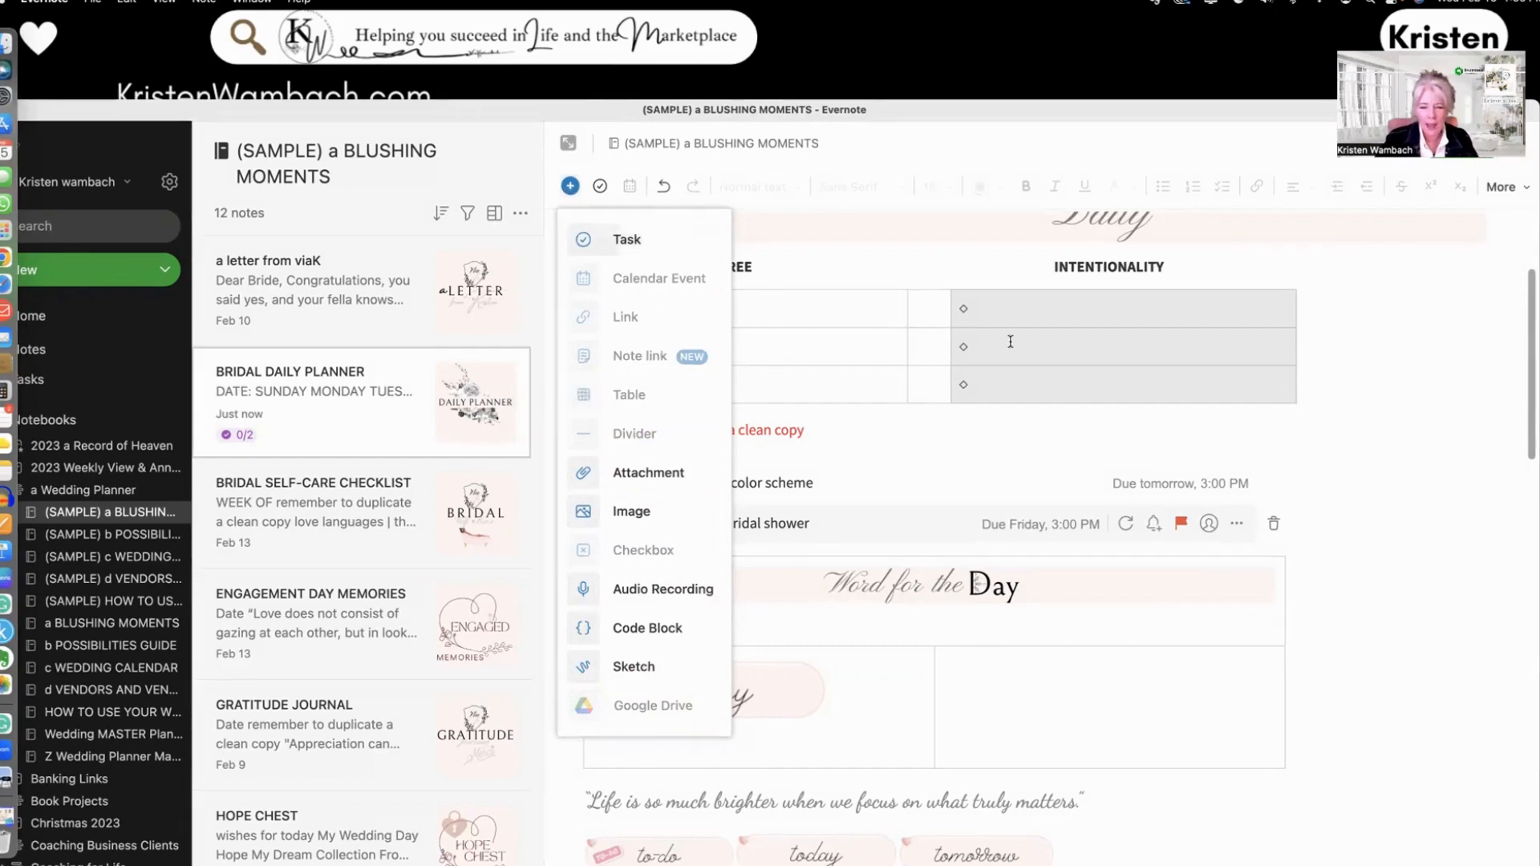
left_click(567, 189)
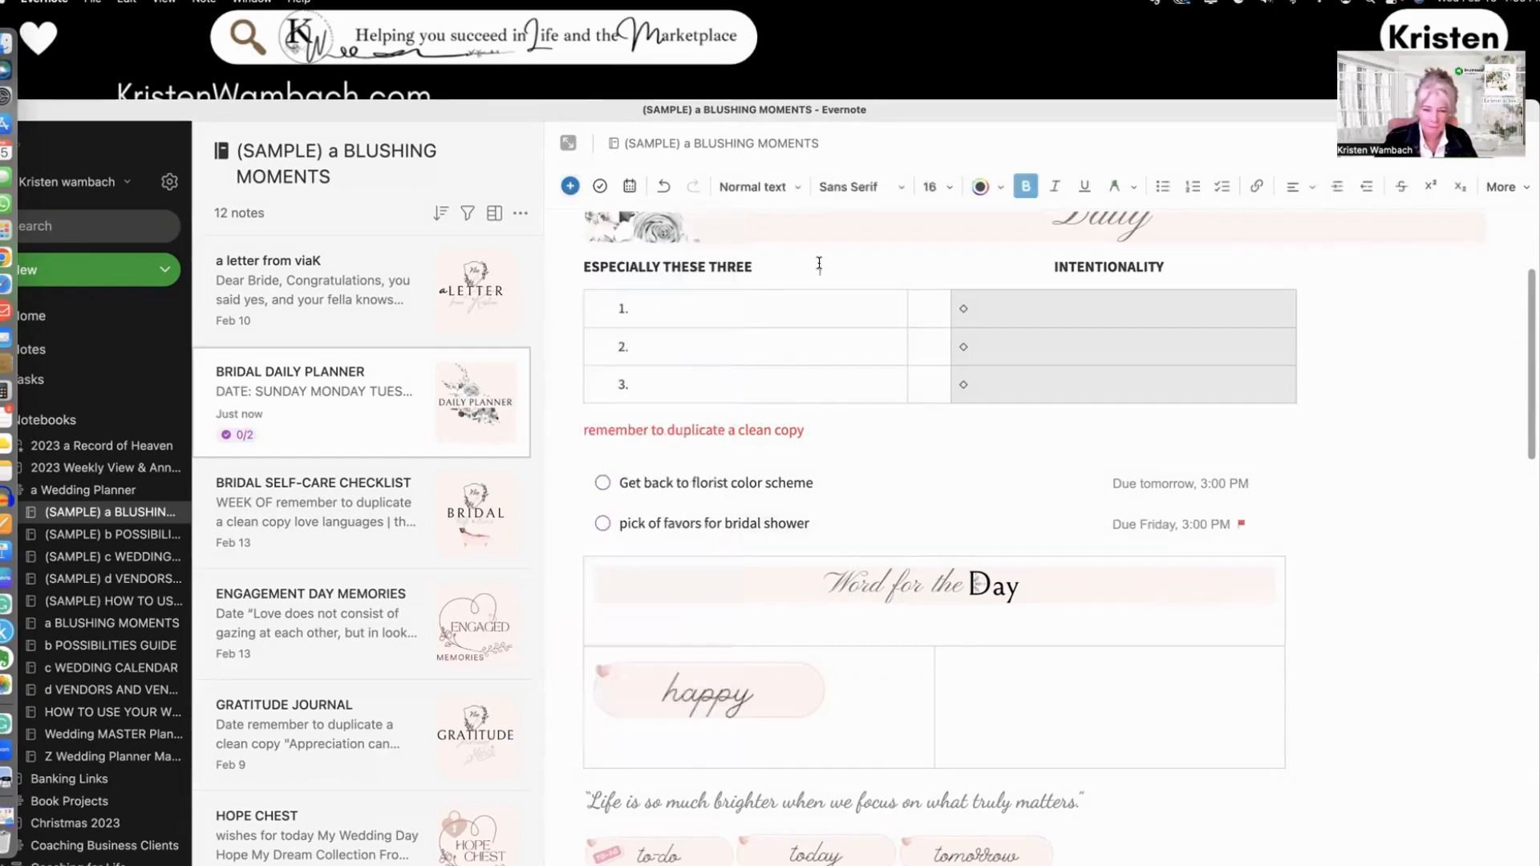
left_click(569, 187)
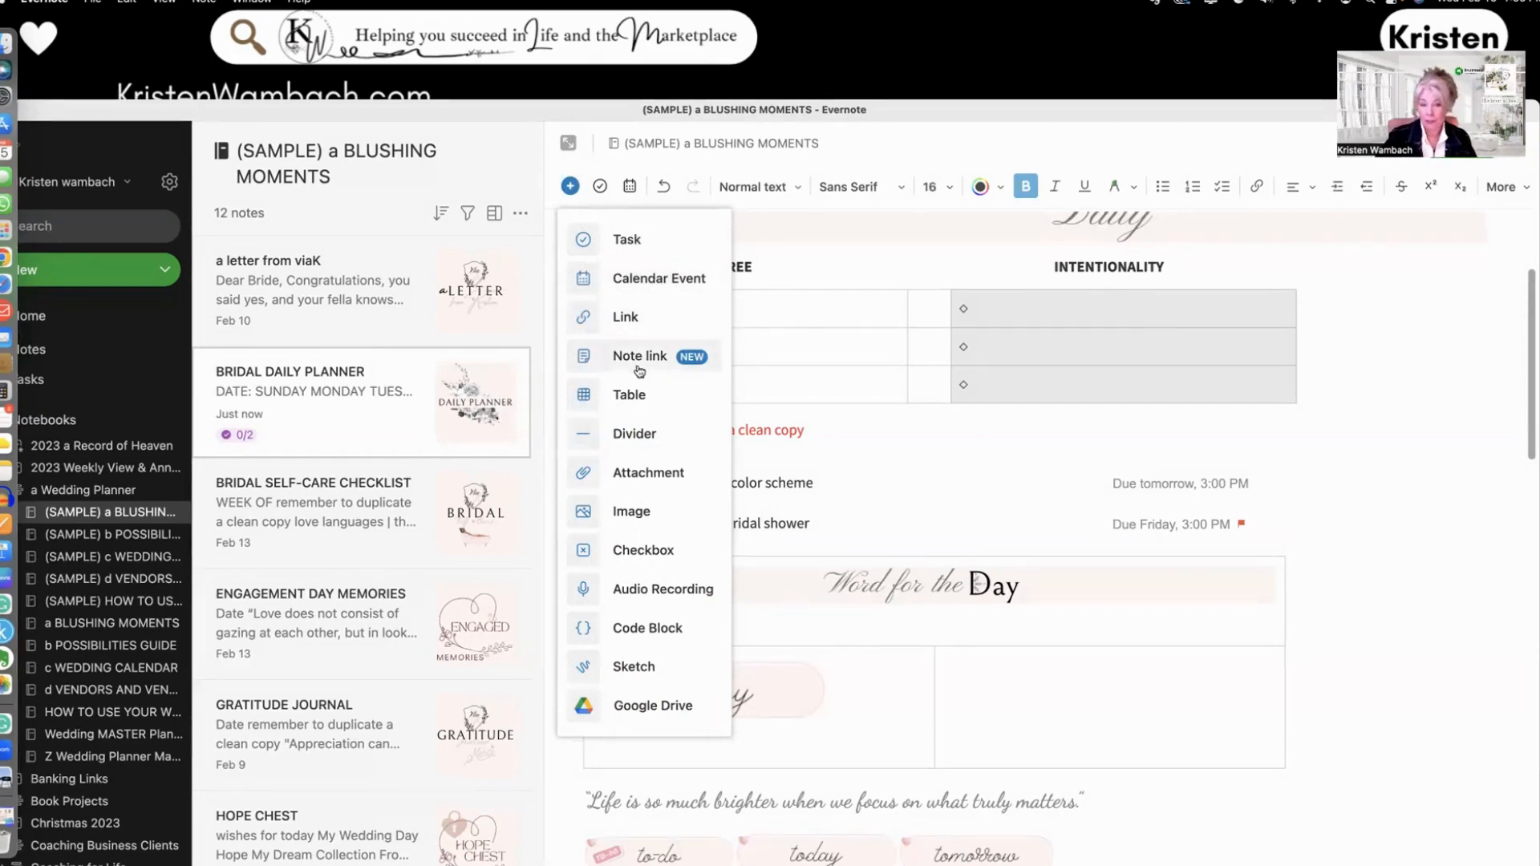
left_click(943, 483)
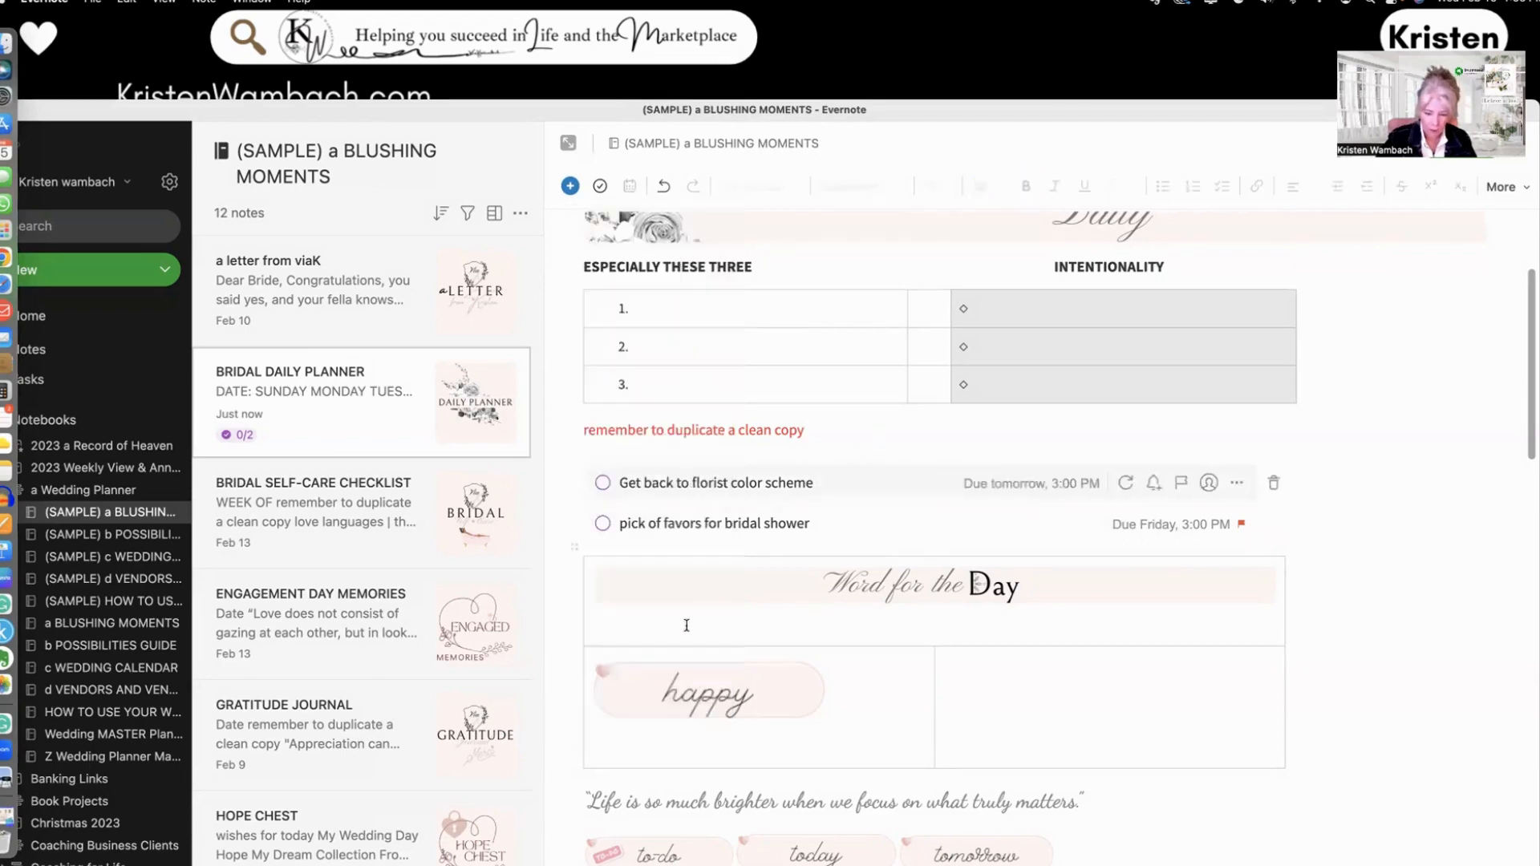
- Enter the planner creator's full name in the empty table cell beside the "happy" sticker
left_click(950, 668)
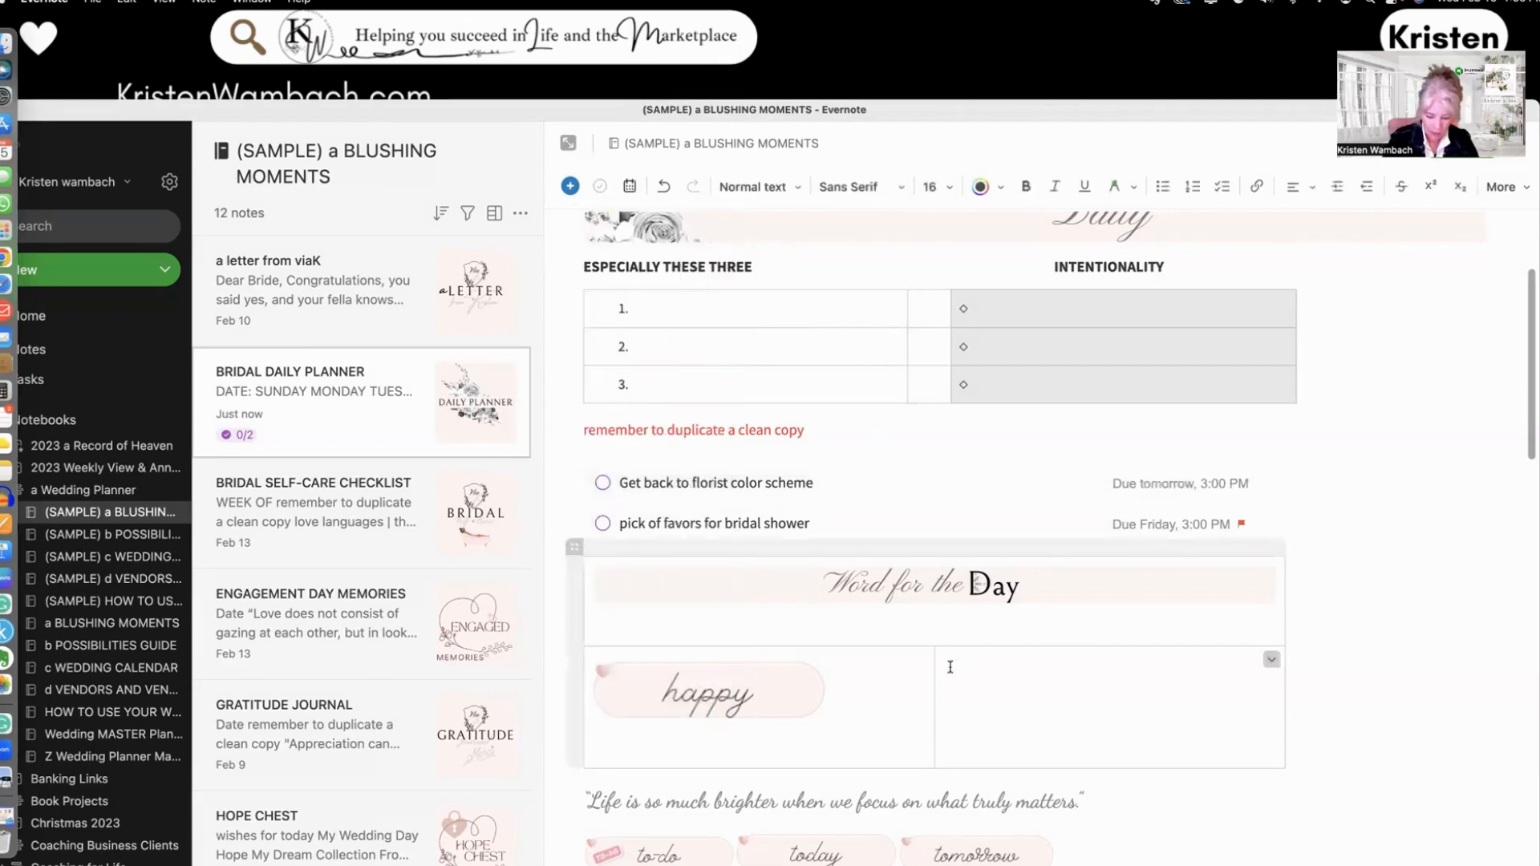
type("Krist")
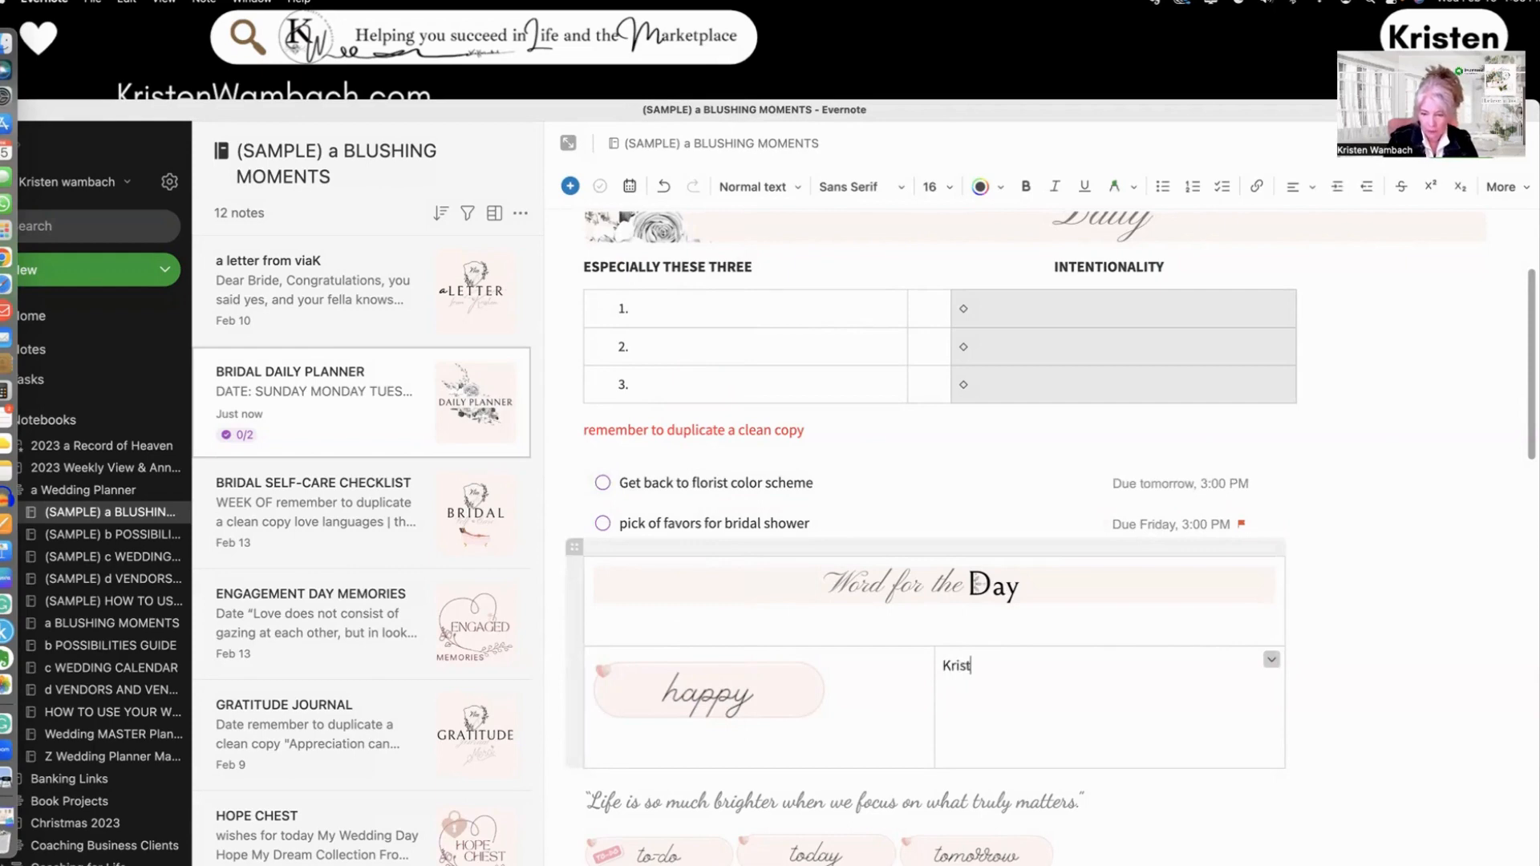
type("en Wambach")
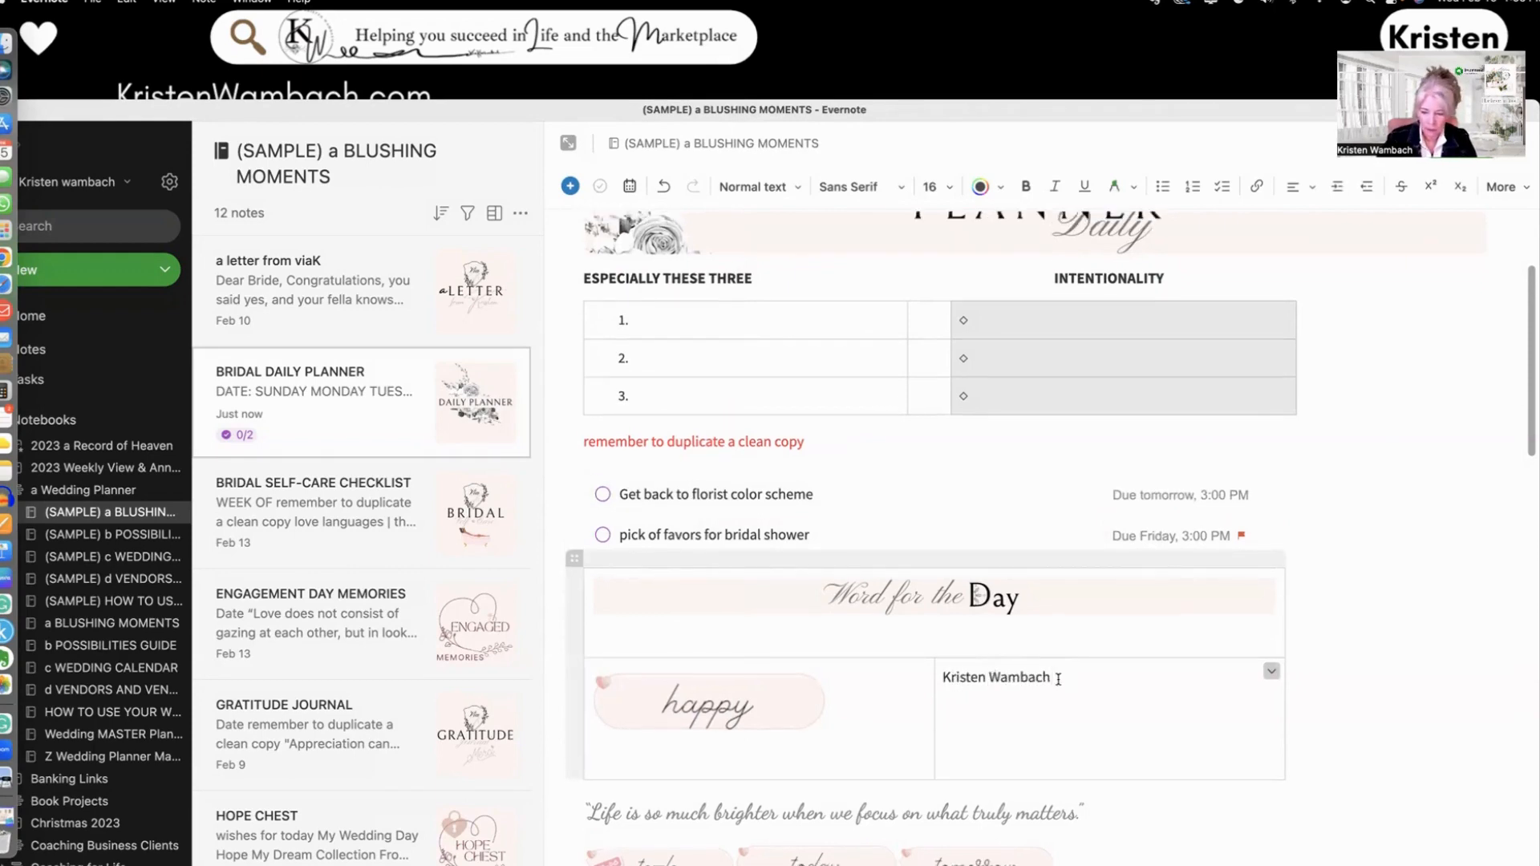
left_click_drag(1055, 678, 938, 681)
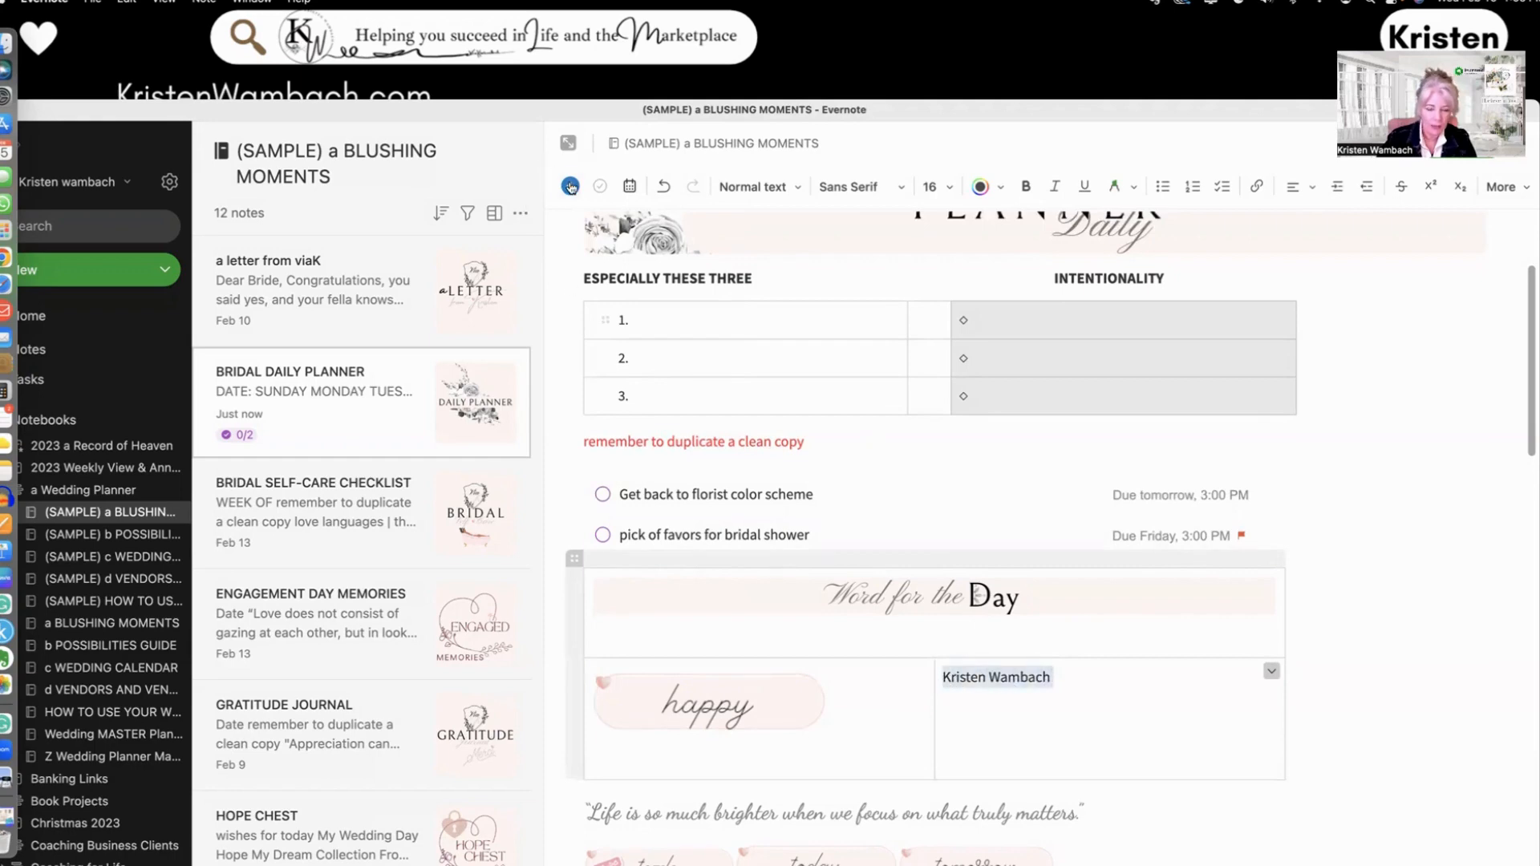
left_click(570, 186)
left_click(628, 316)
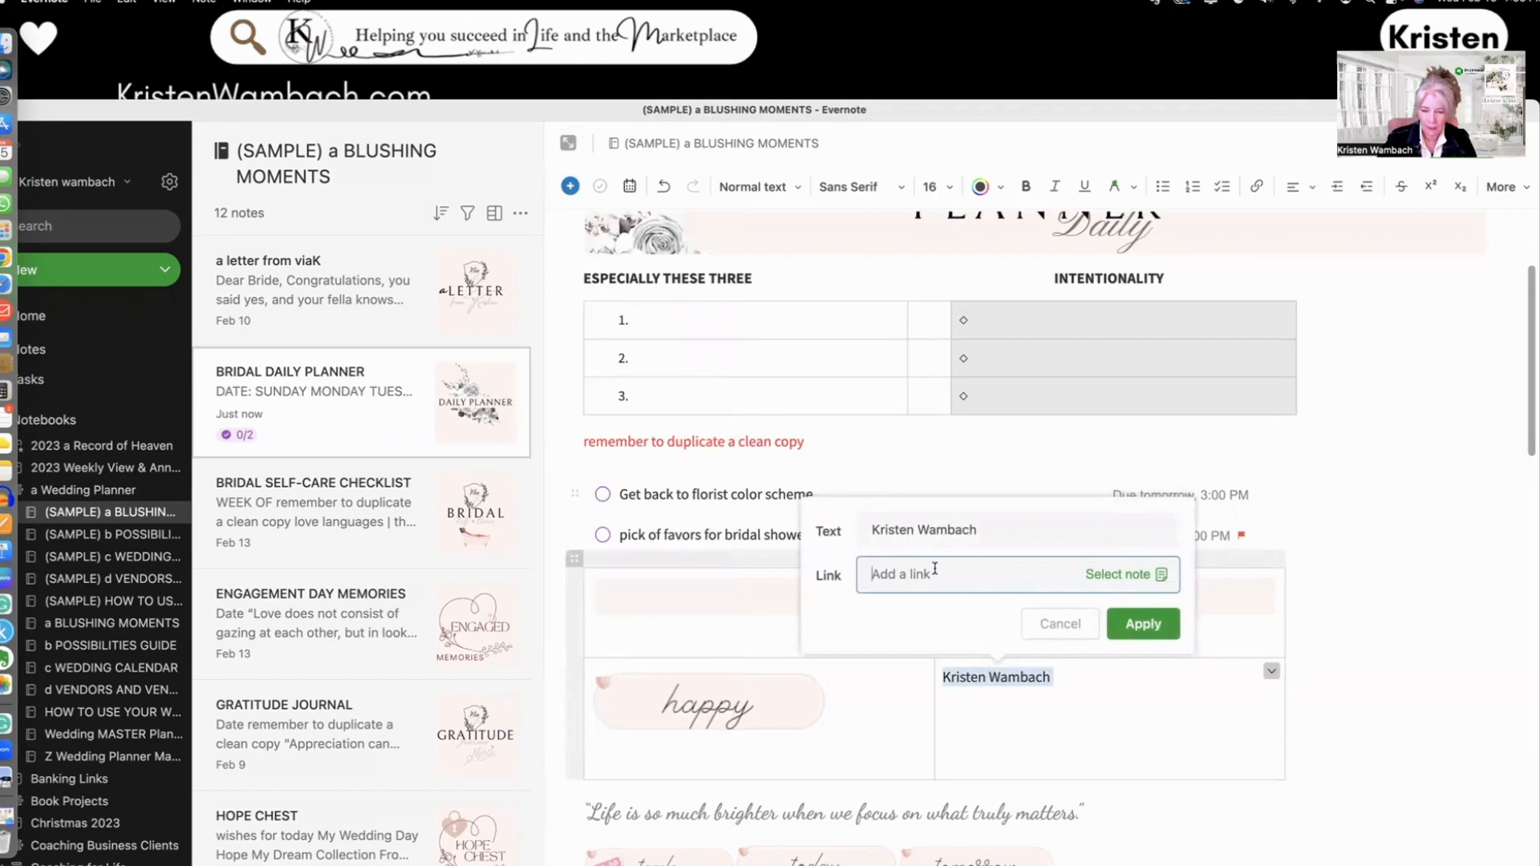
left_click(1060, 731)
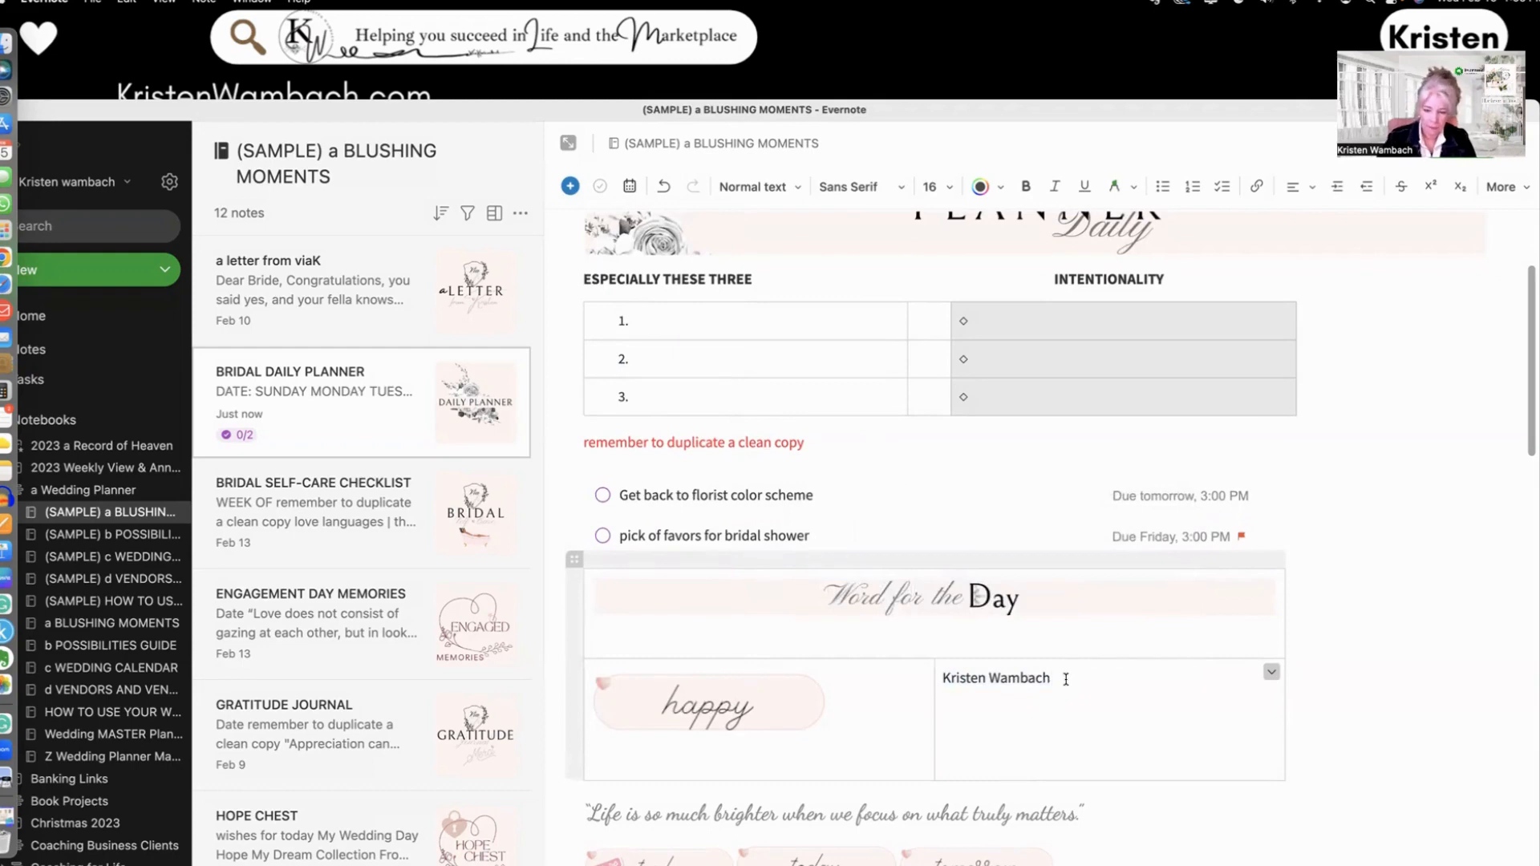
- Start adding a web link to the planner creator's name in the cell beside the "happy" sticker
left_click_drag(1070, 679, 935, 676)
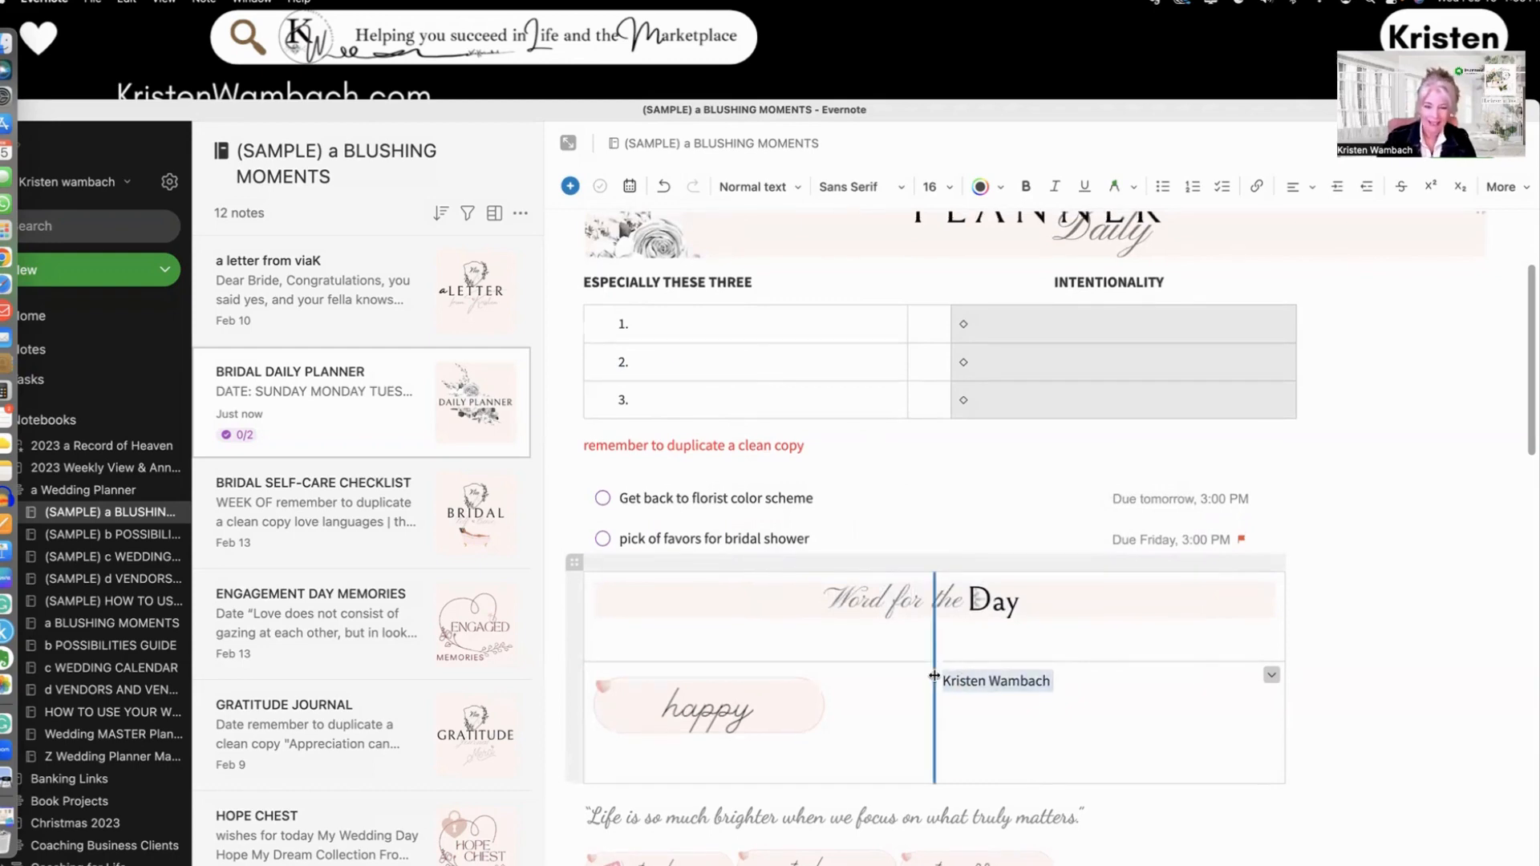
left_click(571, 186)
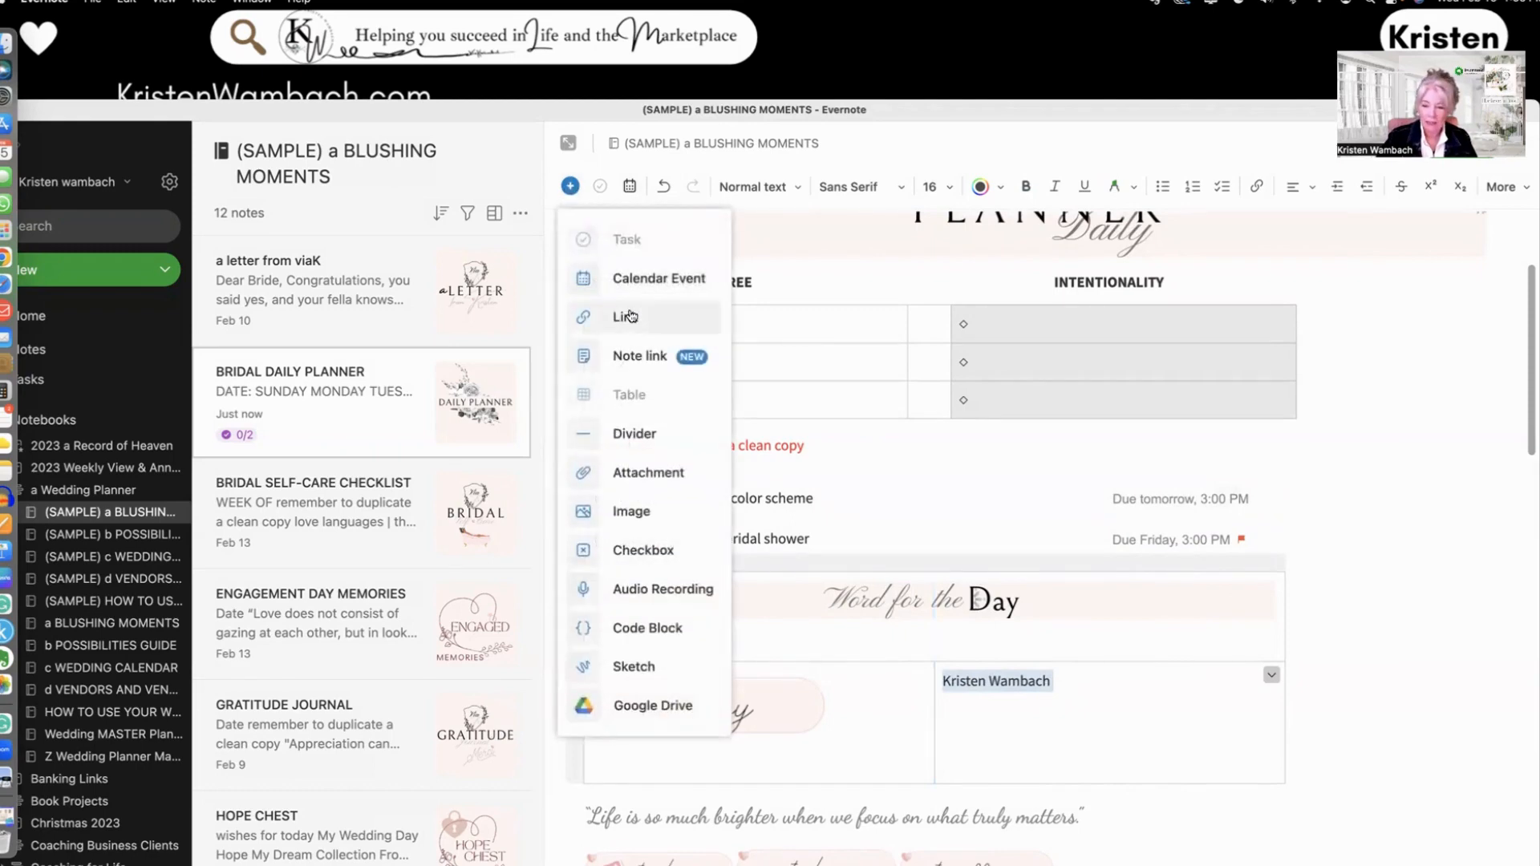
left_click(630, 316)
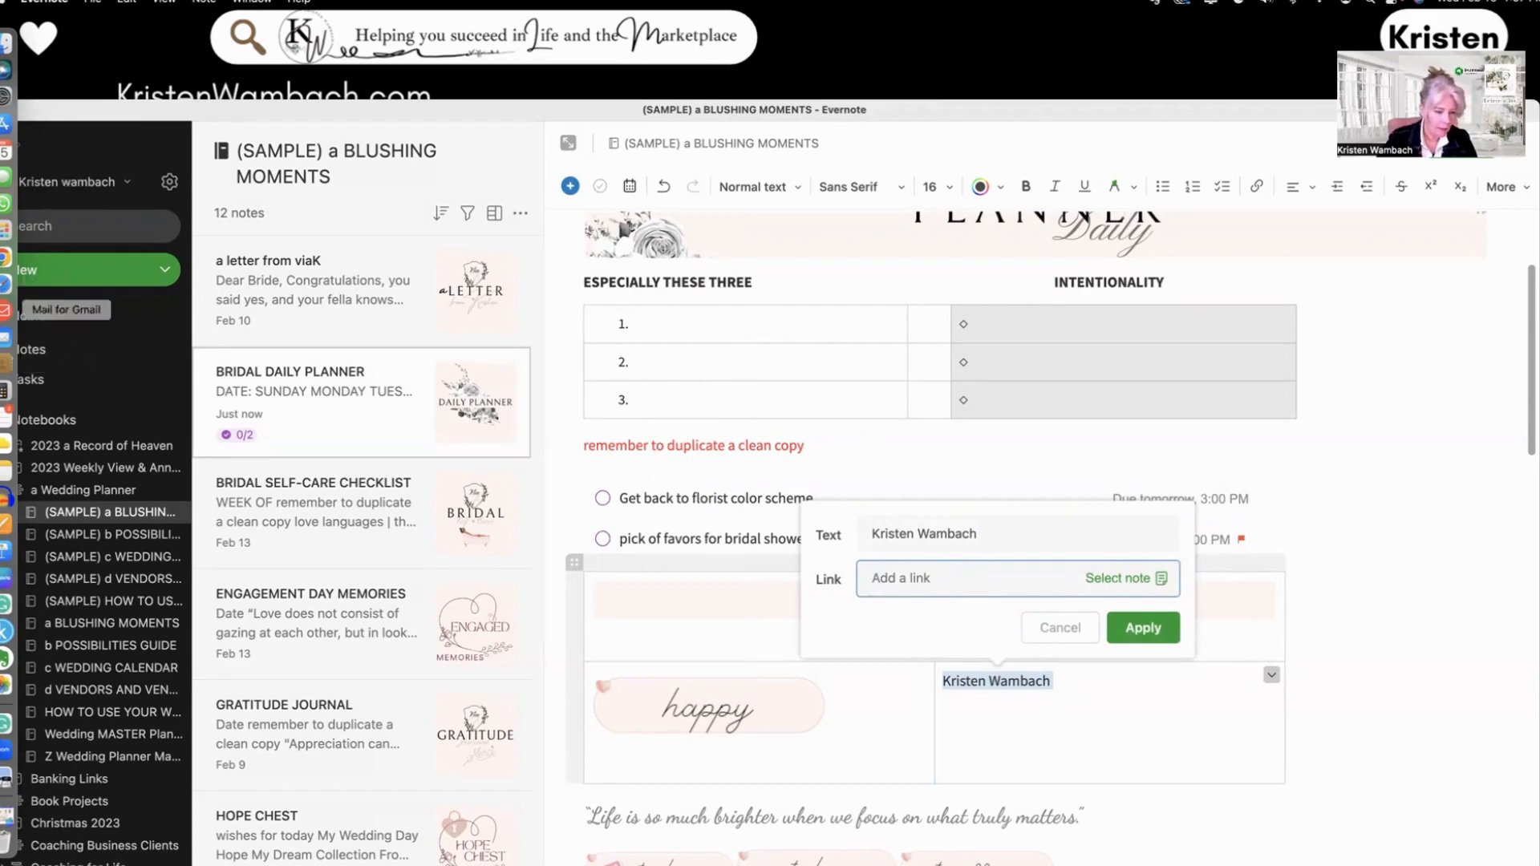
- Switch to the Notes app, copy the website link directly under the Social Media Links heading, and return to the planner
left_click(10, 473)
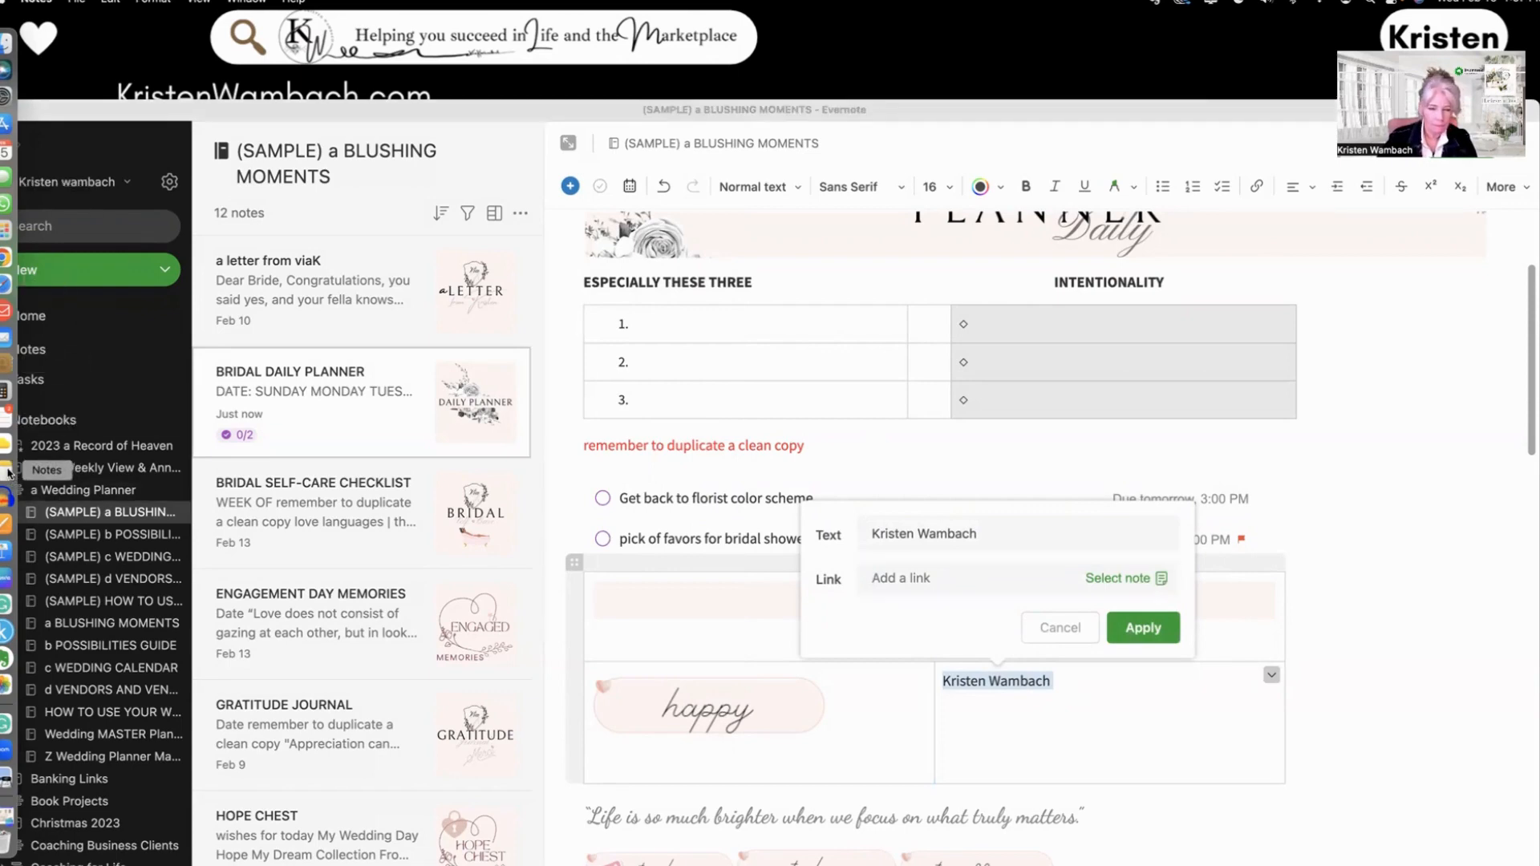
left_click(503, 315)
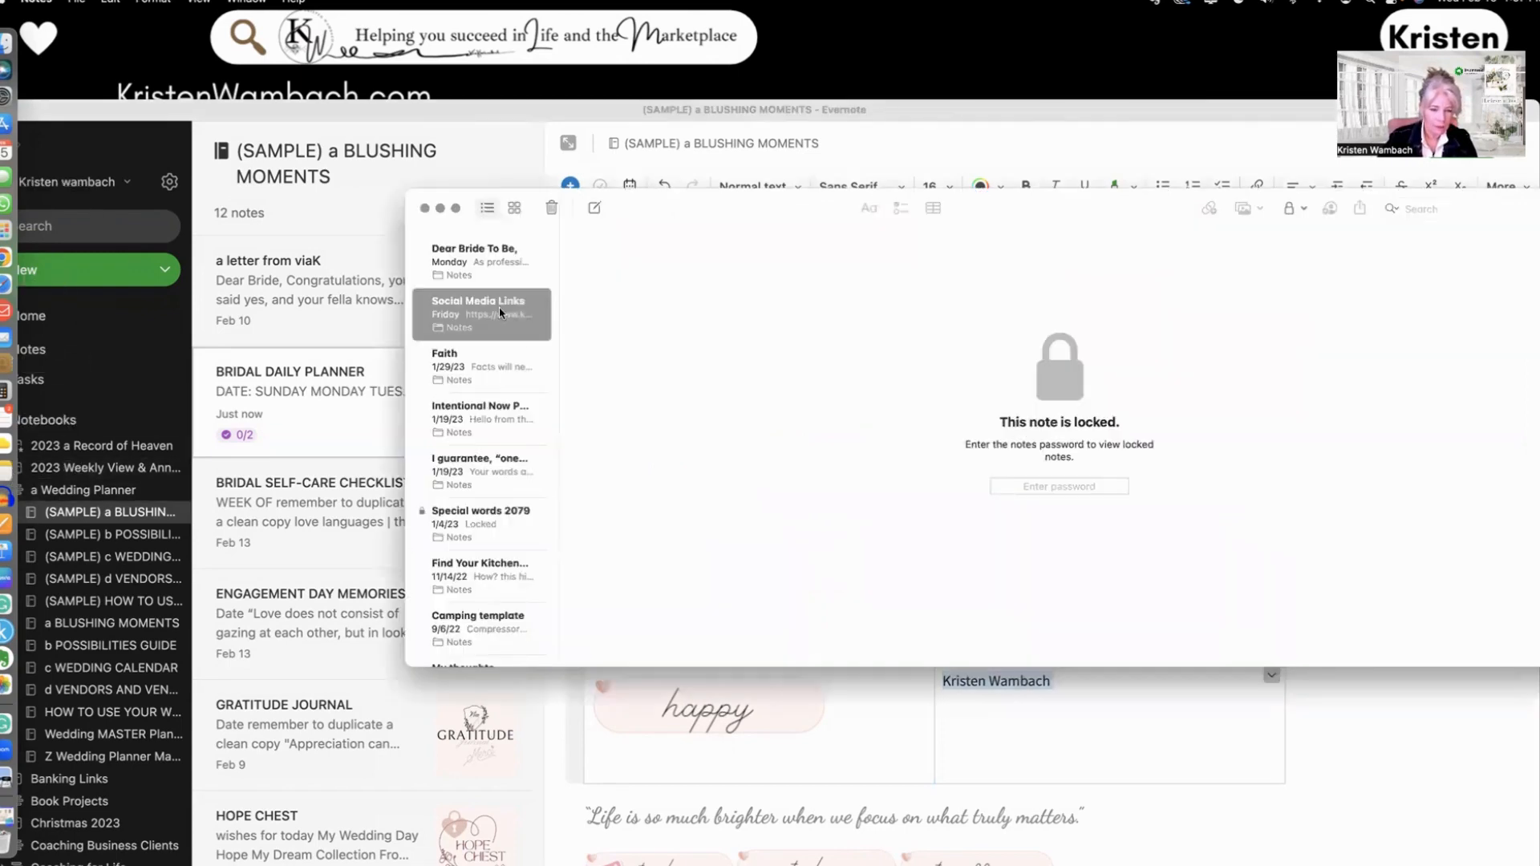
left_click_drag(791, 293, 578, 295)
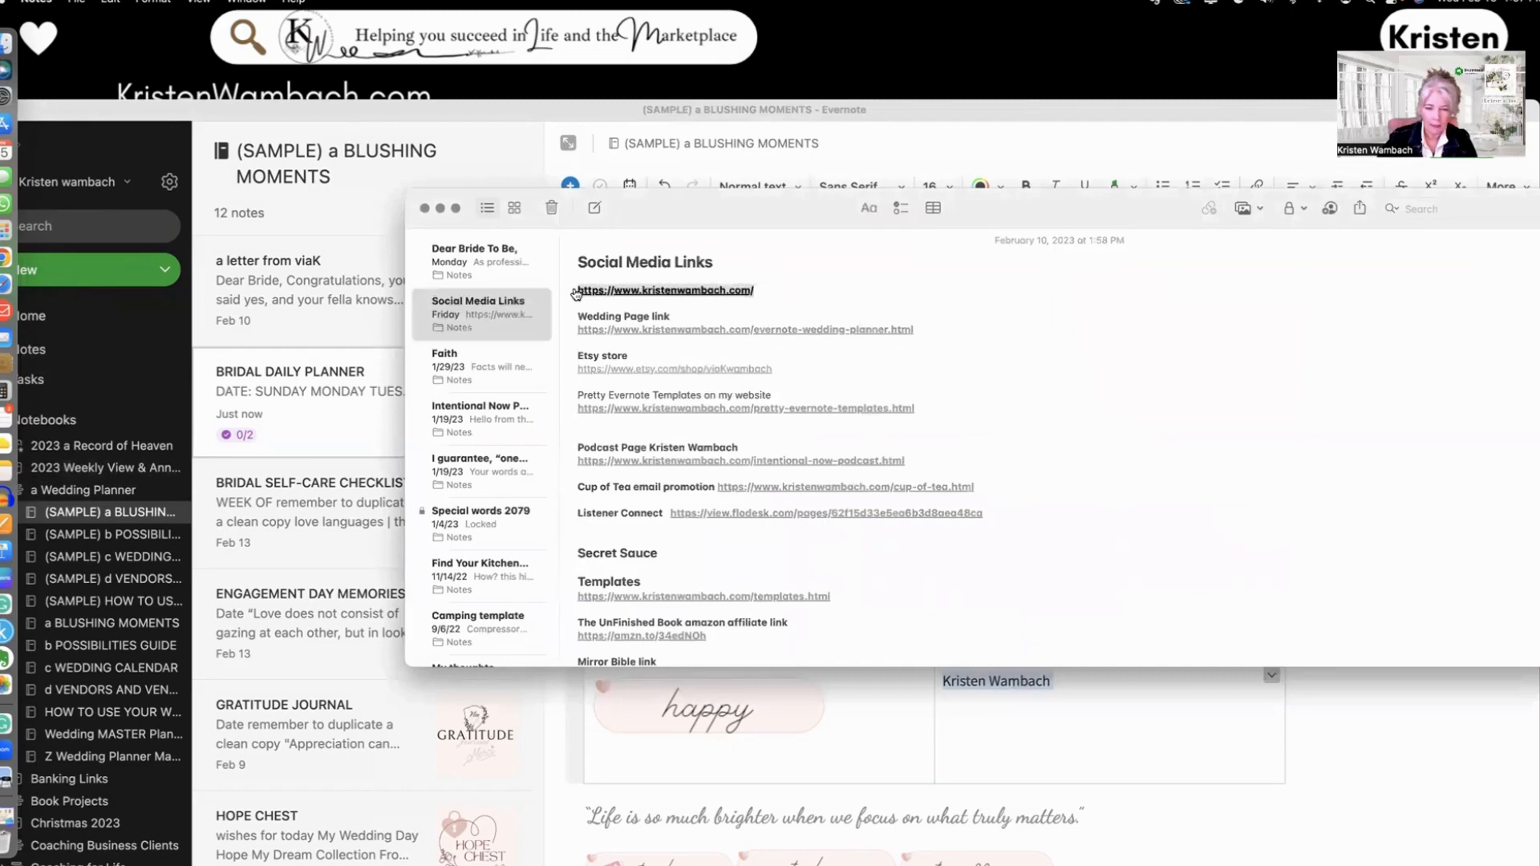
right_click(620, 290)
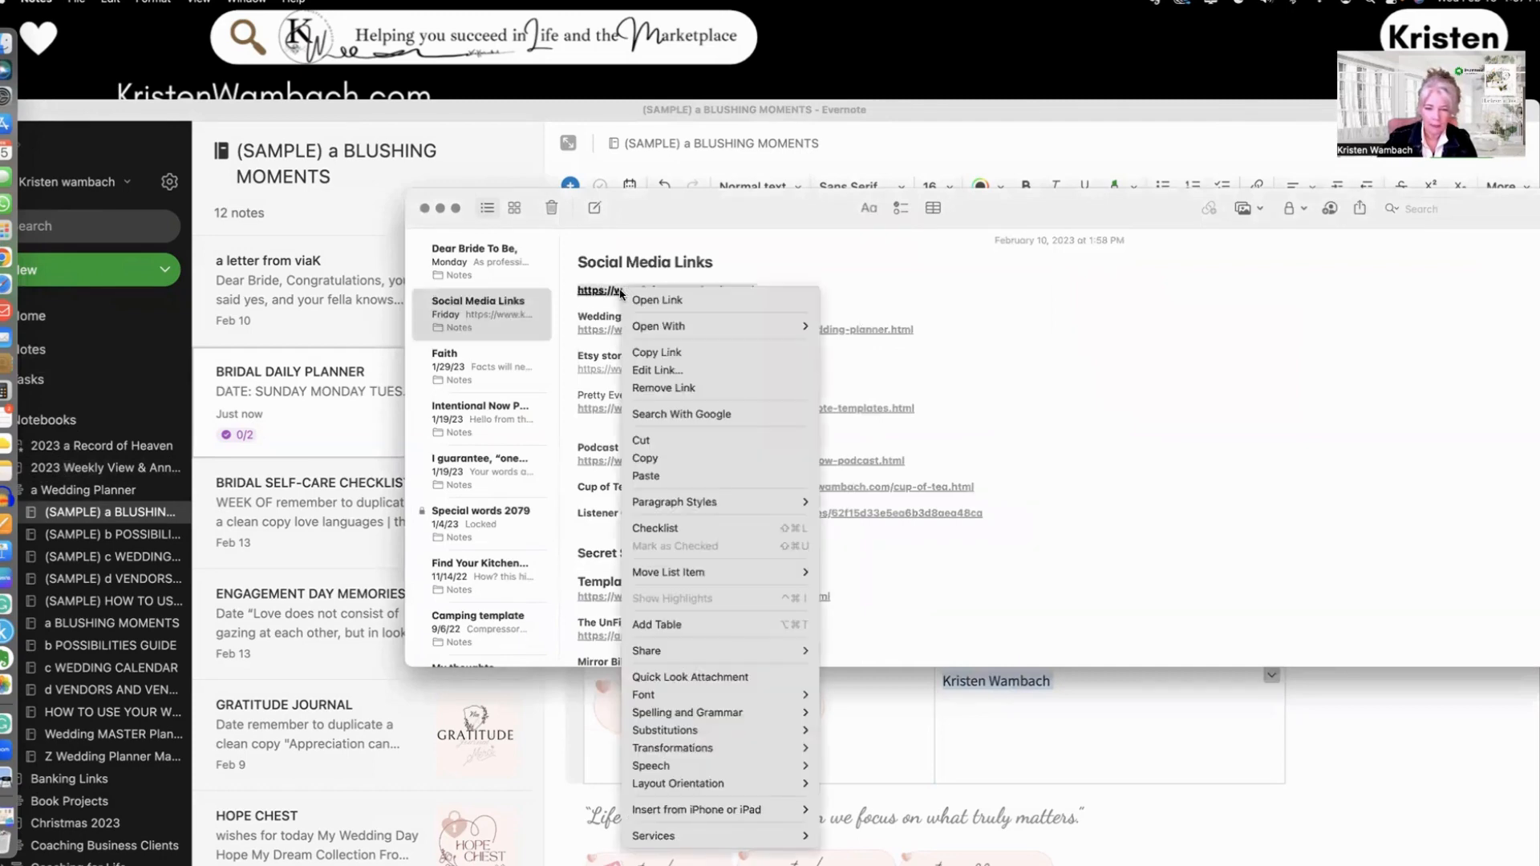
left_click(649, 354)
left_click(425, 208)
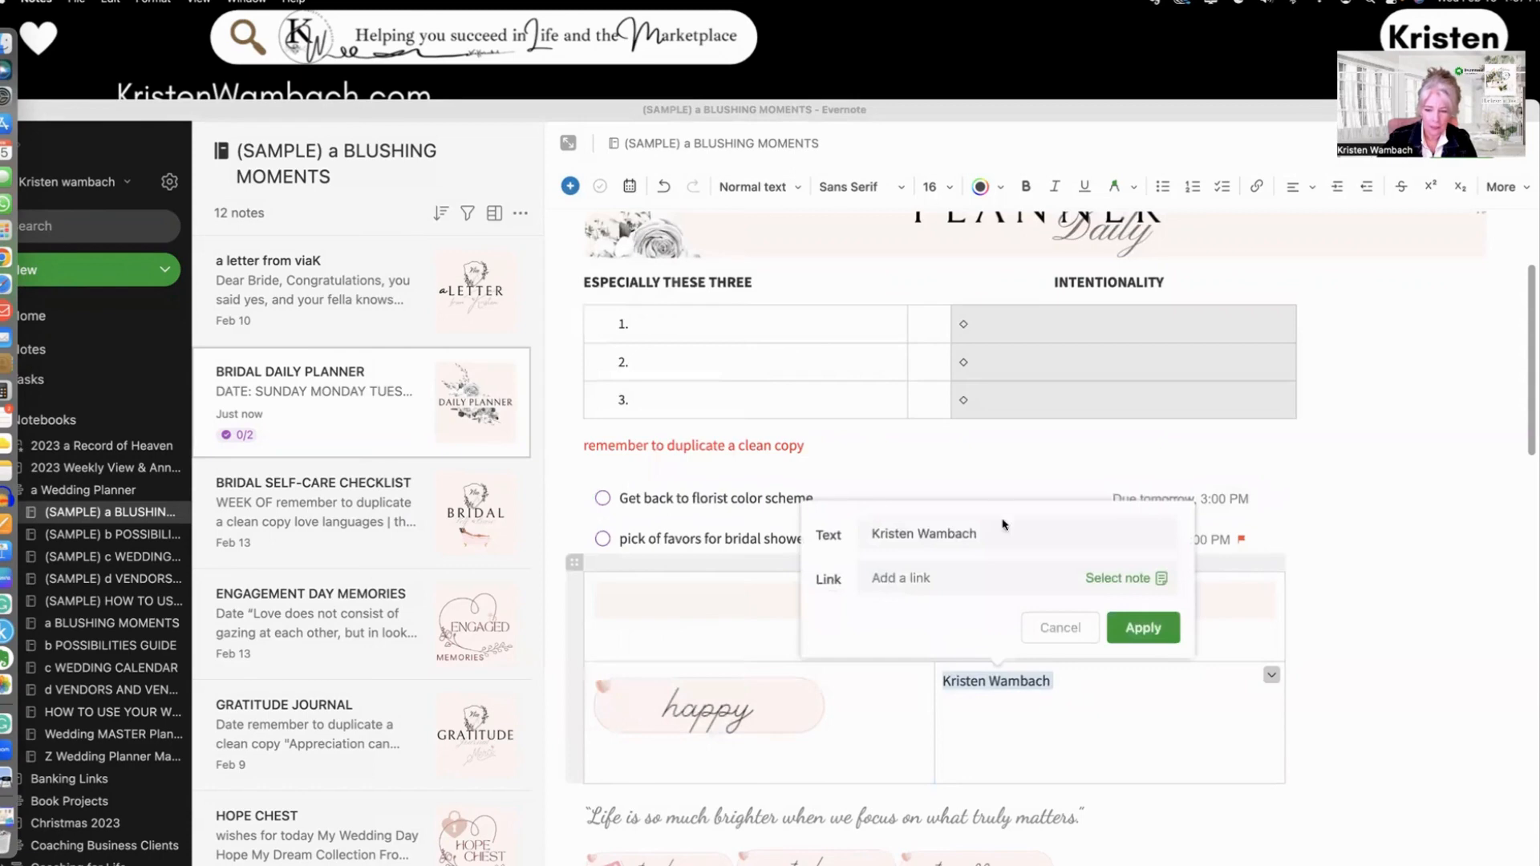
- Paste the copied website address as the link for the creator's name and apply it
left_click(879, 578)
right_click(885, 572)
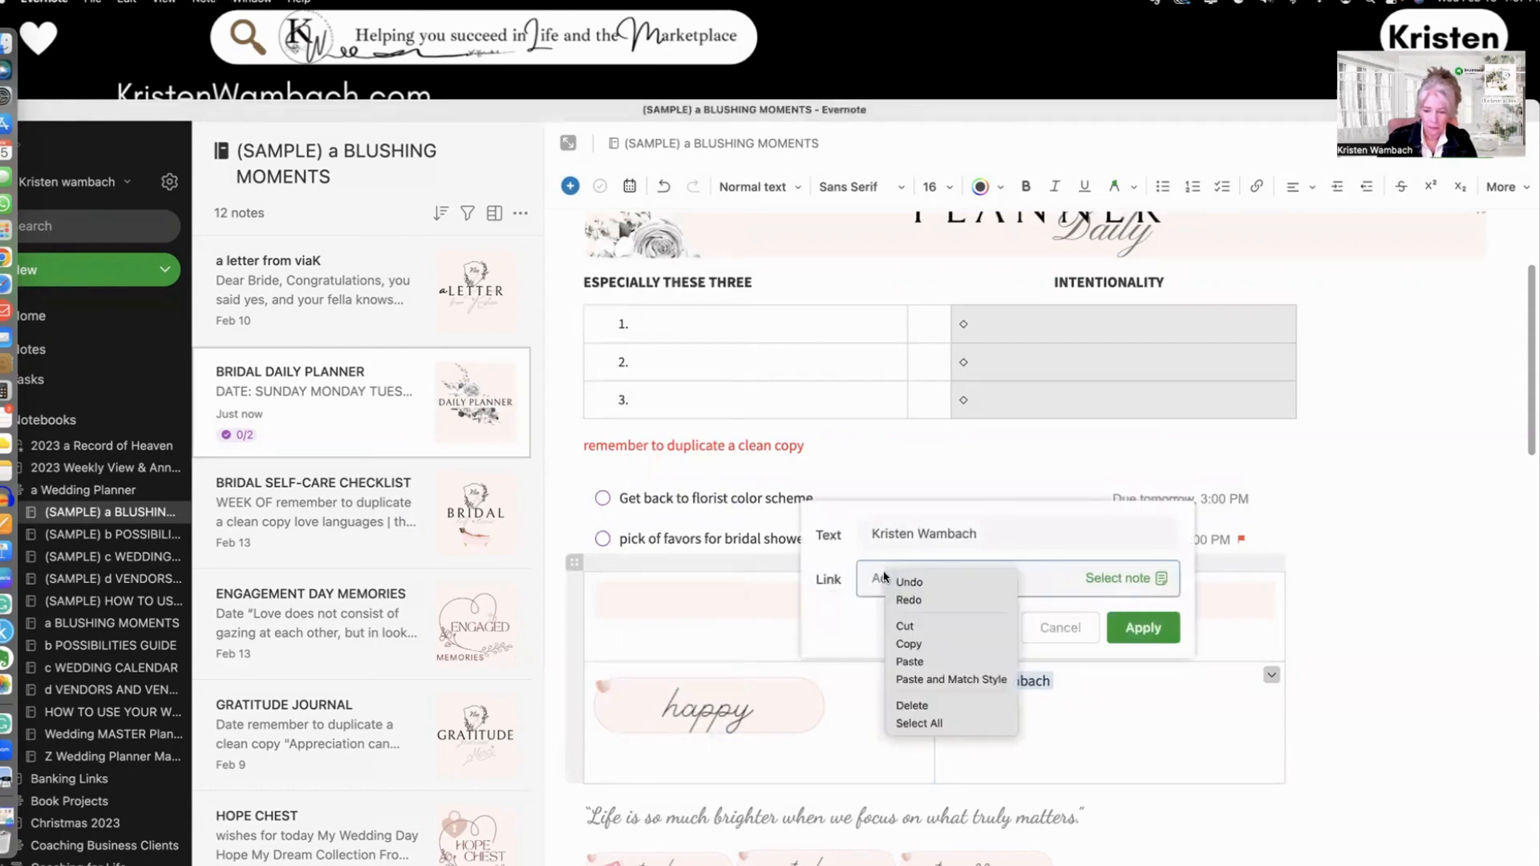
left_click(933, 662)
left_click(1156, 636)
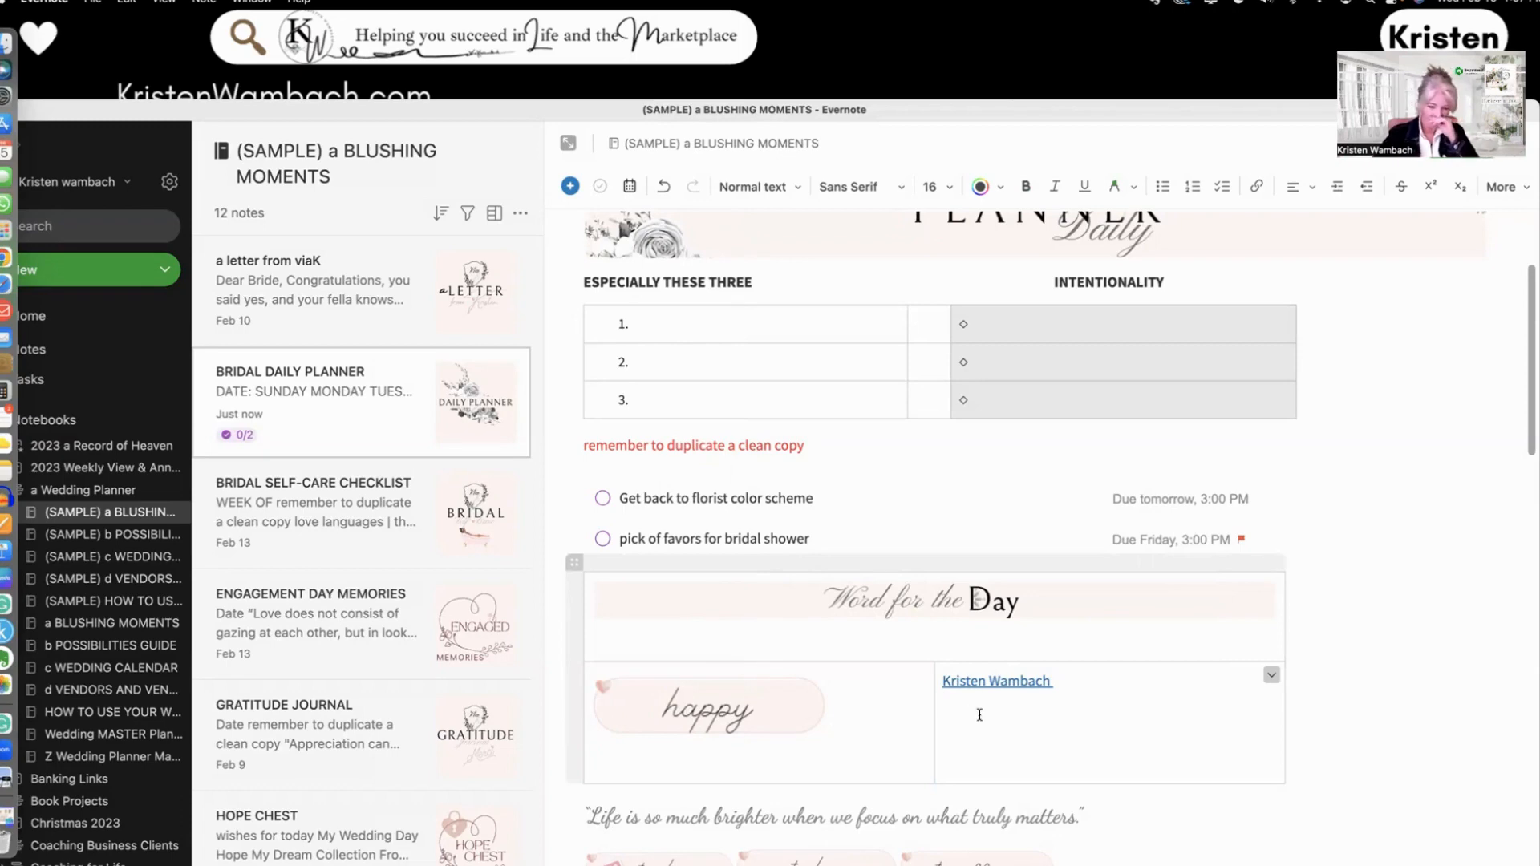
- Insert a note link to FLOWER SHOP from the (SAMPLE) d VENDORS AND VENUES notebook under the creator's linked name
left_click(569, 187)
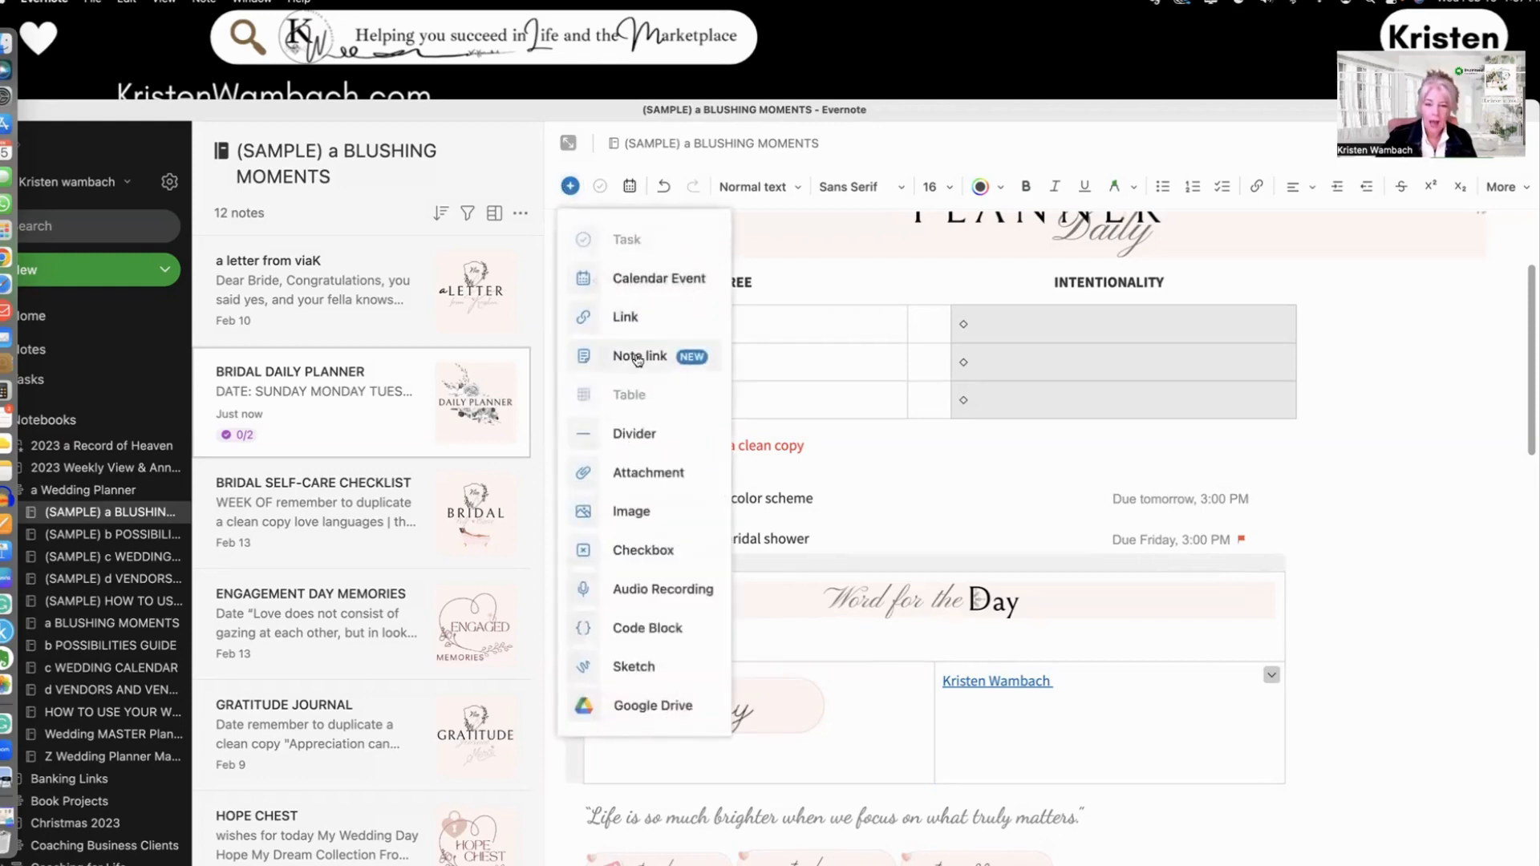
left_click(638, 361)
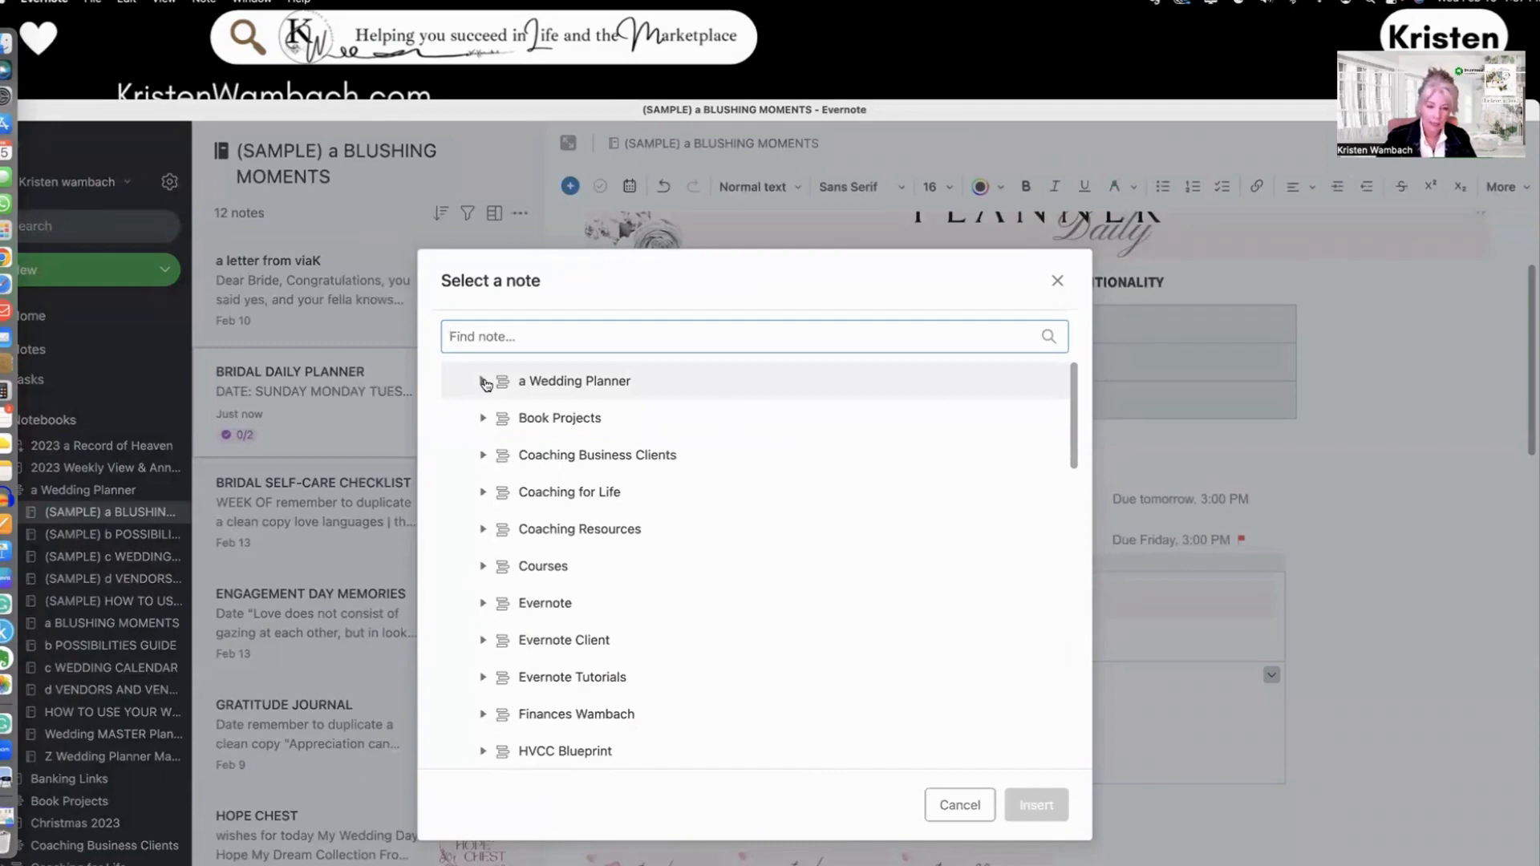
left_click(484, 382)
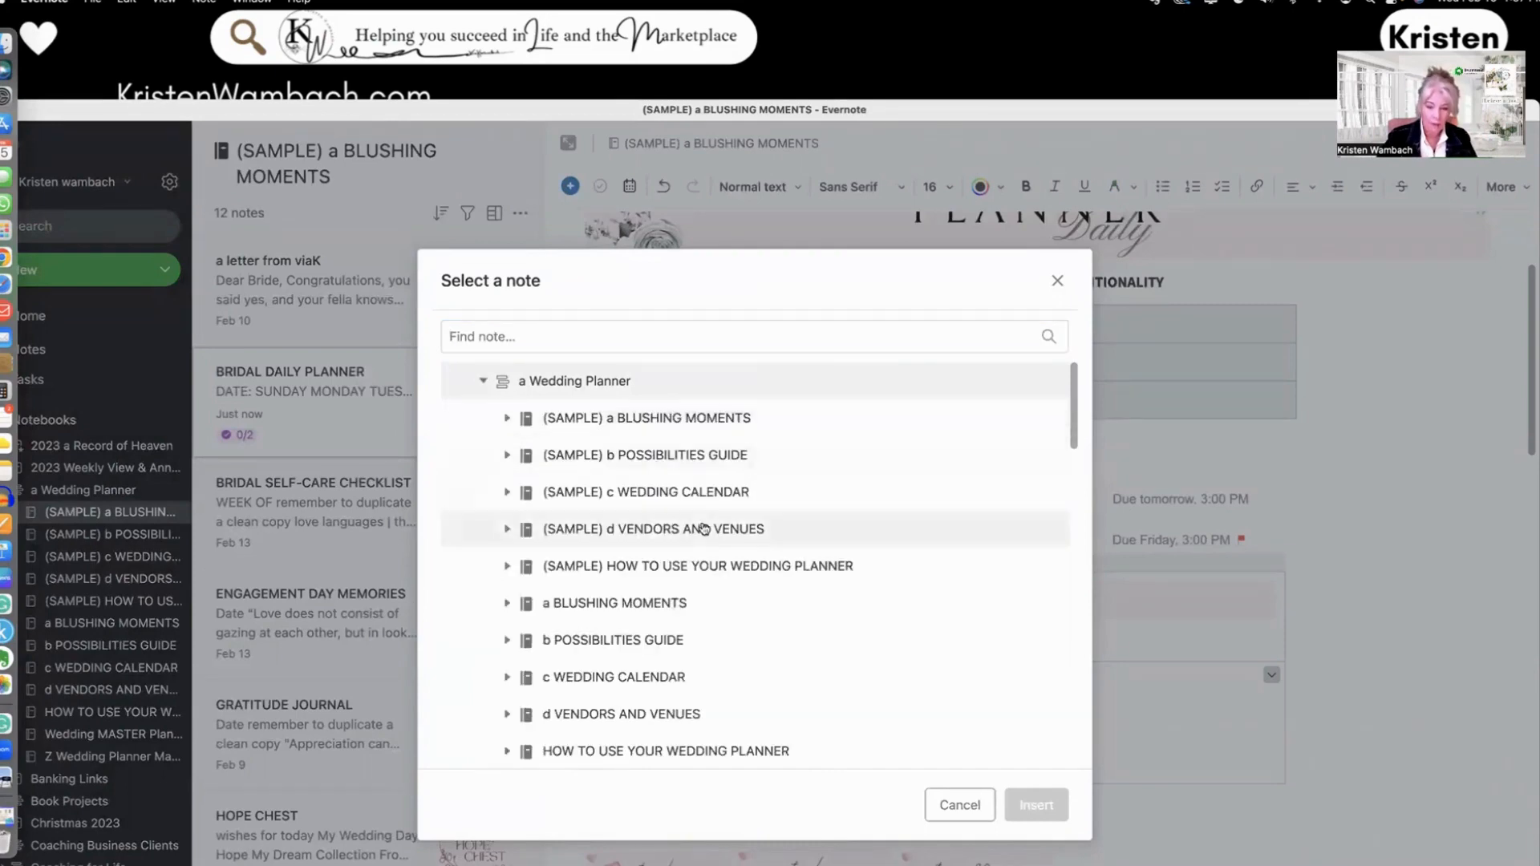
left_click(507, 532)
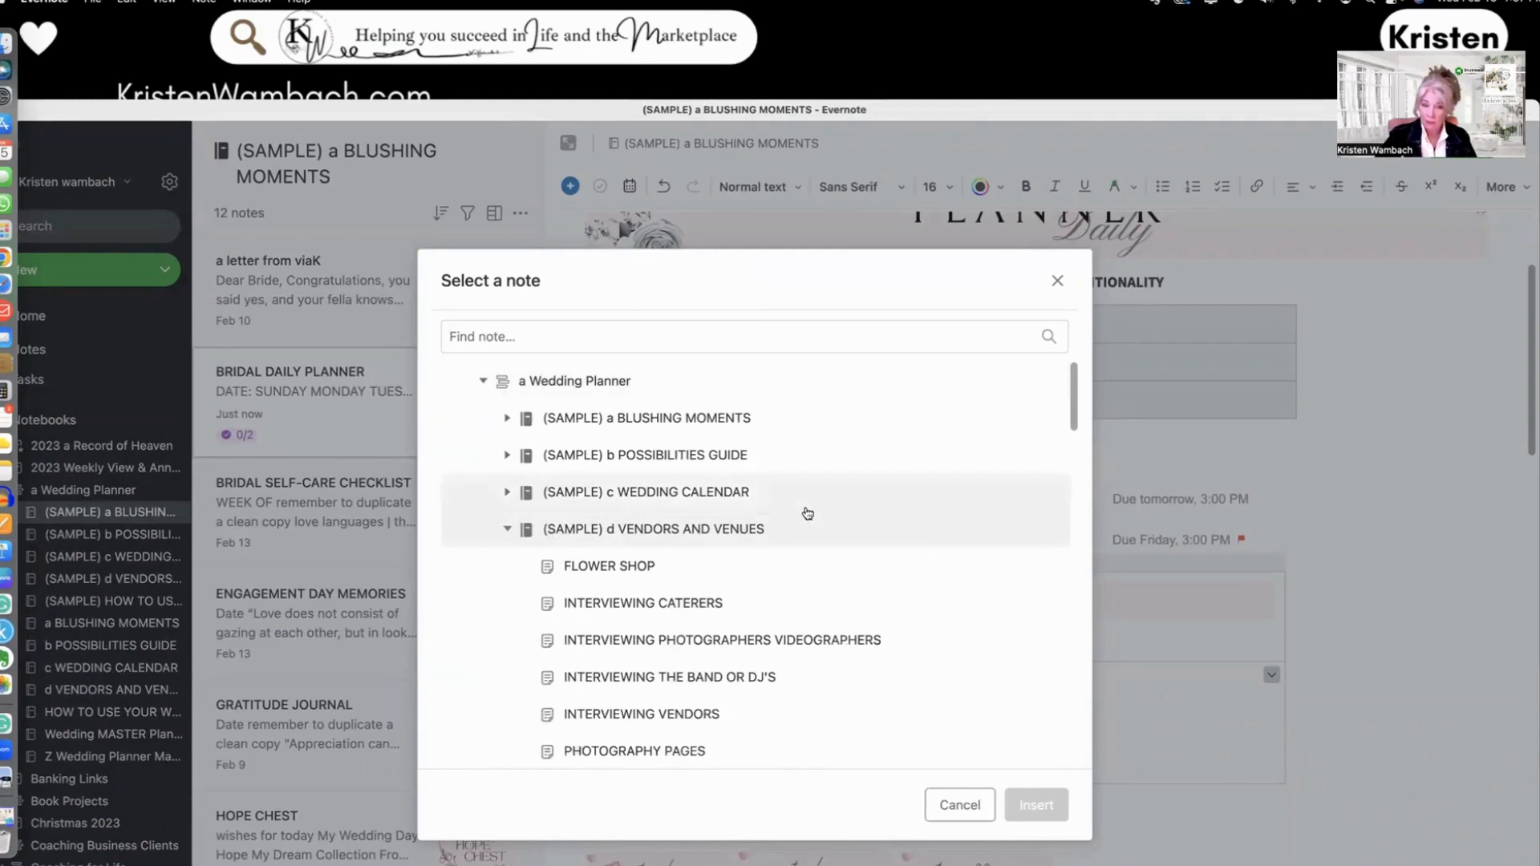
left_click(583, 569)
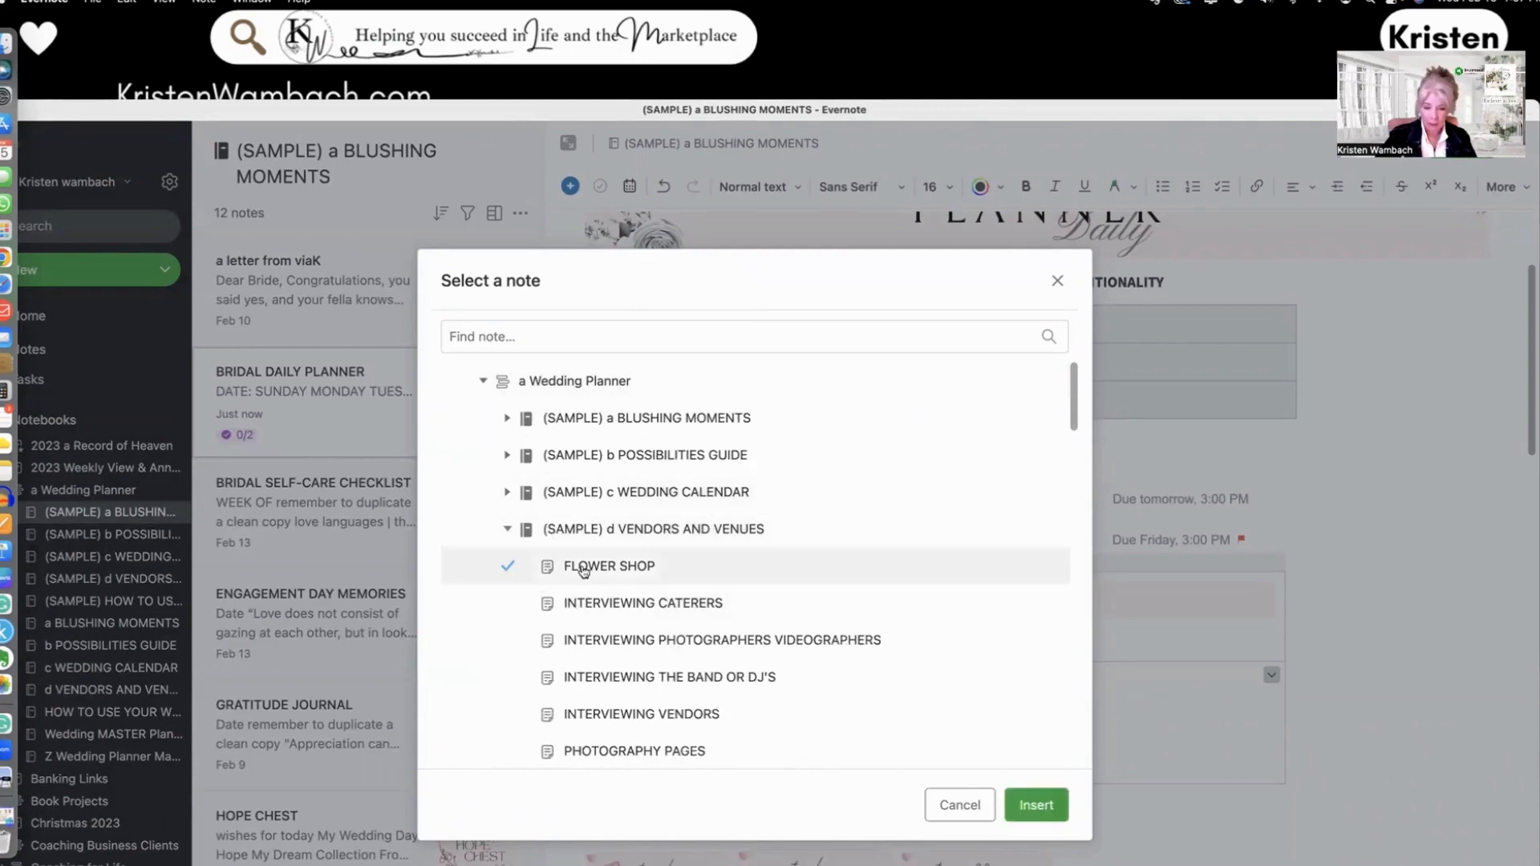
left_click(1036, 804)
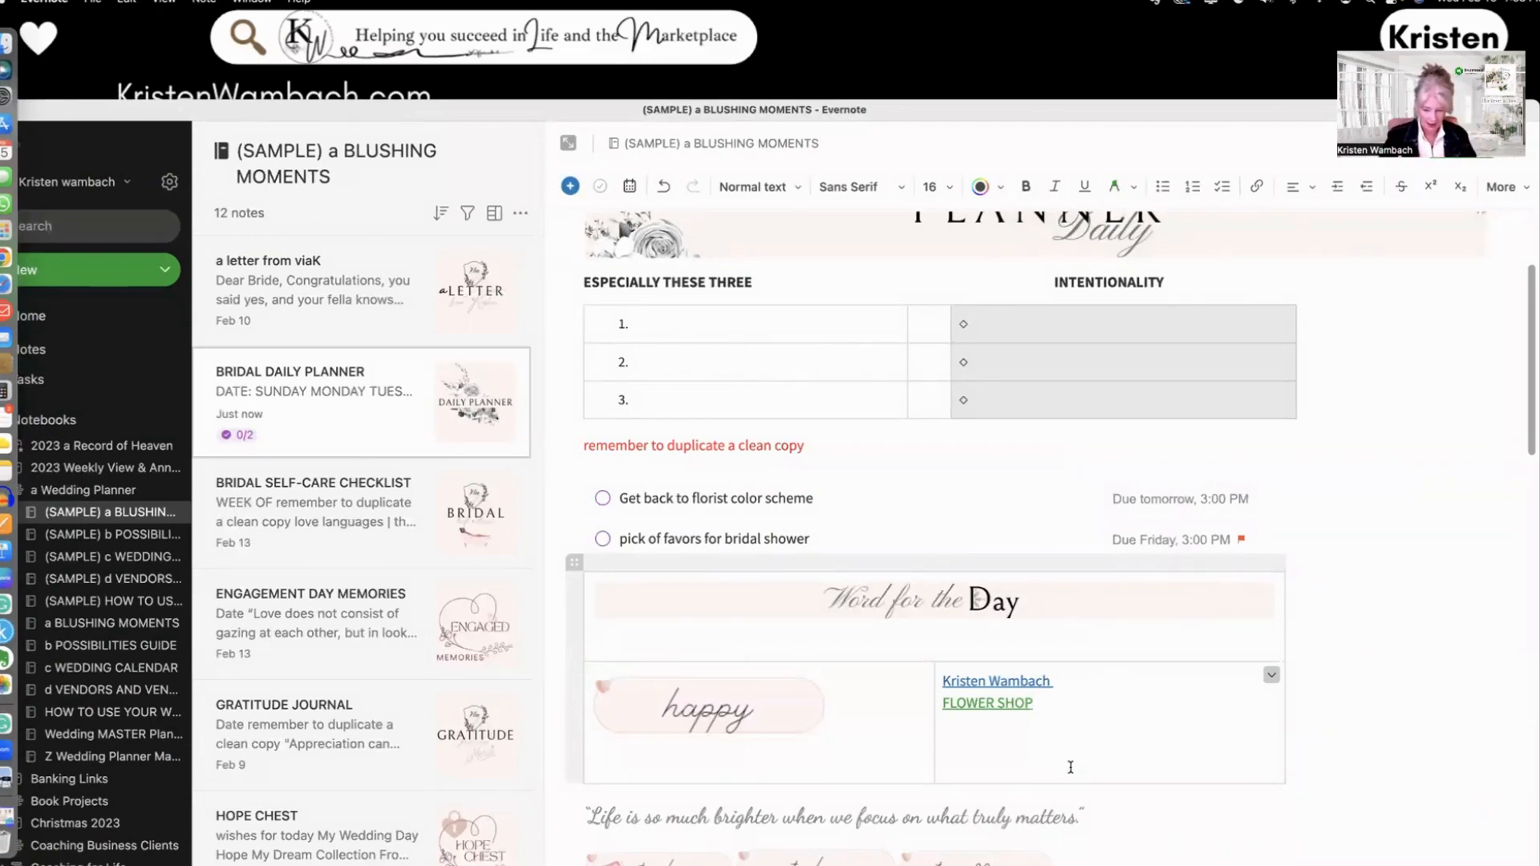
- Delete the FLOWER SHOP note link from the cell and leave a blank line below the creator's linked name
key("Return")
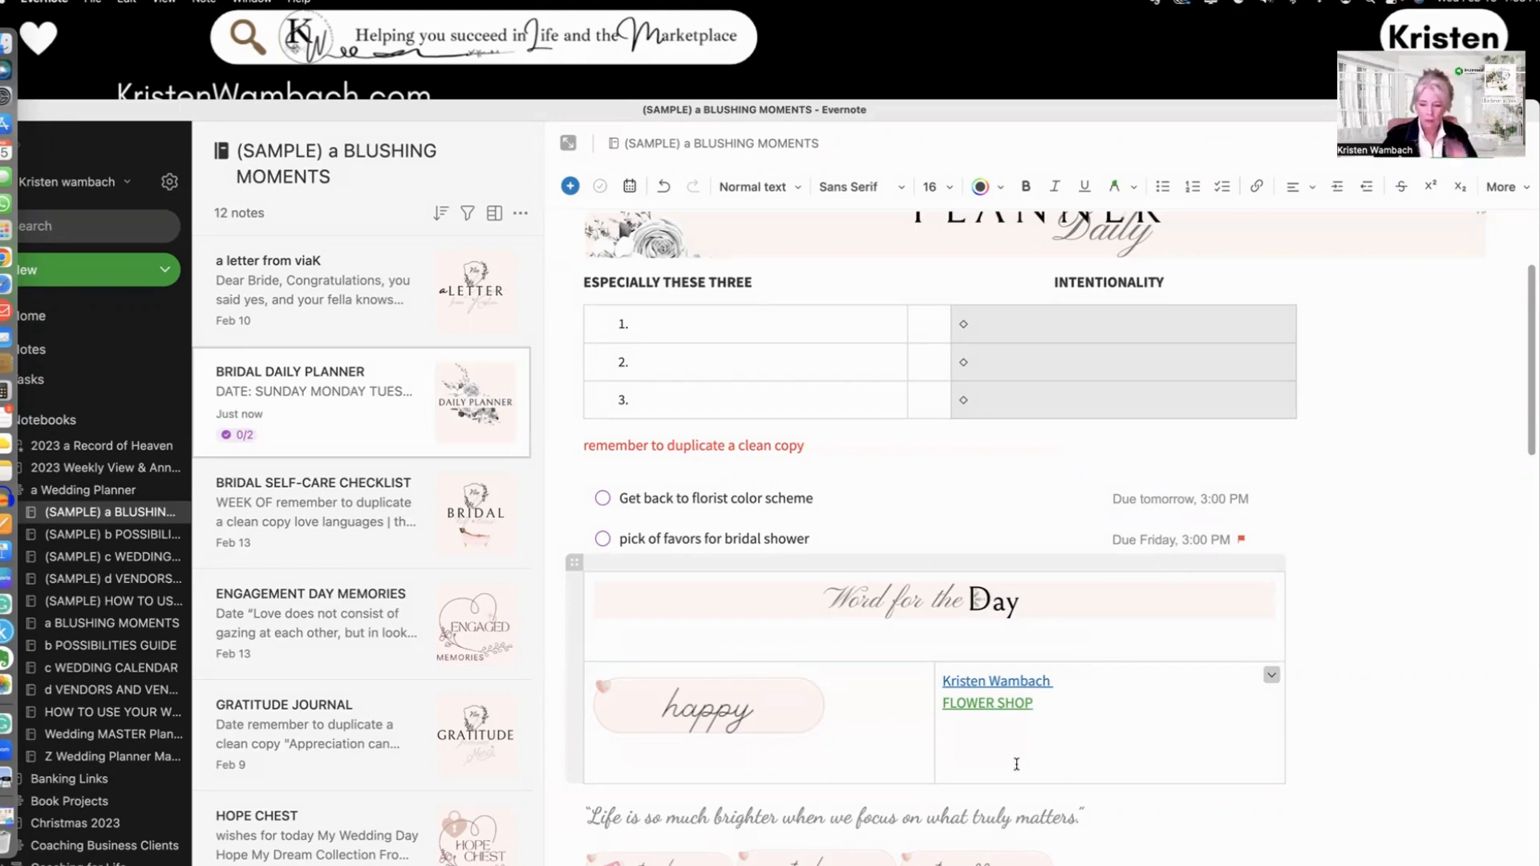
left_click_drag(983, 709, 939, 708)
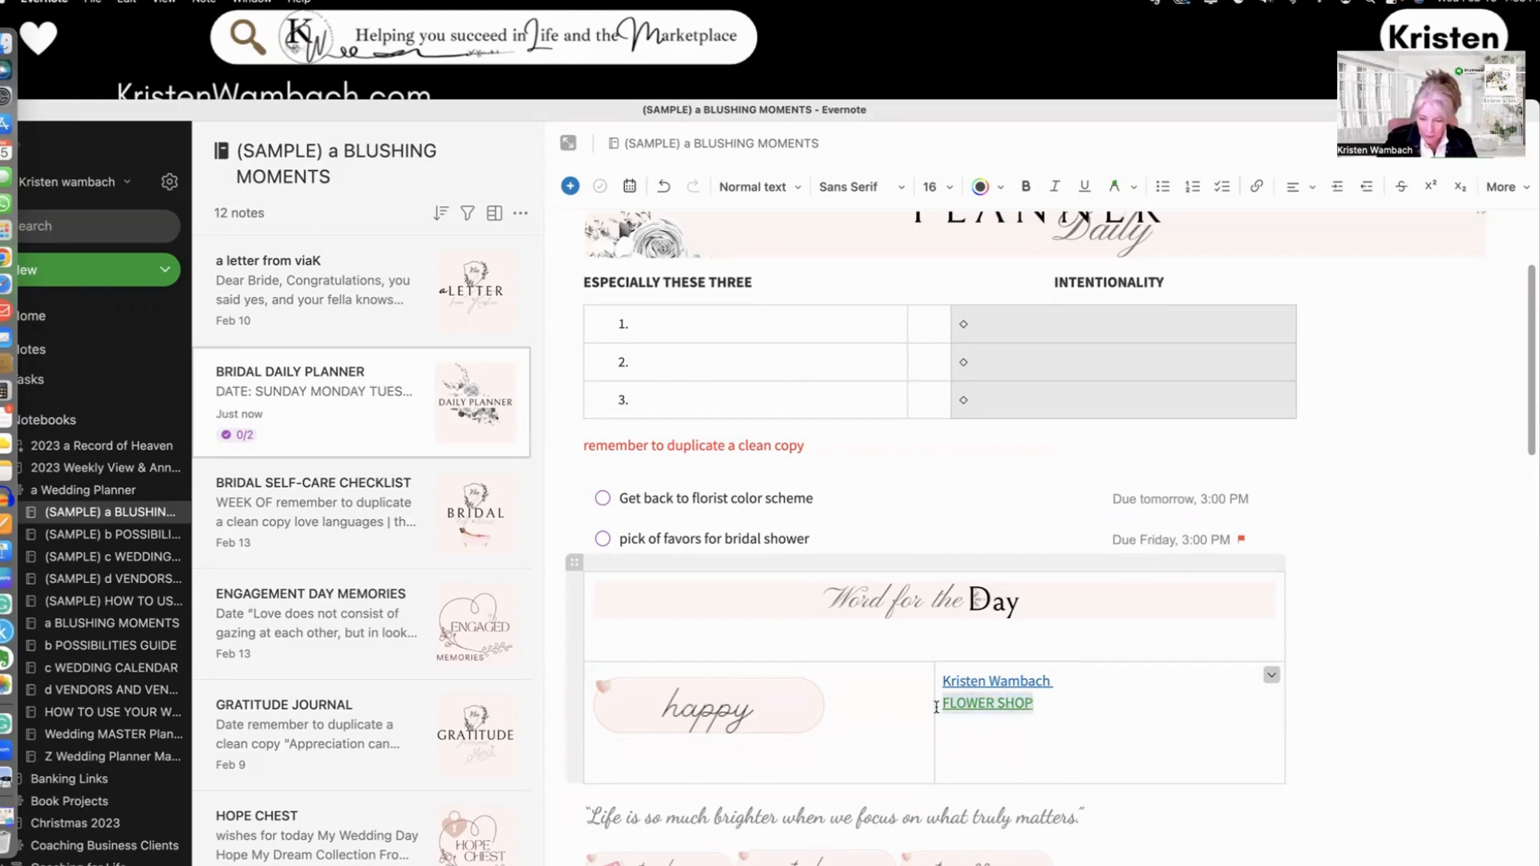
key("BackSpace")
key("Return")
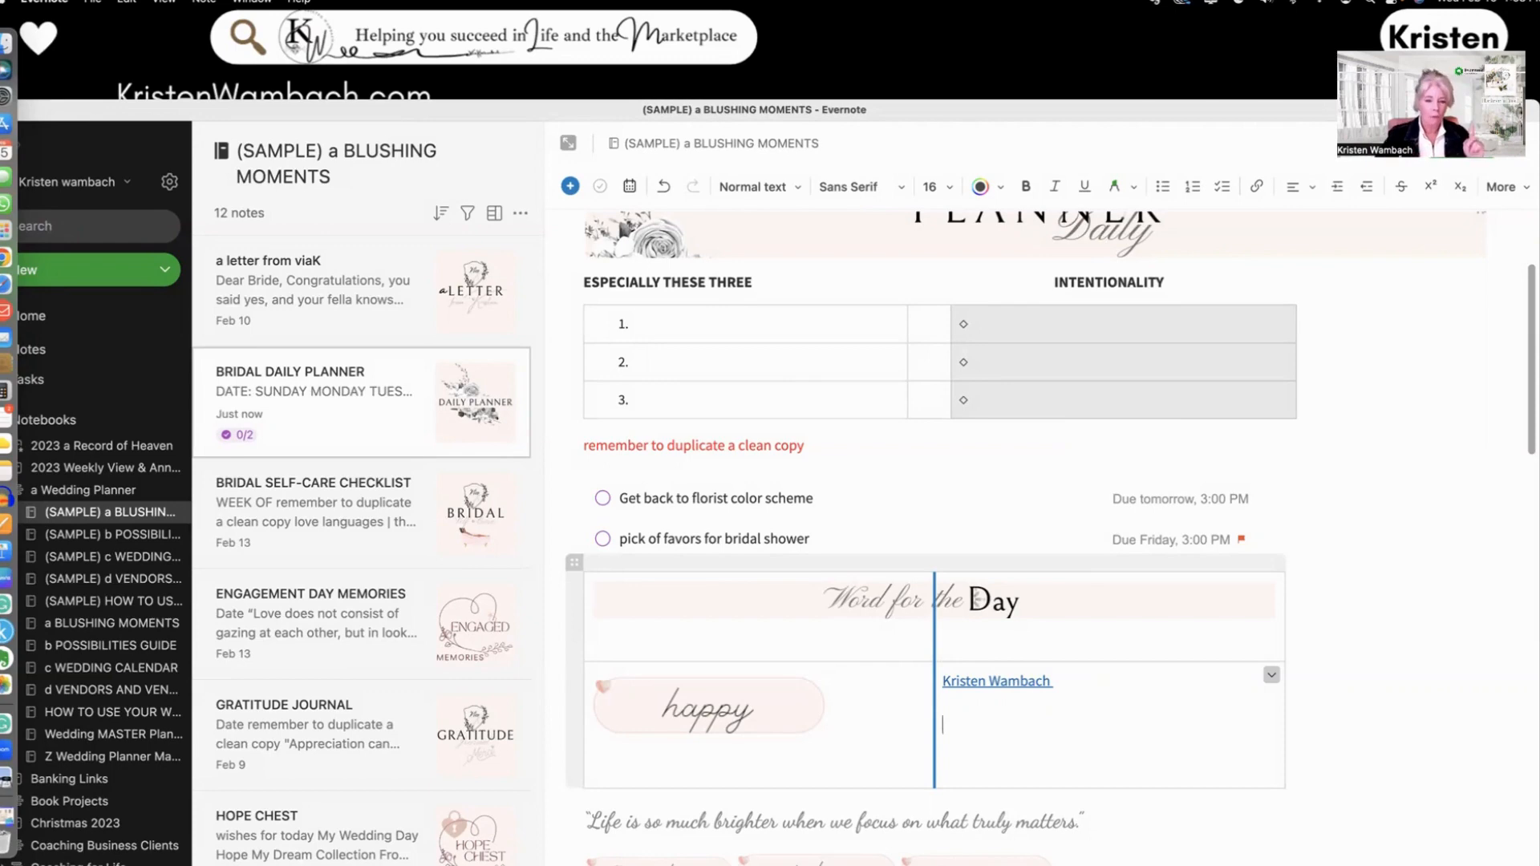
- Reinsert the FLOWER SHOP note link from (SAMPLE) d VENDORS AND VENUES one blank line below the creator's linked name
scroll(975, 600, "down", 3)
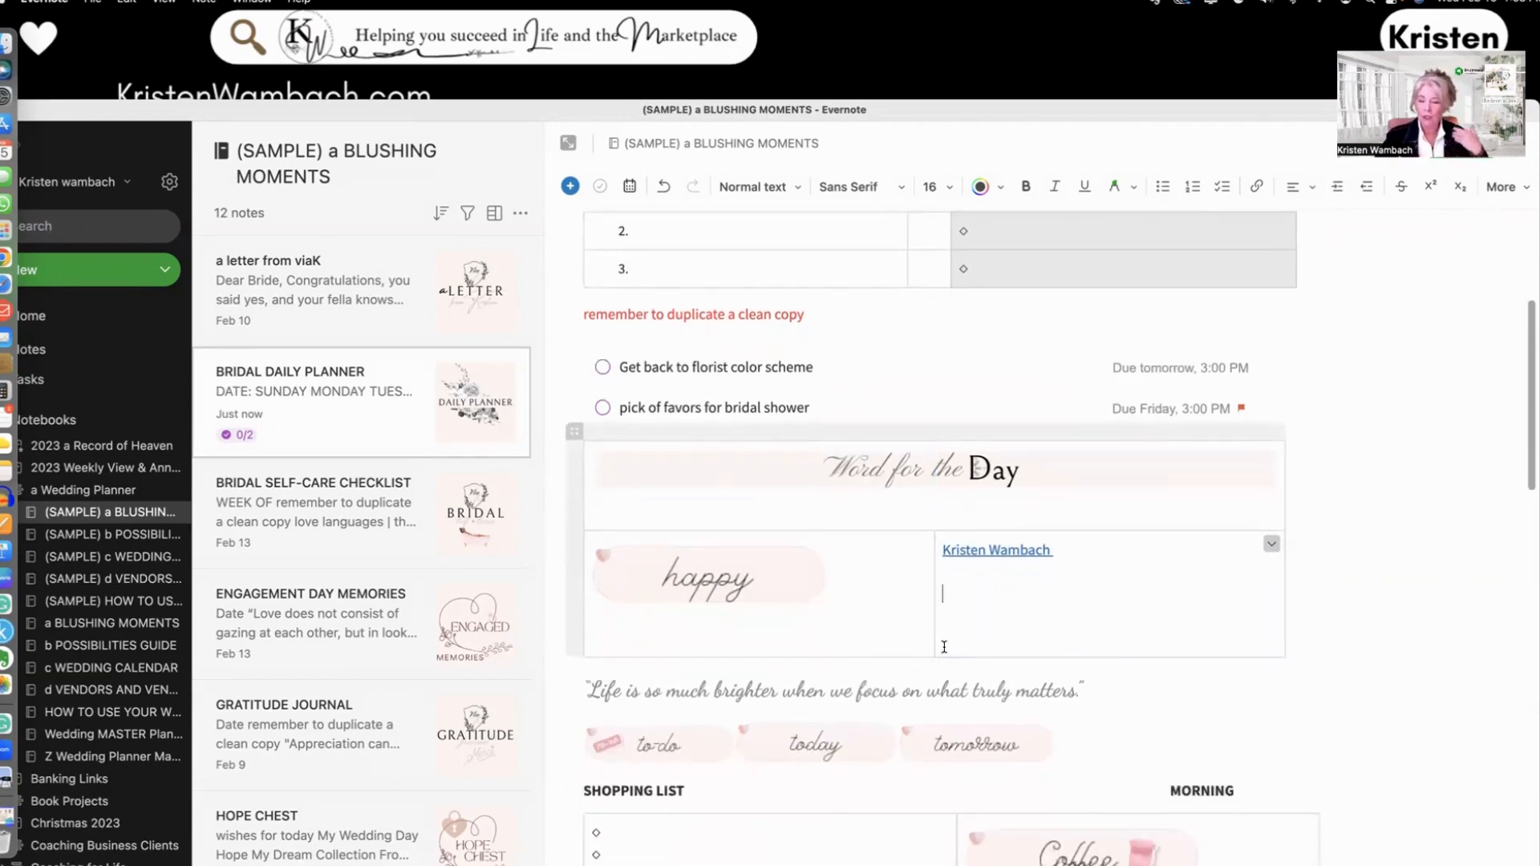
scroll(944, 647, "up", 5)
scroll(944, 646, "up", 1)
scroll(944, 647, "up", 3)
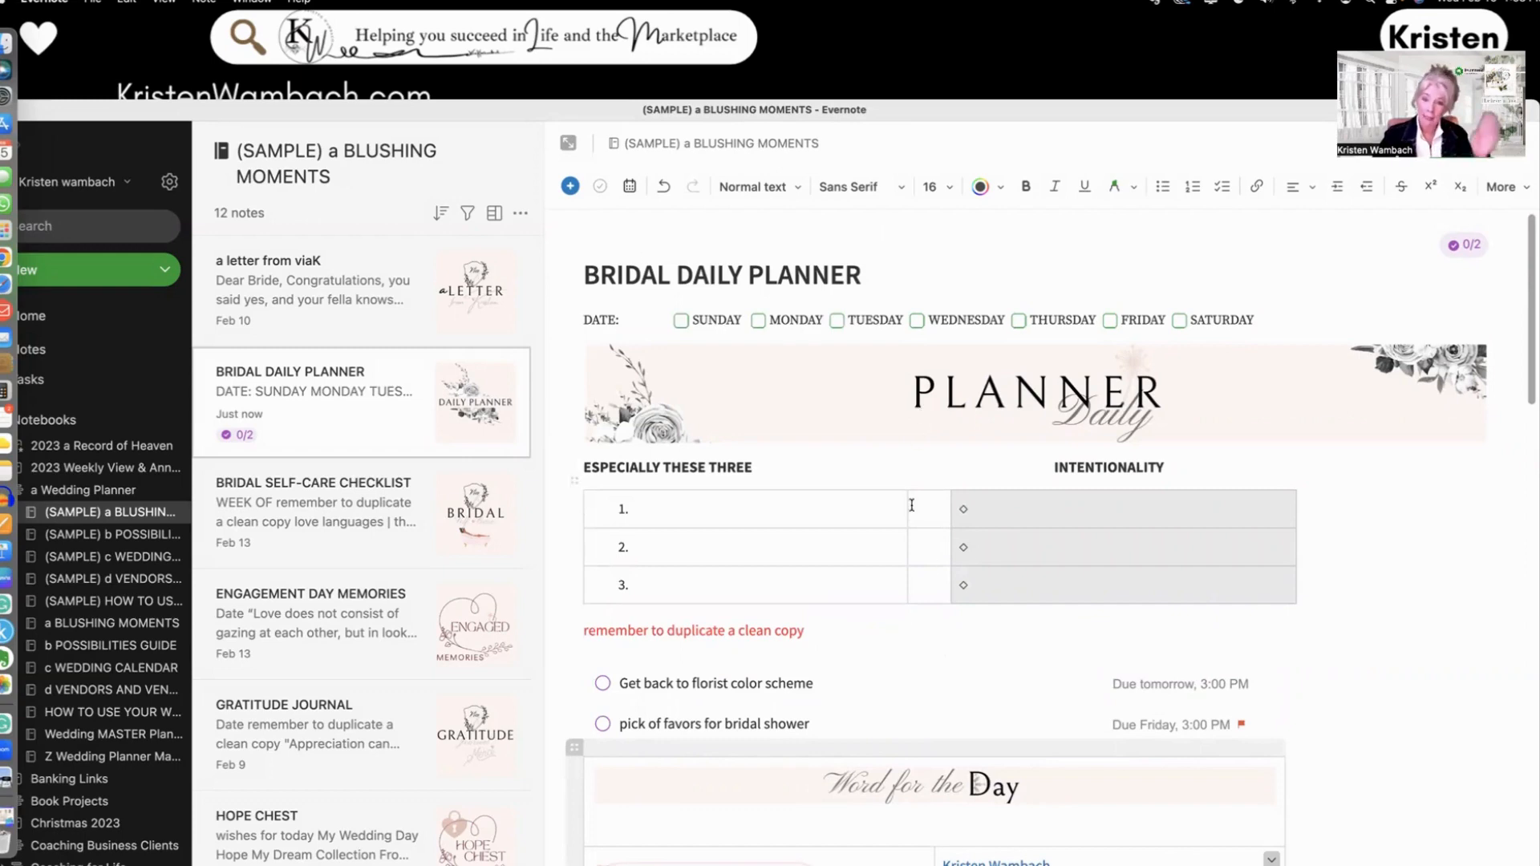
scroll(911, 504, "down", 3)
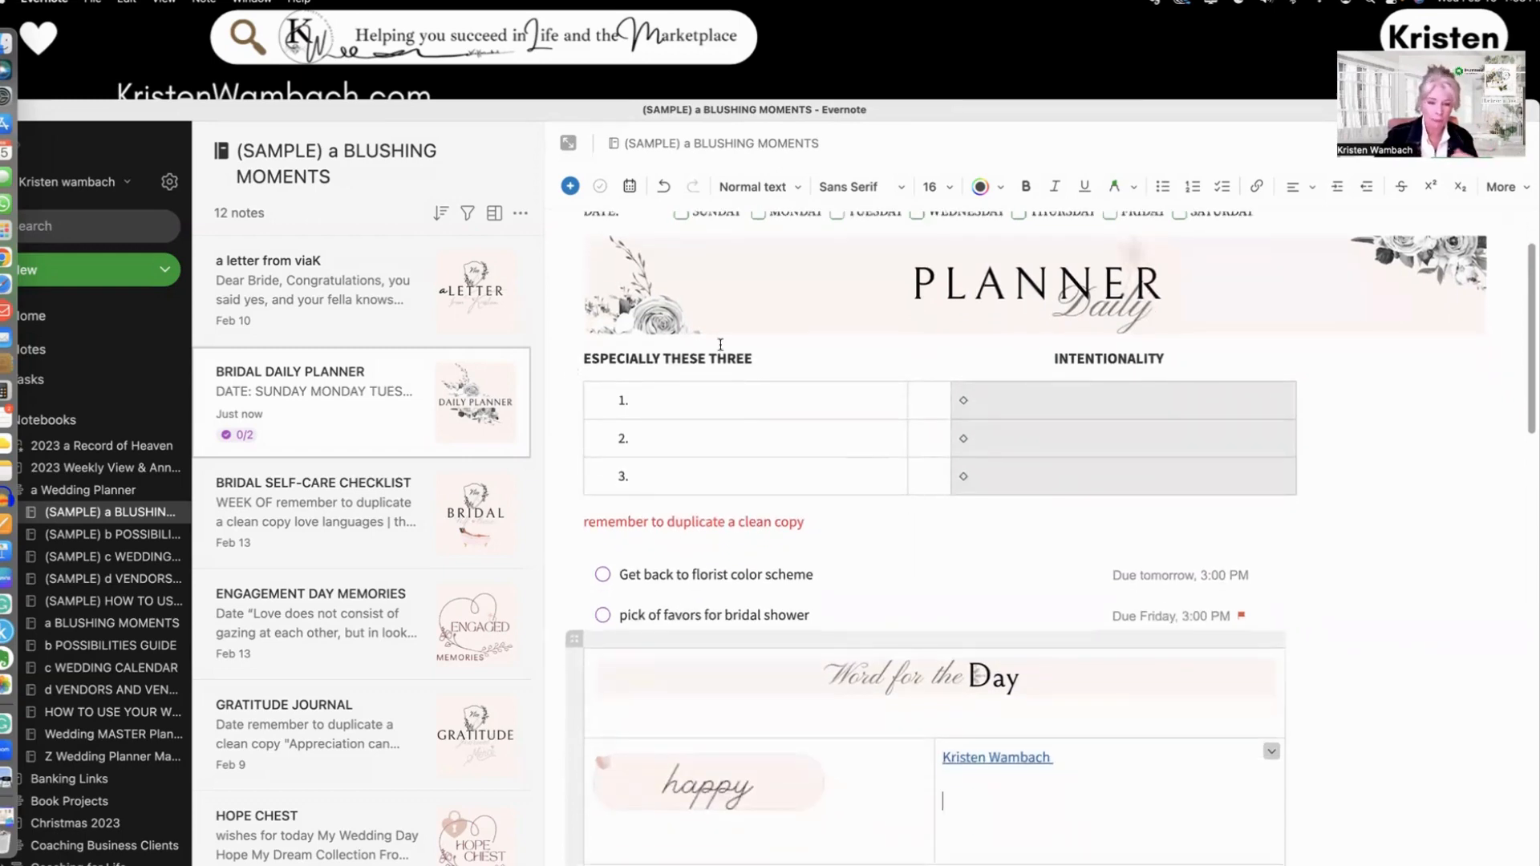
left_click(570, 187)
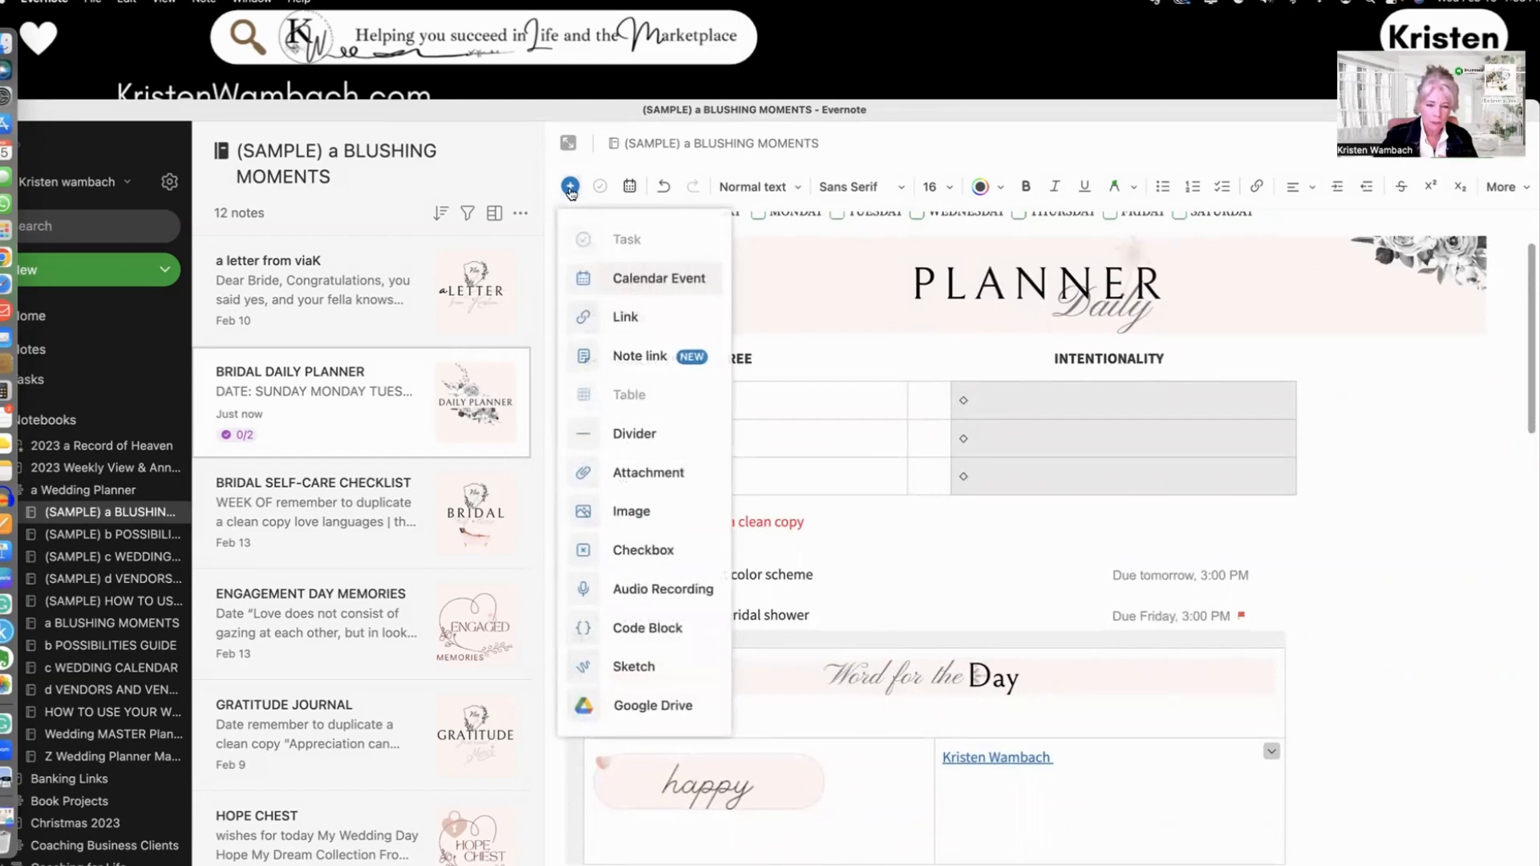
left_click(613, 359)
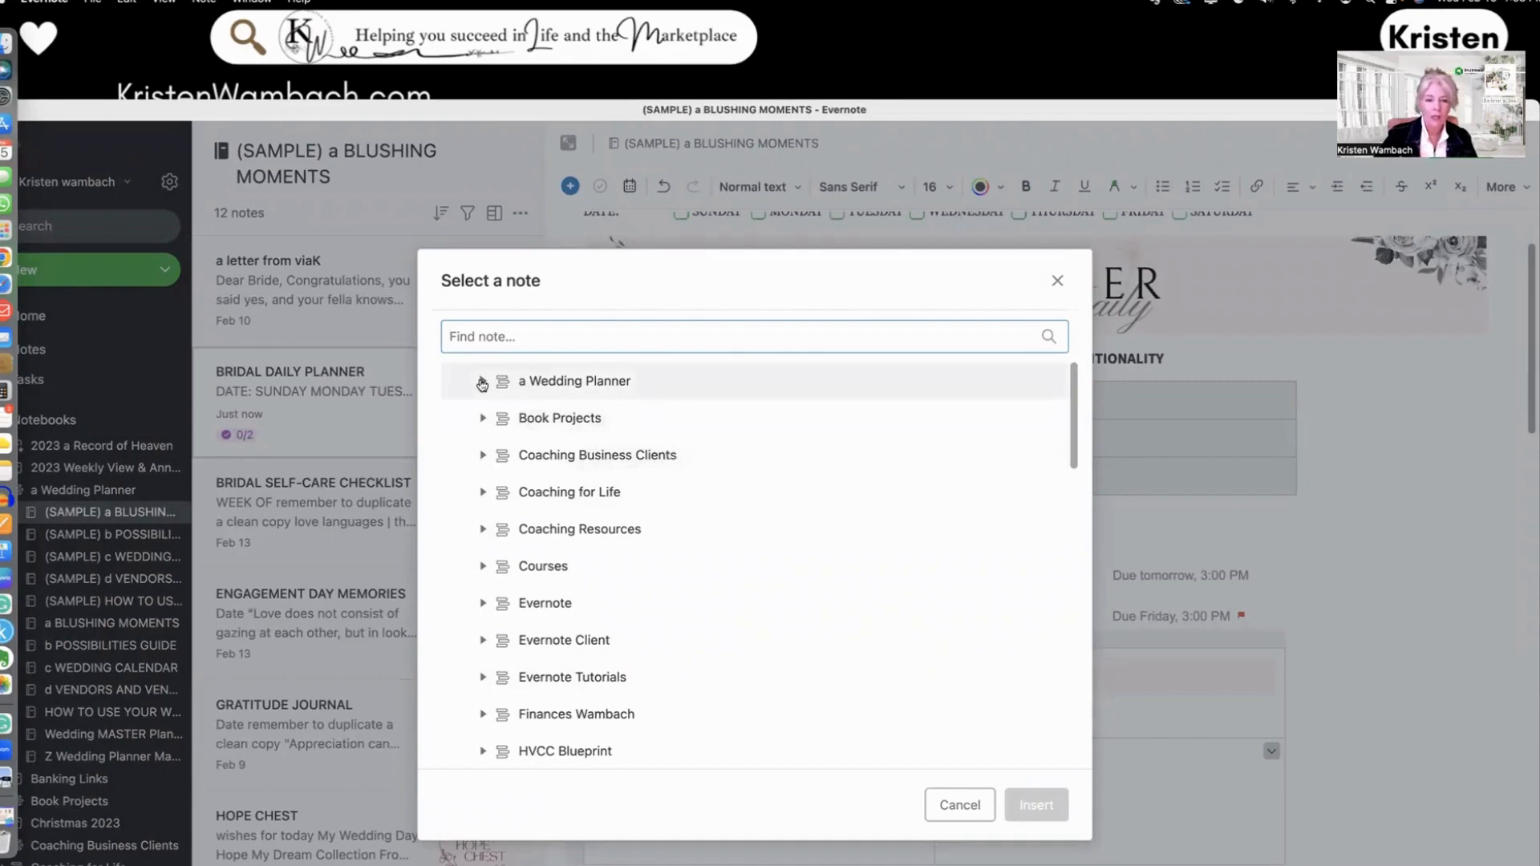
left_click(481, 382)
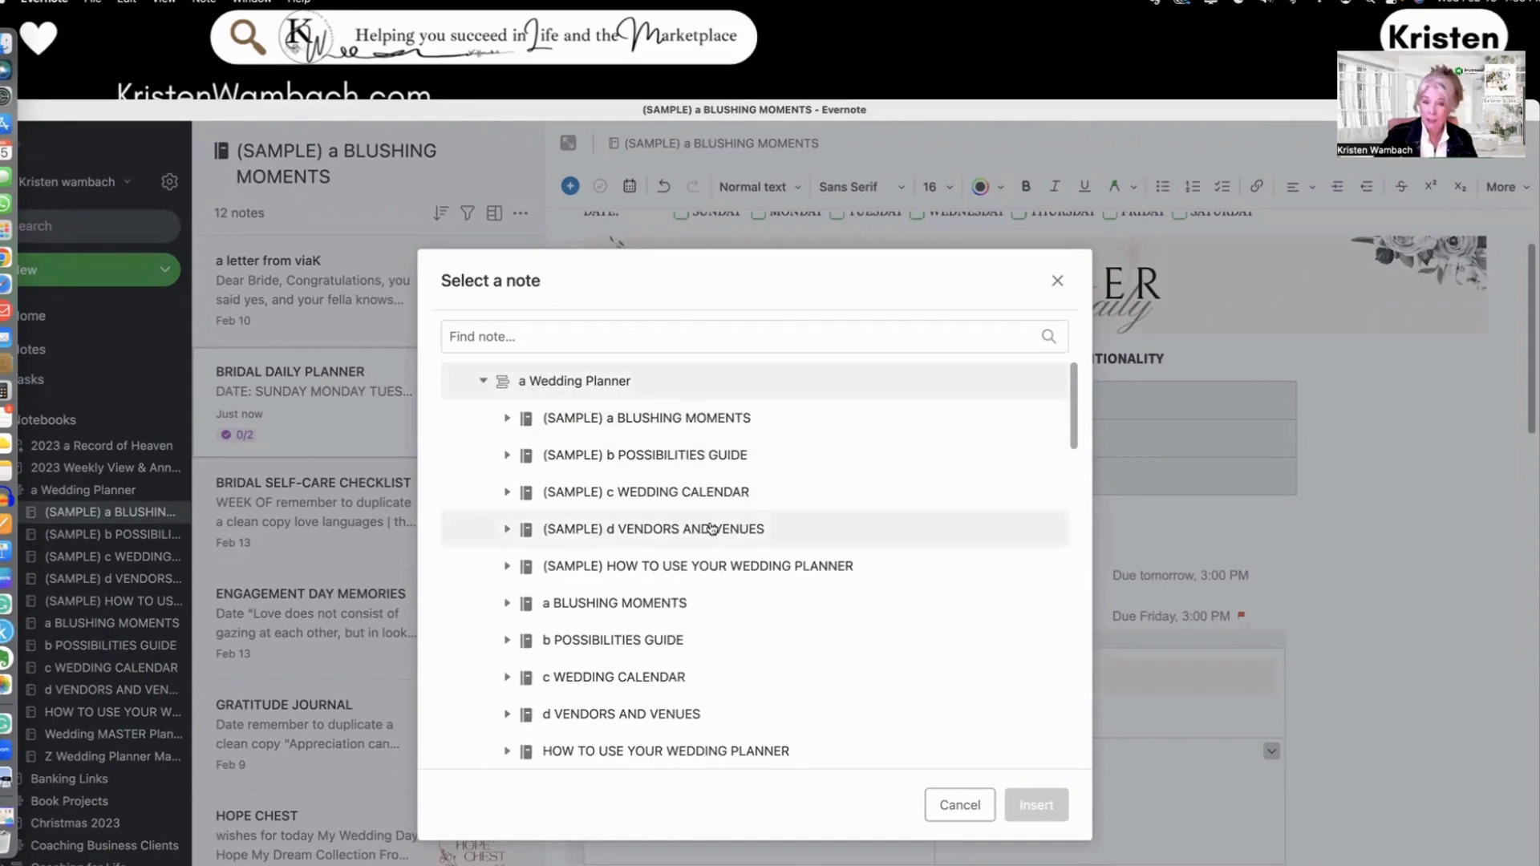
left_click(507, 530)
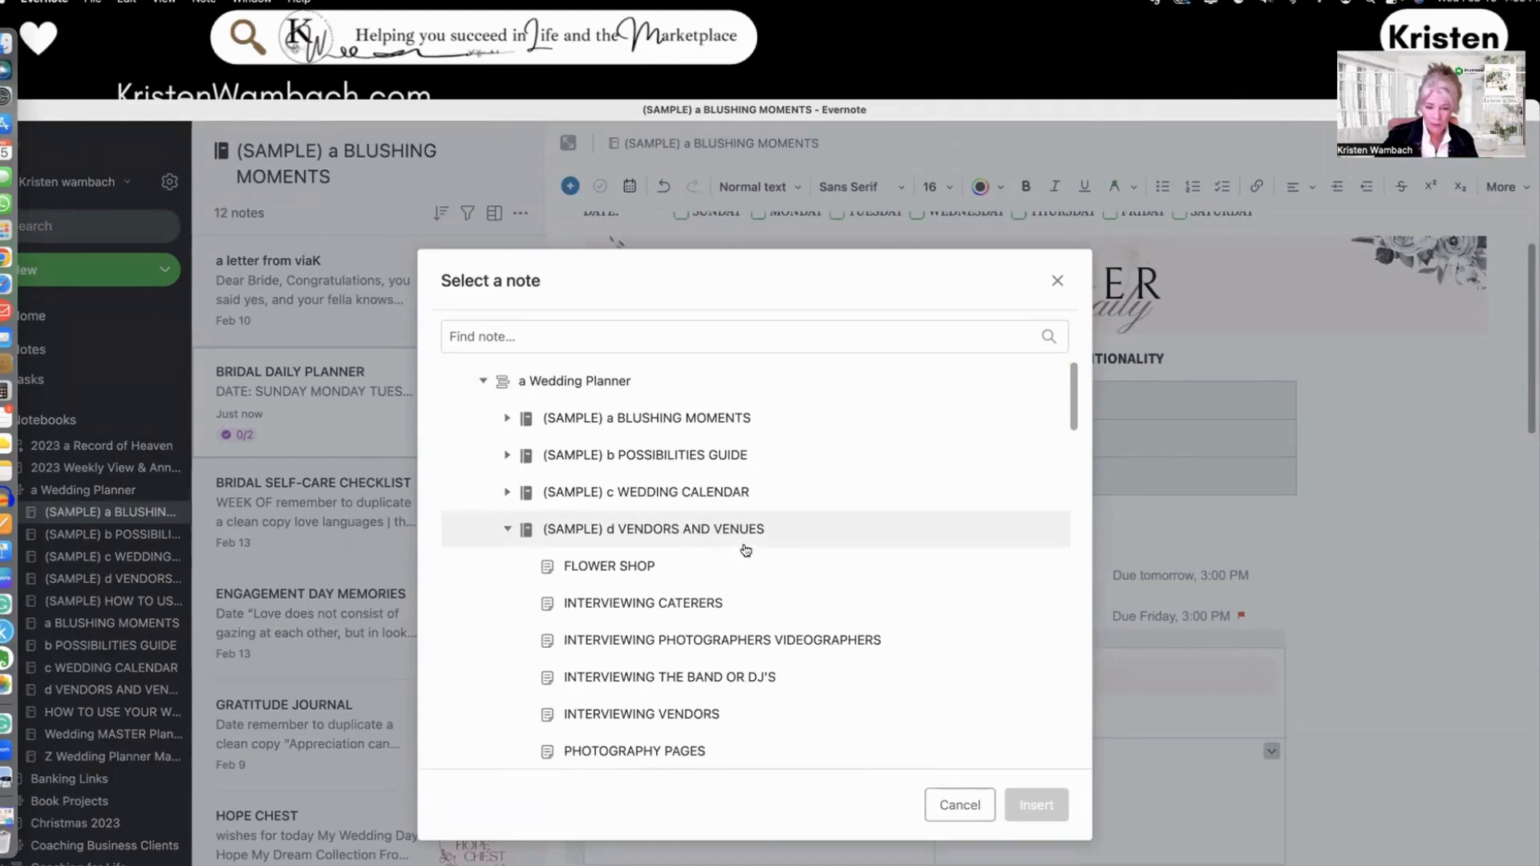
left_click(650, 570)
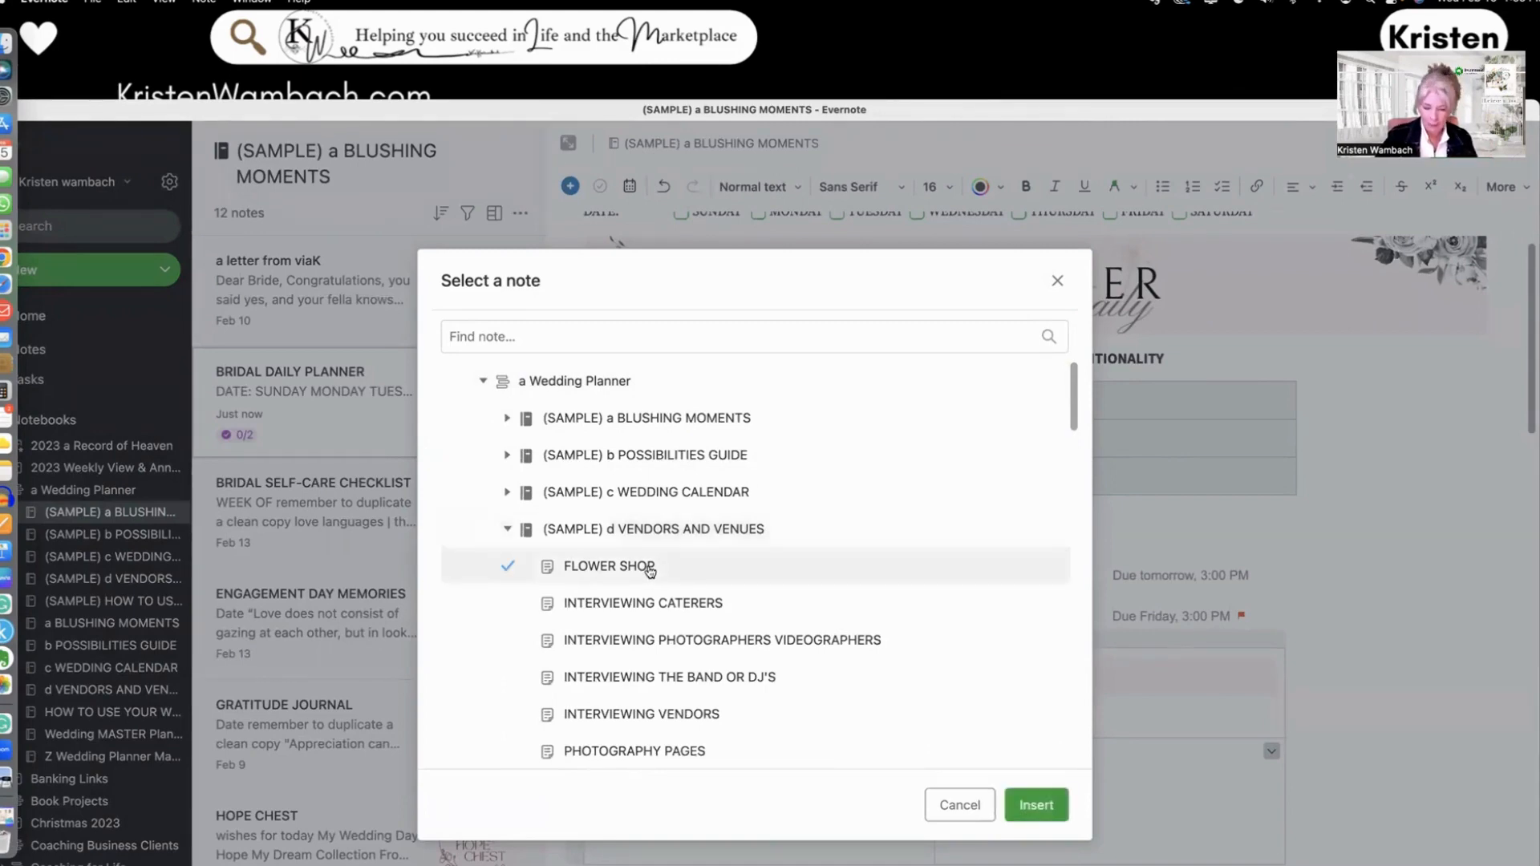
left_click(1036, 805)
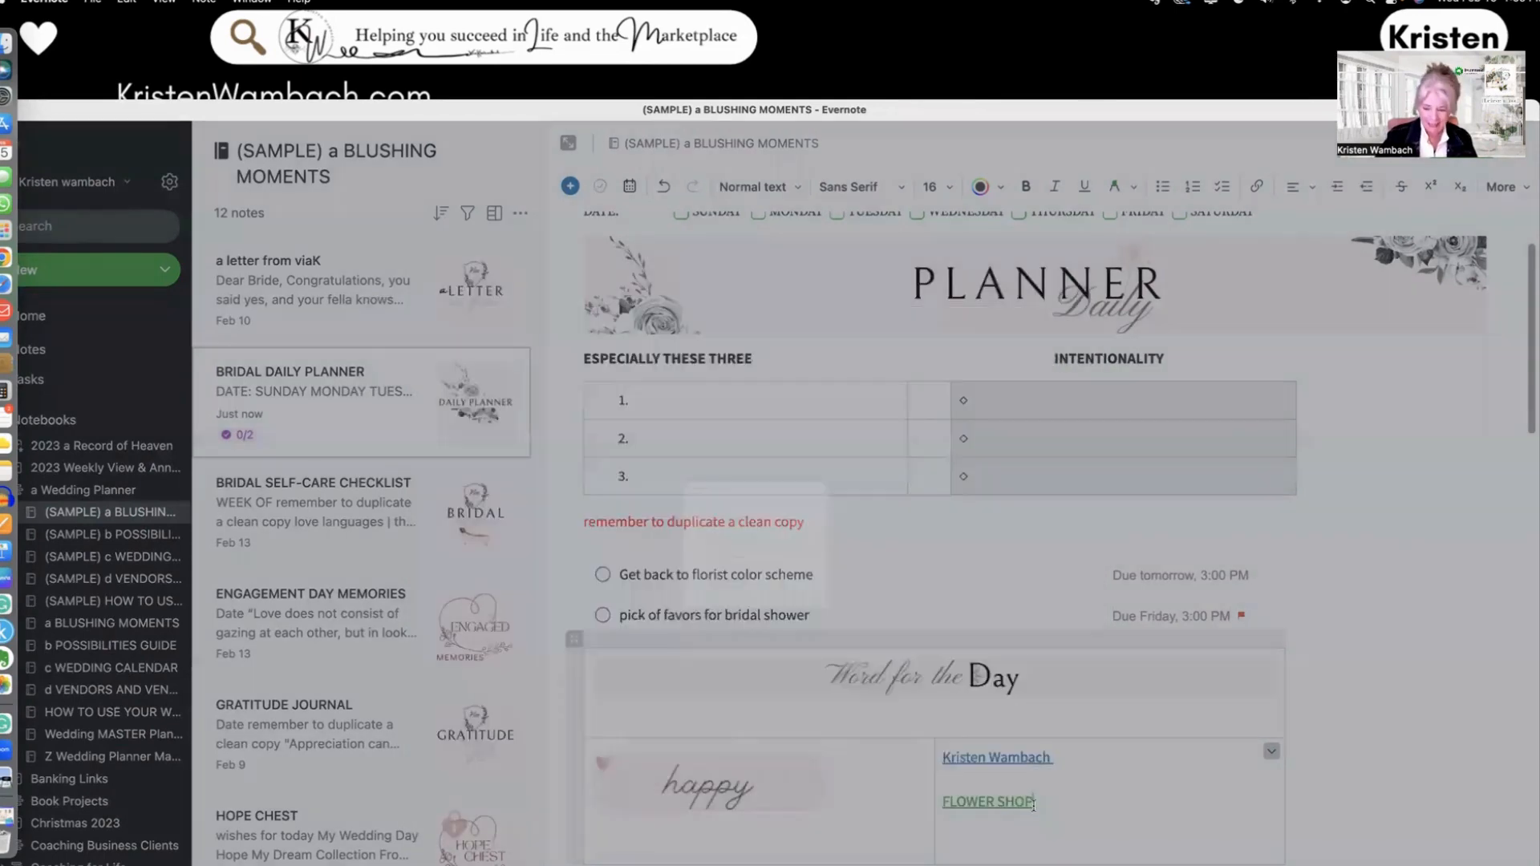
- Follow the FLOWER SHOP link to review that note's banner and checklists, and move the window to reveal the full notebook sidebar
scroll(946, 729, "down", 1)
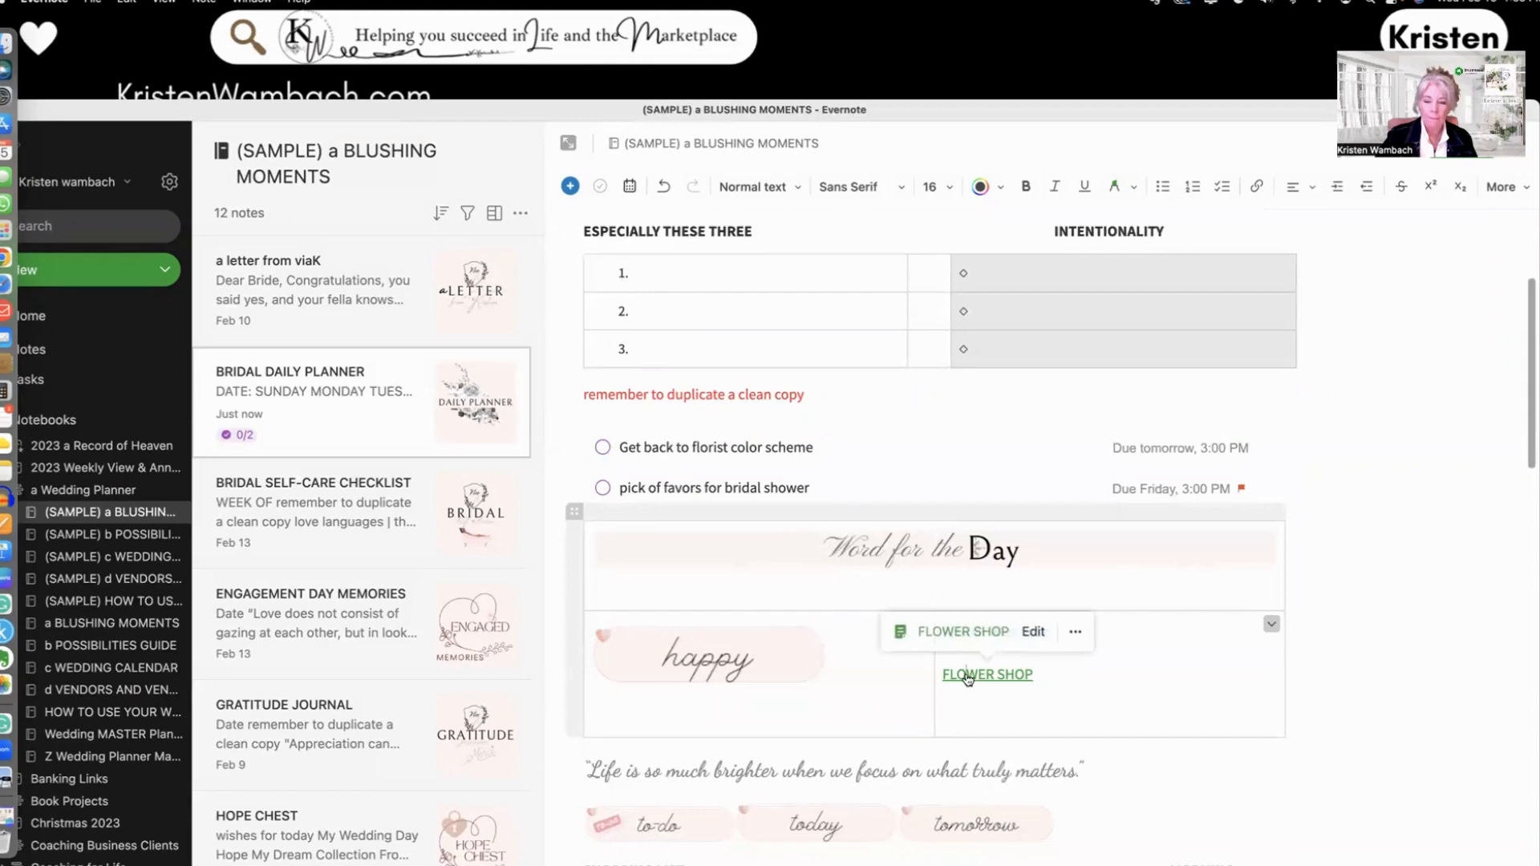
left_click(967, 676)
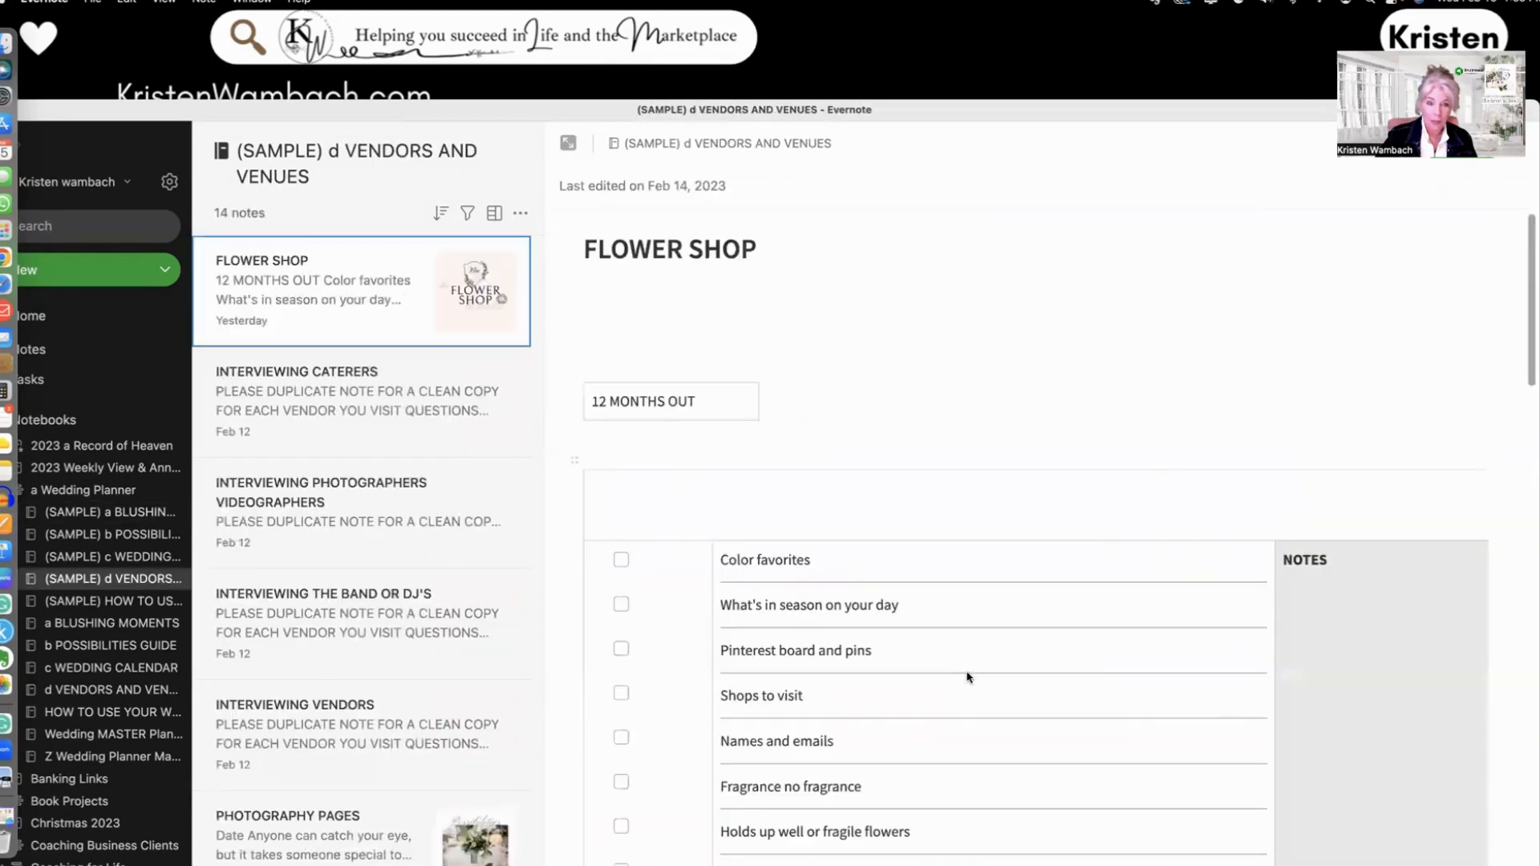
scroll(968, 676, "down", 10)
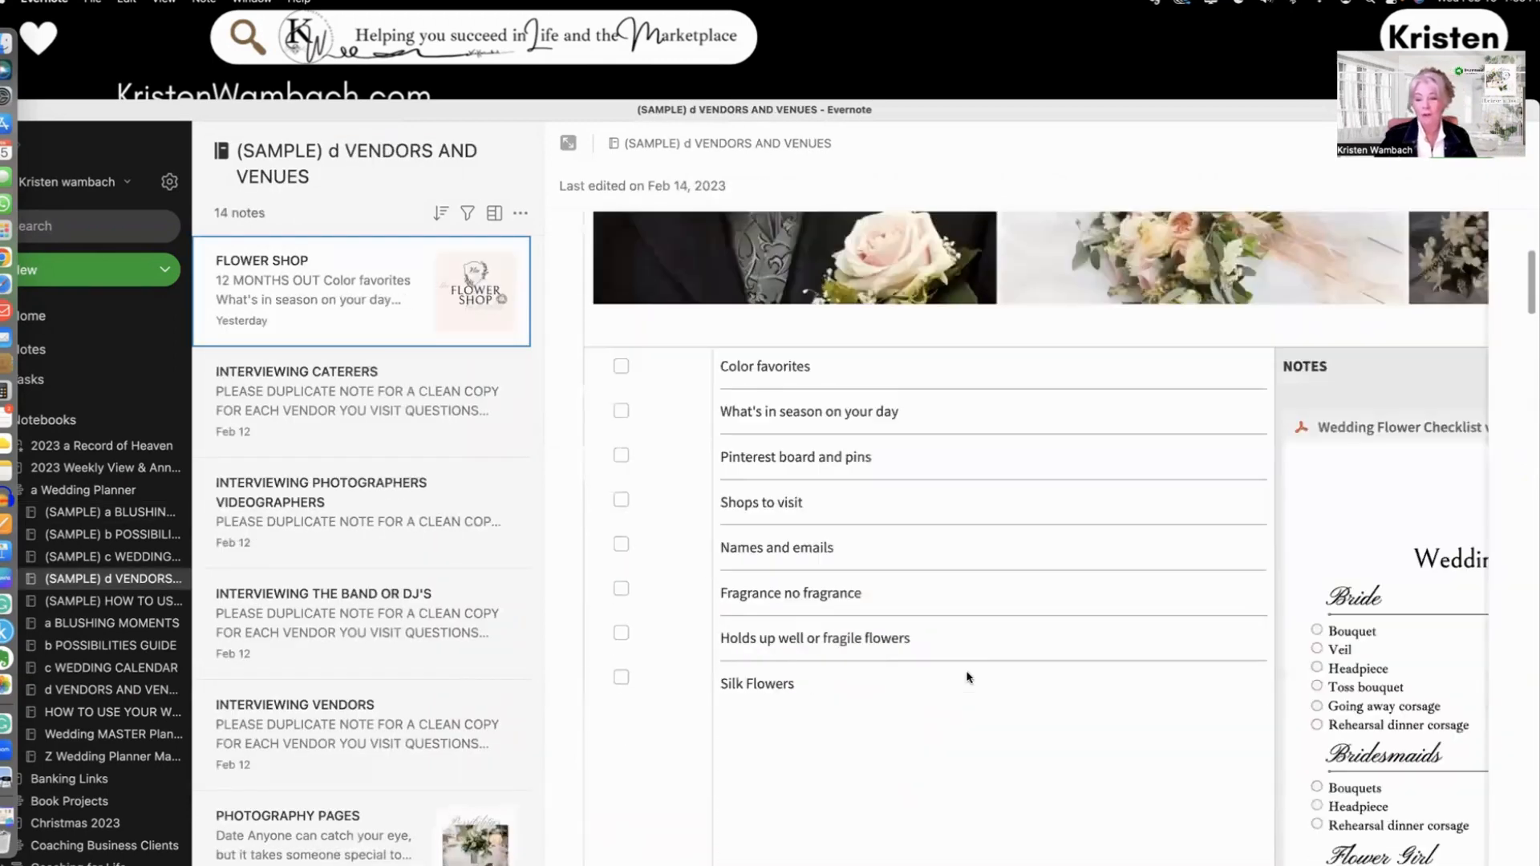
scroll(968, 678, "up", 10)
scroll(967, 678, "down", 4)
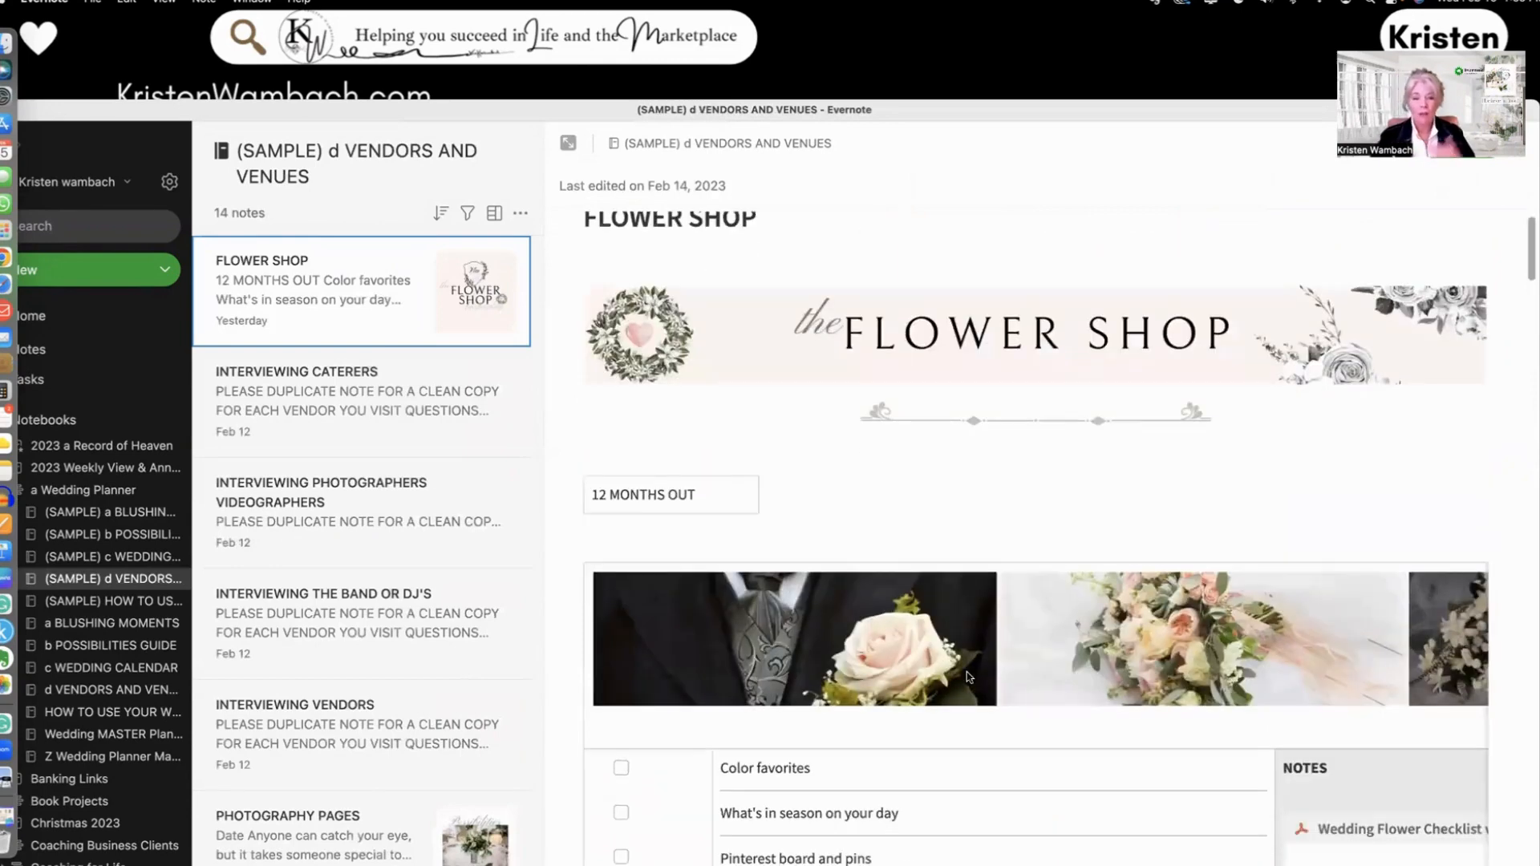
scroll(968, 678, "down", 12)
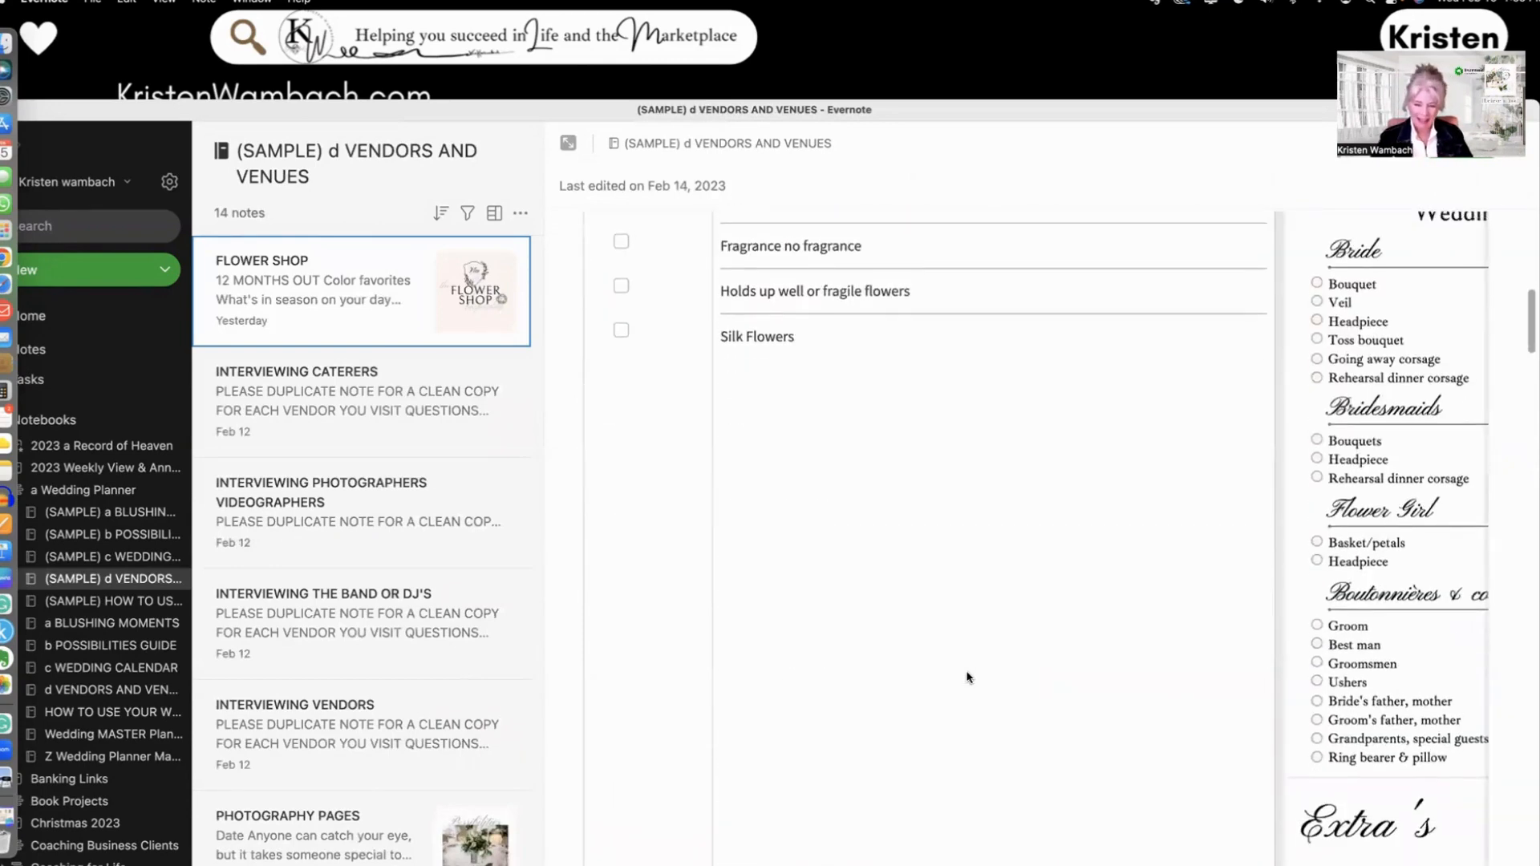
scroll(967, 678, "up", 6)
scroll(968, 676, "up", 10)
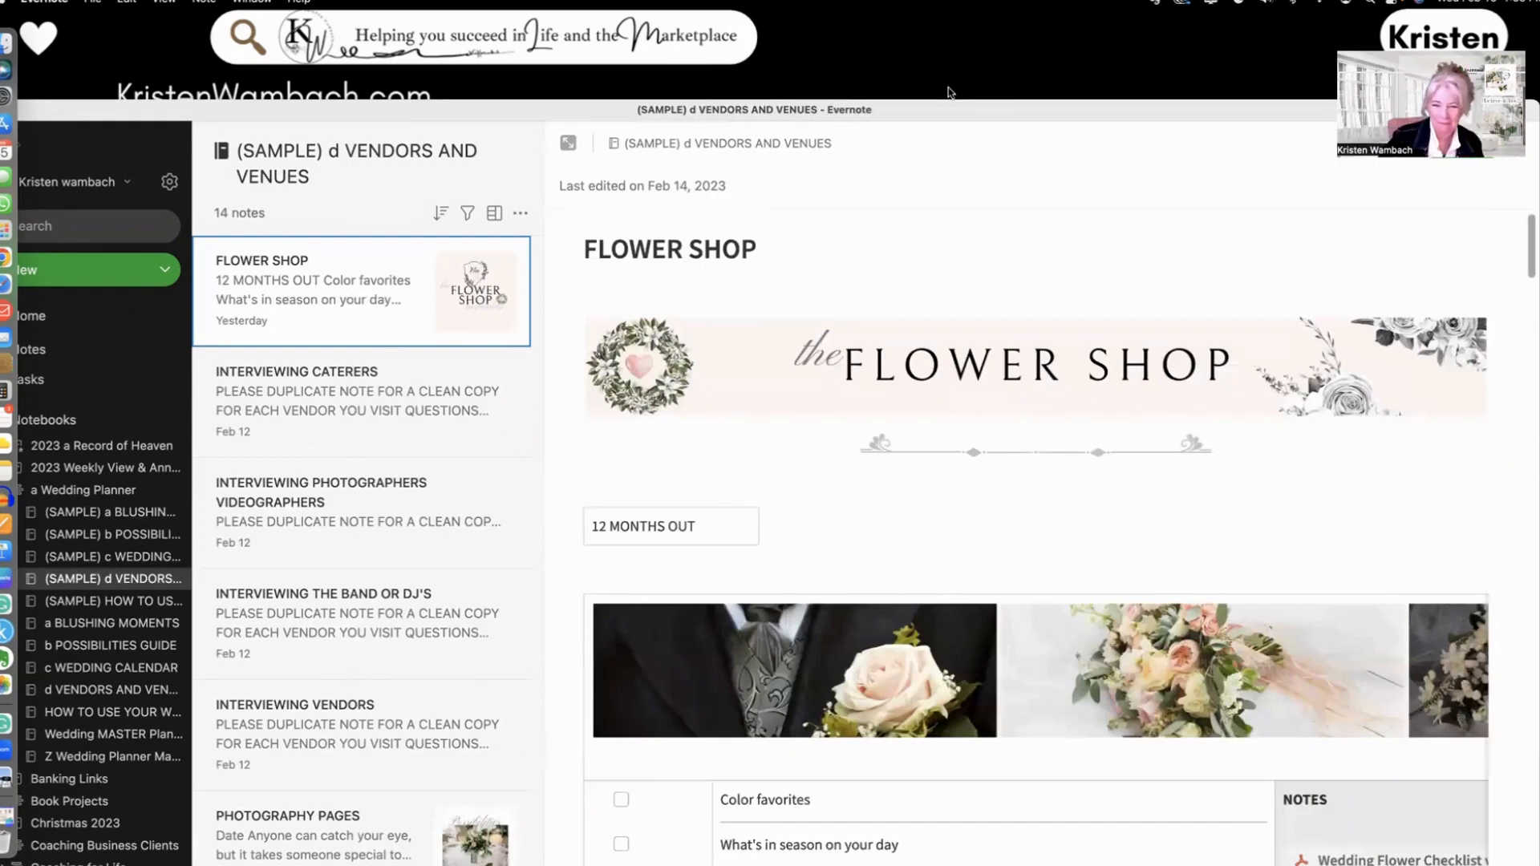
left_click_drag(931, 116, 1096, 119)
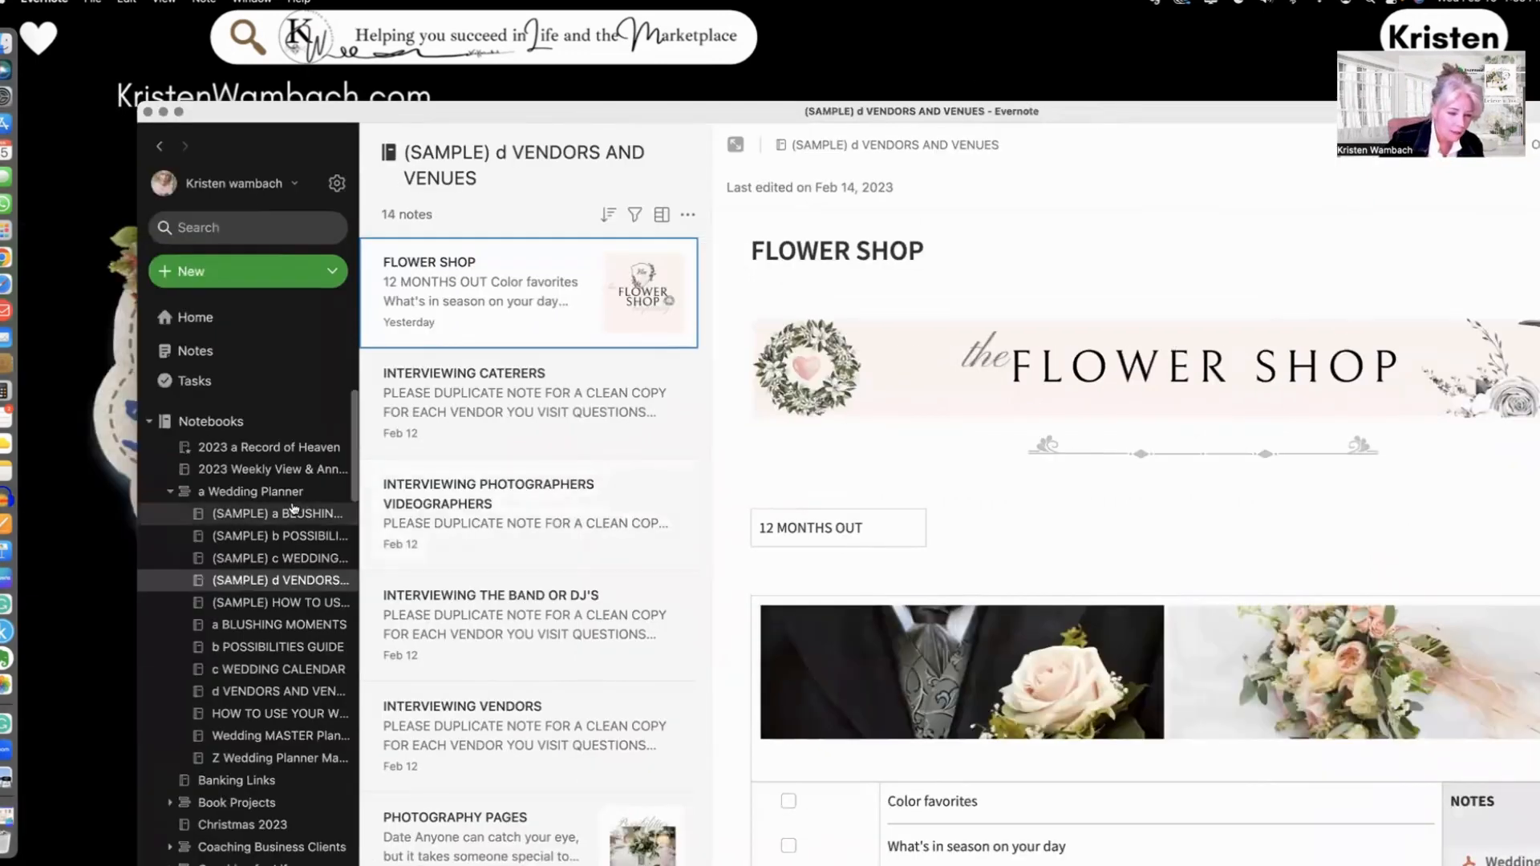
- Return to the BRIDAL DAILY PLANNER note in the (SAMPLE) a BLUSHING MOMENTS notebook and shift the window to show more of the note
left_click(295, 516)
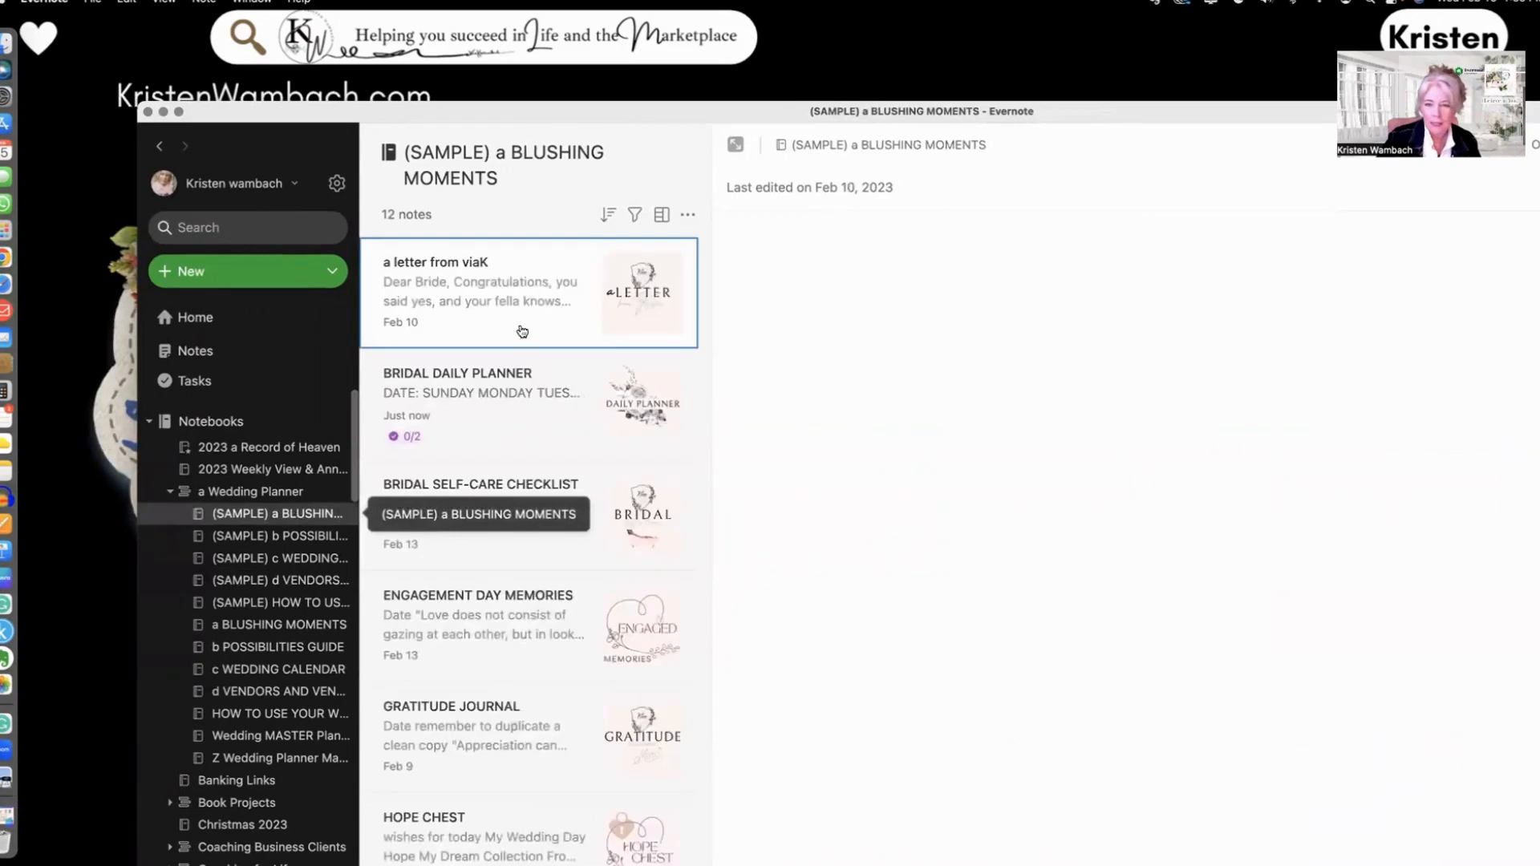
left_click_drag(1071, 116, 923, 119)
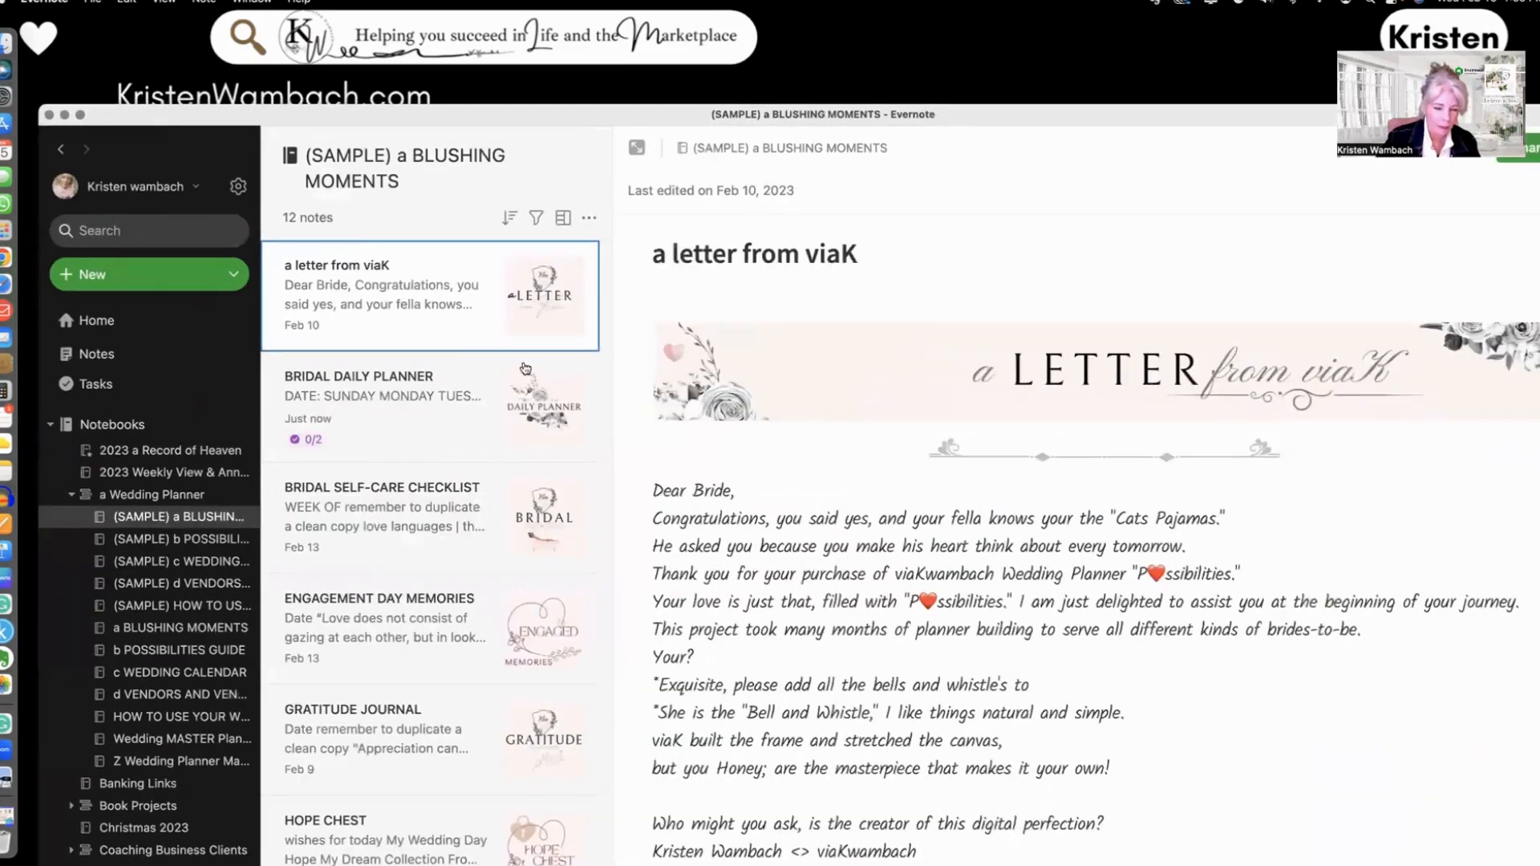
left_click(369, 383)
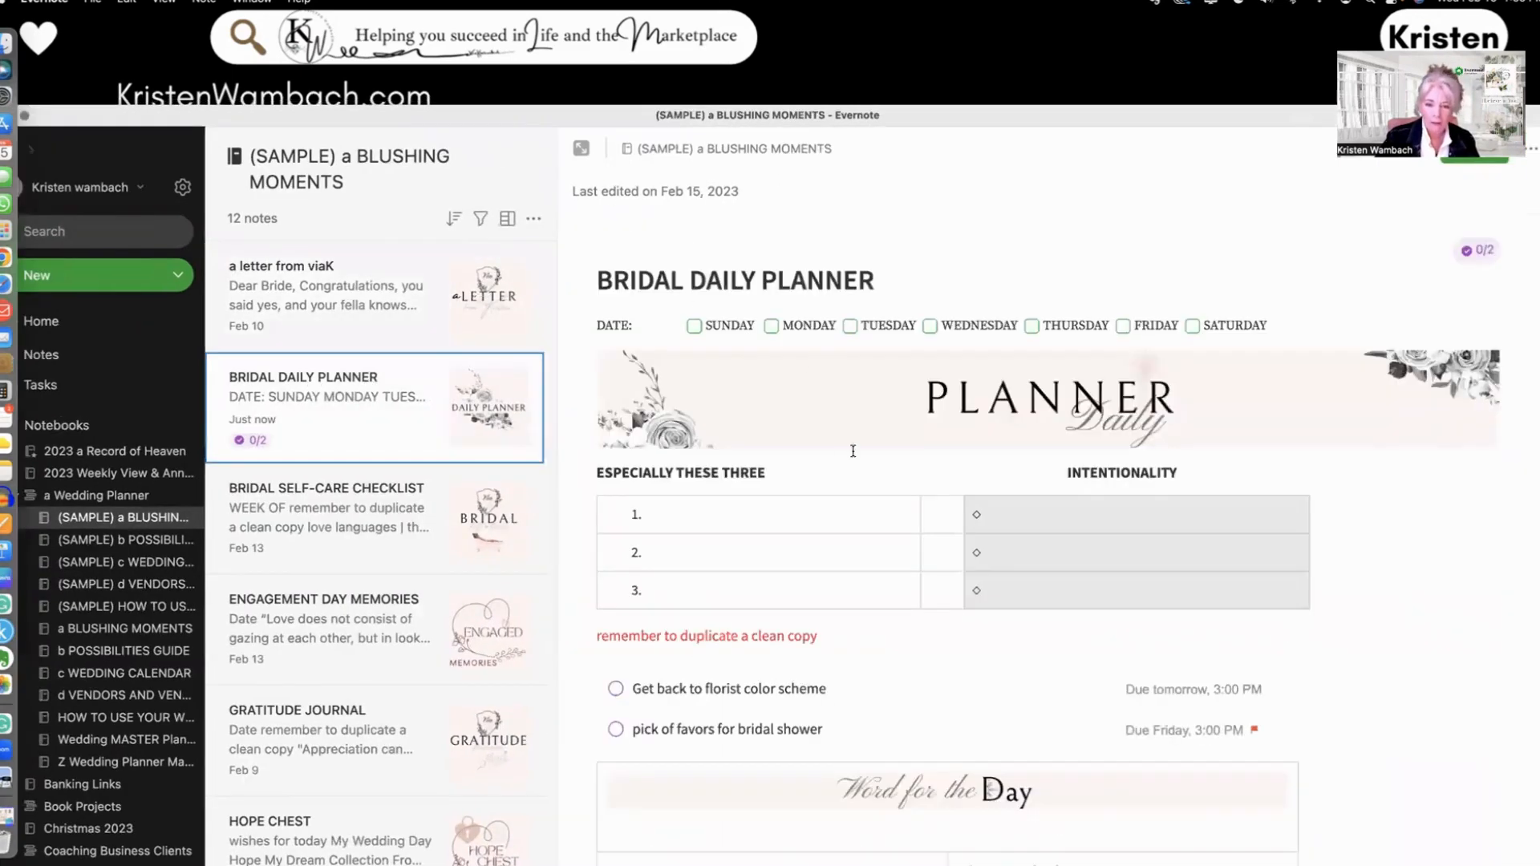
- Insert a divider on the blank line beneath the red "remember to duplicate a clean copy" reminder
left_click(661, 322)
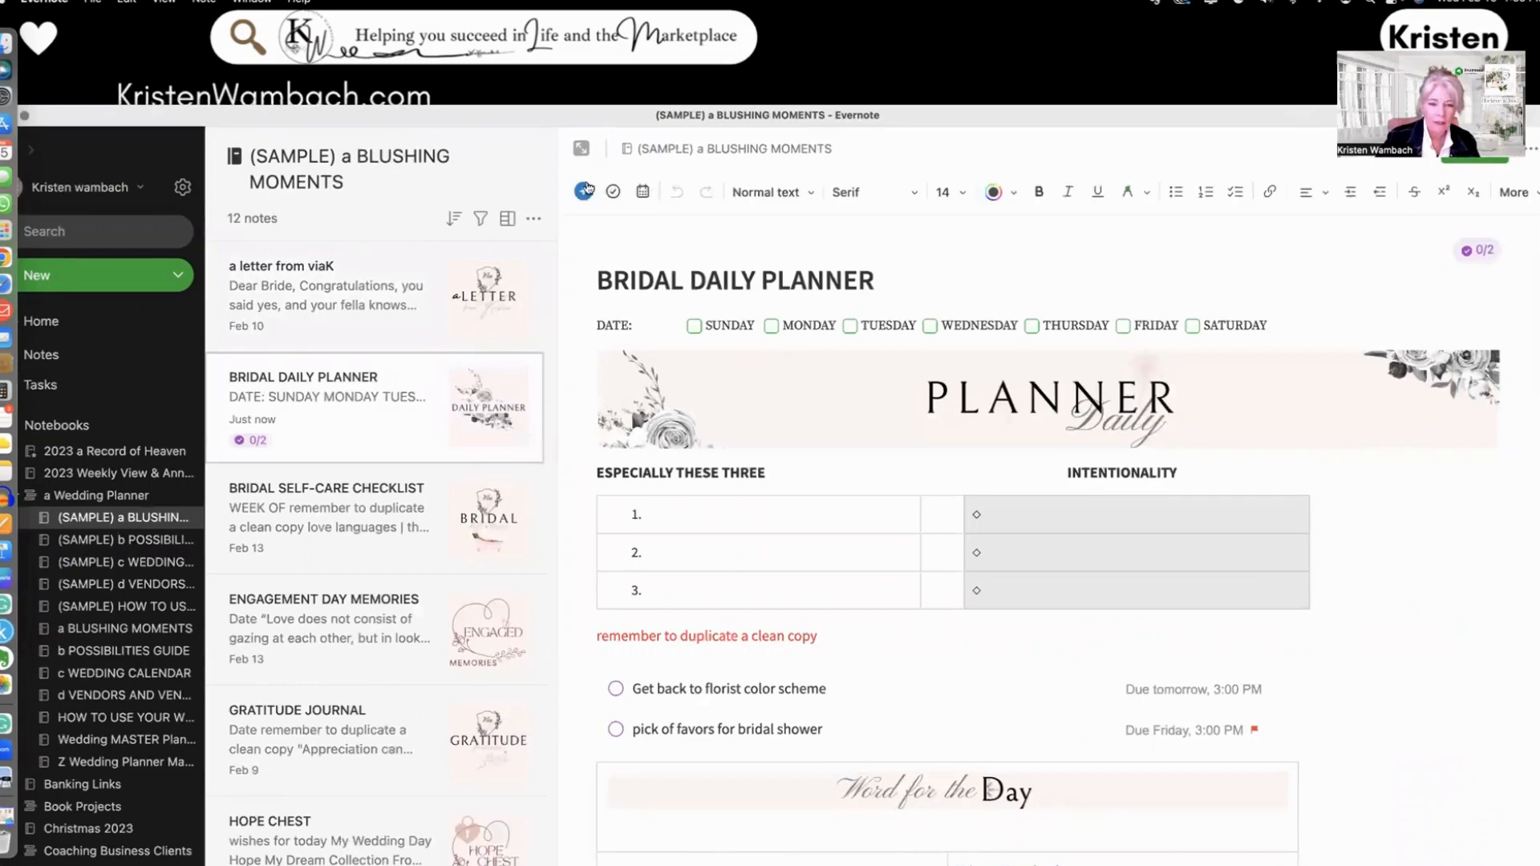
left_click(584, 191)
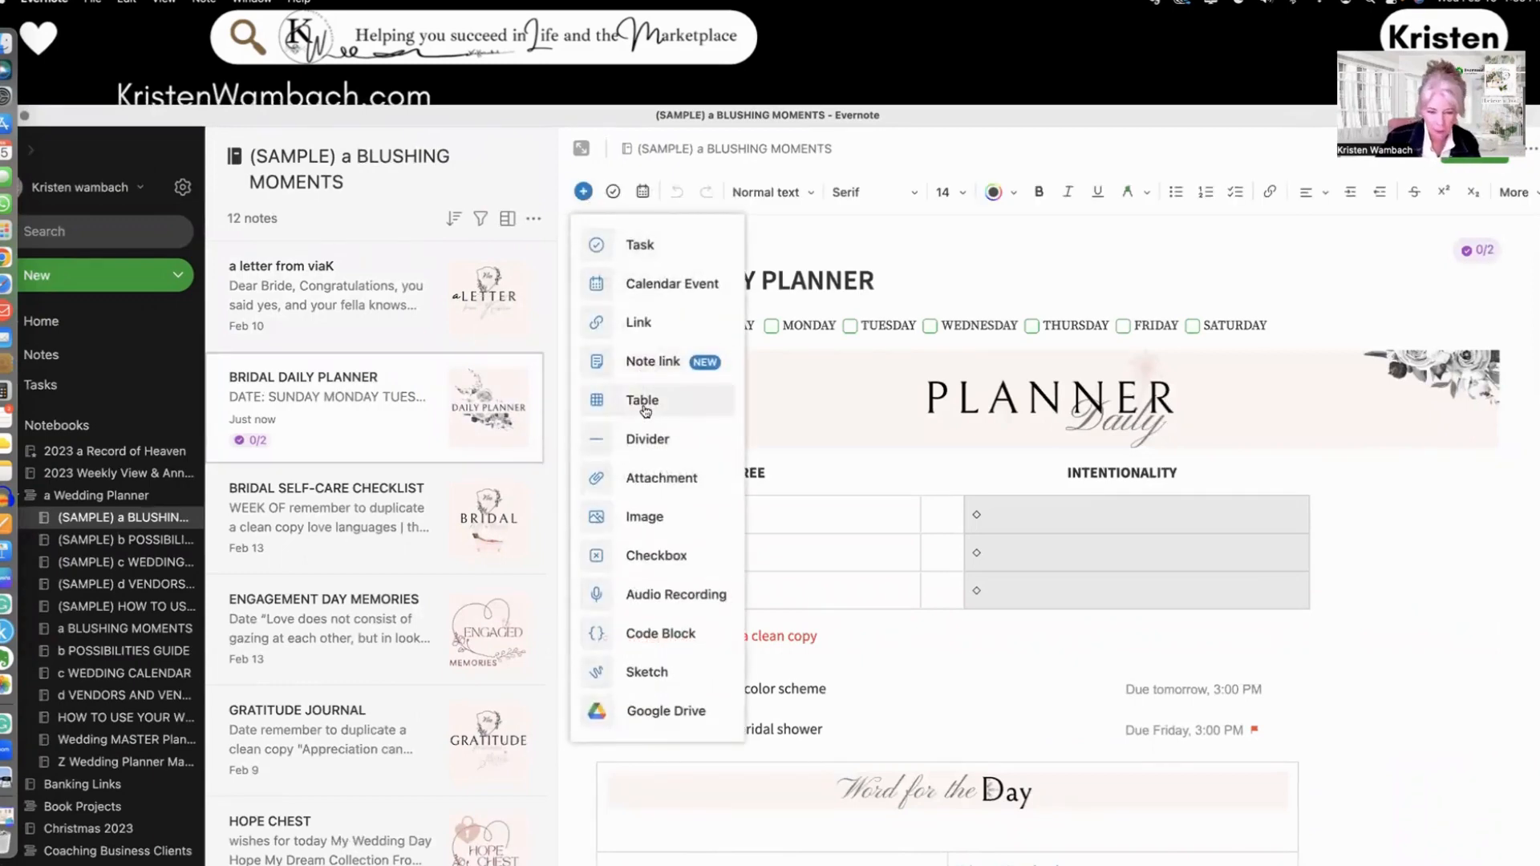
left_click(881, 522)
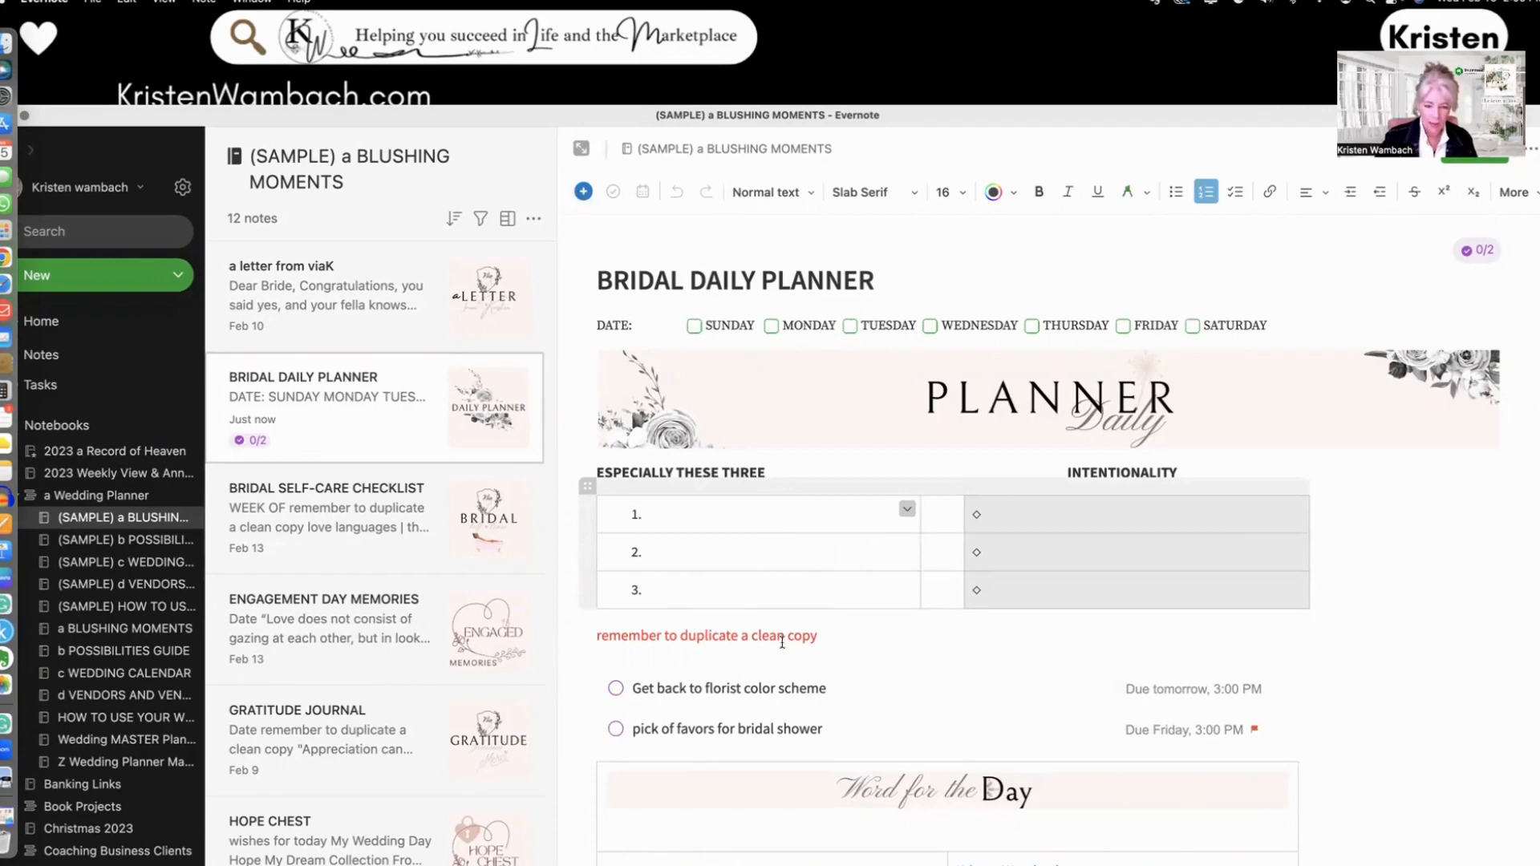
left_click(623, 657)
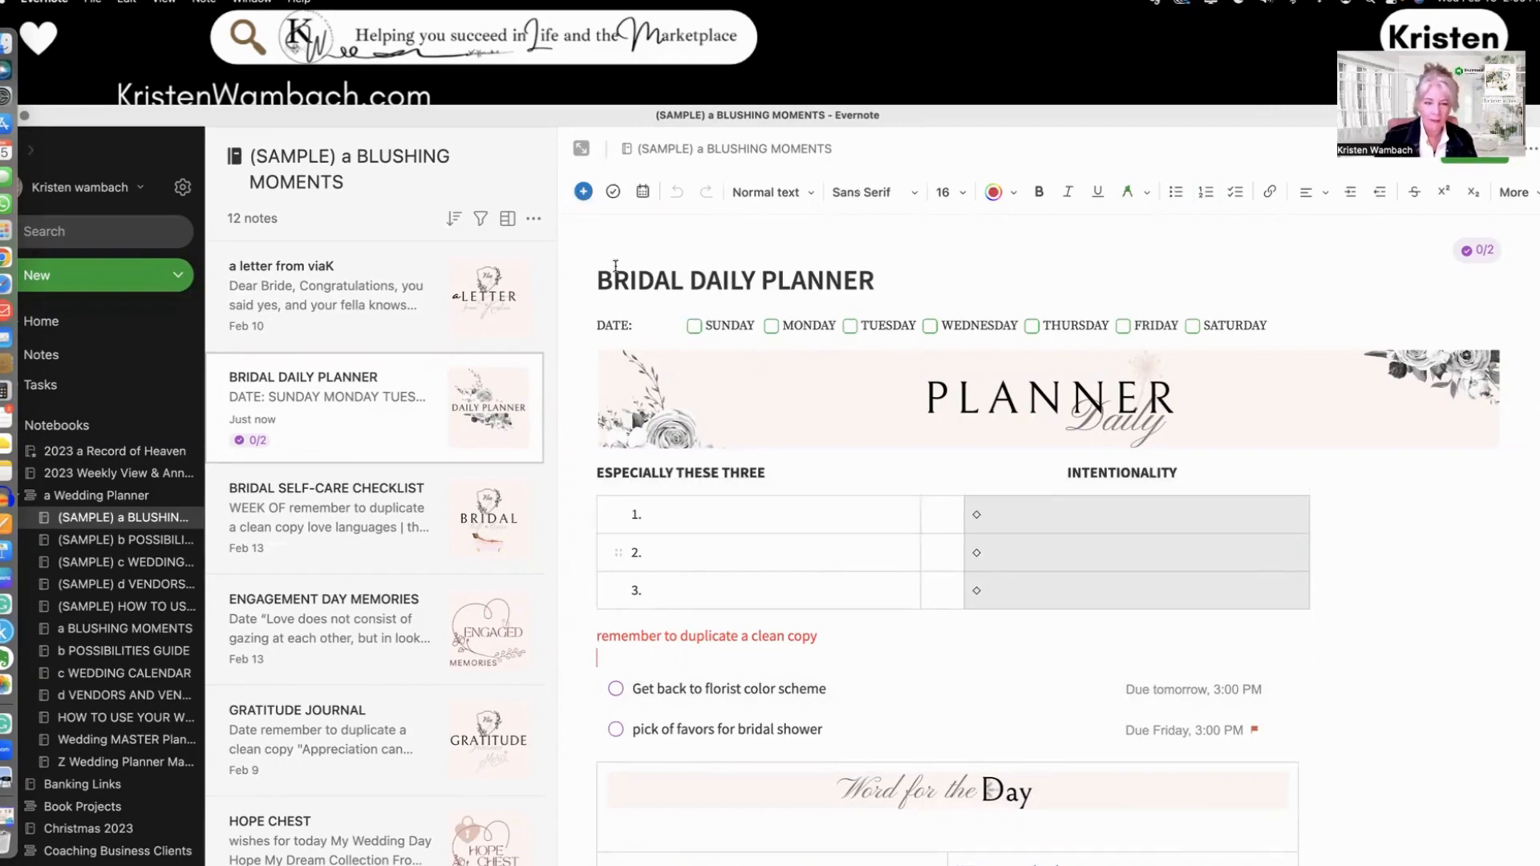
left_click(584, 193)
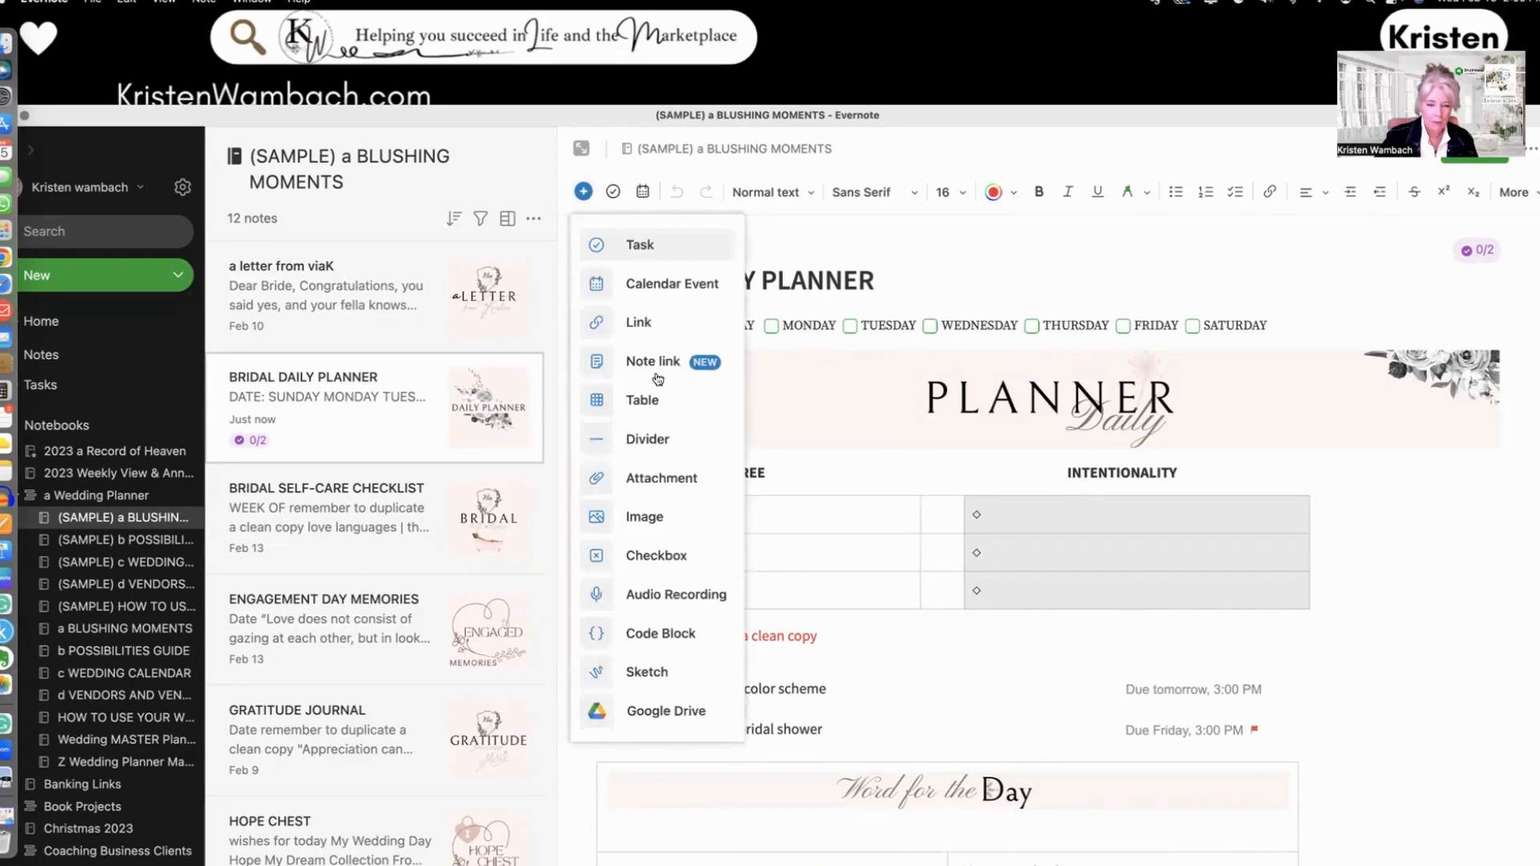
left_click(642, 441)
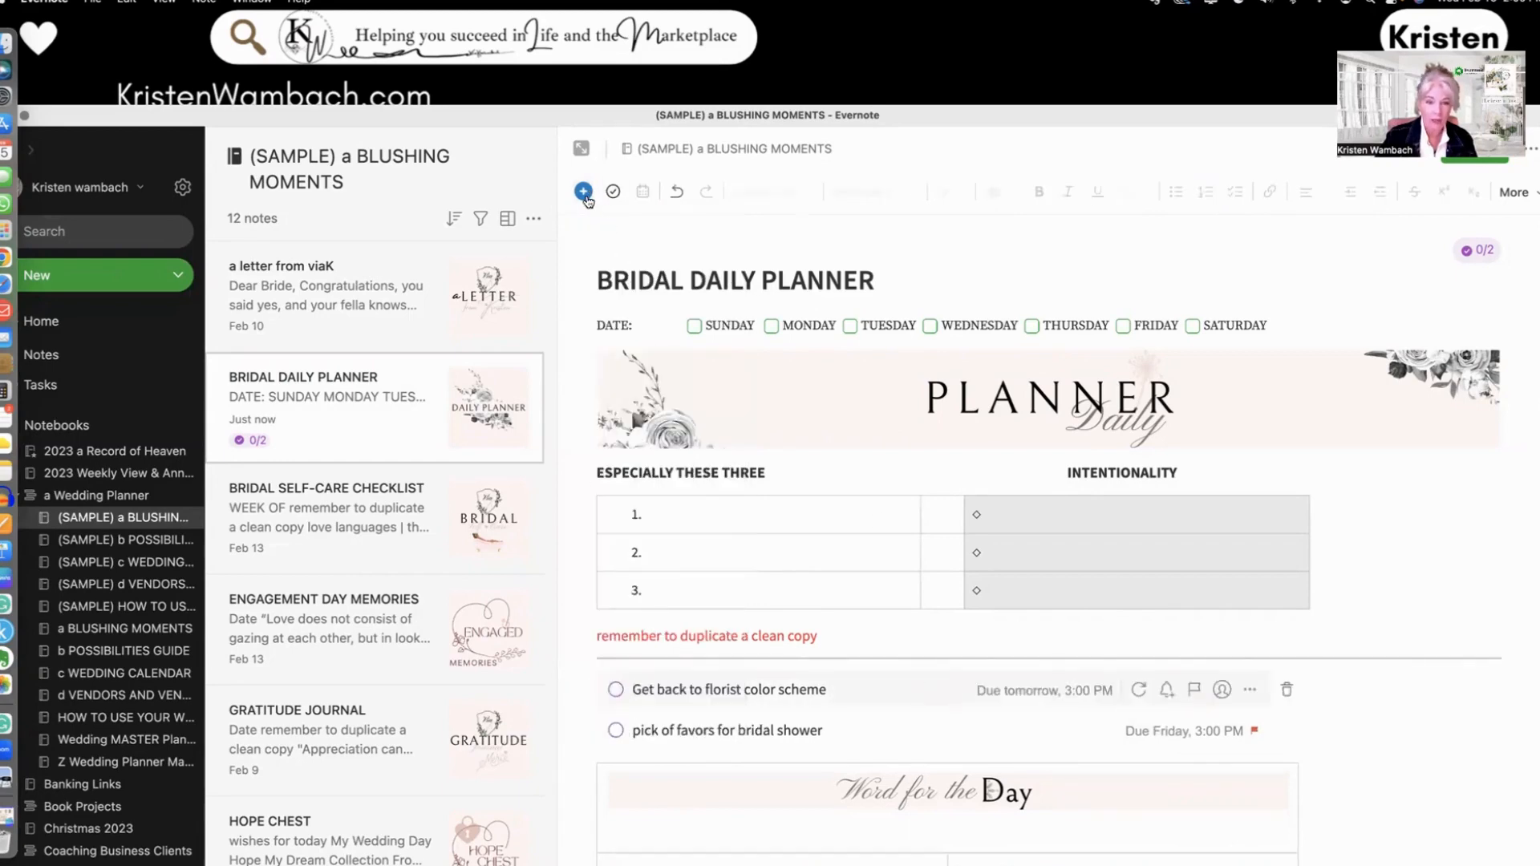
- Add two checkboxes beneath the diamond bullets in the SHOPPING LIST cell
left_click(584, 193)
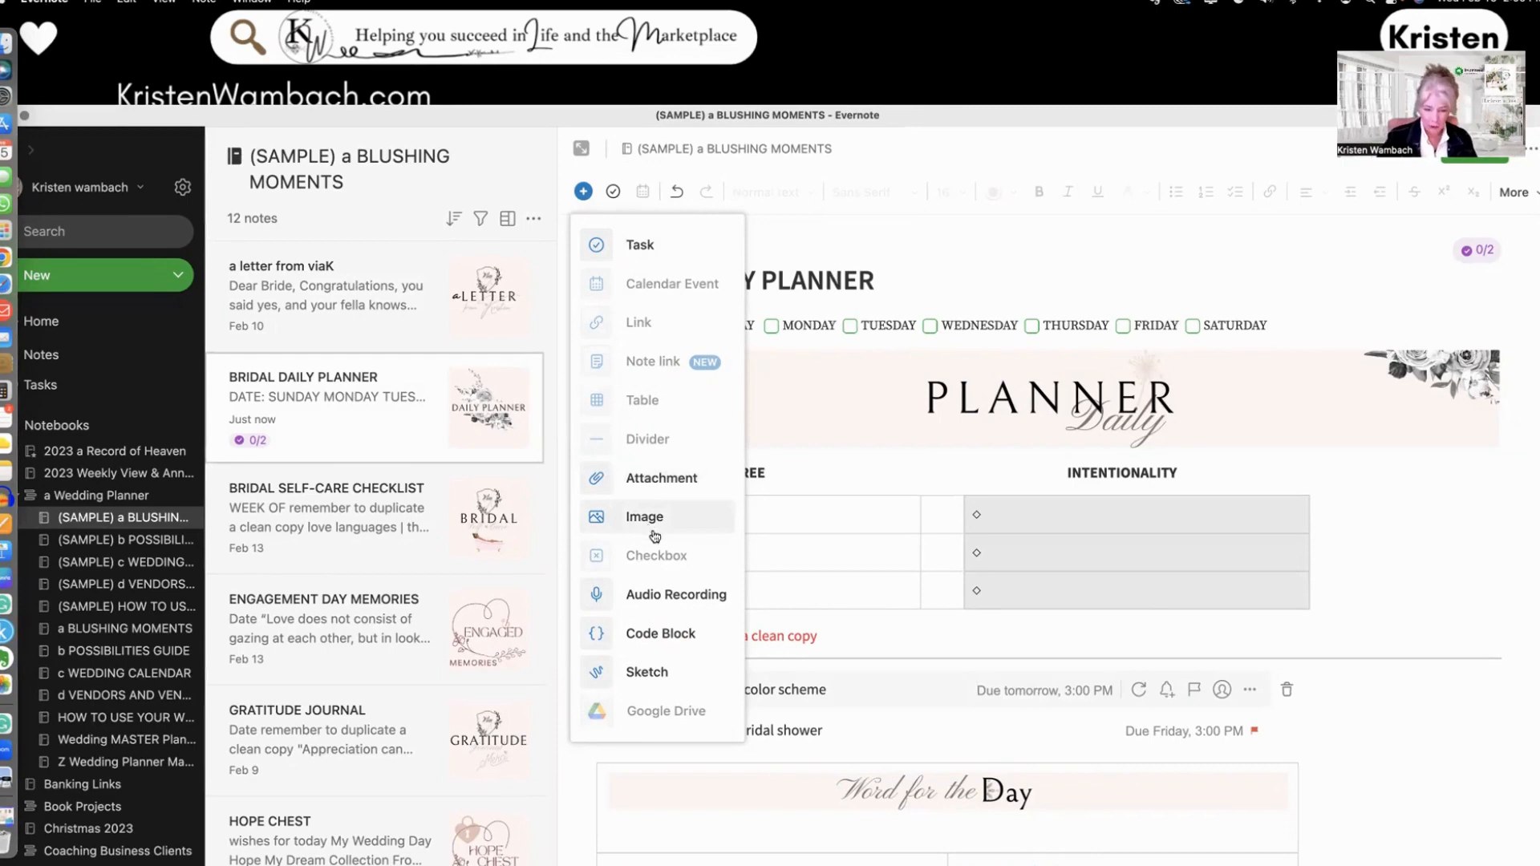
left_click(900, 639)
scroll(900, 639, "down", 10)
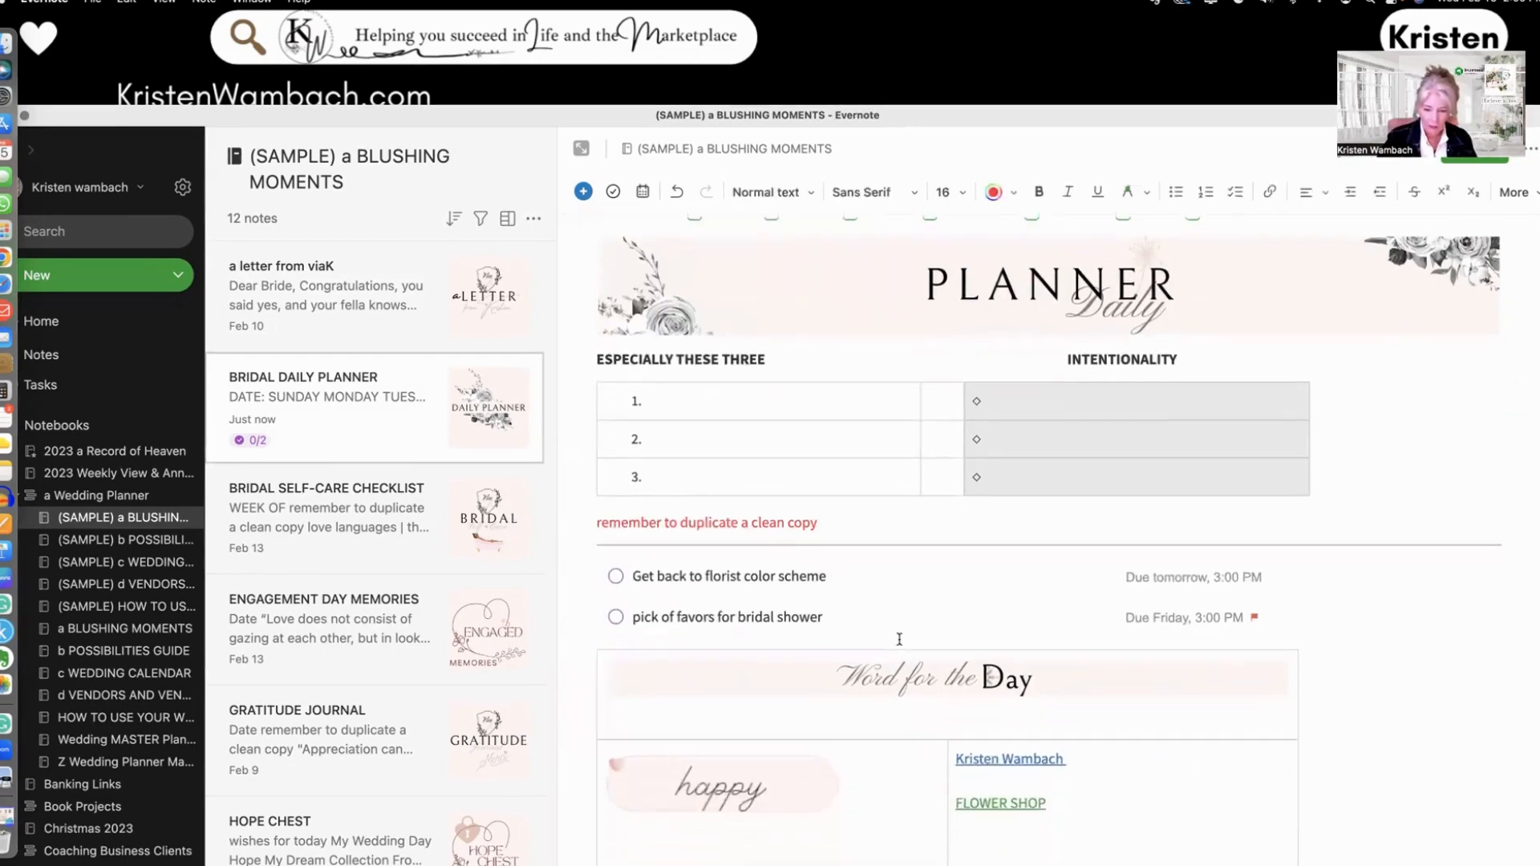
scroll(899, 639, "down", 3)
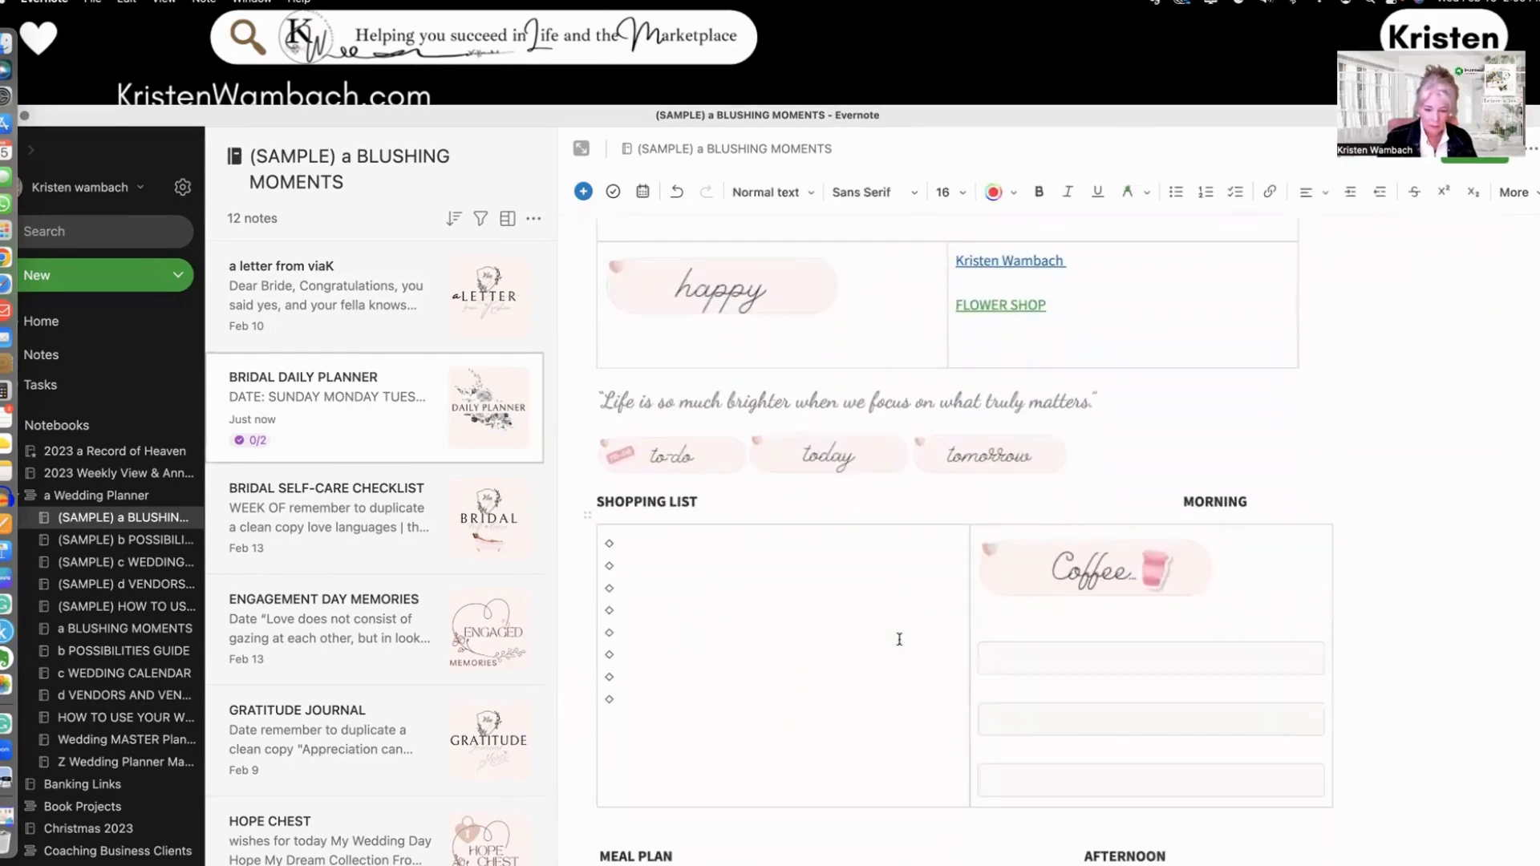
left_click(613, 630)
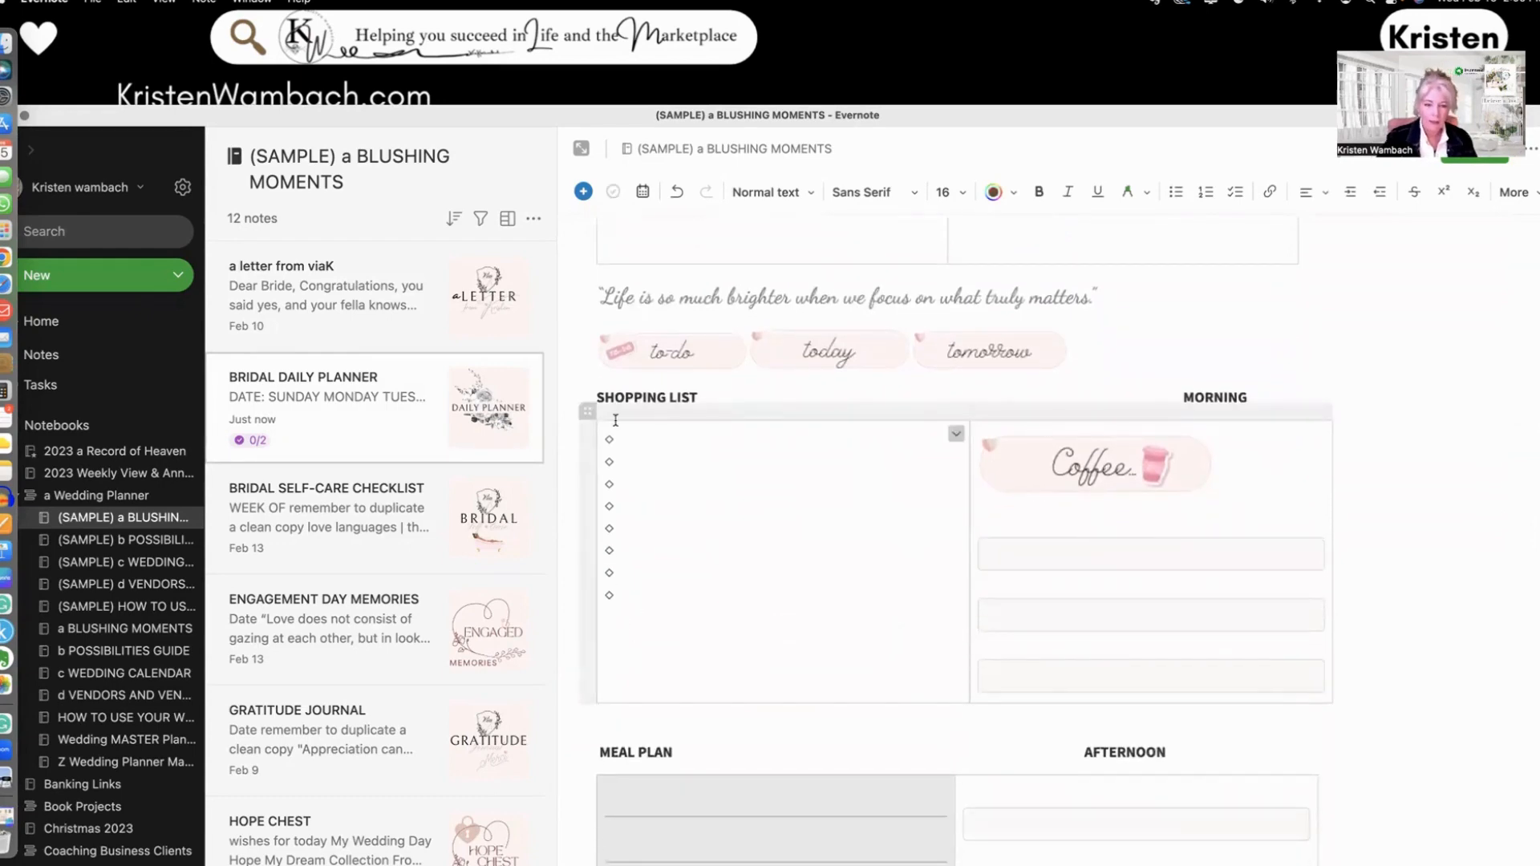
left_click(583, 191)
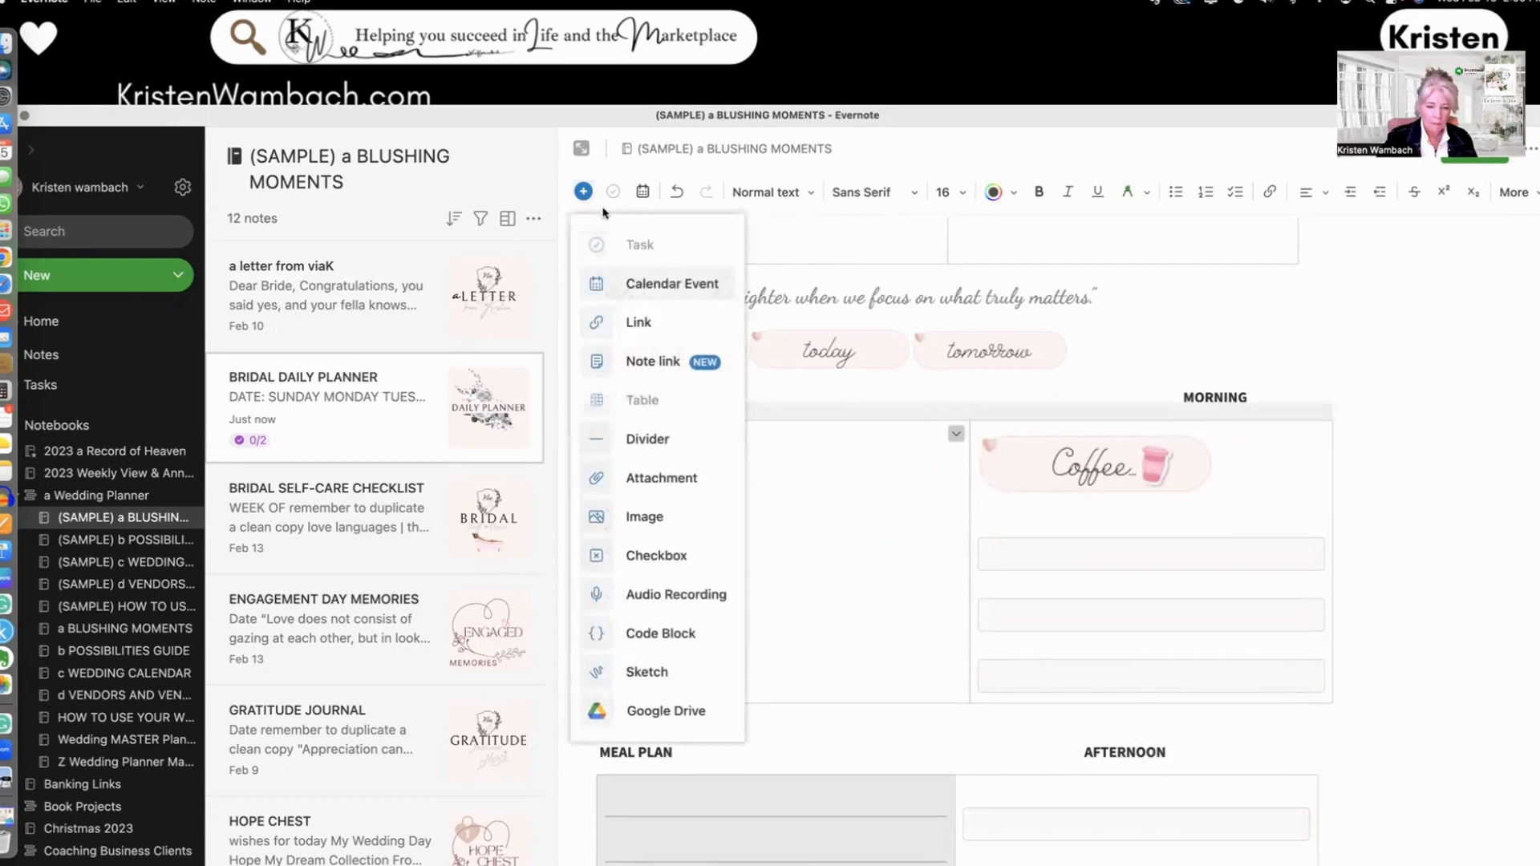
left_click(648, 556)
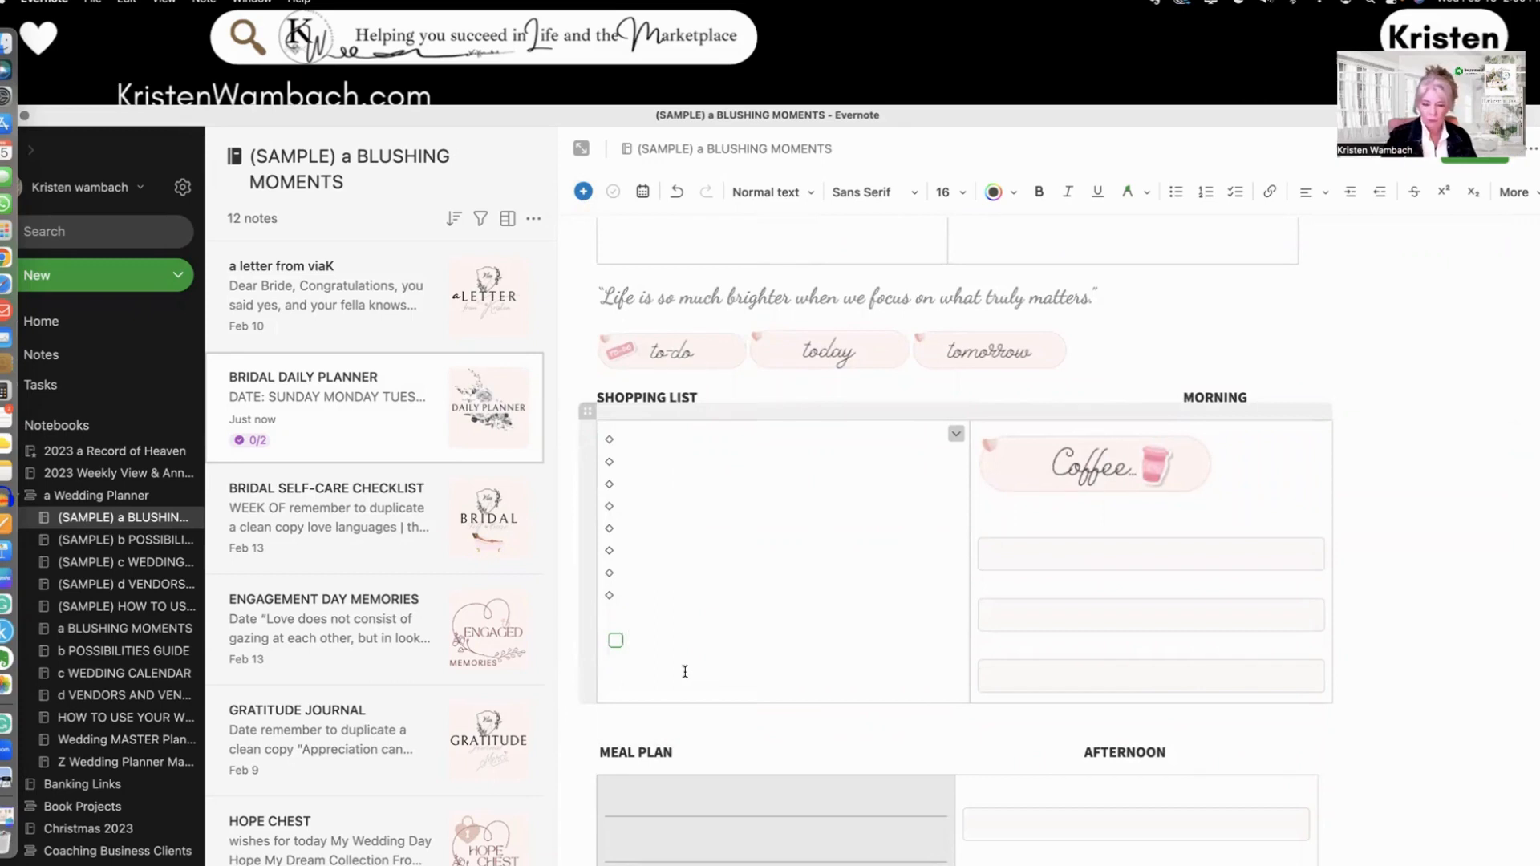
key("Return")
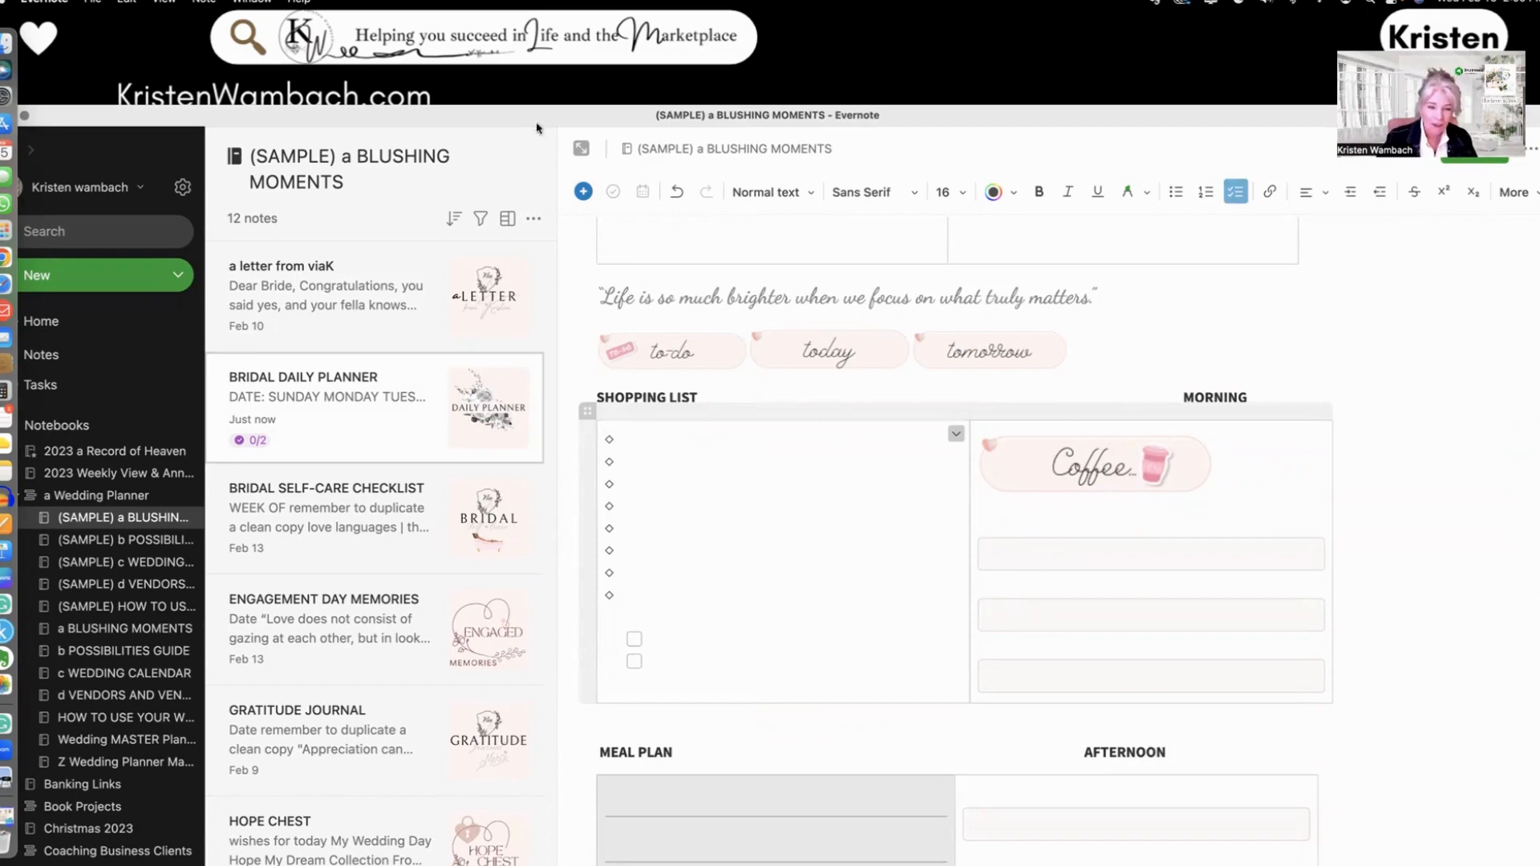
- Remove the second checkbox from the end of the SHOPPING LIST cell
left_click(583, 191)
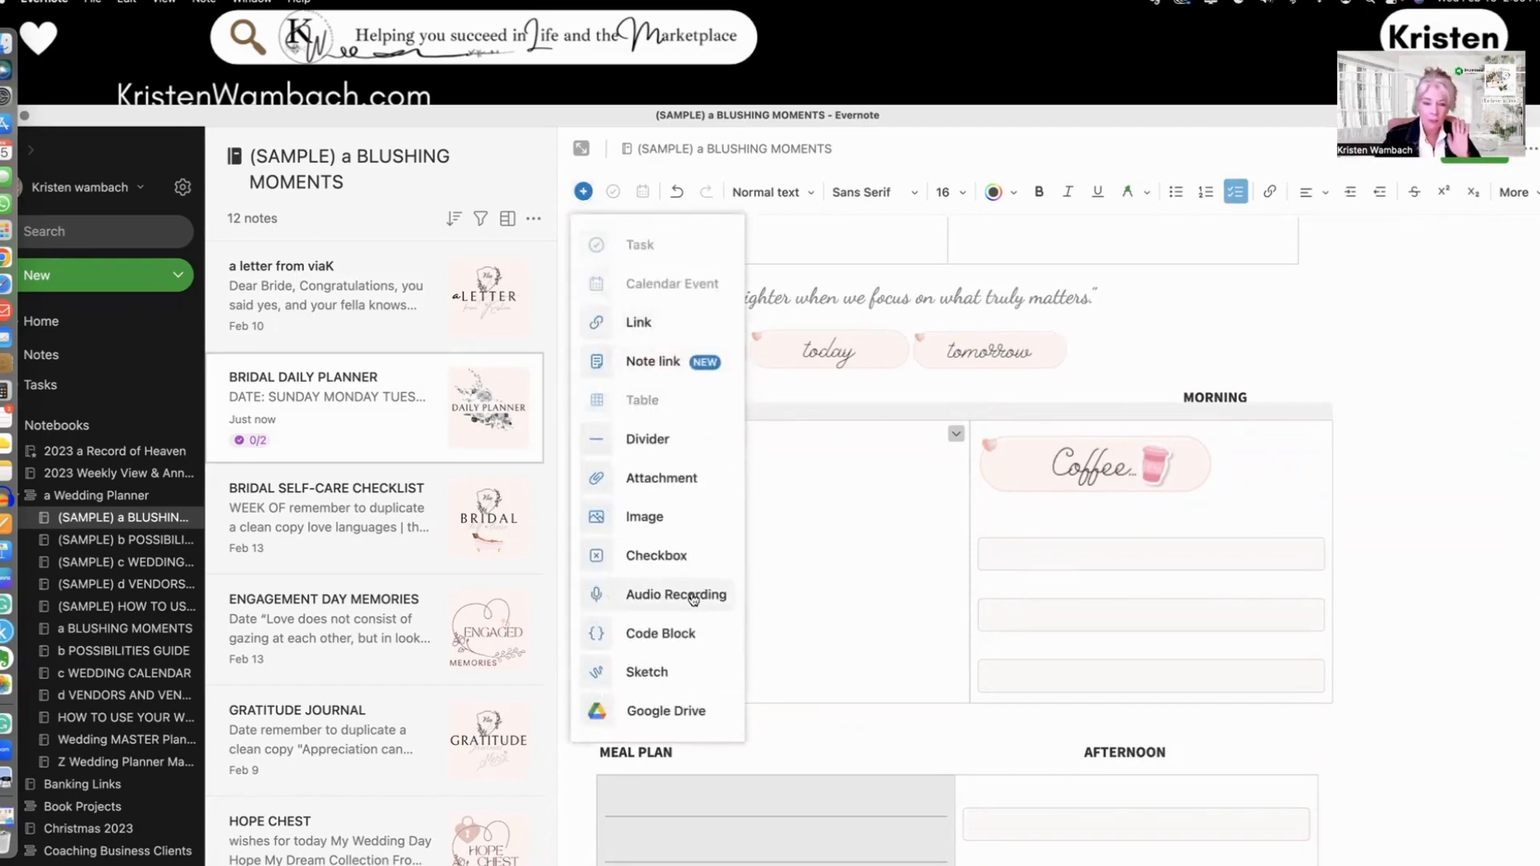
left_click(832, 581)
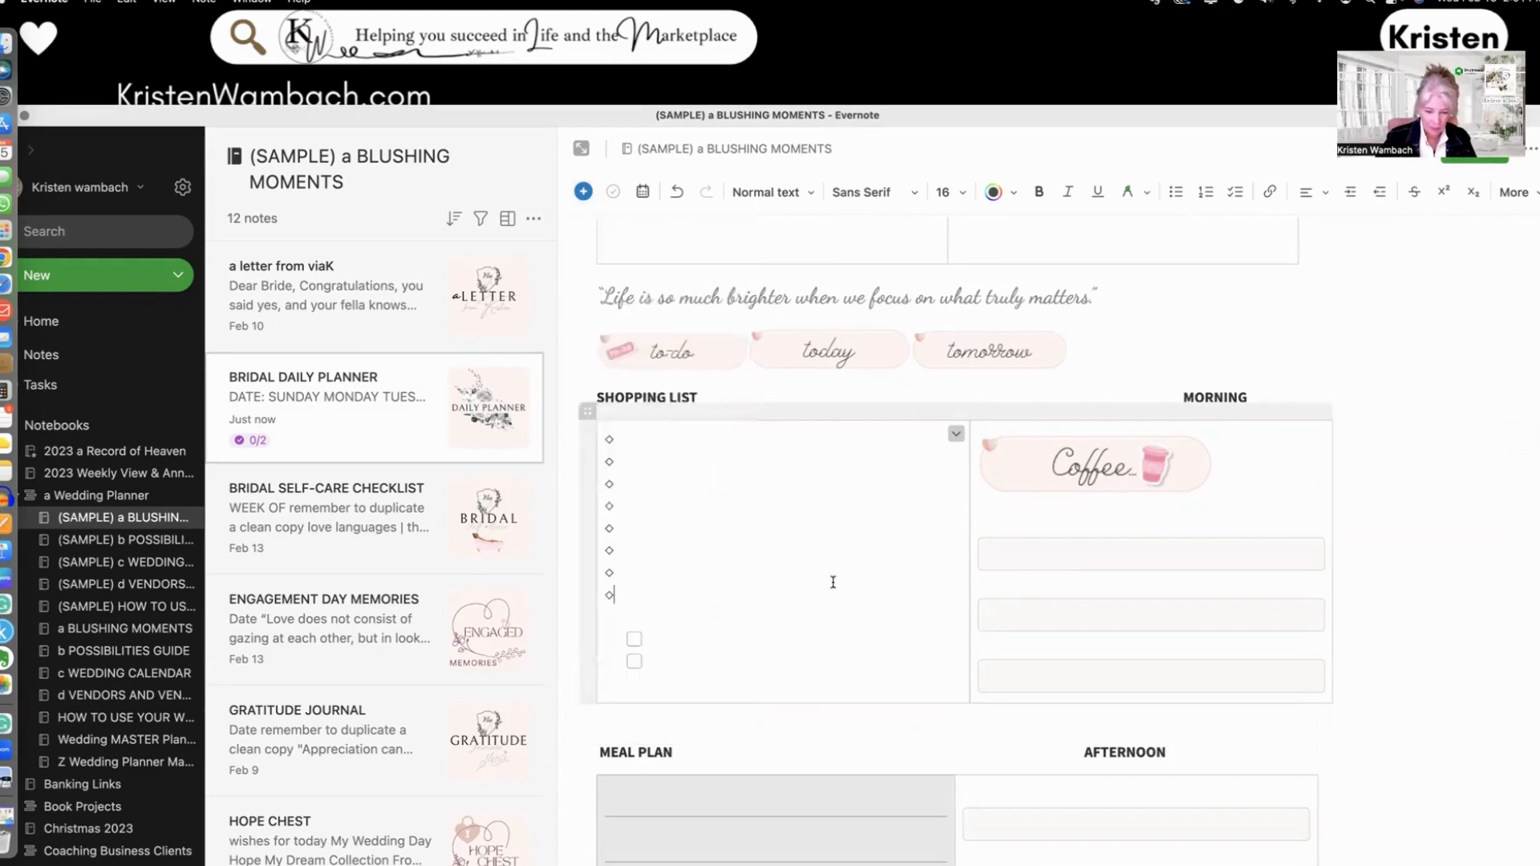
left_click(636, 686)
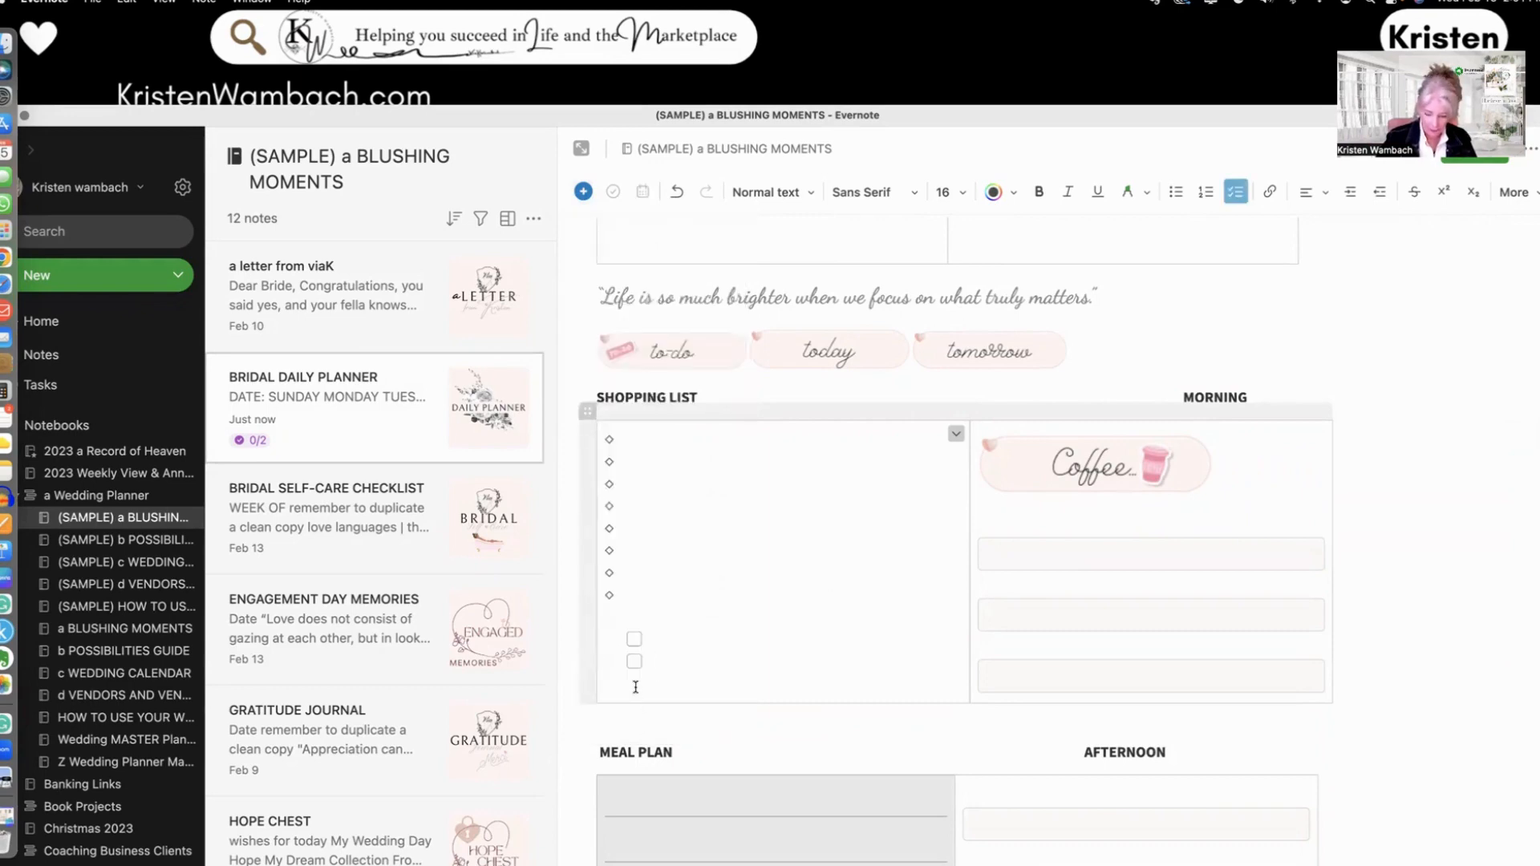
key("BackSpace")
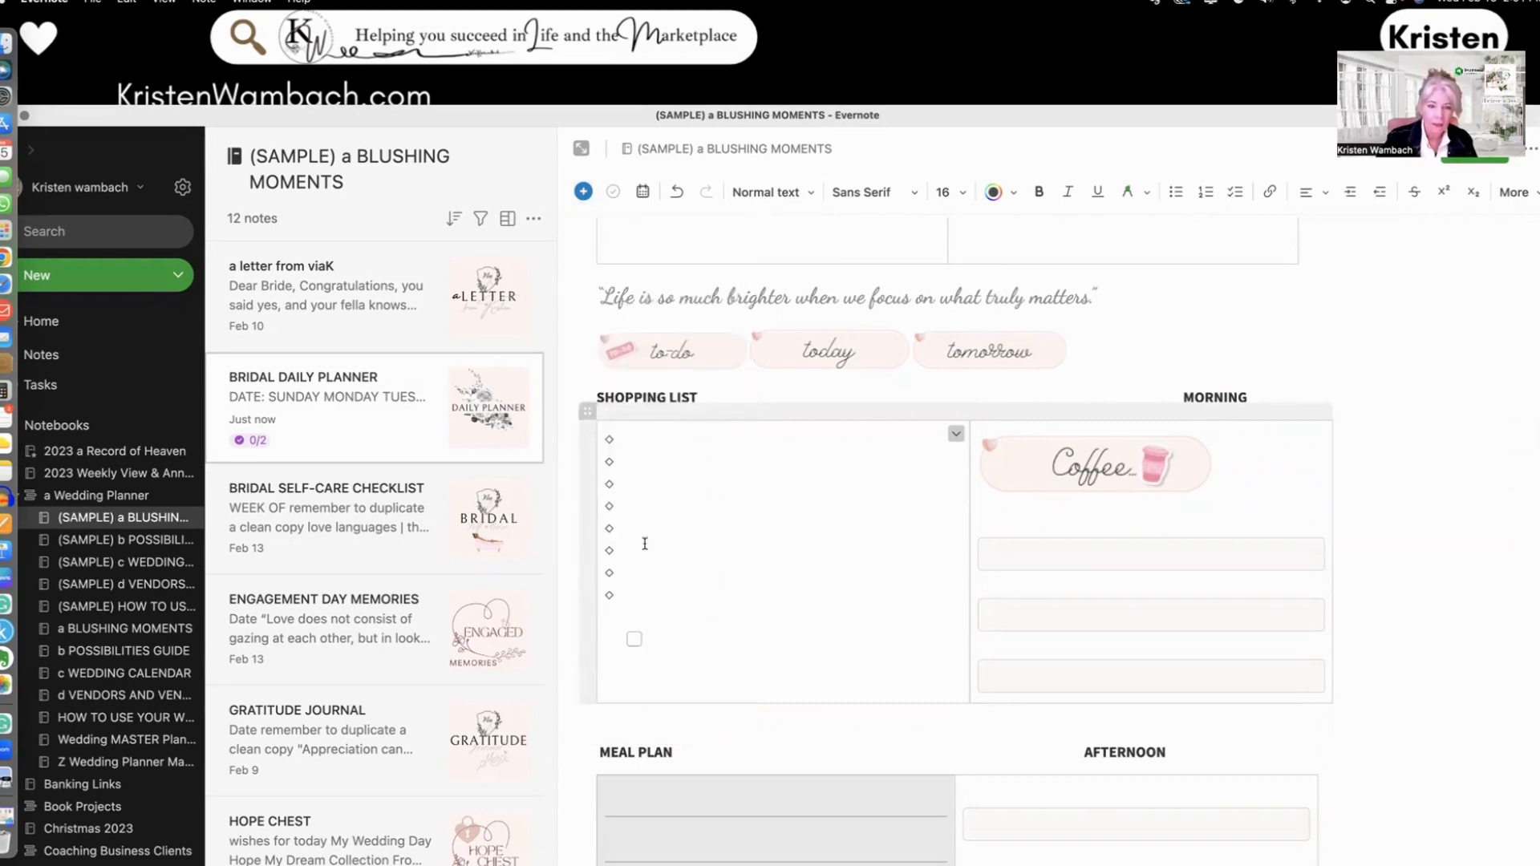
- Record a short audio clip beneath the checkbox in the SHOPPING LIST cell and stop the recording
left_click(584, 192)
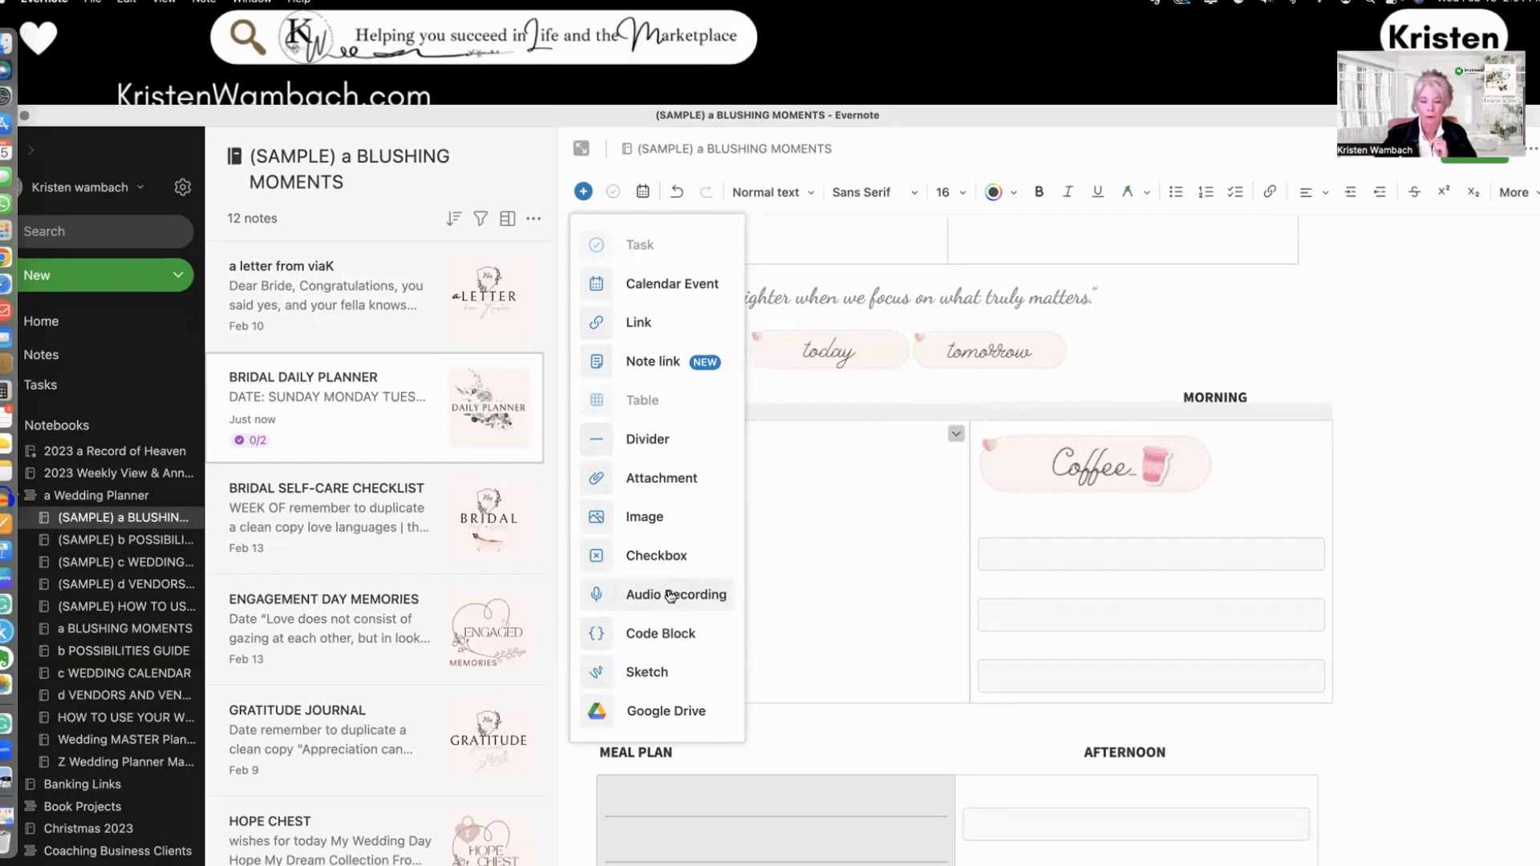
left_click(670, 596)
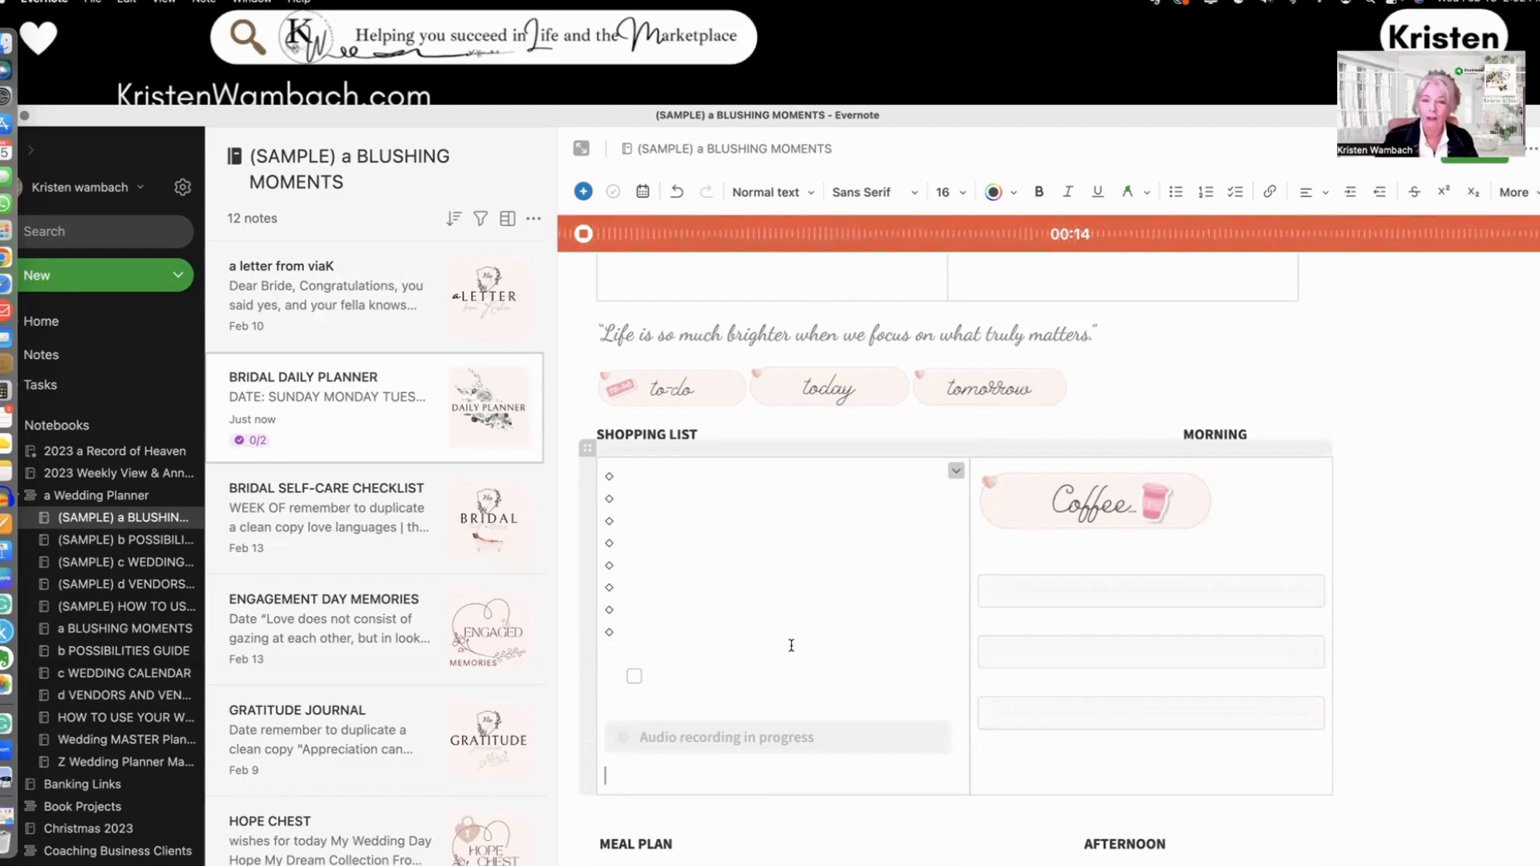
left_click(583, 237)
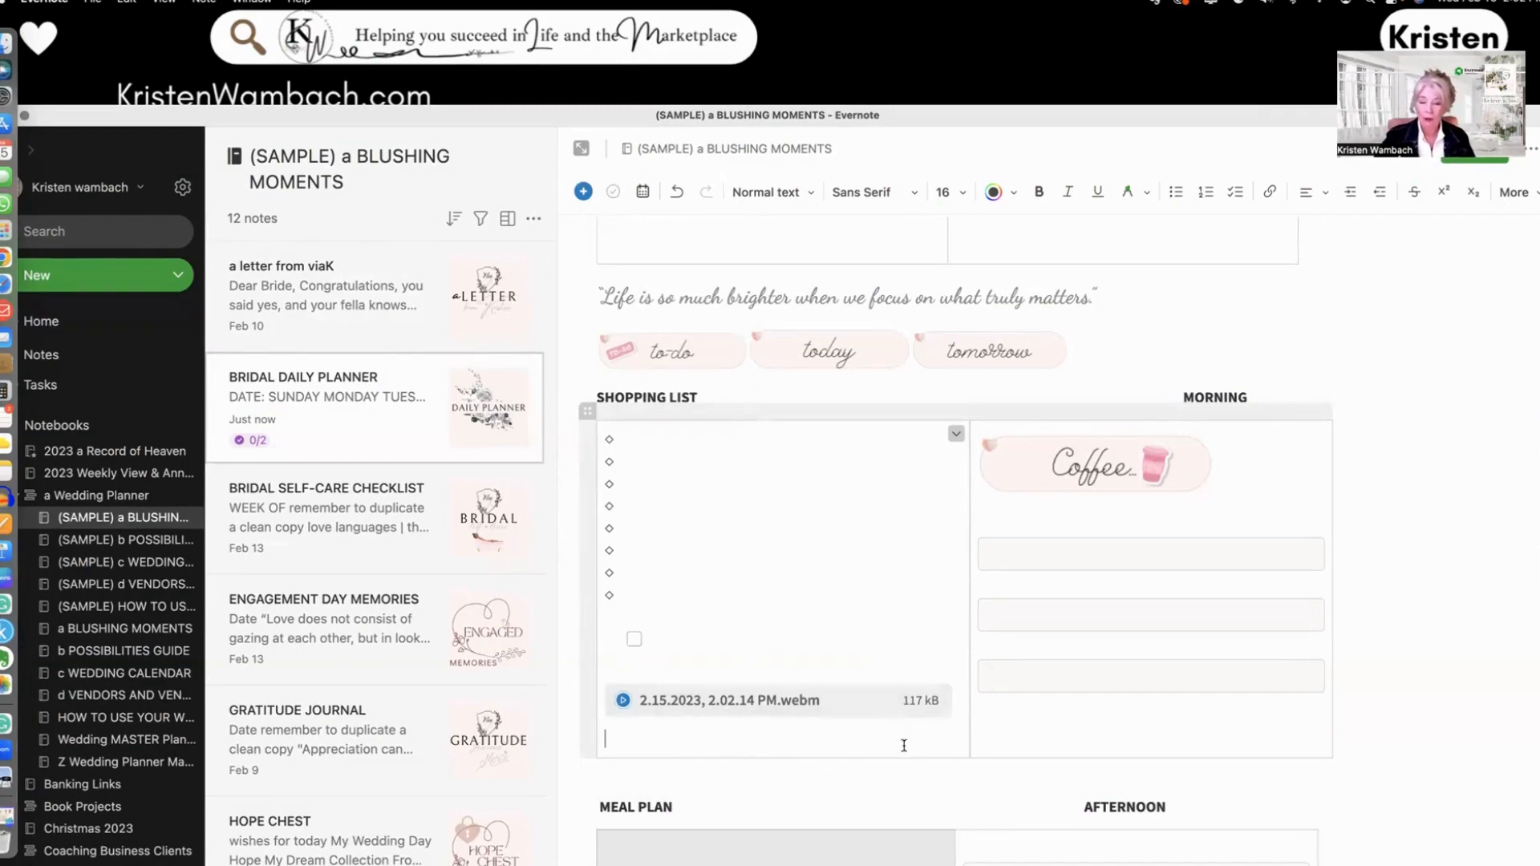
- Play back the audio clip in the SHOPPING LIST cell, pause it, and place the cursor below the clip
left_click(623, 702)
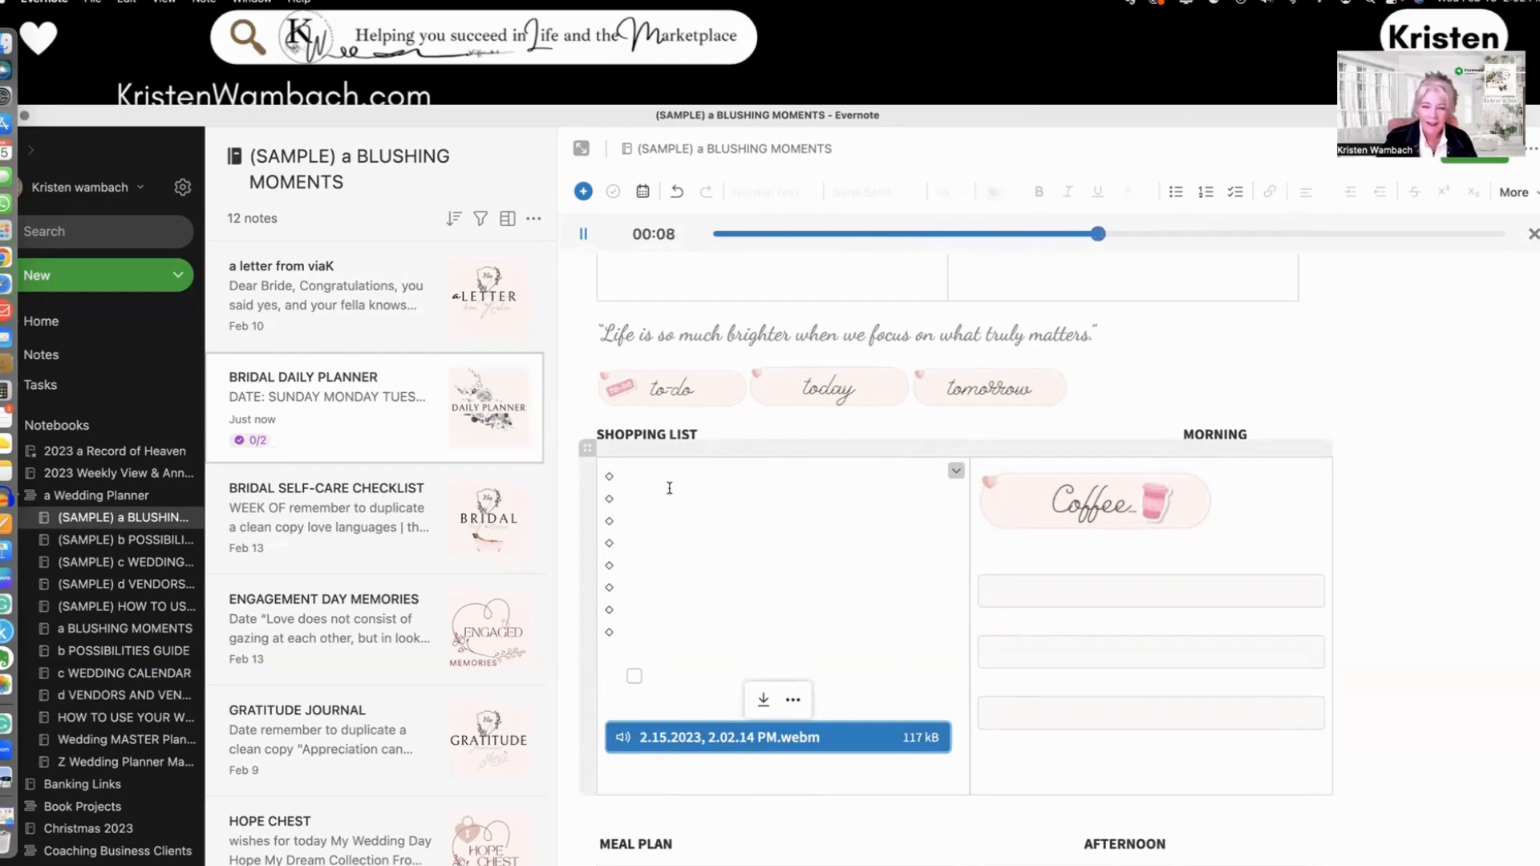
left_click(582, 237)
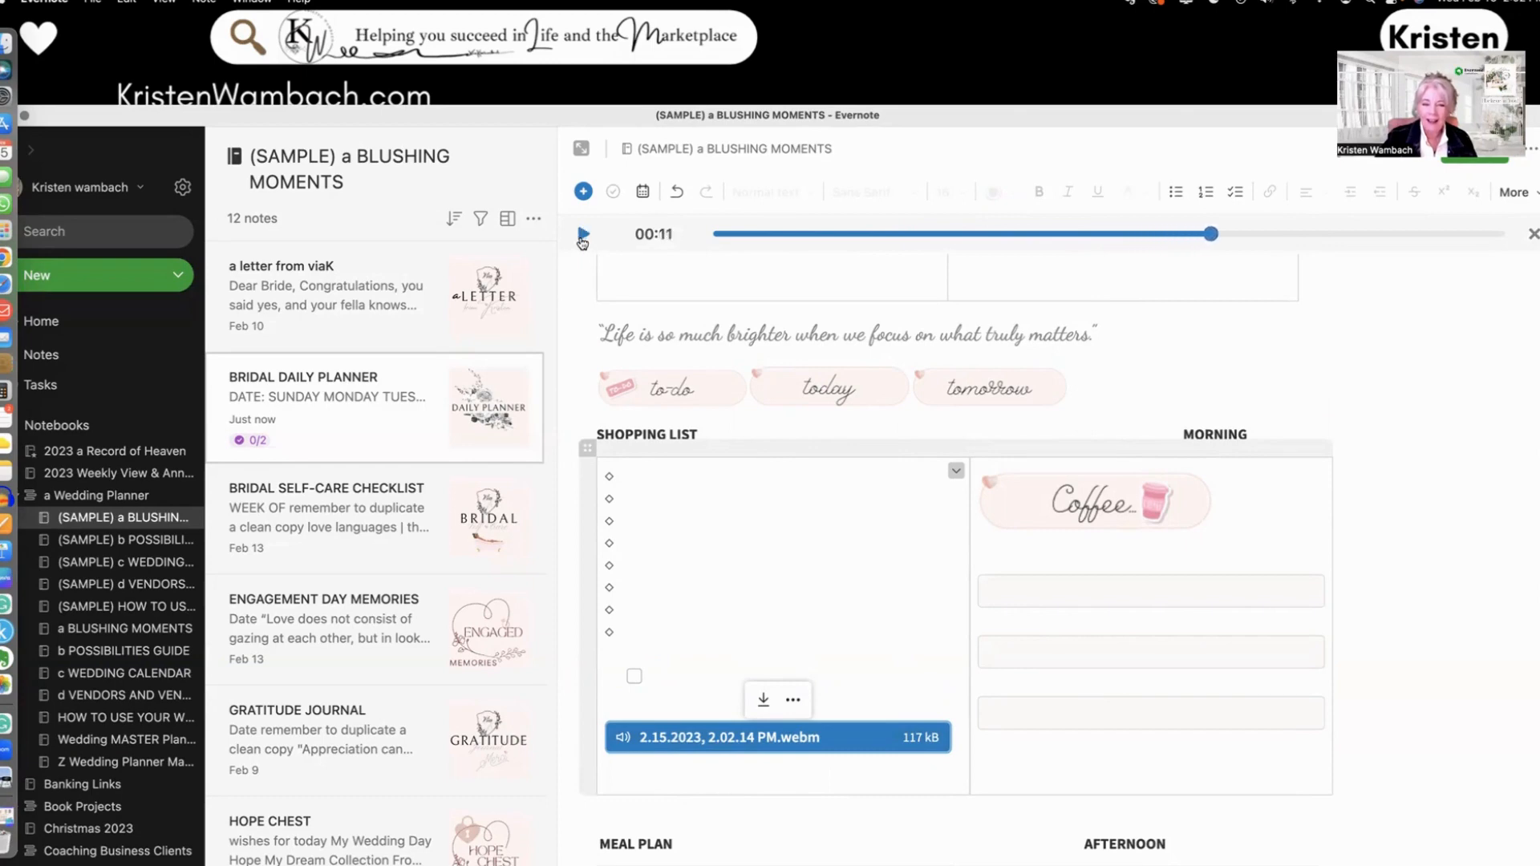
left_click(630, 785)
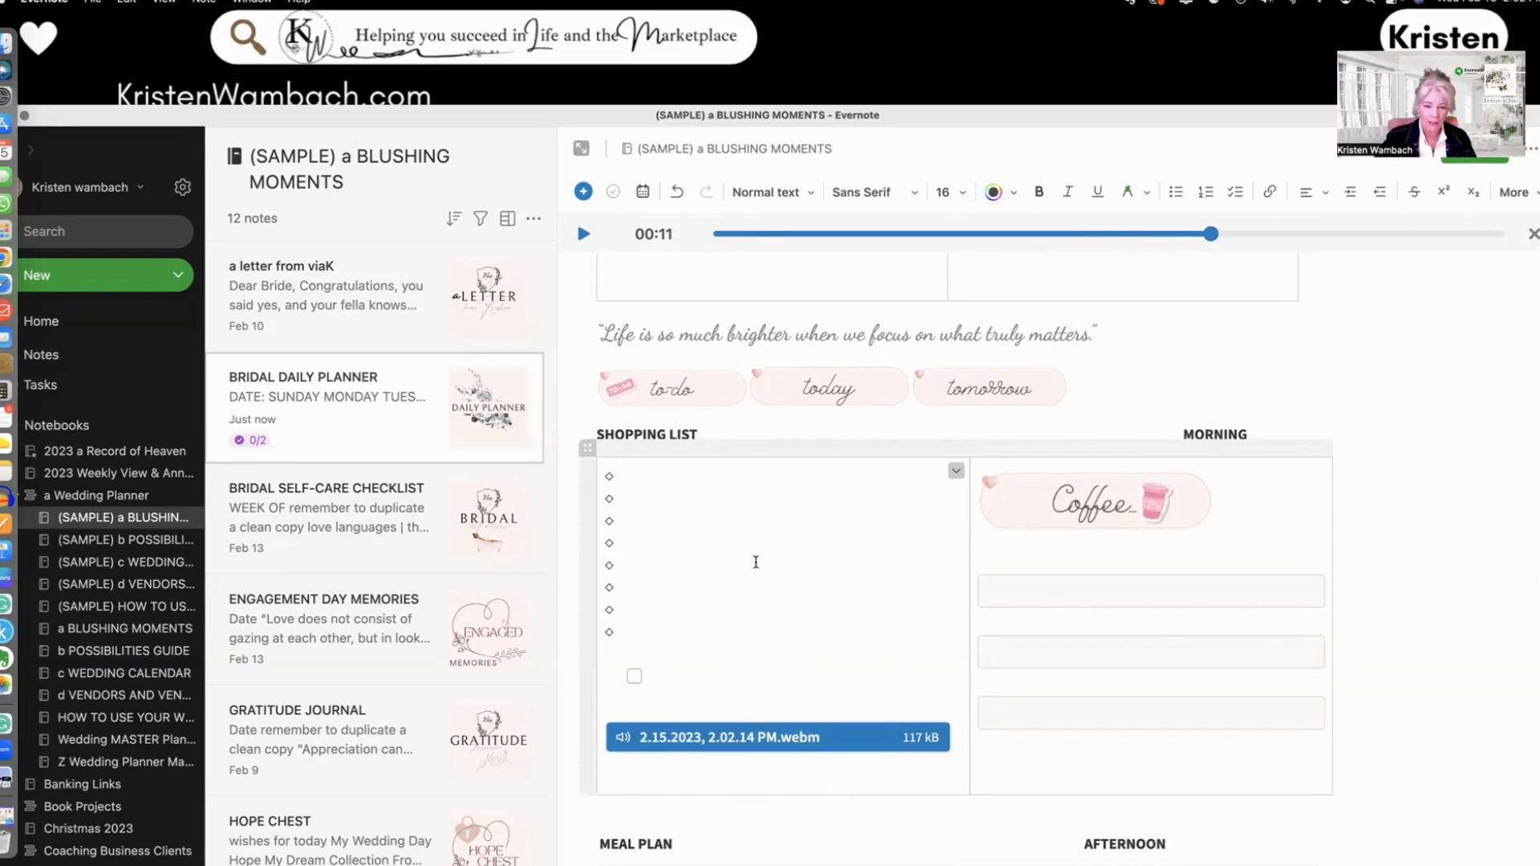
- Insert a code block on the blank line between the SHOPPING LIST table and the MEAL PLAN heading
scroll(757, 556, "down", 2)
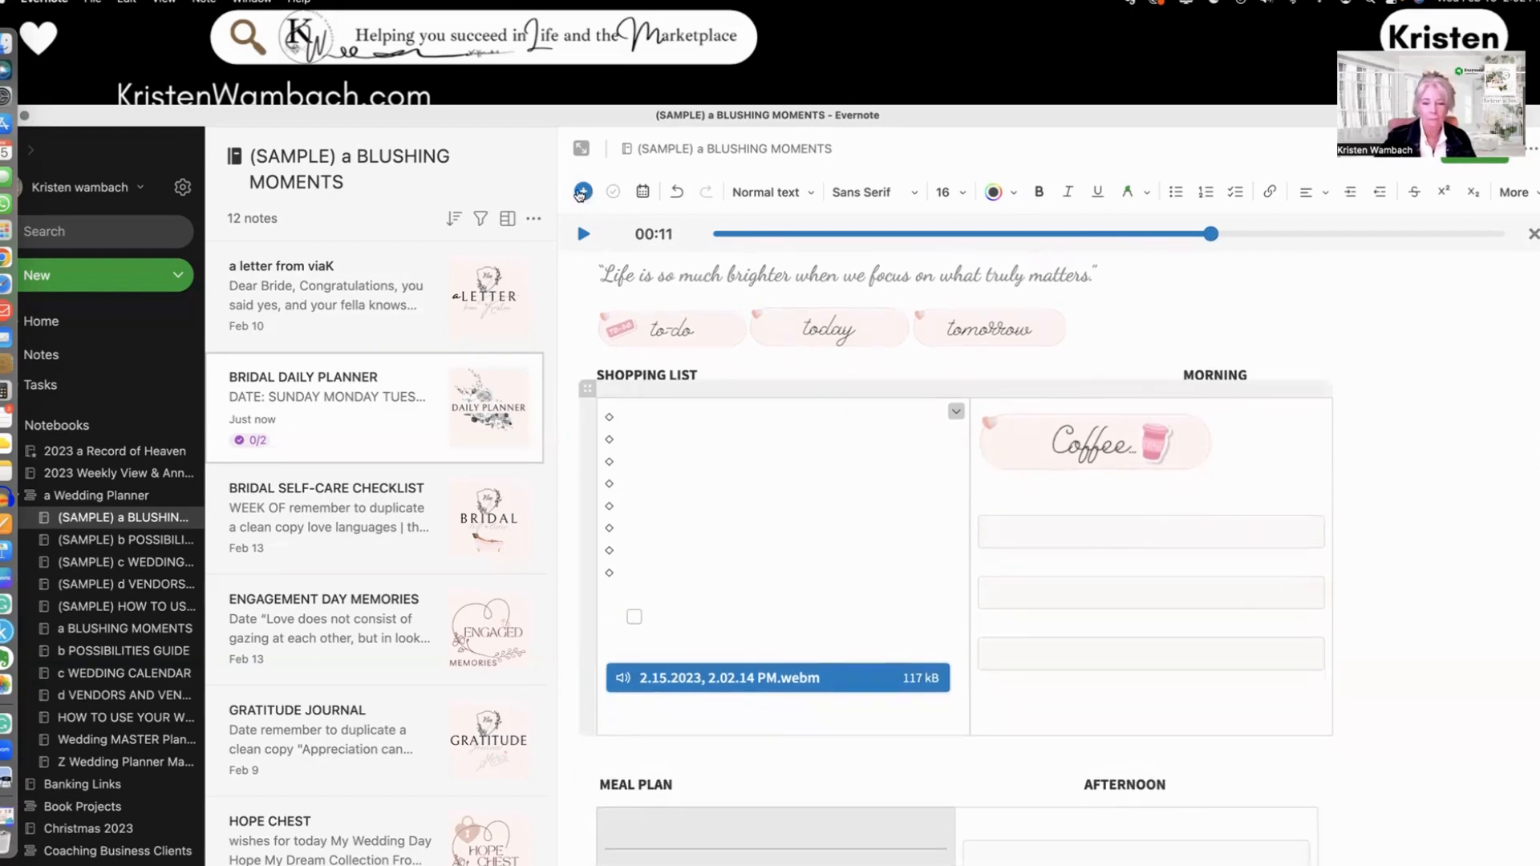
left_click(584, 192)
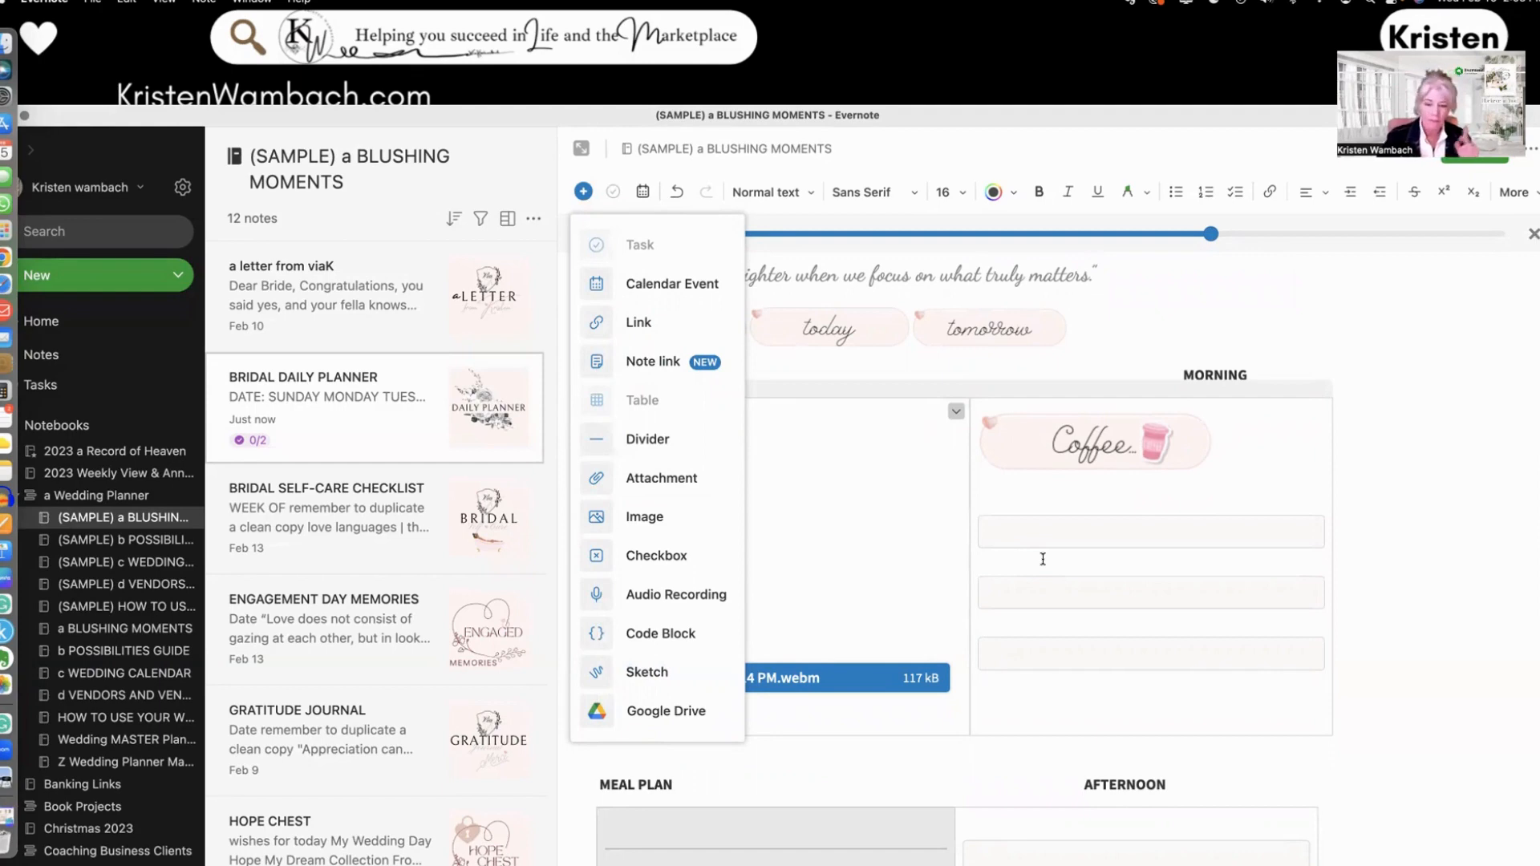
scroll(1001, 714, "down", 1)
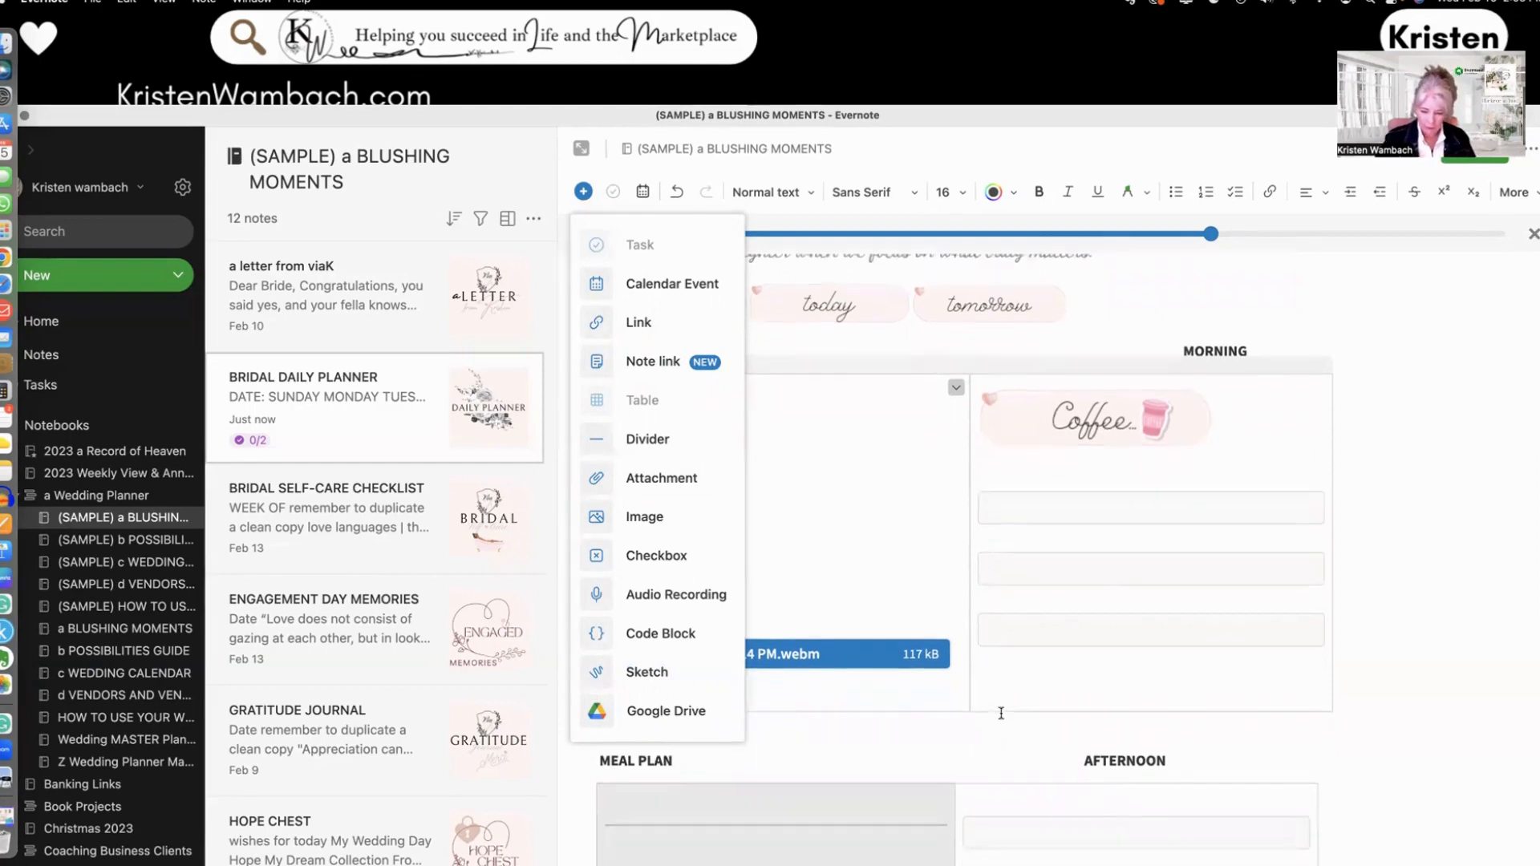
scroll(1001, 713, "down", 2)
left_click(858, 691)
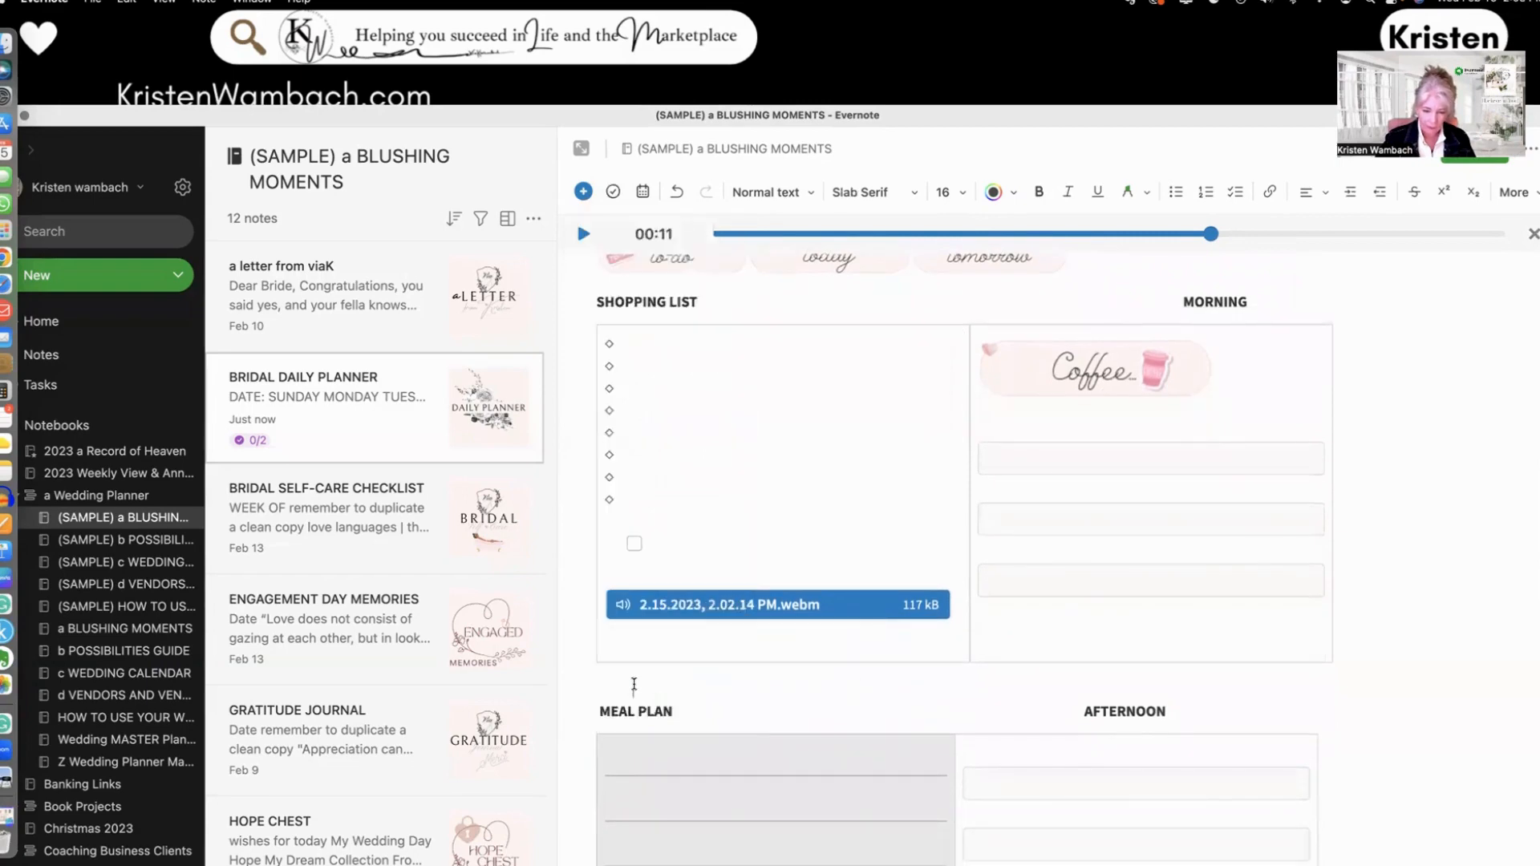
left_click(584, 195)
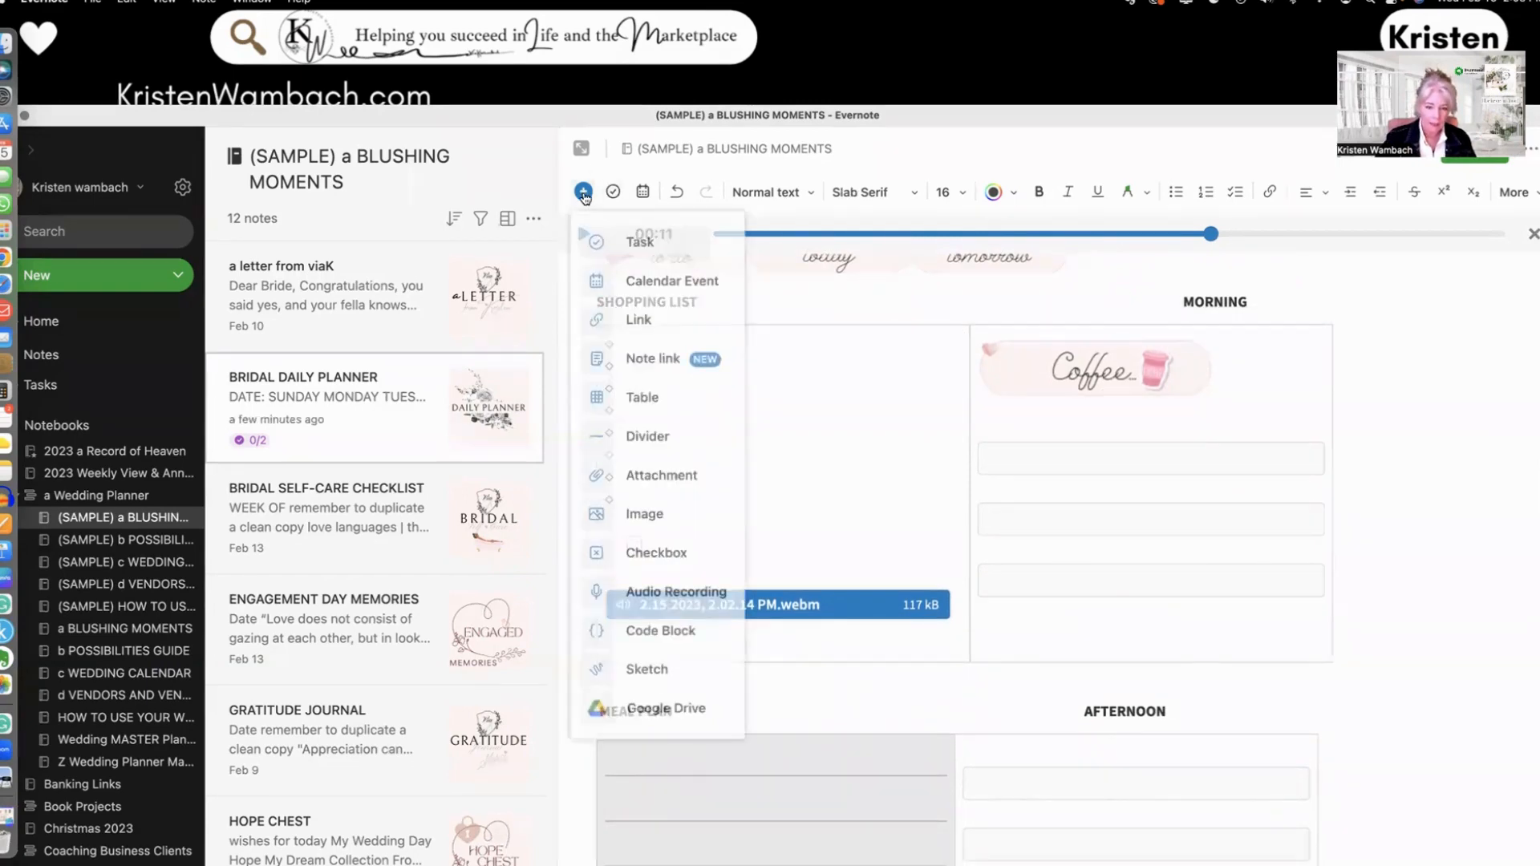
left_click(649, 632)
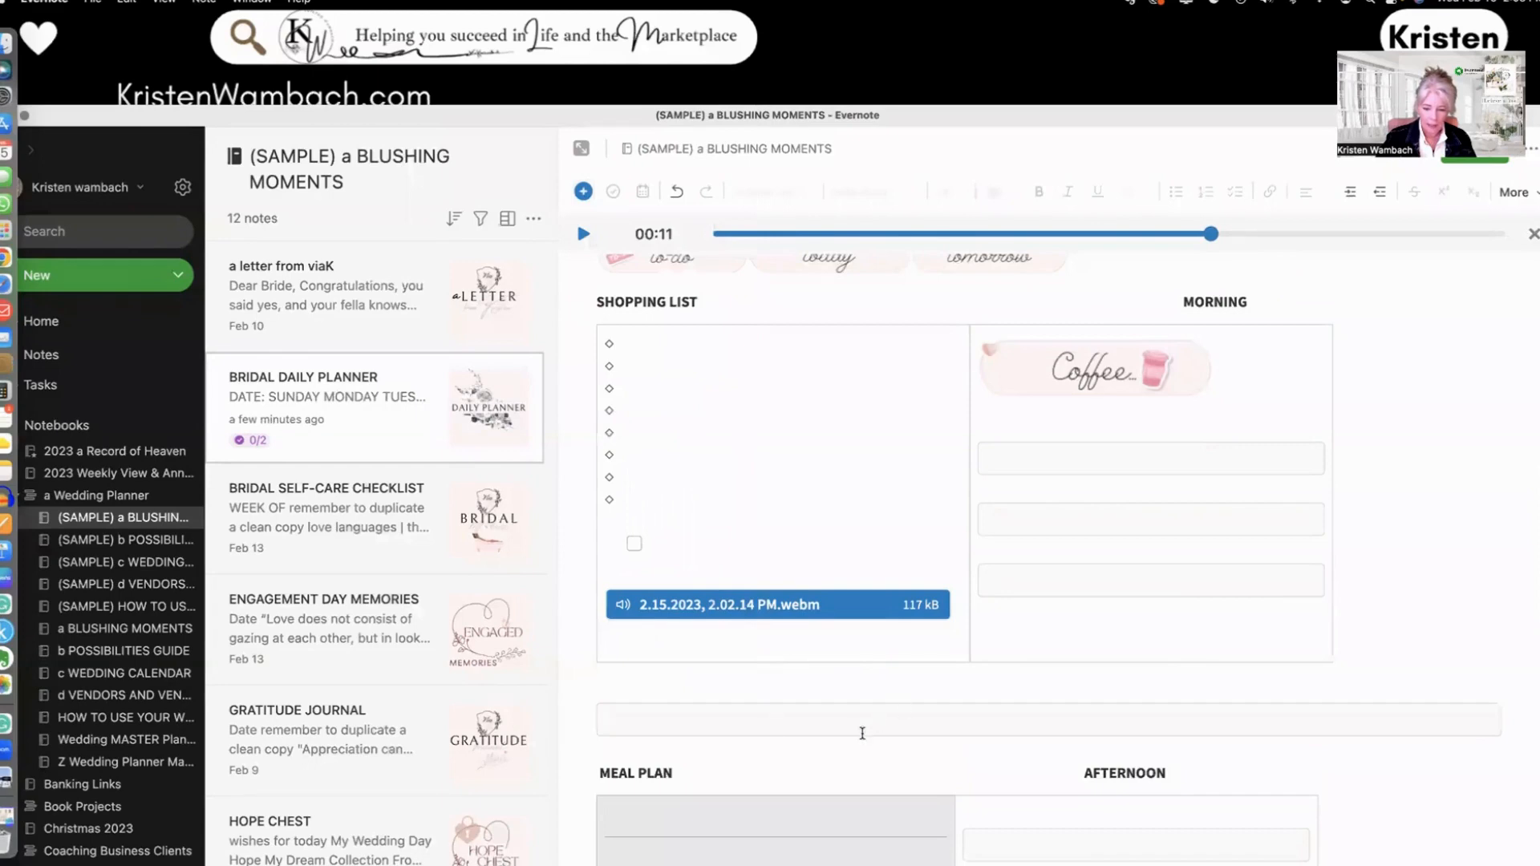
- Write "You can not change the size of the text" in the code block, correcting the typos in its first word
type("YOu can")
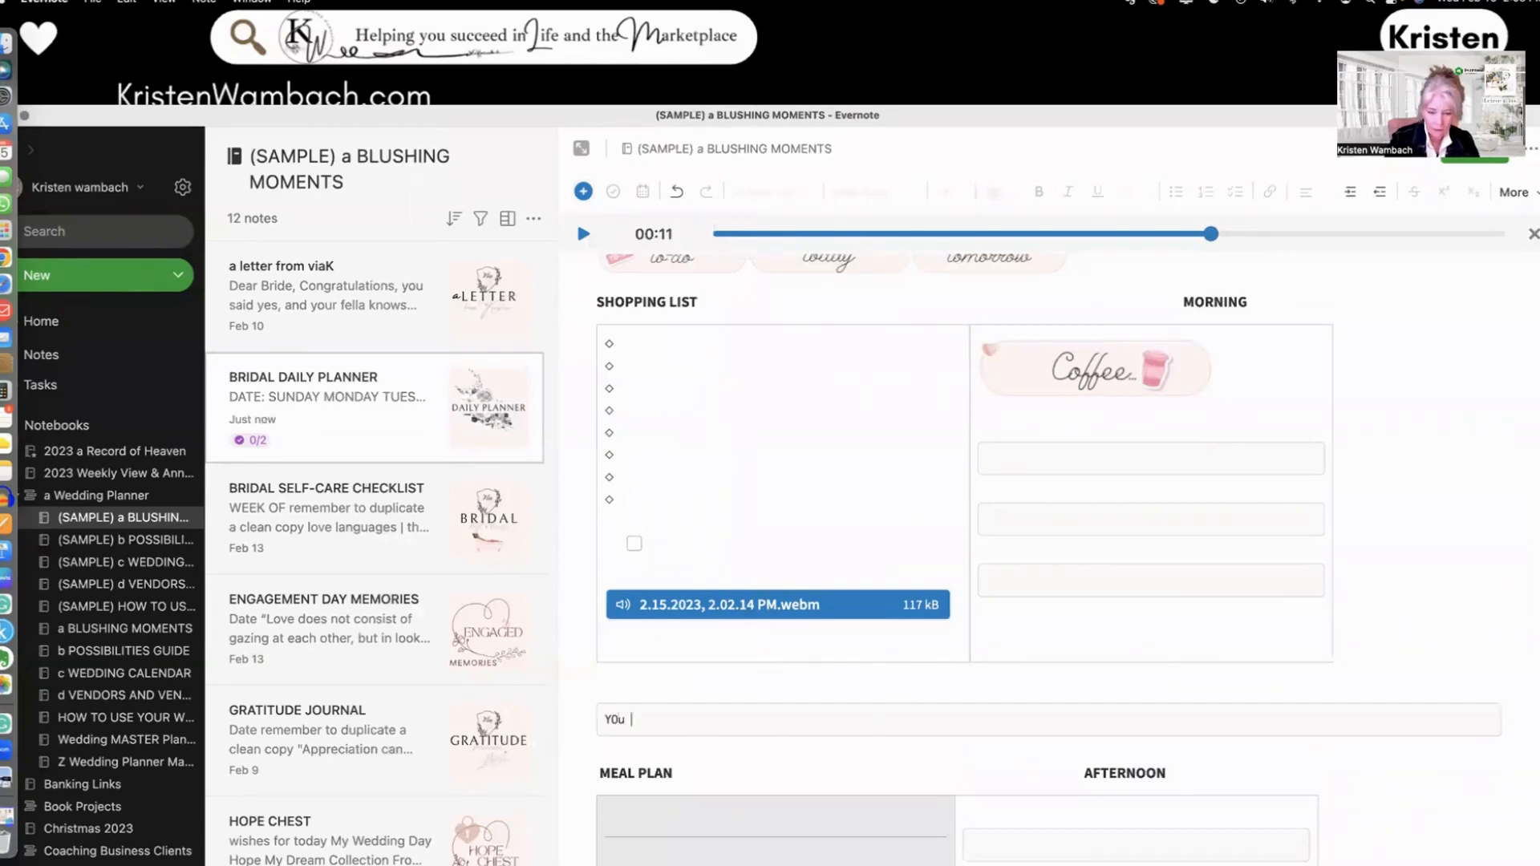
key("BackSpace")
key("BackSpace")
key("BackSpace")
key("BackSpace")
key("BackSpace")
type("Youg co")
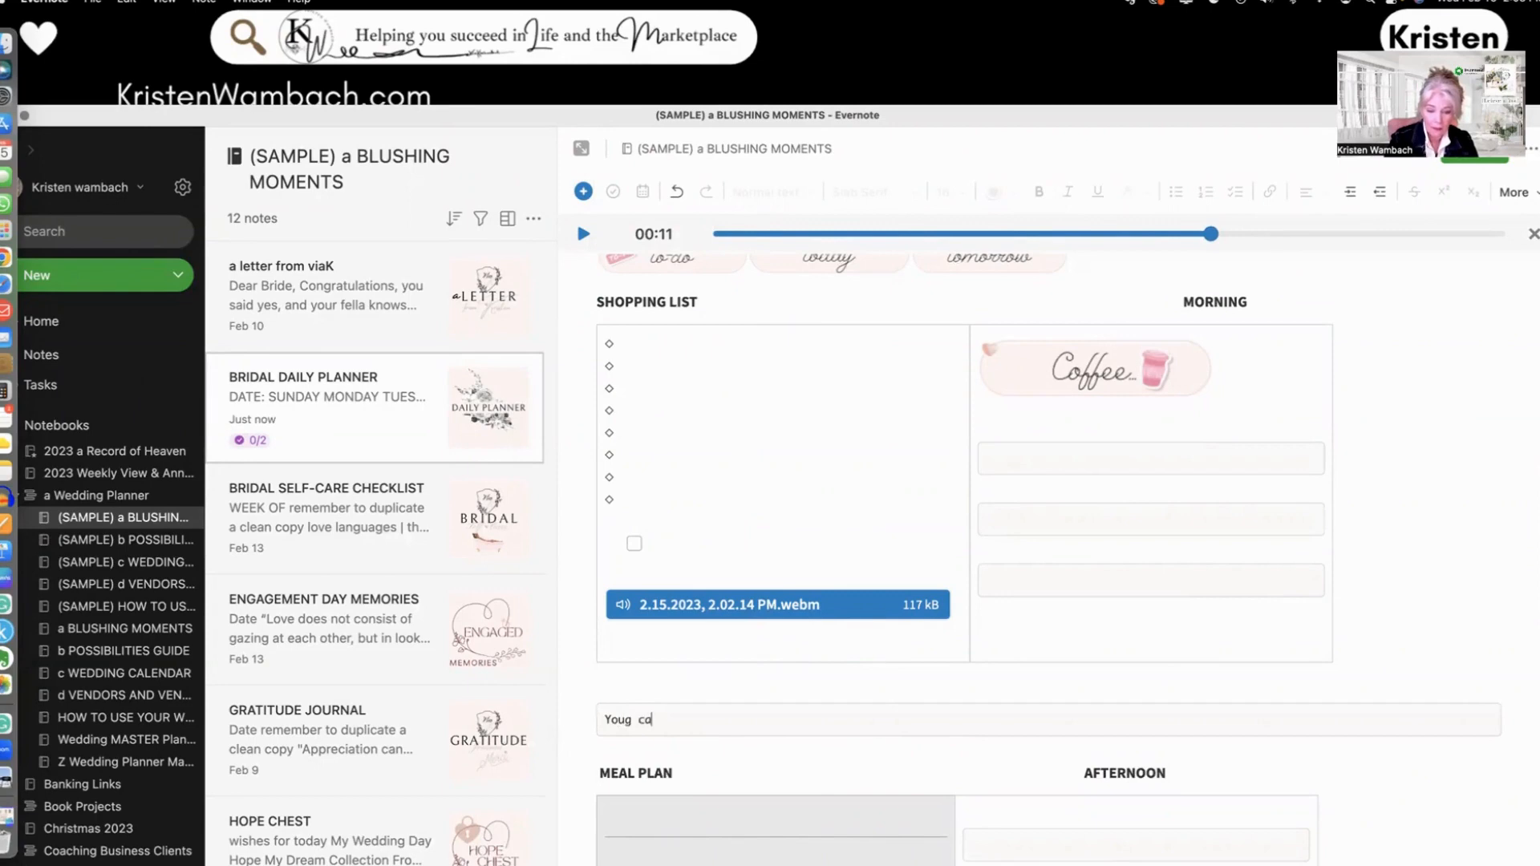
key("BackSpace")
type("an not change ")
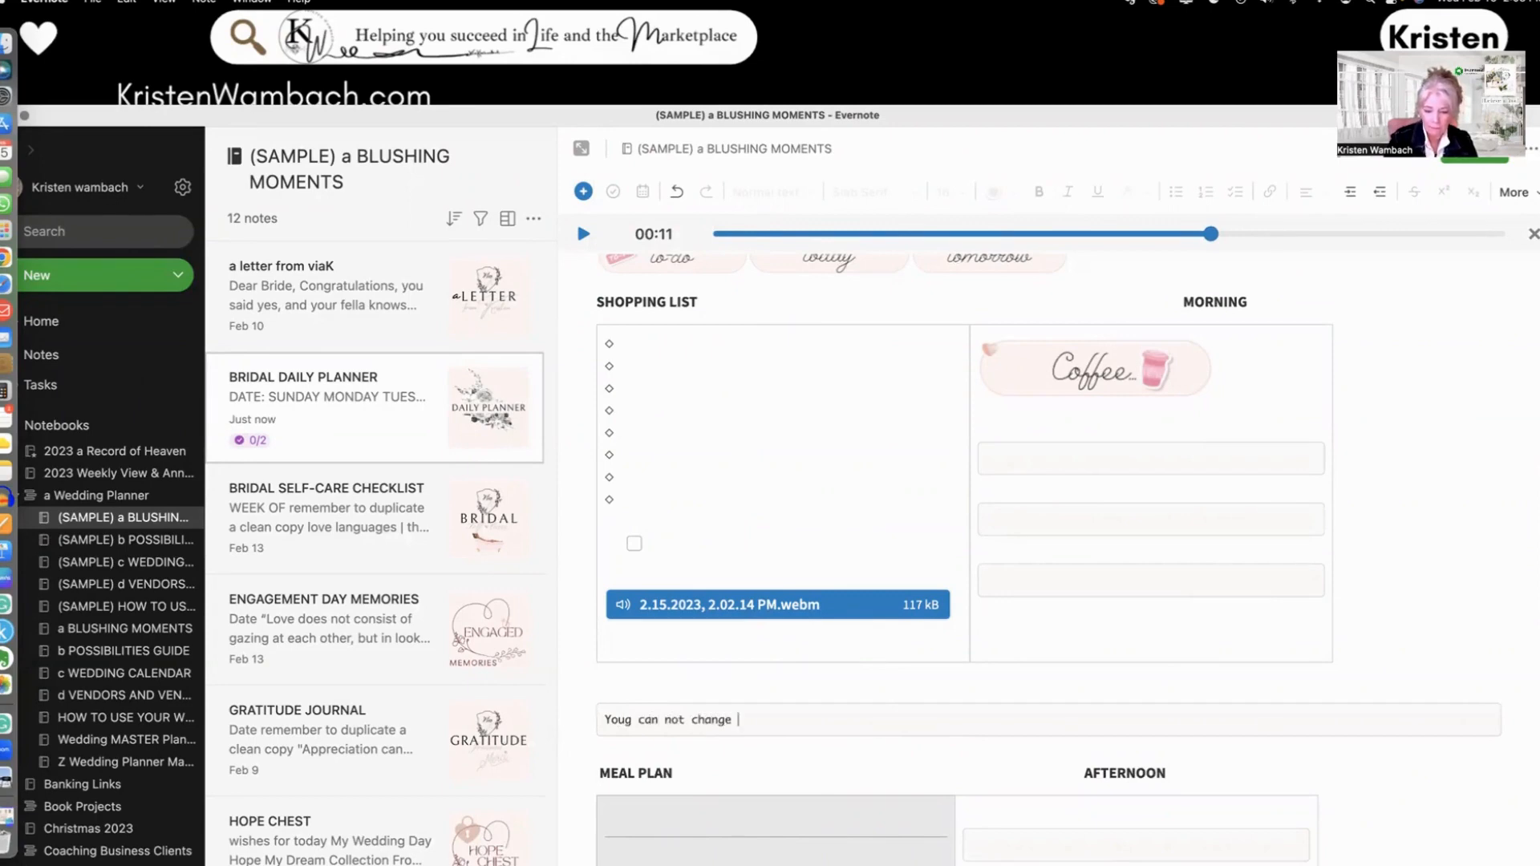
type("the size of the text")
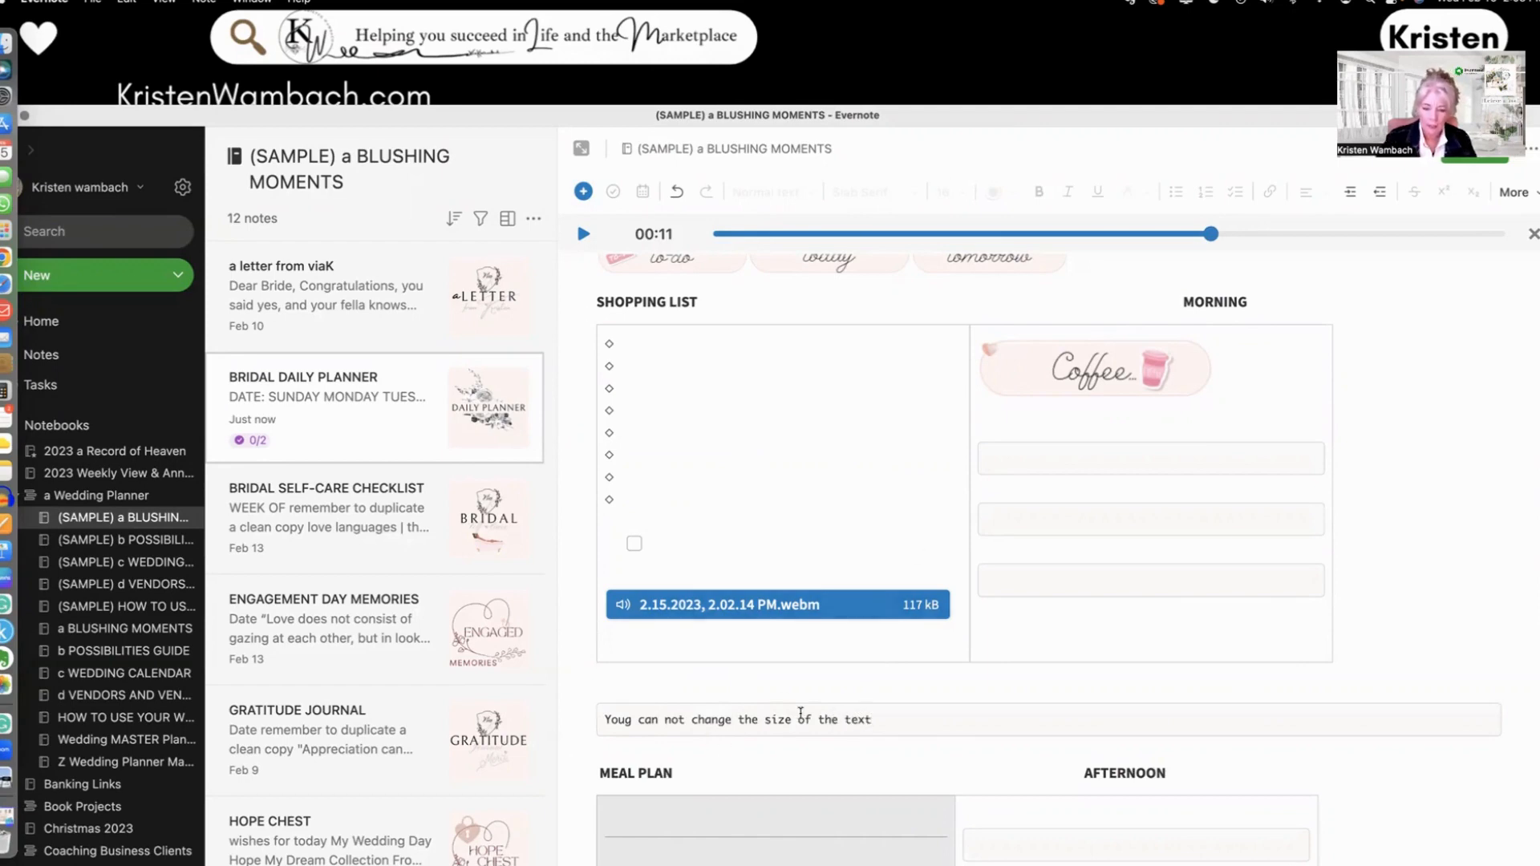
left_click_drag(875, 720, 785, 720)
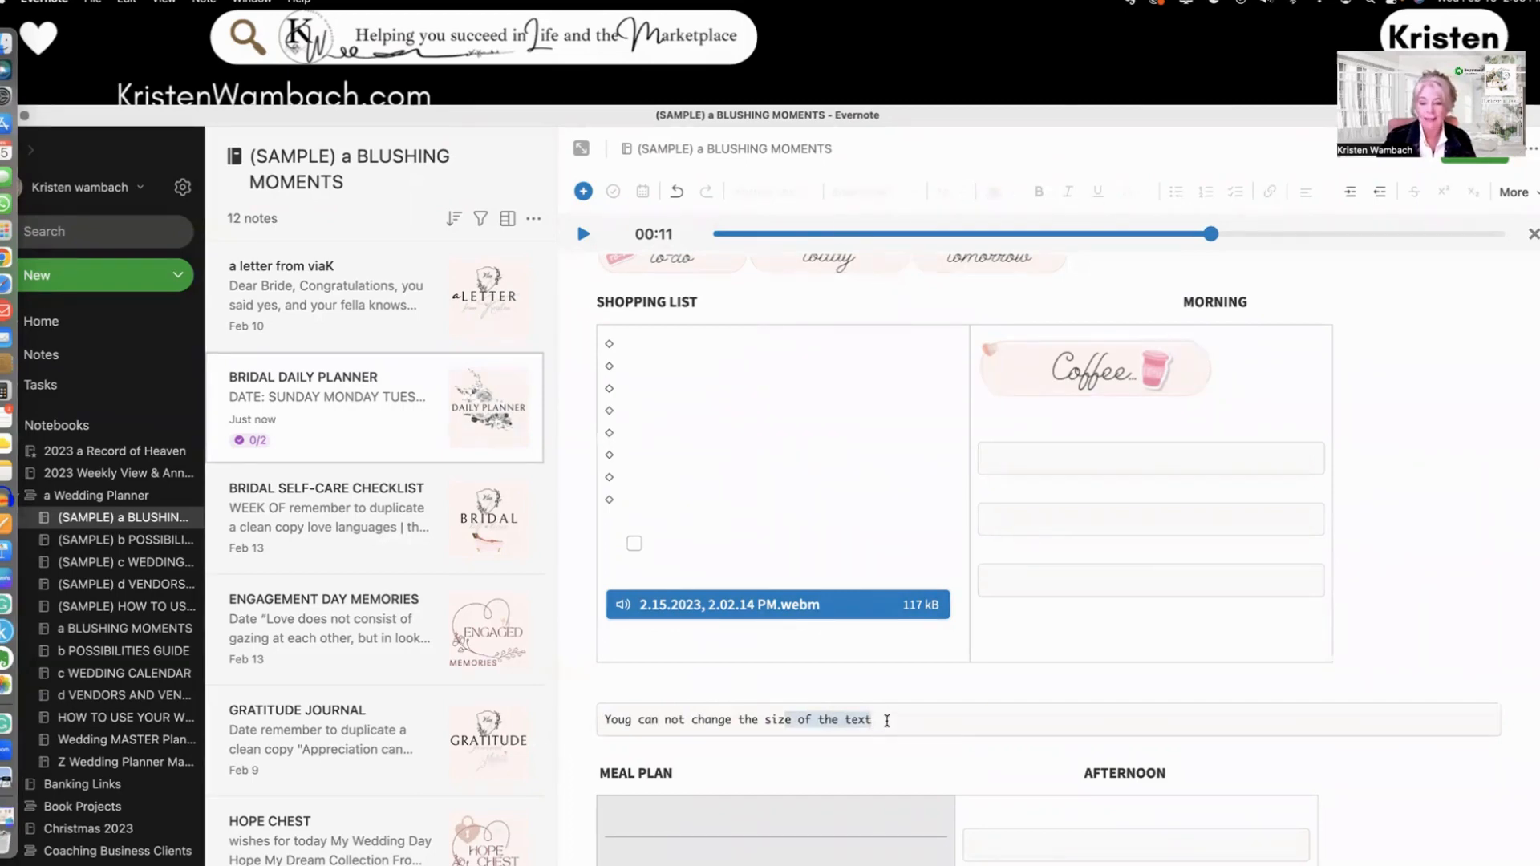
left_click(887, 721)
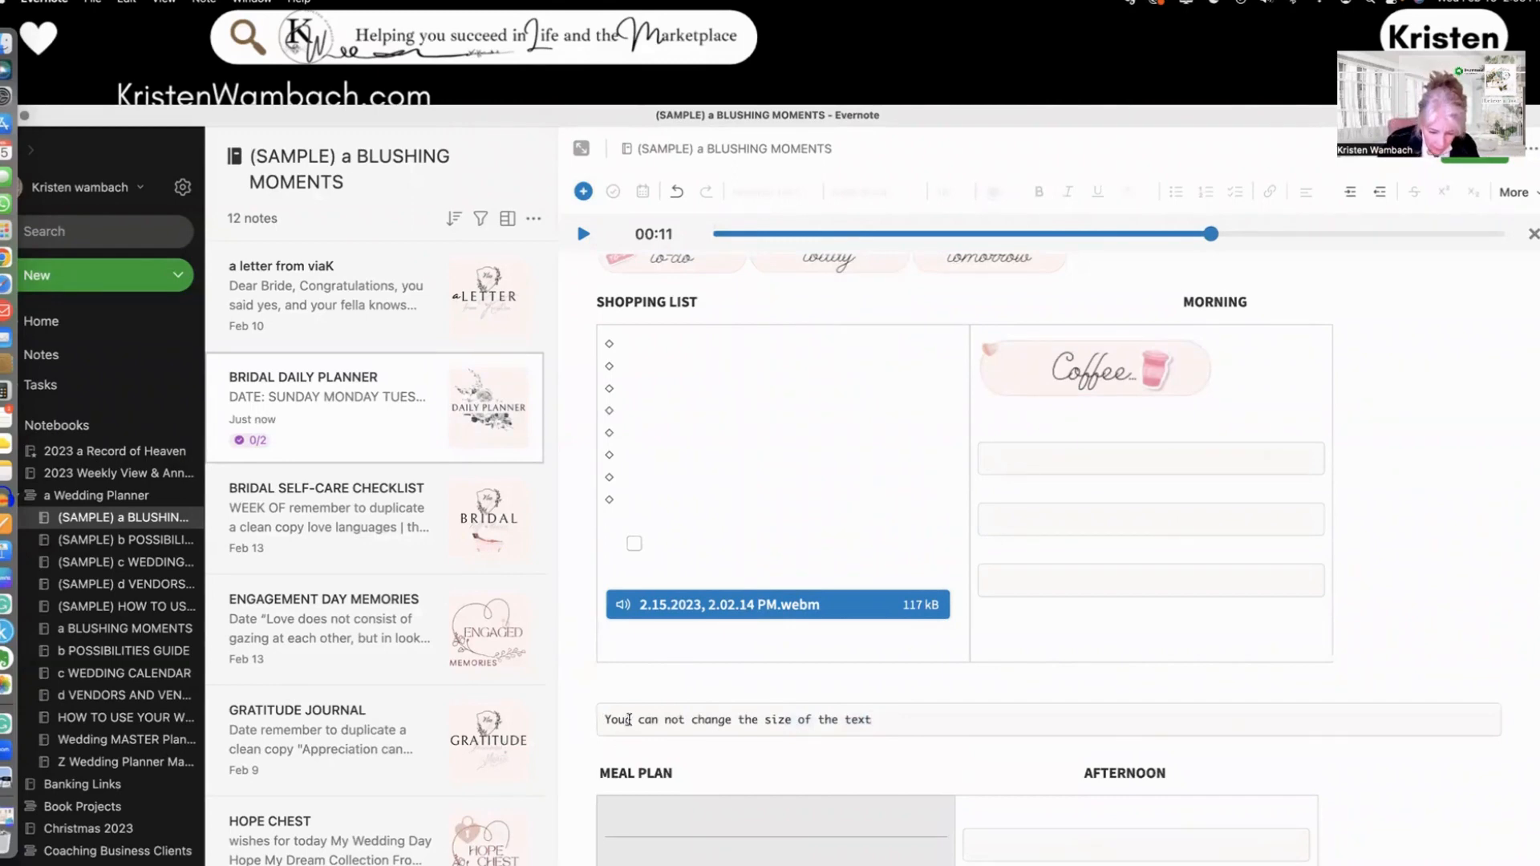
left_click(629, 719)
key("BackSpace")
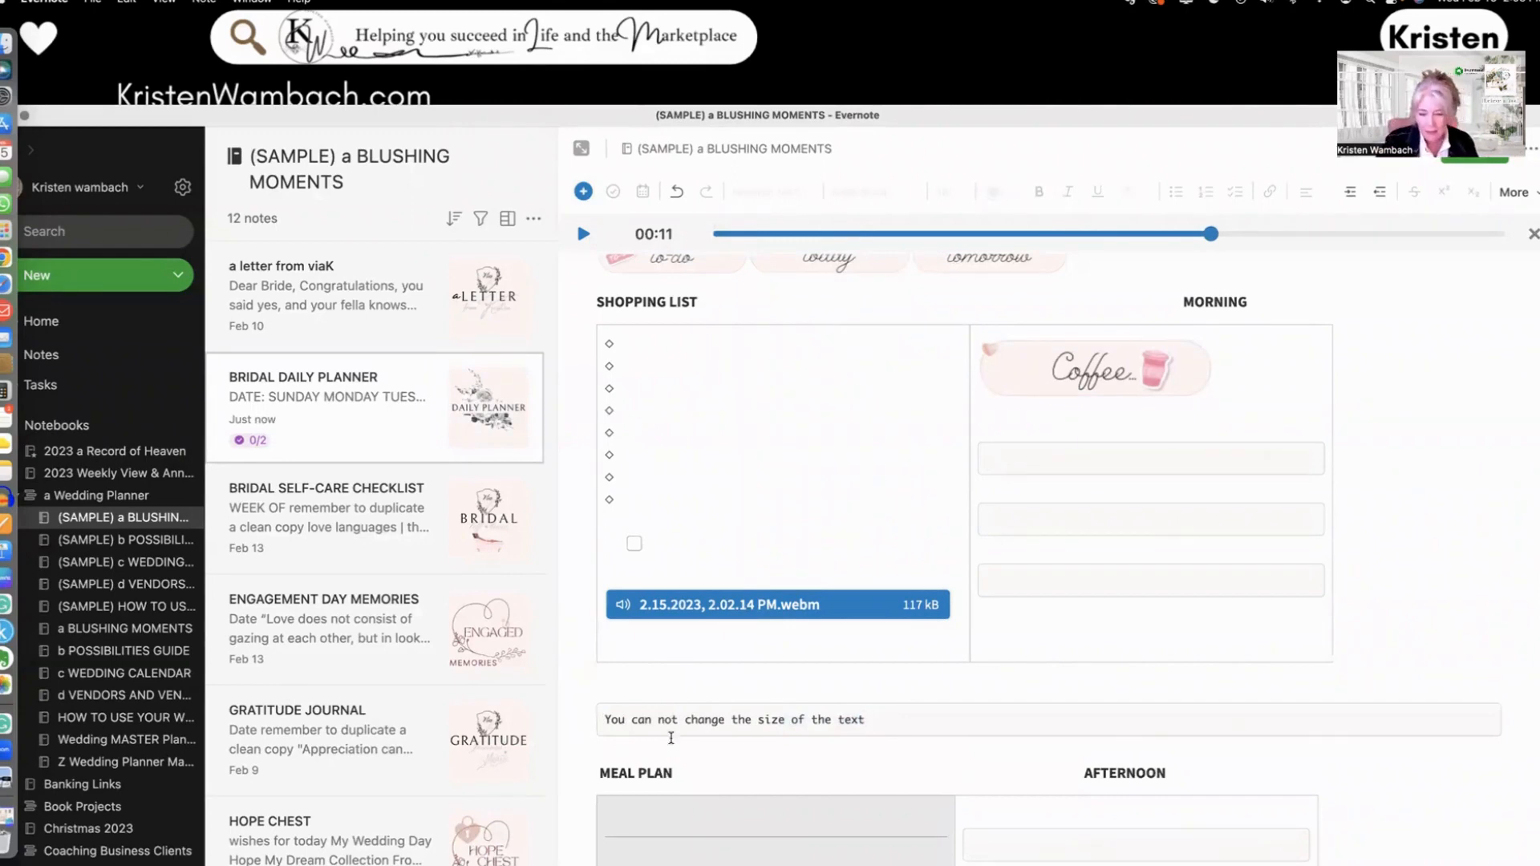
- Add a second line reading "you can keept adding as much text as you want." to the code block, followed by an empty line
left_click(911, 720)
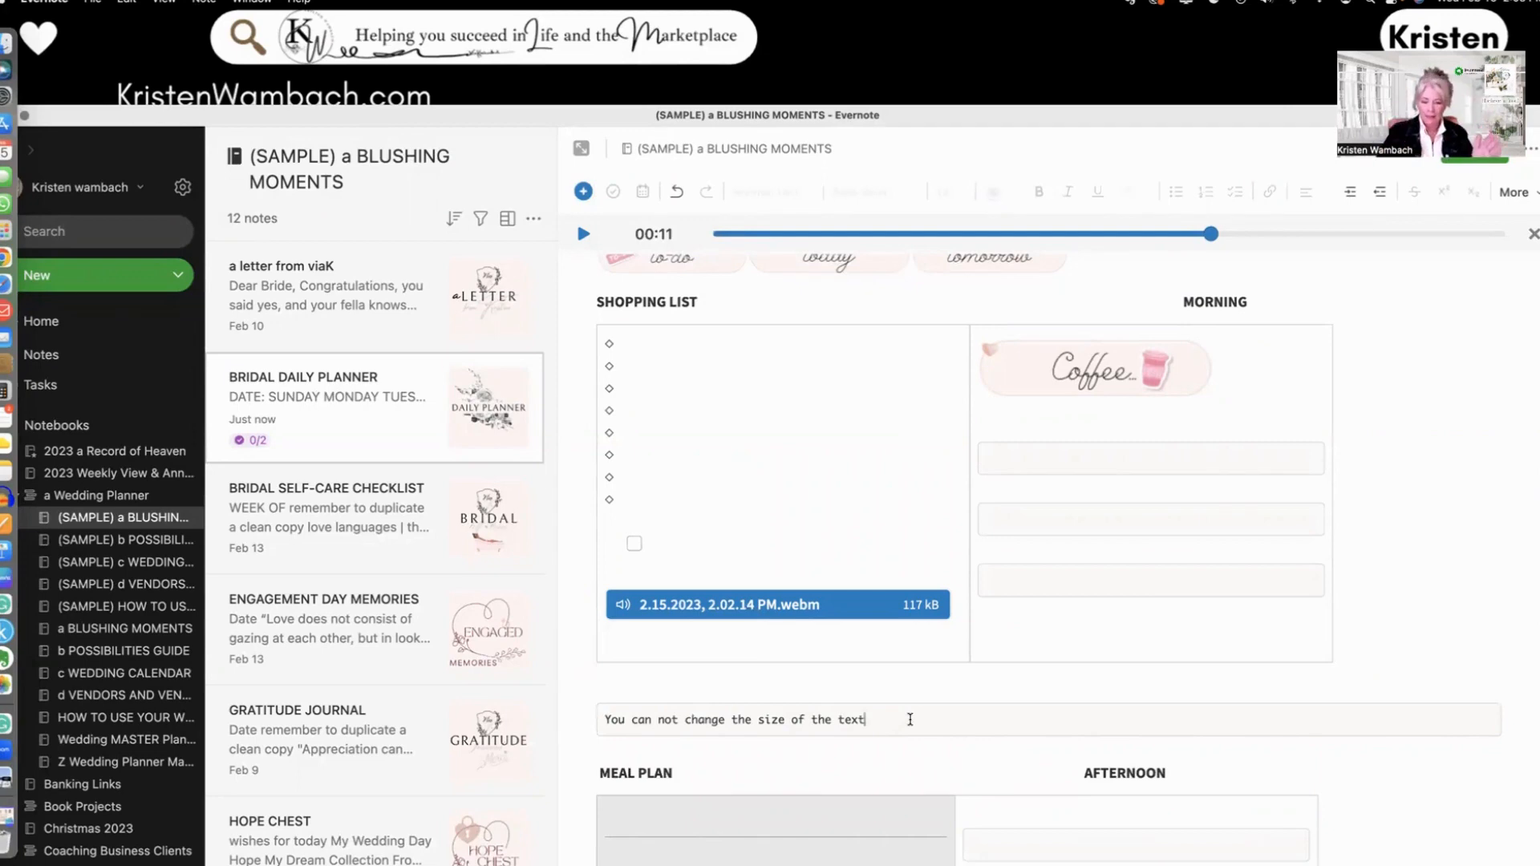
left_click(625, 750)
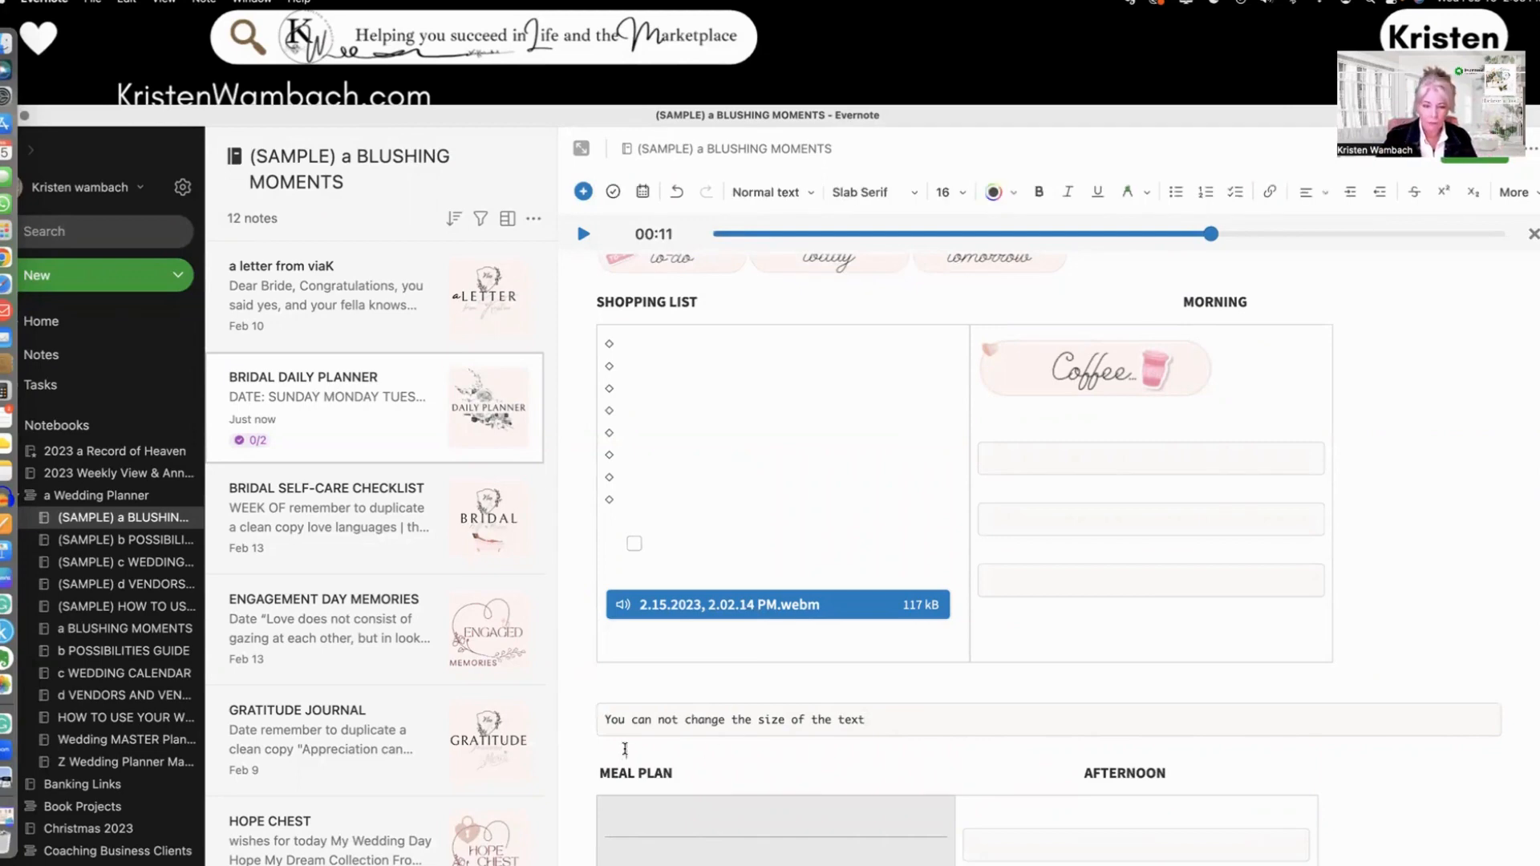
left_click(904, 723)
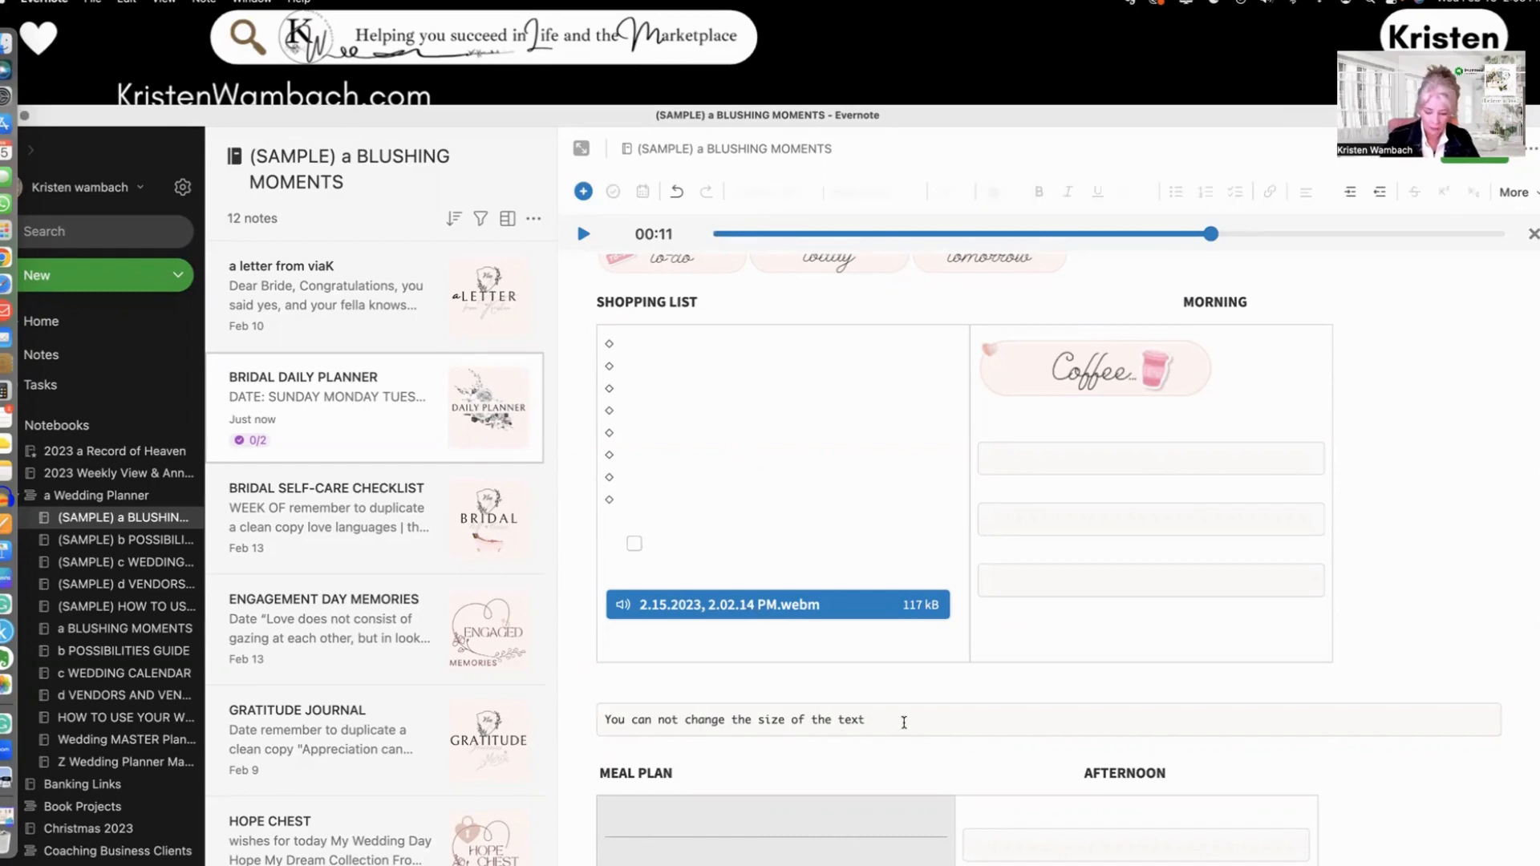
key("Return")
type("you c")
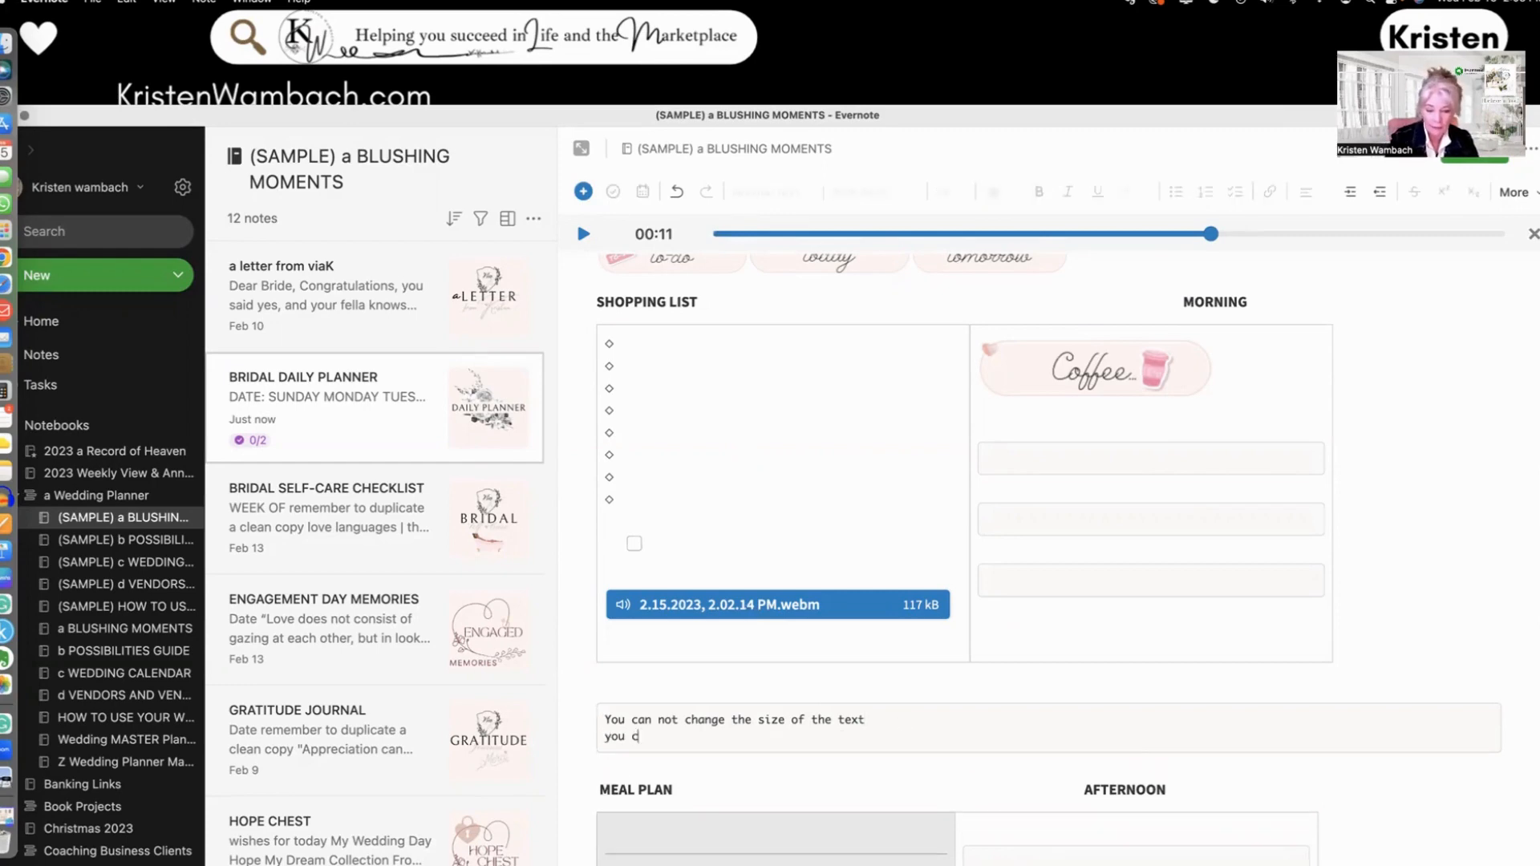
type("an ke")
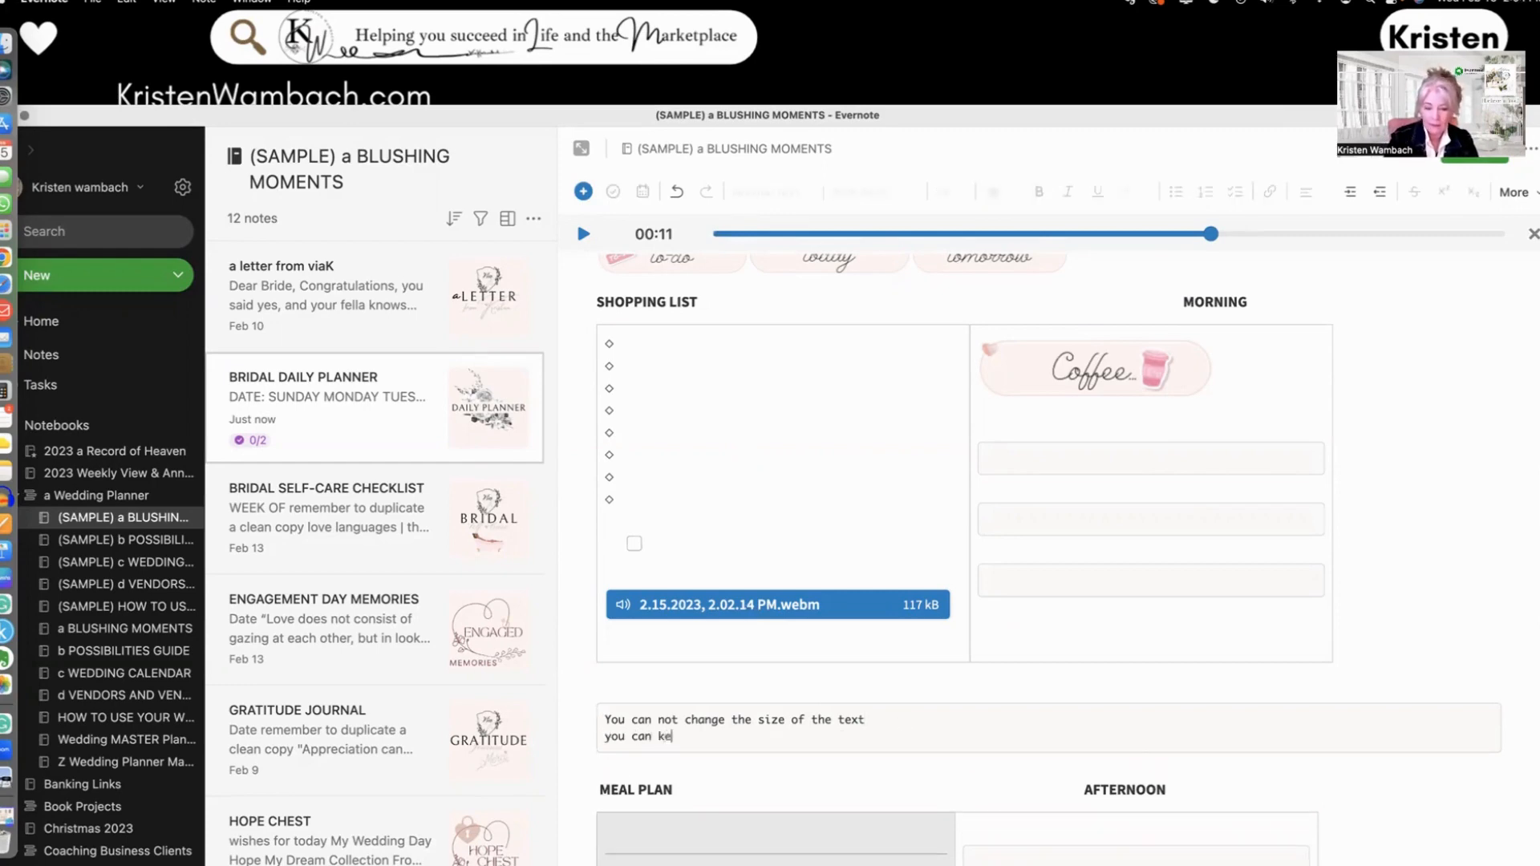
type("ept adding as muc")
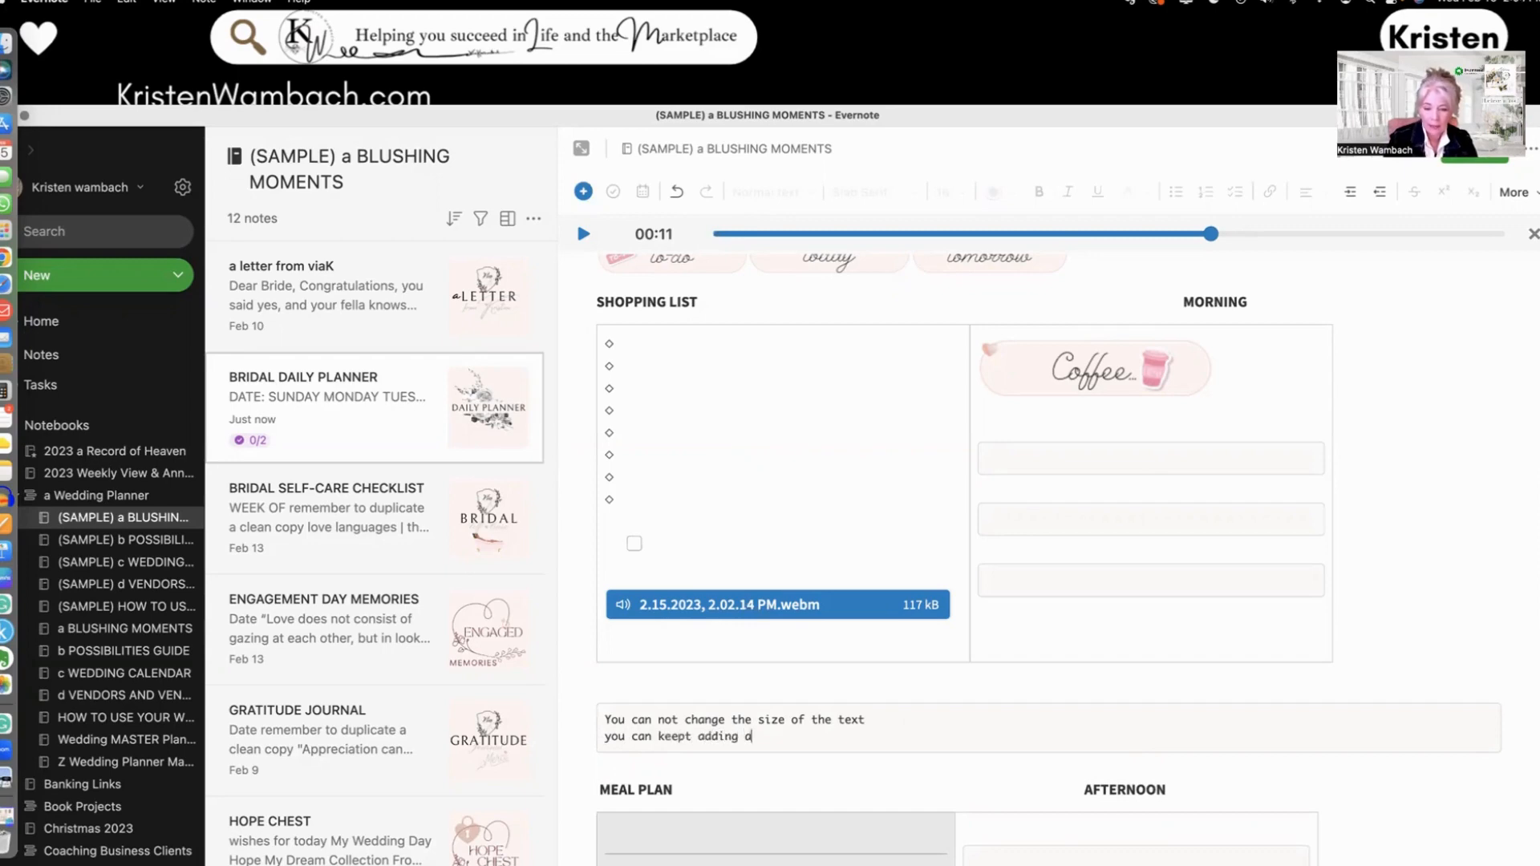
type("h text as you w")
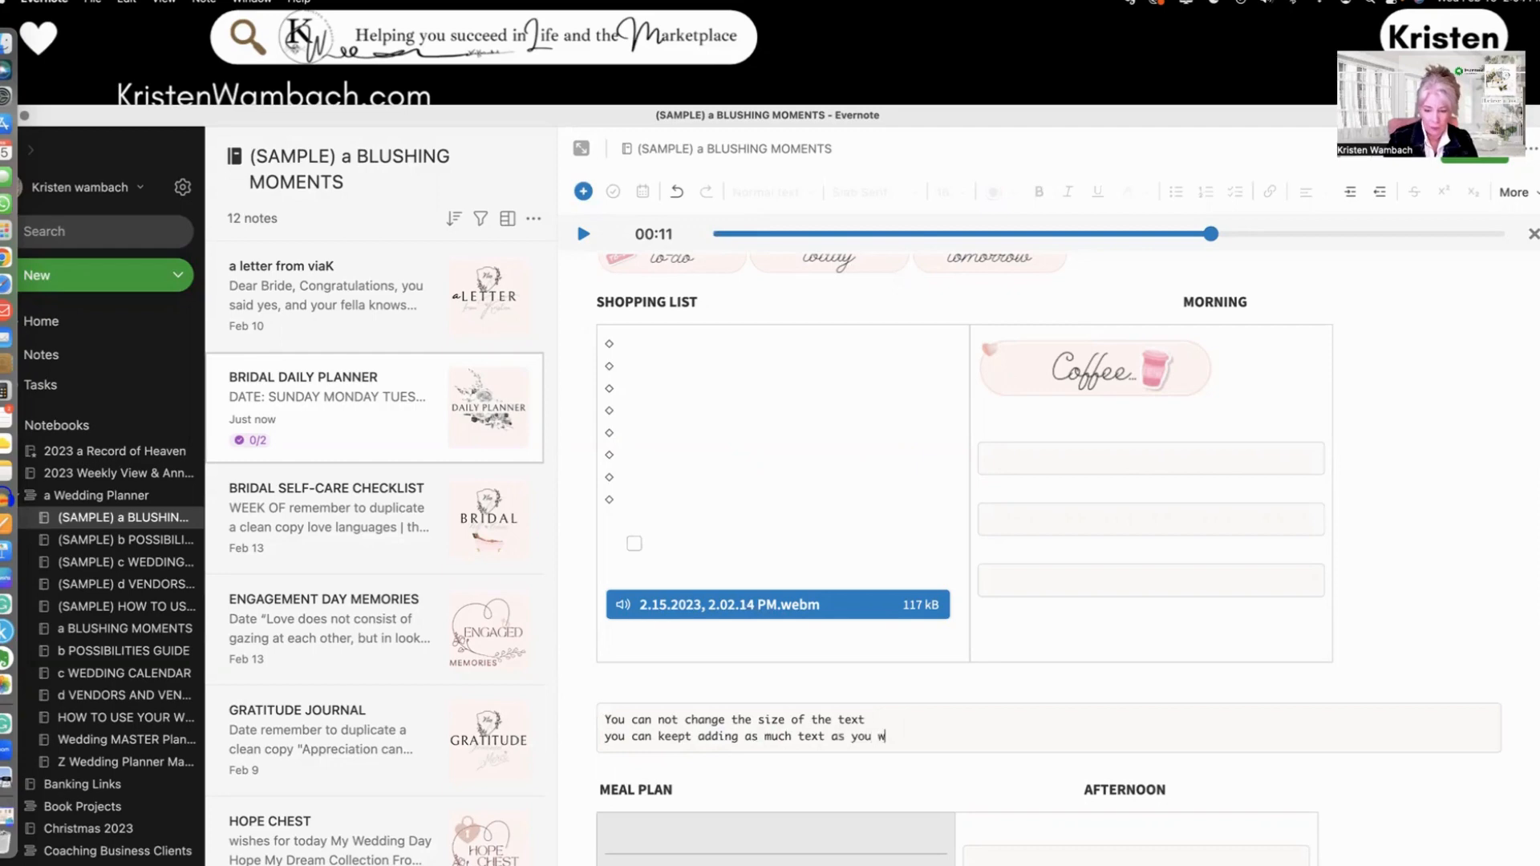
type("nt")
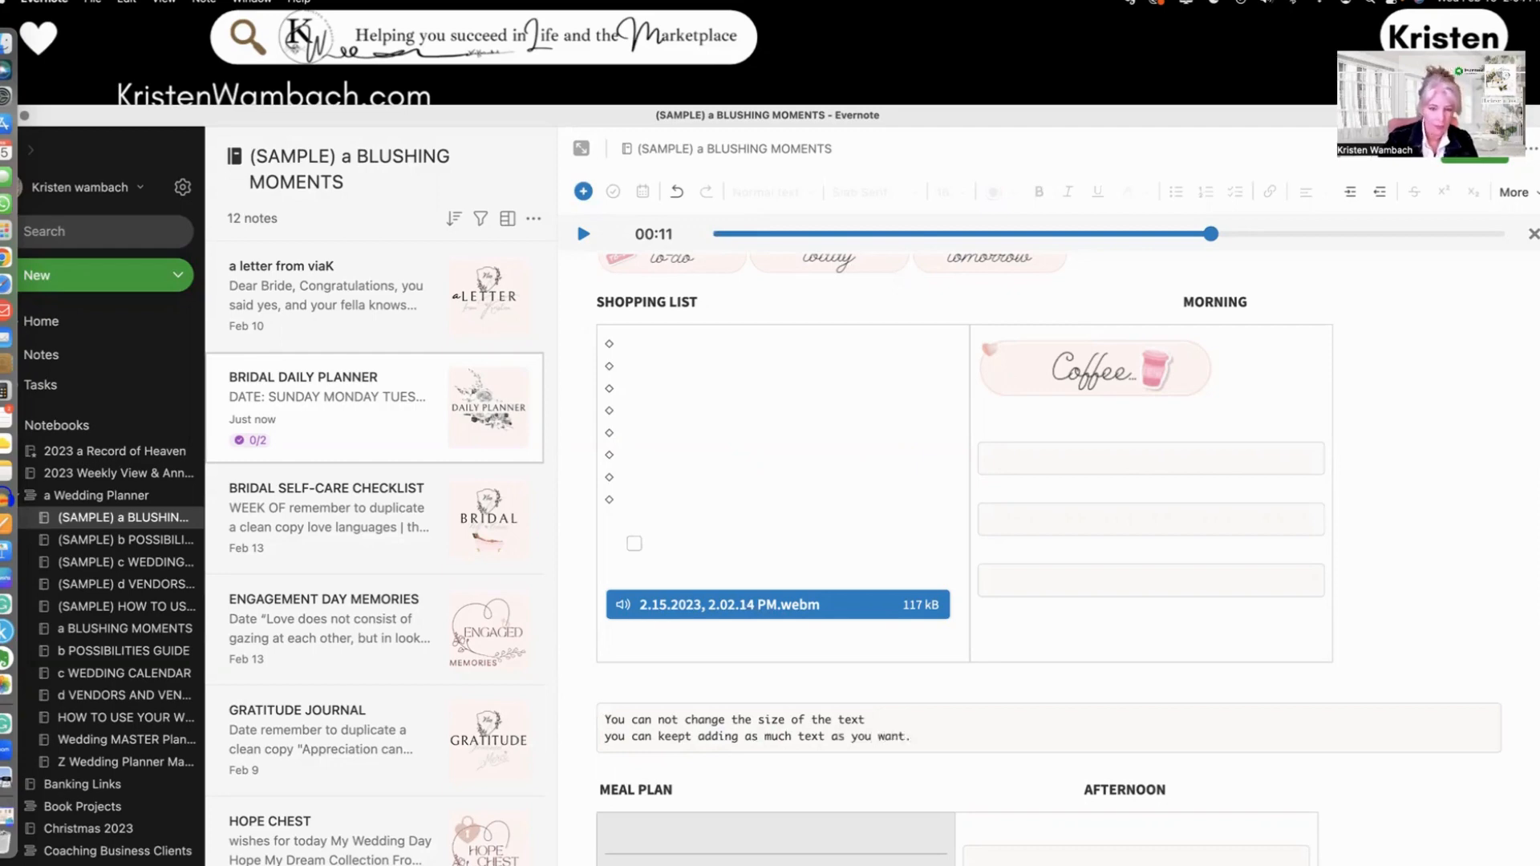
type(".")
key("Return")
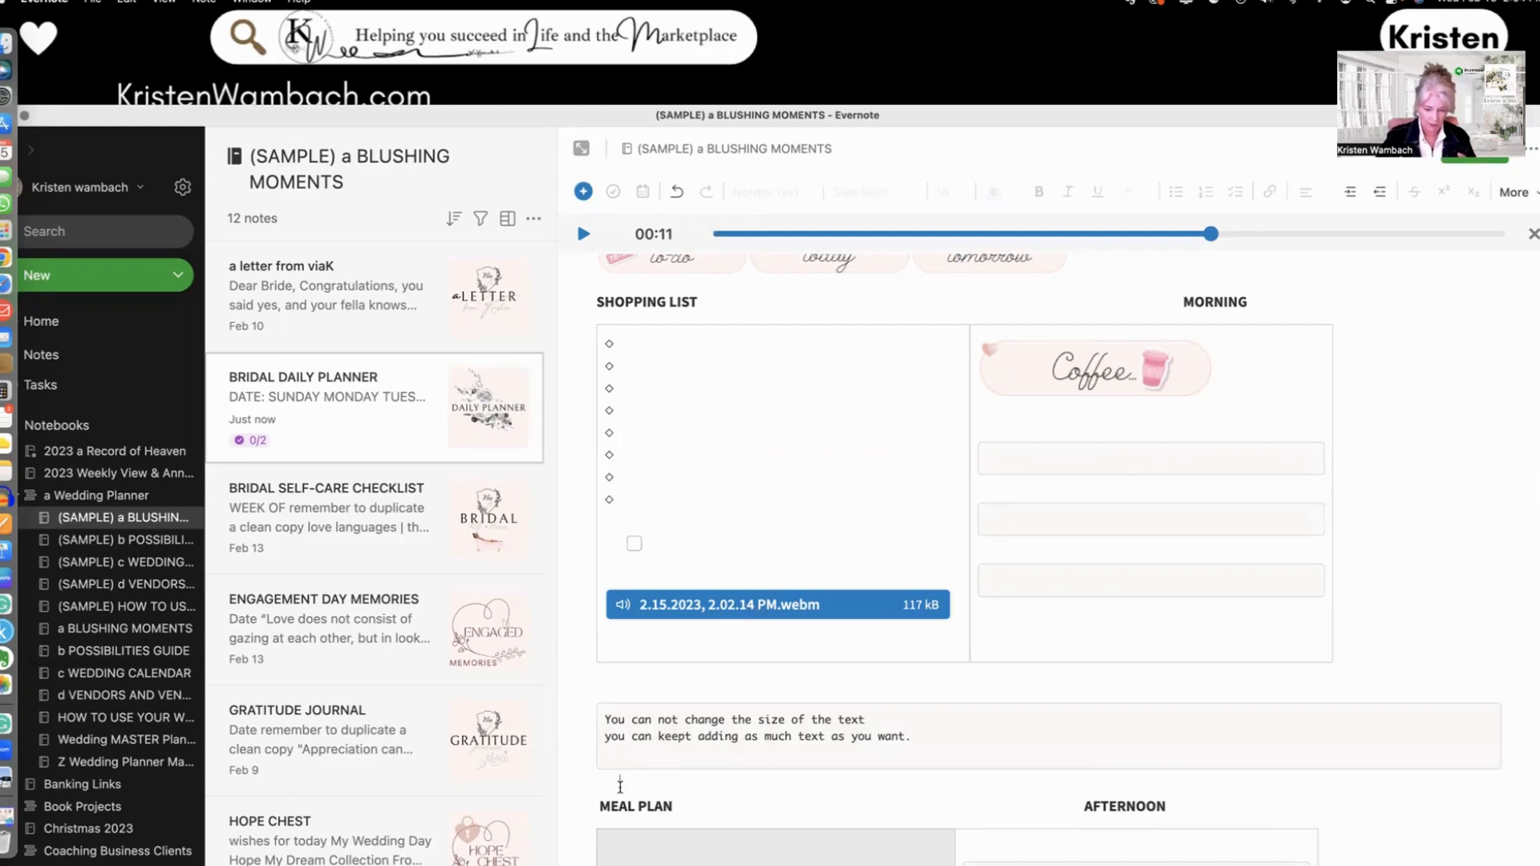
- Delete the sketch placeholder image from the cell beside NOTES in the TOMORROW table
left_click(620, 786)
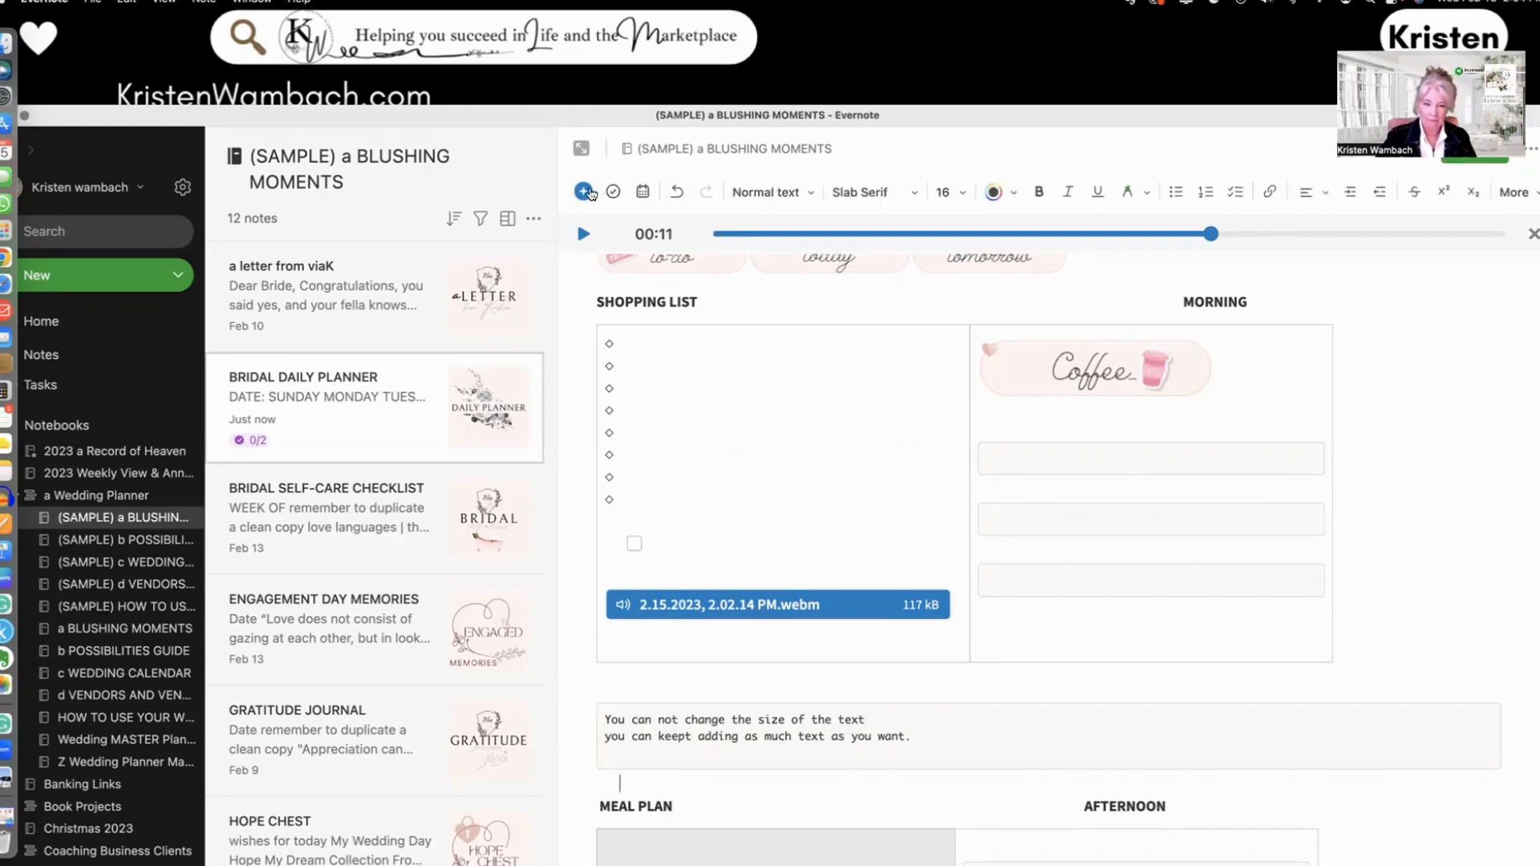
left_click(585, 192)
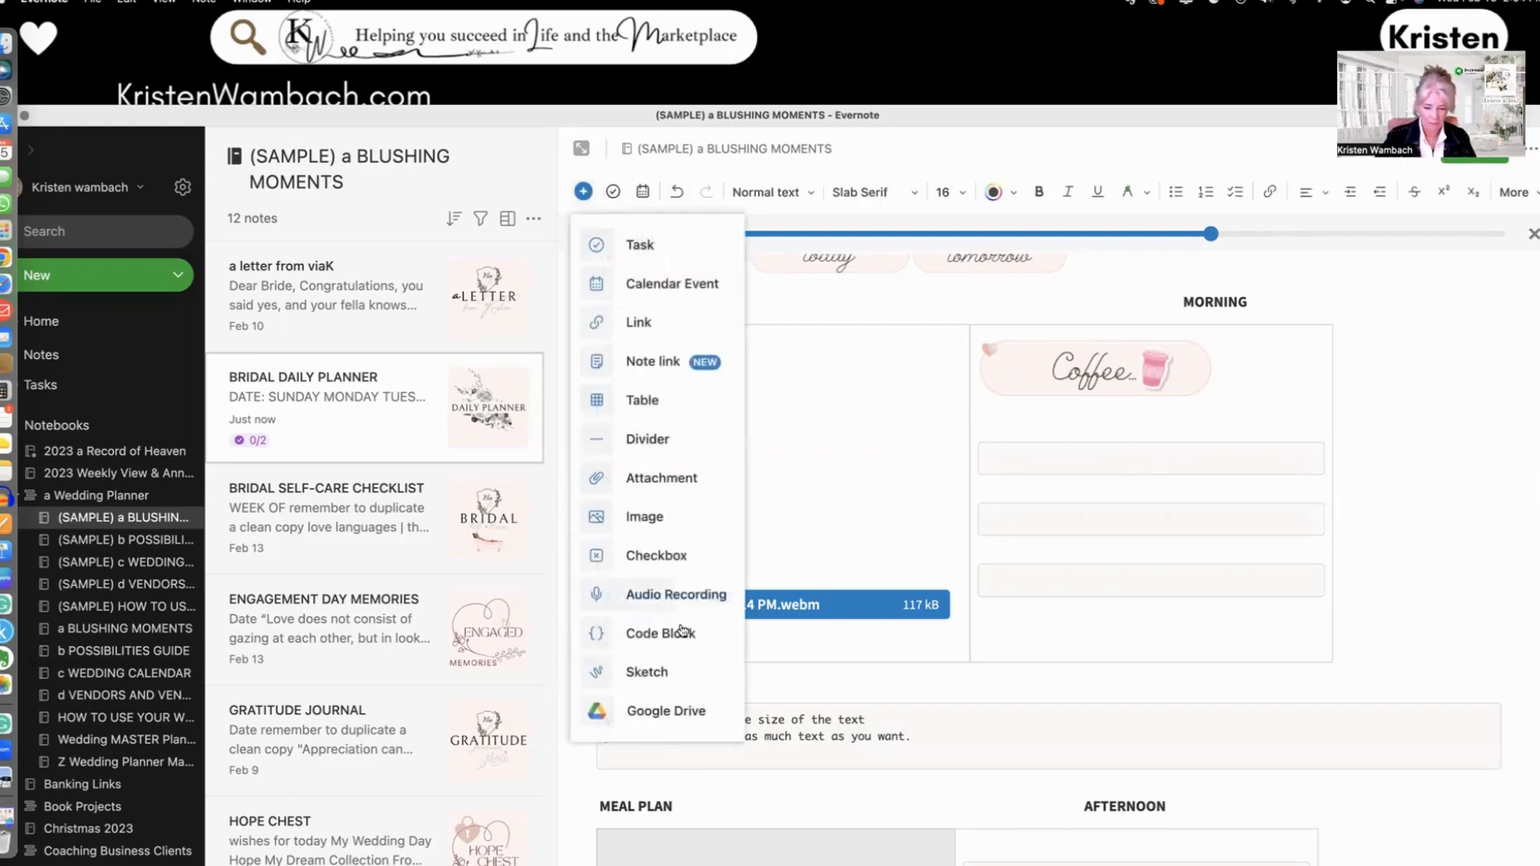
scroll(806, 631, "down", 5)
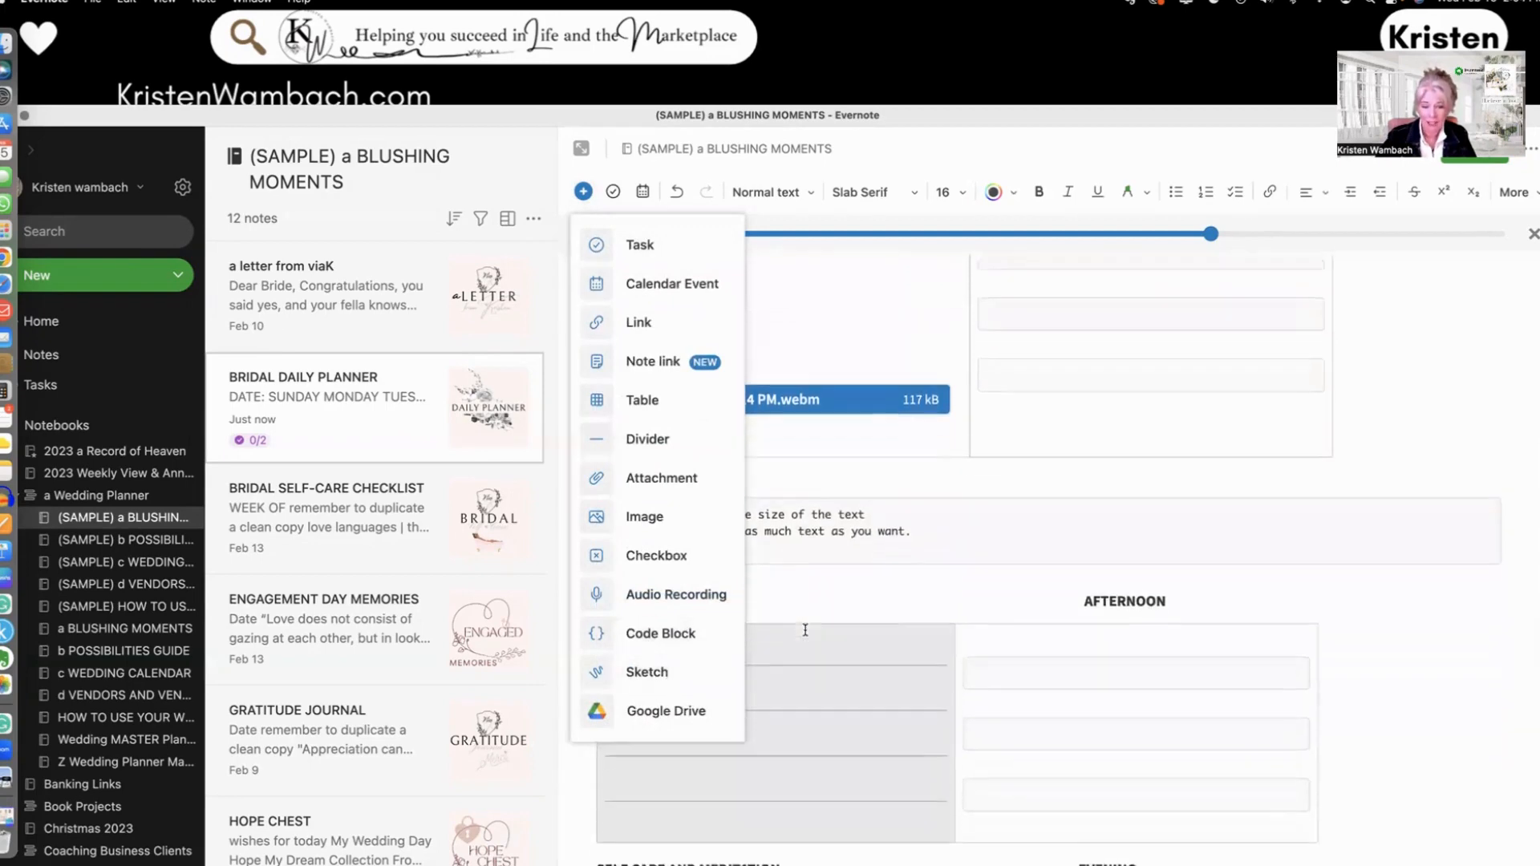
scroll(806, 631, "down", 2)
scroll(964, 534, "down", 20)
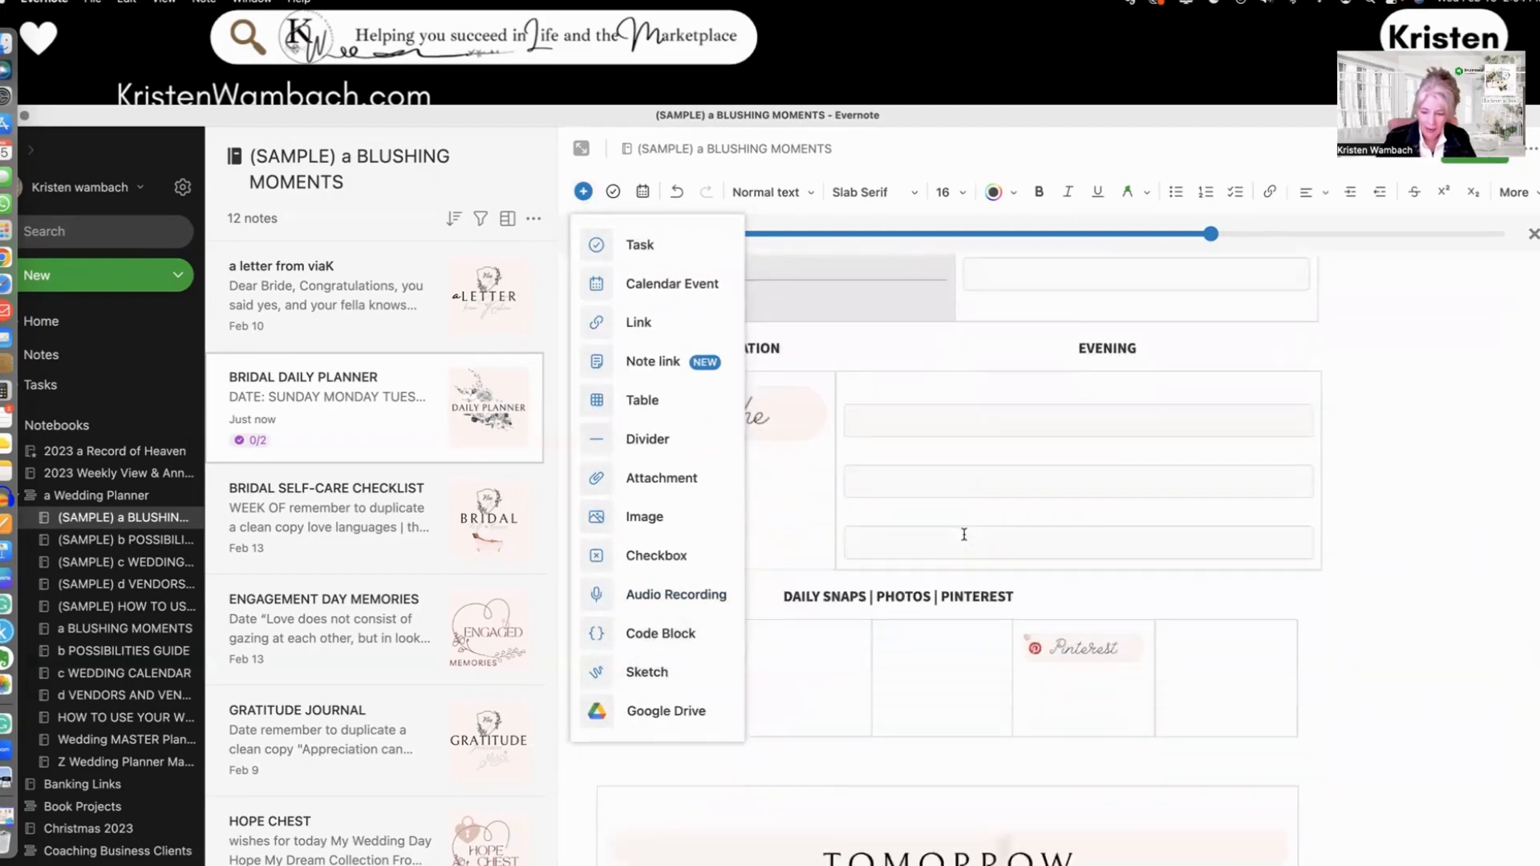
left_click(1031, 564)
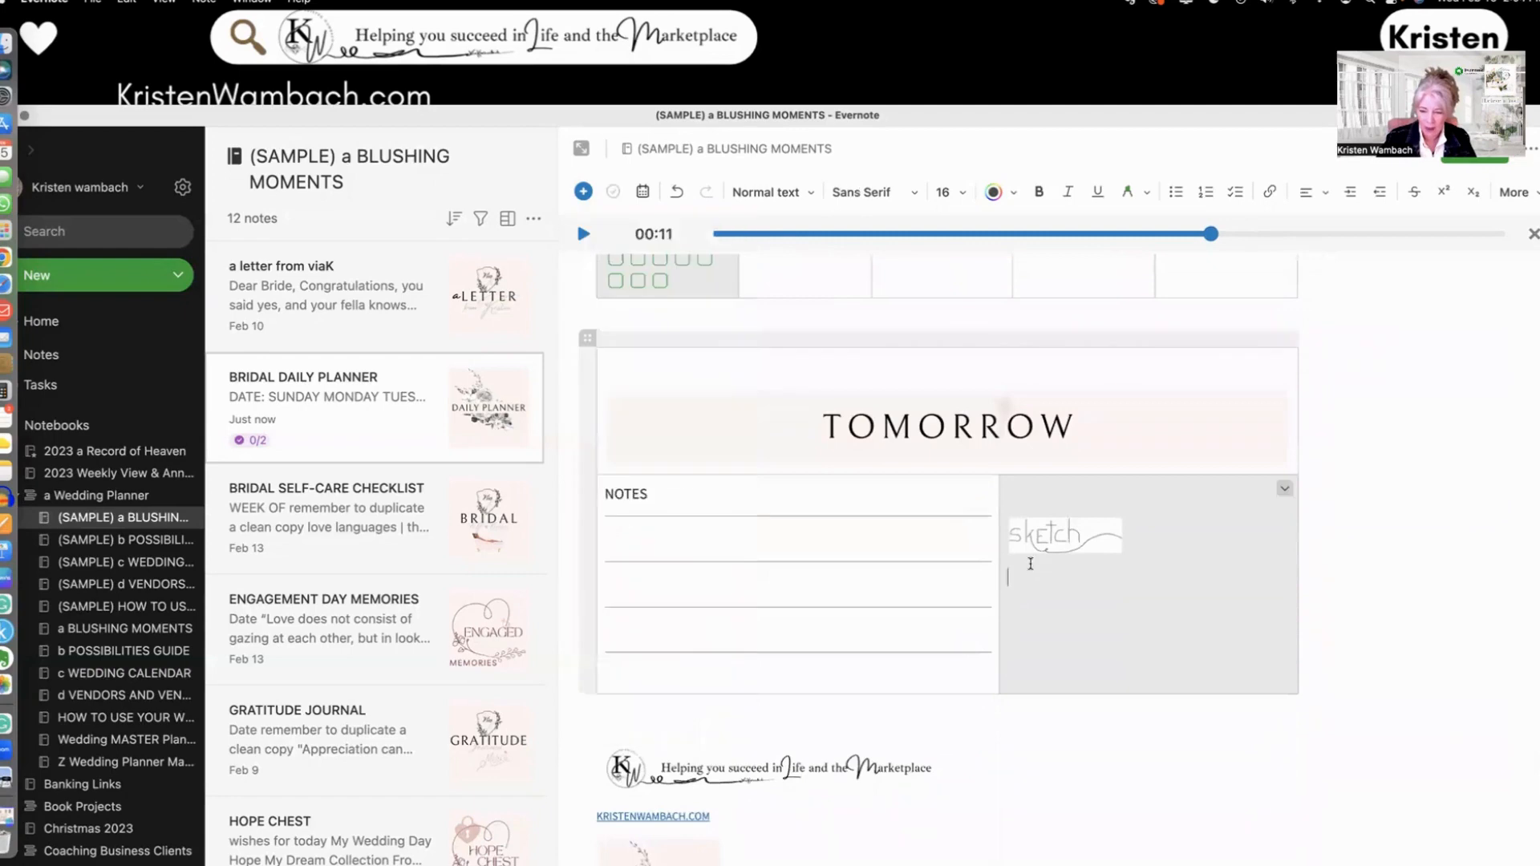
key("BackSpace")
key("BackSpace")
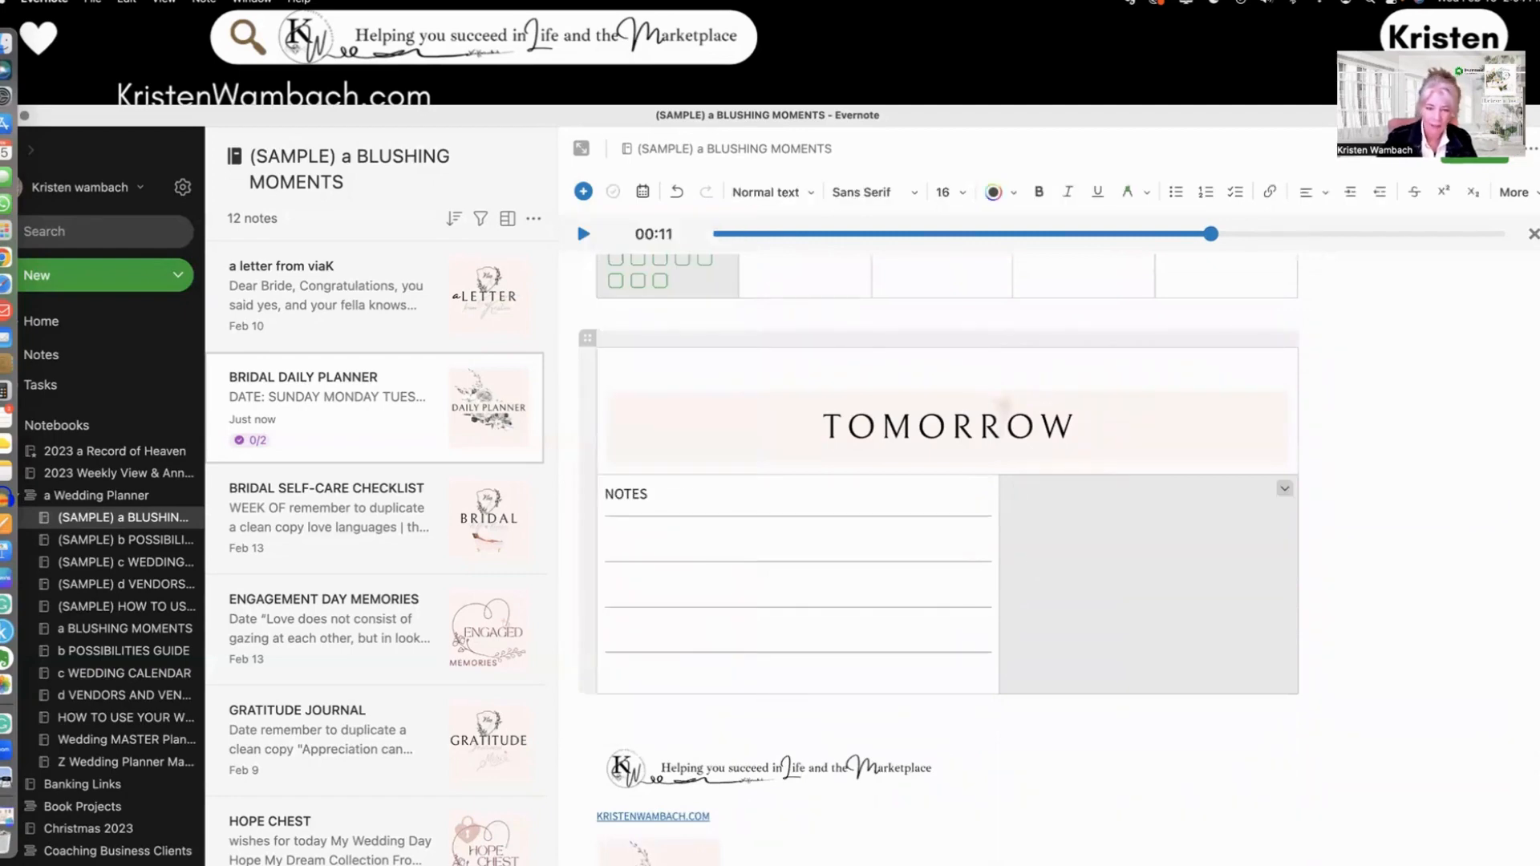
- Insert a new sketch in the emptied cell beside NOTES and move the window until the drawing tools are accessible
left_click(581, 192)
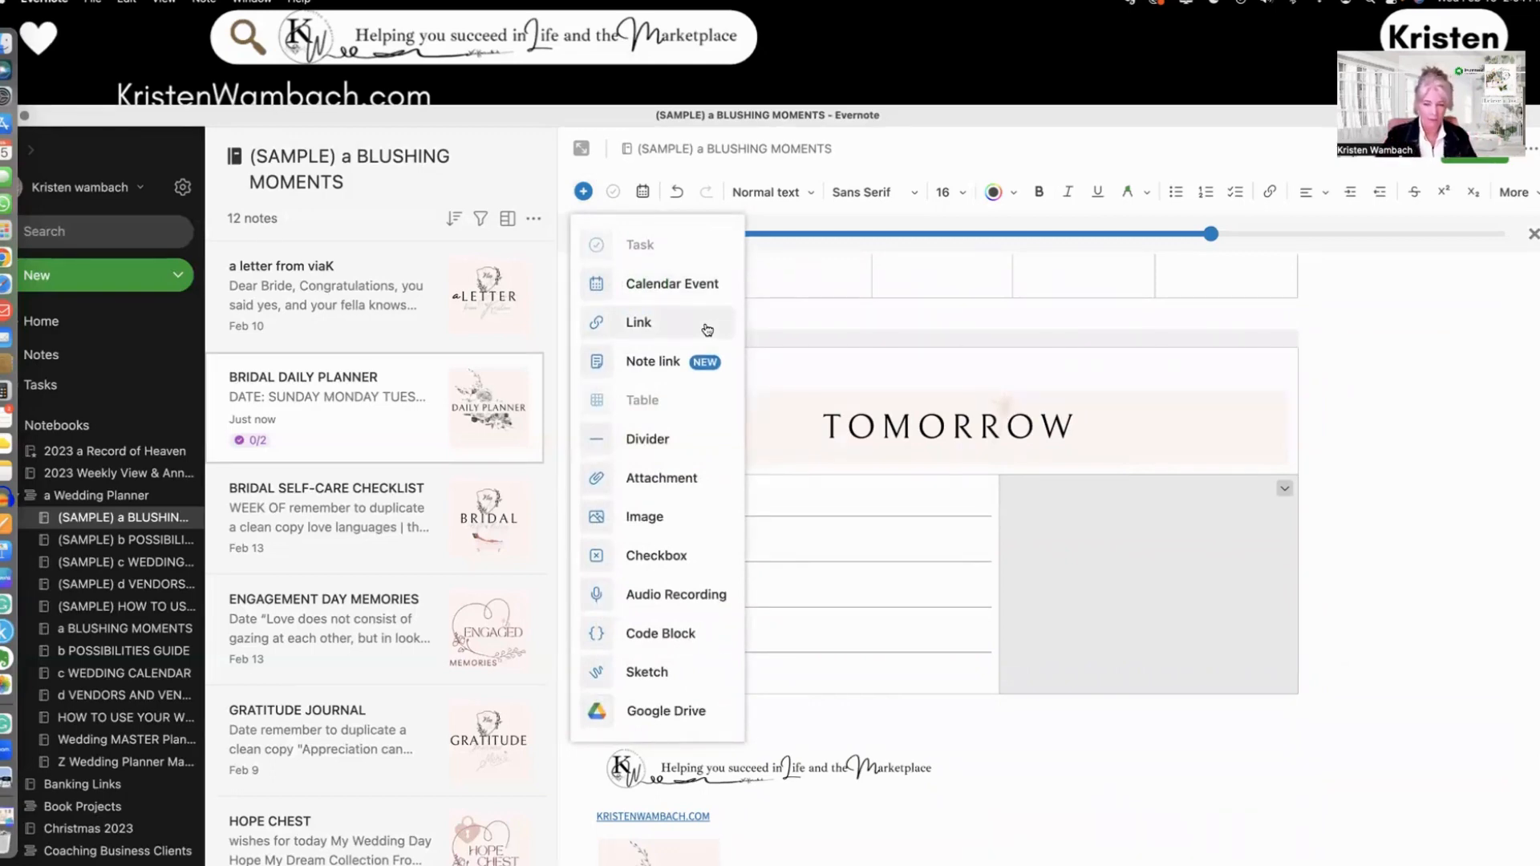
left_click(633, 674)
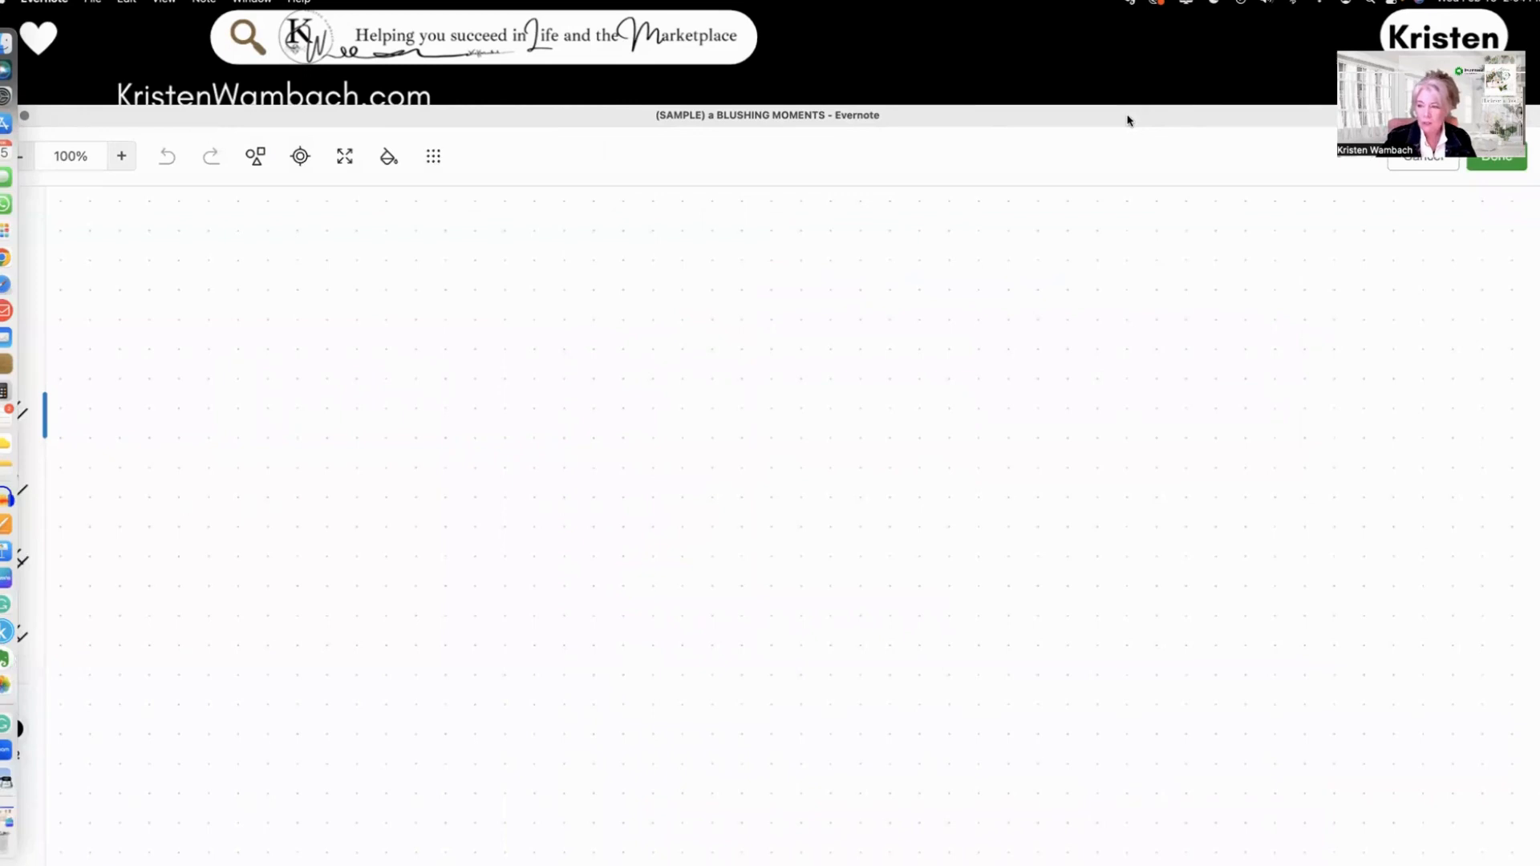
mouse_move(1128, 120)
left_mouse_down()
mouse_move(1121, 138)
mouse_move(1148, 166)
mouse_move(1111, 161)
mouse_move(1136, 167)
left_mouse_up()
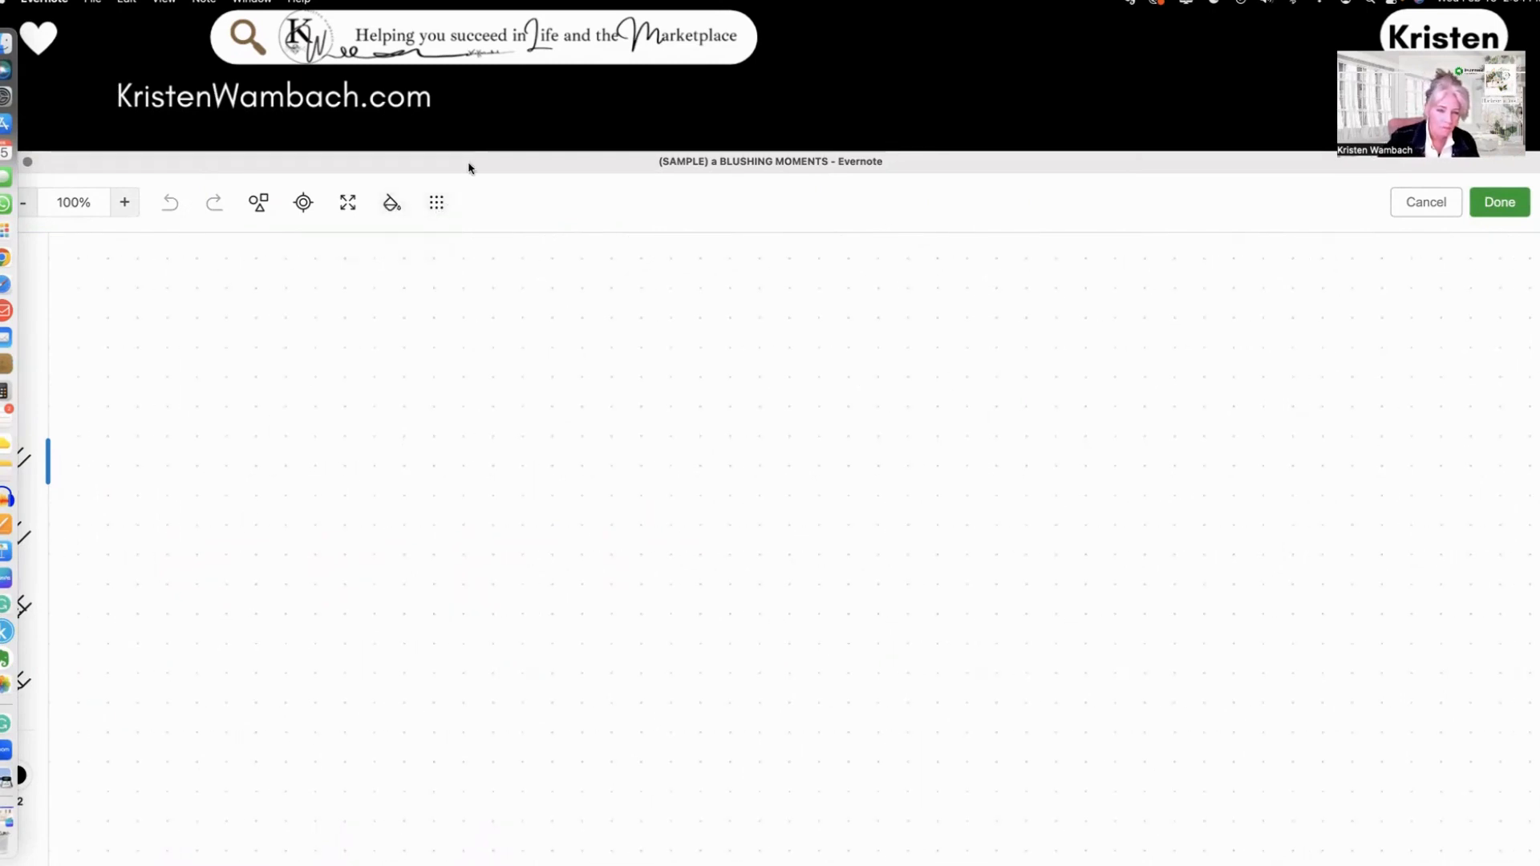
left_click_drag(502, 168, 665, 145)
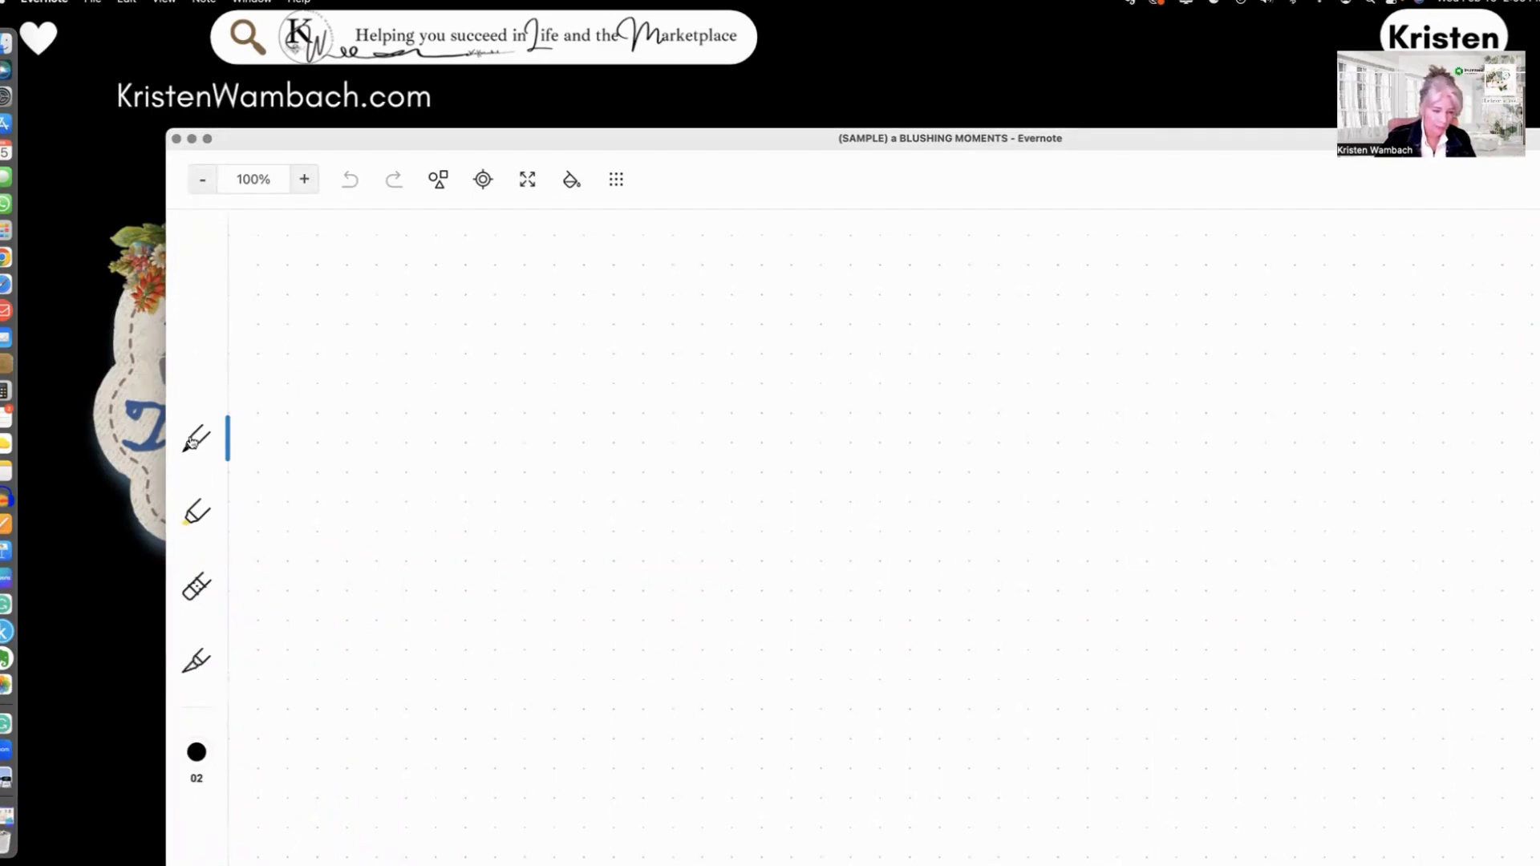
- Handwrite a first name with the black pen across the upper part of the sketch canvas
left_click_drag(374, 313, 368, 470)
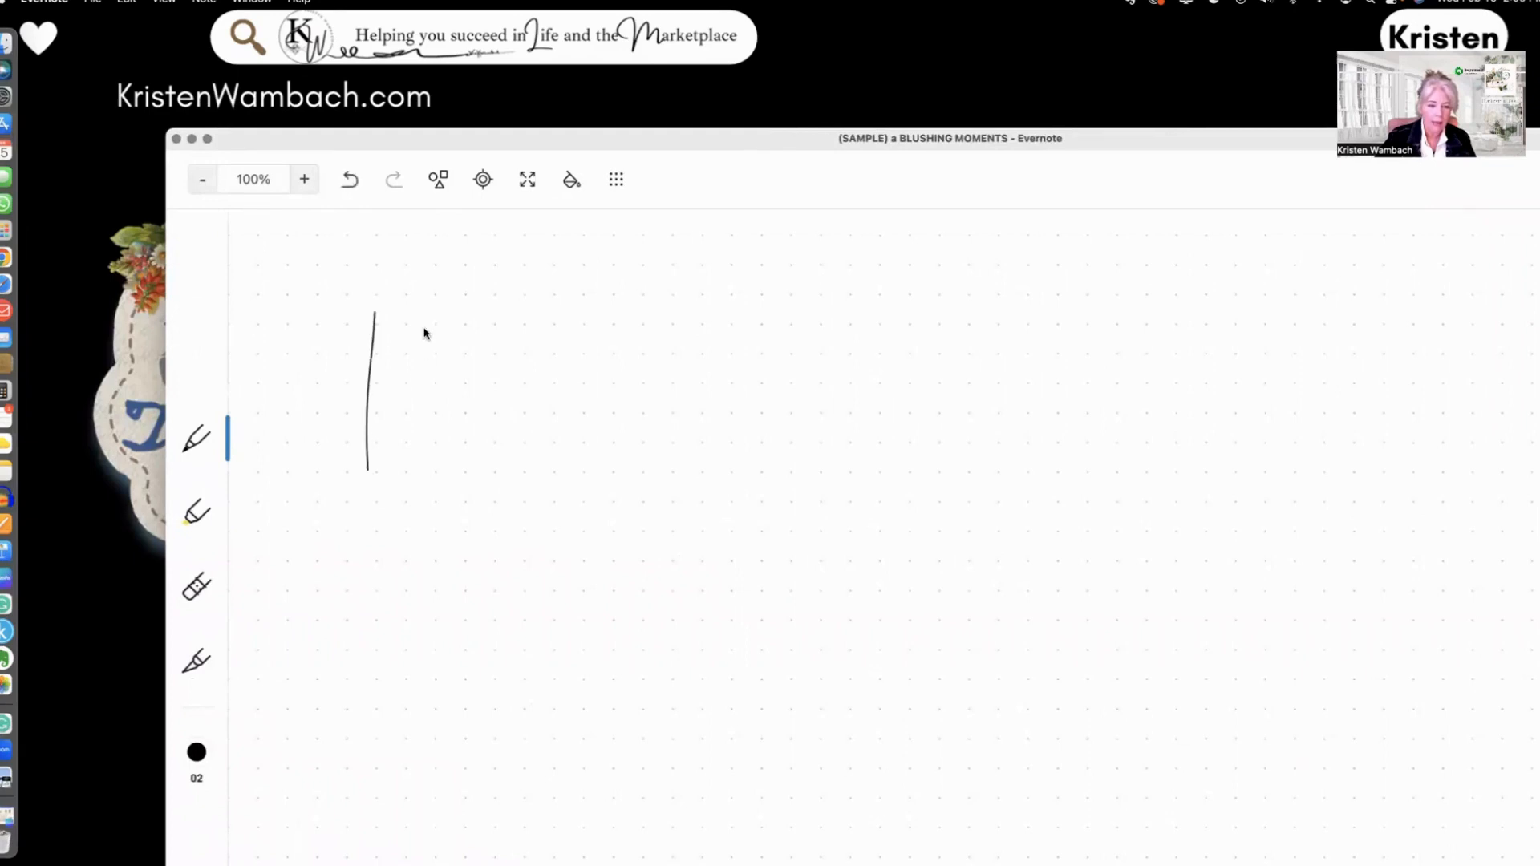
mouse_move(426, 328)
left_mouse_down()
mouse_move(358, 426)
mouse_move(422, 405)
mouse_move(455, 444)
mouse_move(493, 453)
mouse_move(469, 455)
left_mouse_up()
left_click(467, 359)
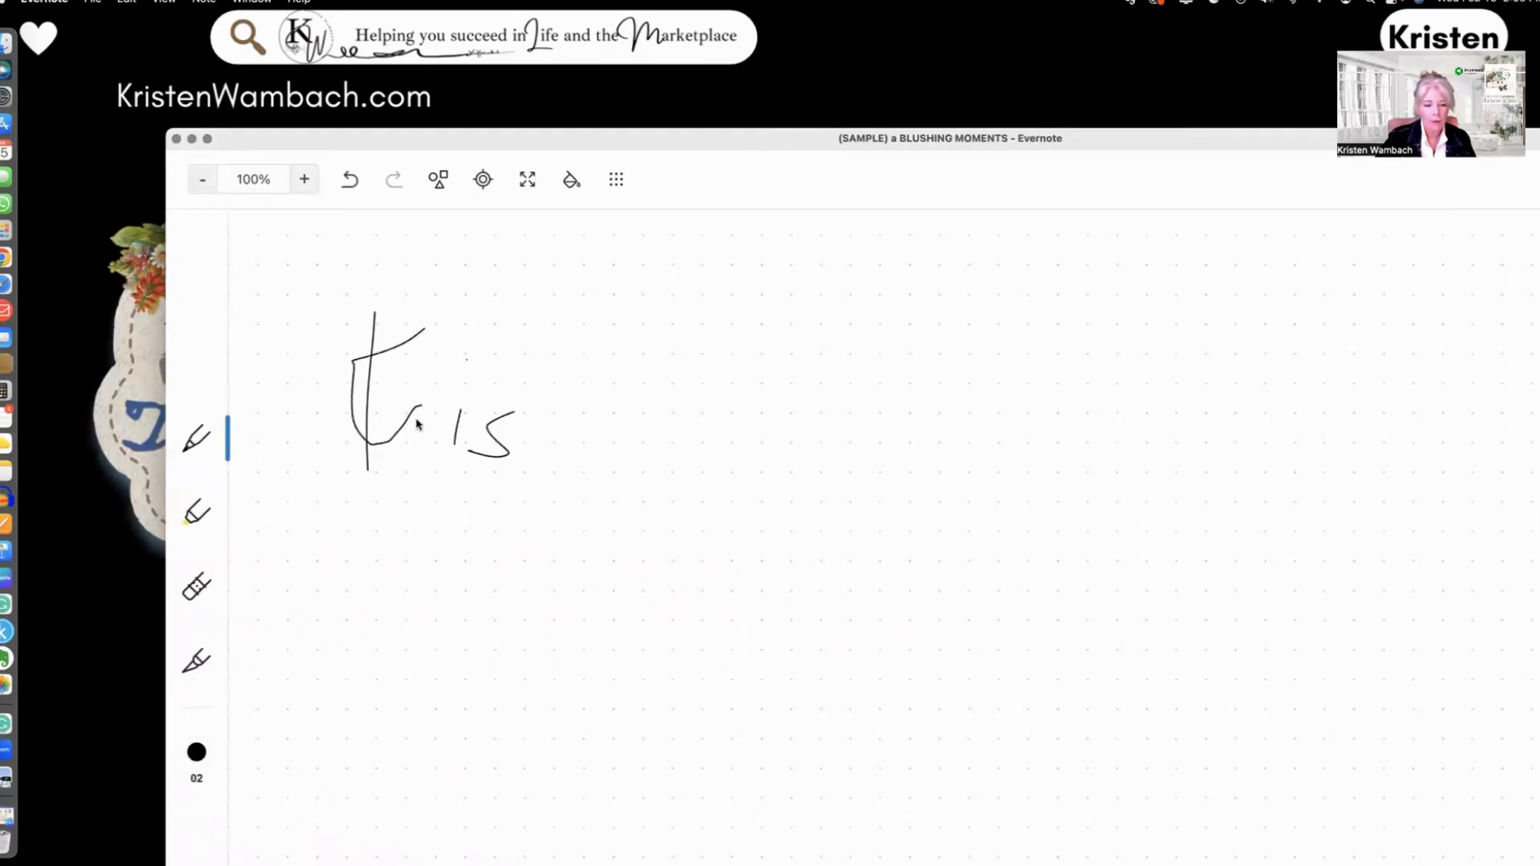
mouse_move(411, 410)
left_mouse_down()
mouse_move(406, 458)
mouse_move(426, 393)
mouse_move(439, 463)
left_mouse_up()
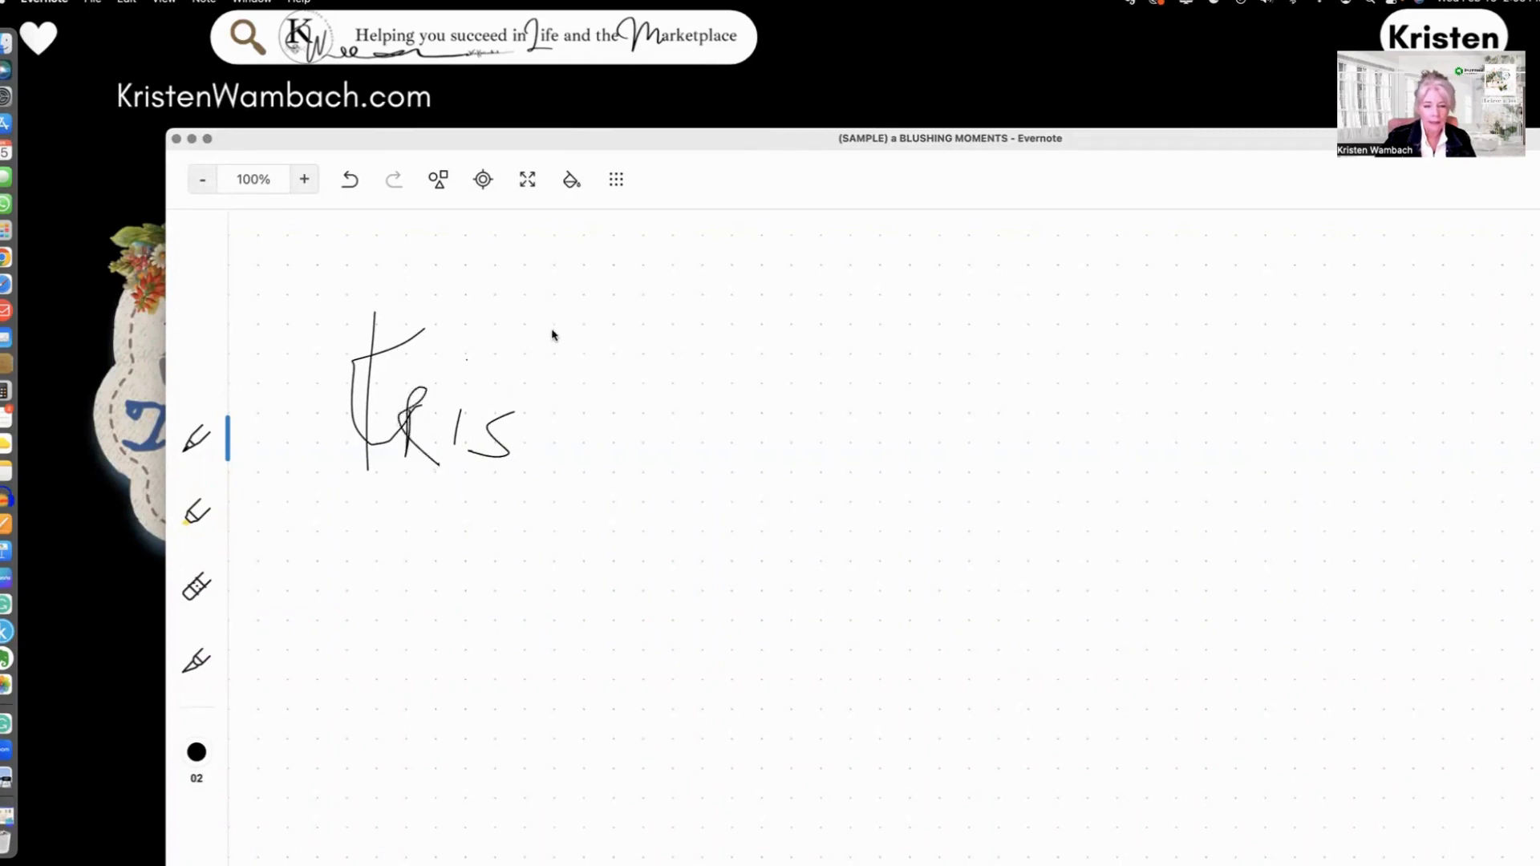
left_click_drag(547, 336, 528, 508)
left_click_drag(524, 412, 679, 426)
mouse_move(586, 449)
left_mouse_down()
mouse_move(627, 485)
mouse_move(774, 453)
mouse_move(773, 535)
left_mouse_up()
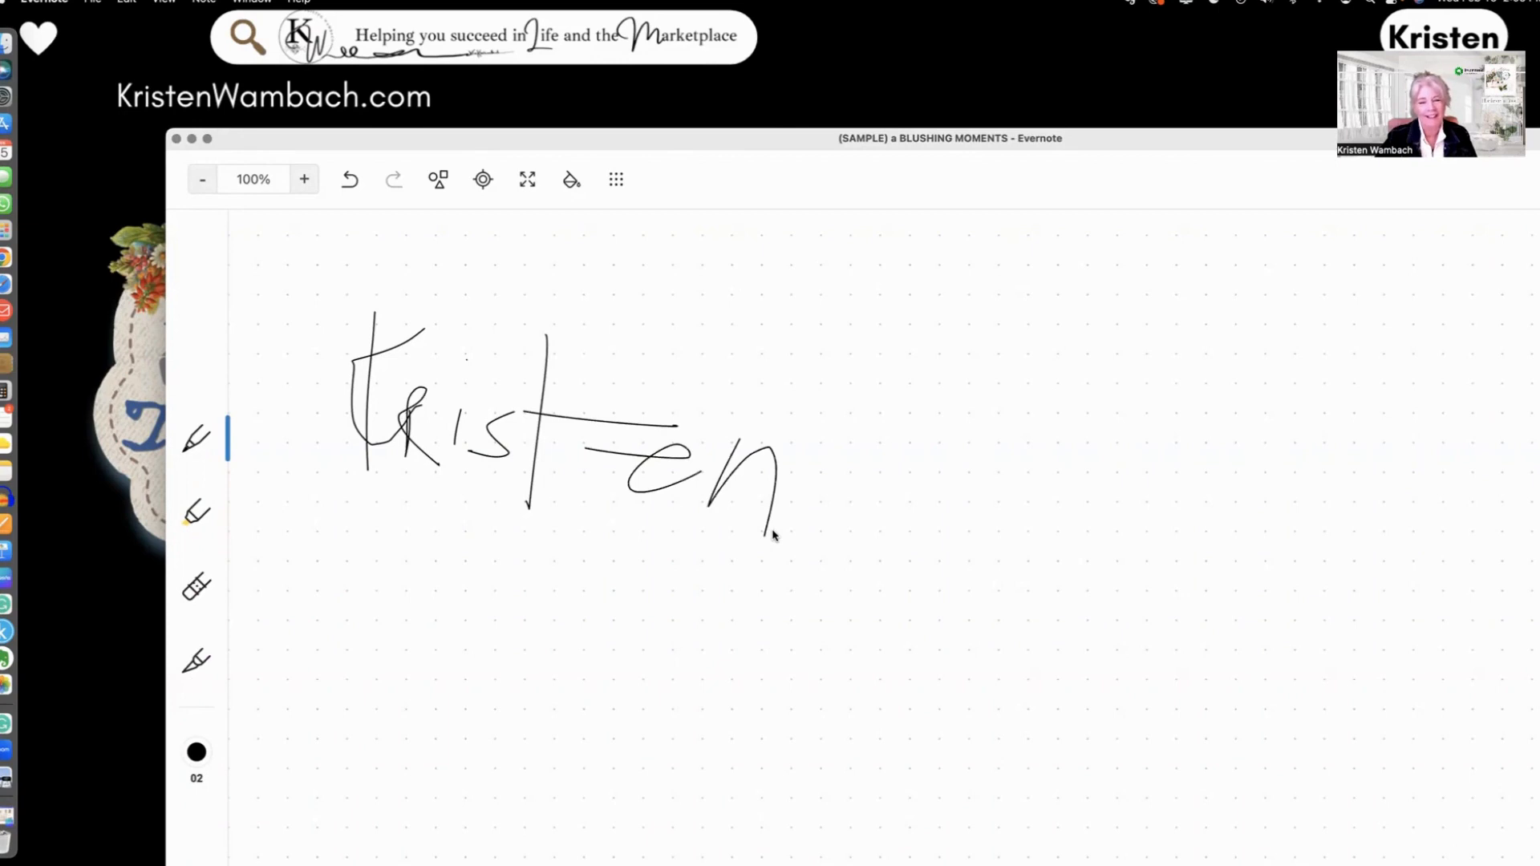
- Draw a smiley face with round eyes, a curved mouth and scribbled hair below the handwritten name
mouse_move(660, 591)
left_mouse_down()
mouse_move(591, 825)
mouse_move(677, 588)
mouse_move(651, 580)
left_mouse_up()
left_click(613, 629)
left_click(671, 630)
mouse_move(585, 676)
left_mouse_down()
mouse_move(677, 720)
mouse_move(690, 712)
left_mouse_up()
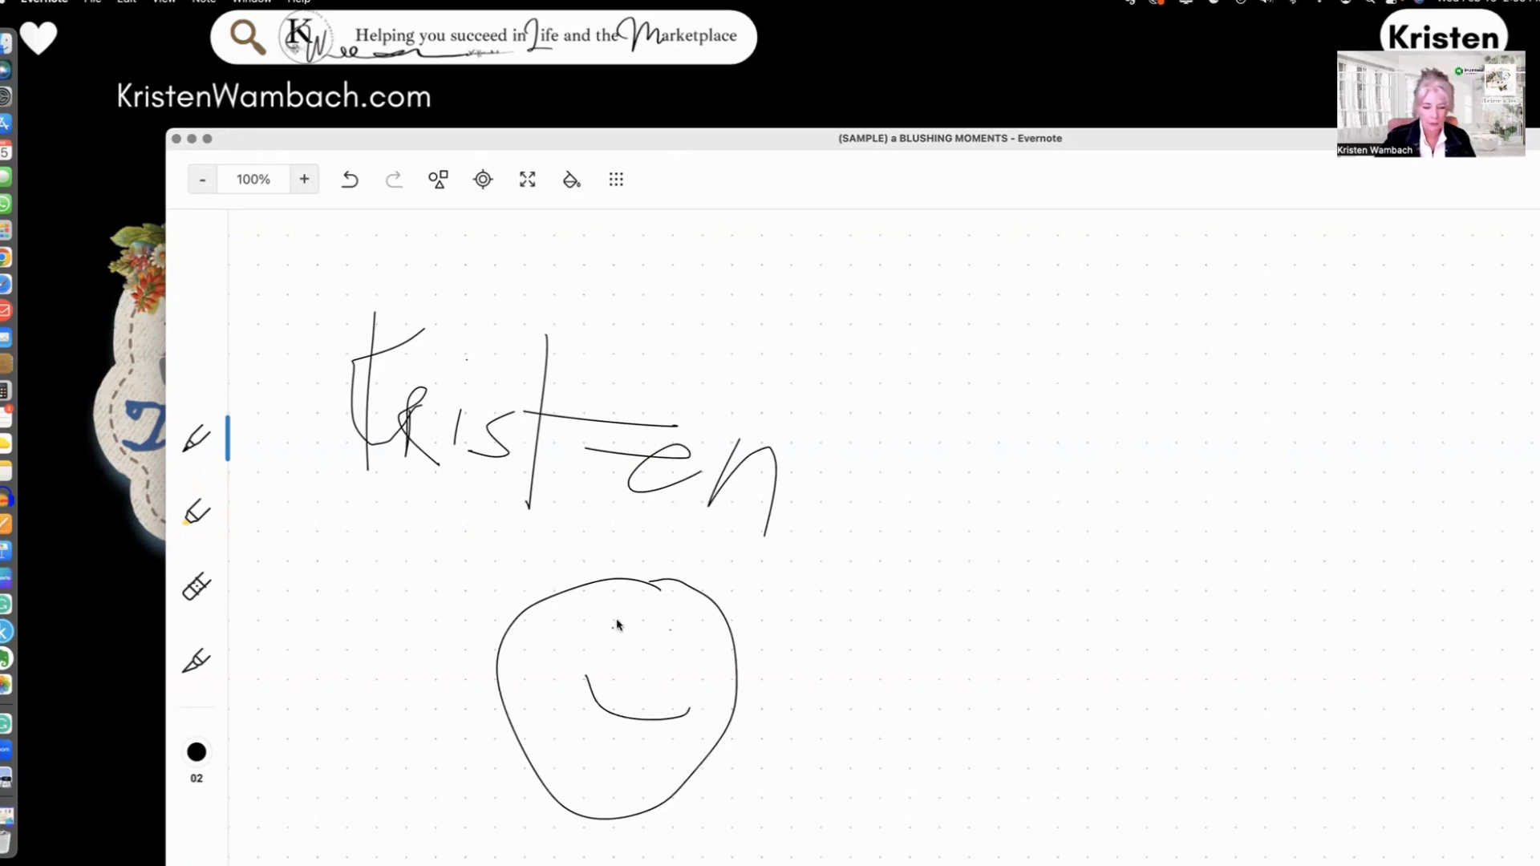
left_click_drag(617, 625, 677, 641)
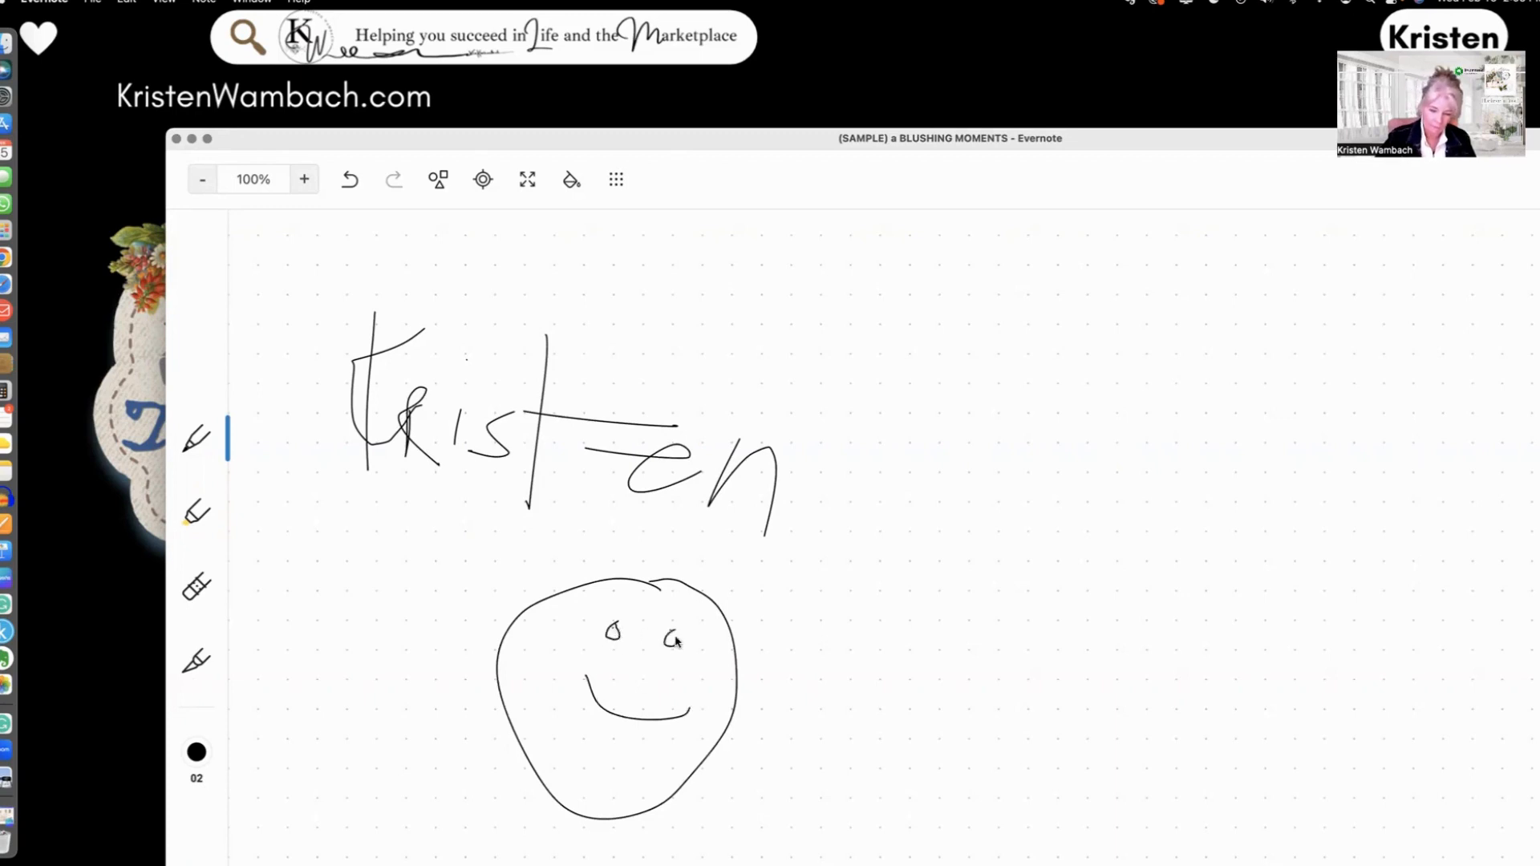
mouse_move(549, 606)
left_mouse_down()
mouse_move(633, 583)
mouse_move(717, 597)
mouse_move(739, 618)
mouse_move(730, 673)
left_mouse_up()
mouse_move(668, 571)
left_mouse_down()
mouse_move(633, 521)
mouse_move(698, 565)
mouse_move(744, 544)
mouse_move(634, 552)
mouse_move(567, 590)
mouse_move(705, 584)
left_mouse_up()
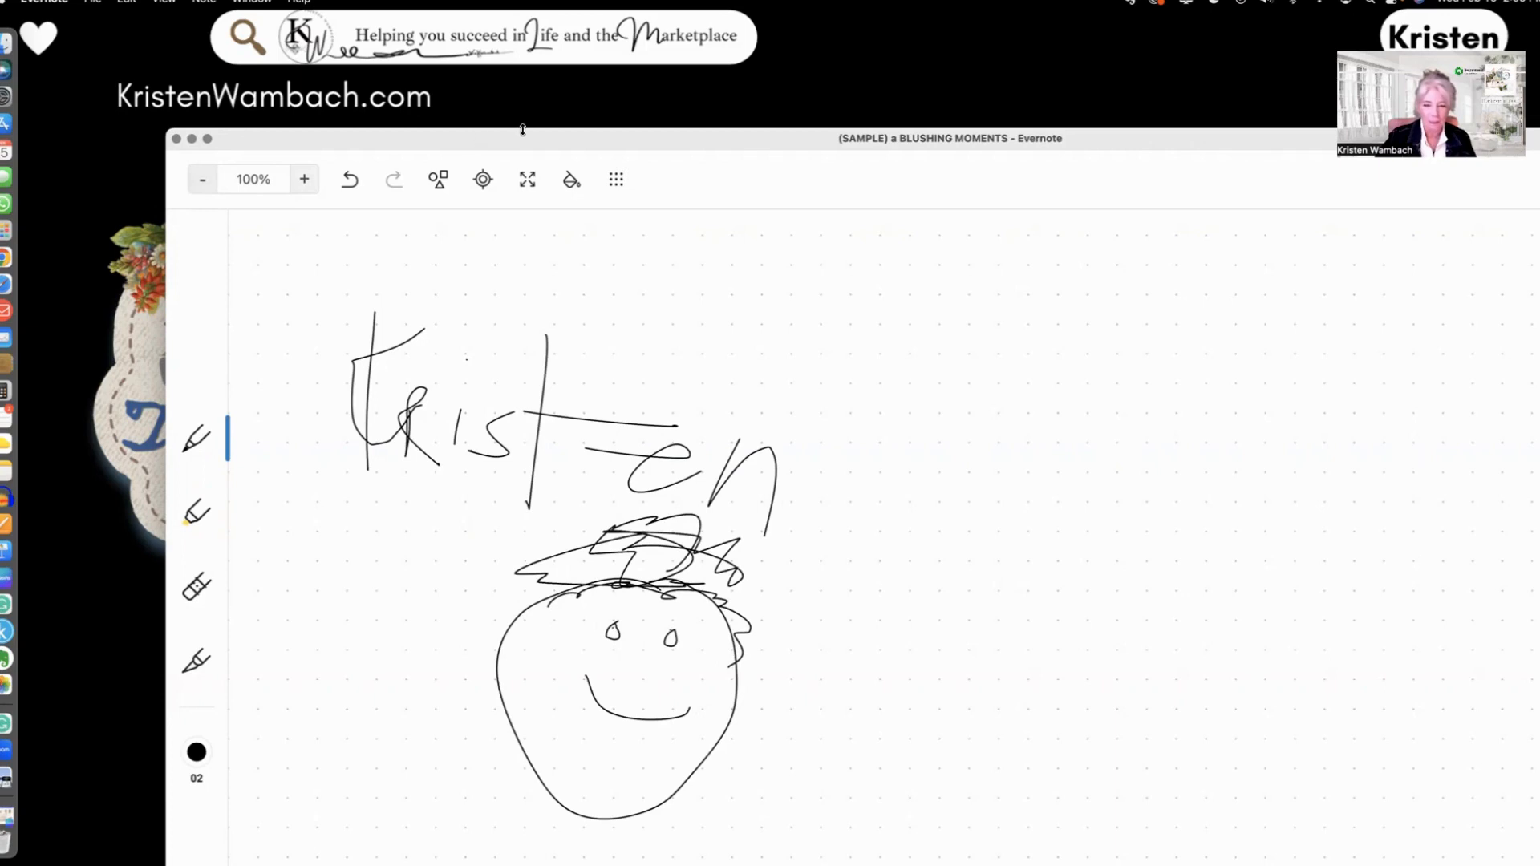
- Reposition the window and save the finished smiley-face sketch into the cell beside NOTES in the TOMORROW table
double_click(591, 138)
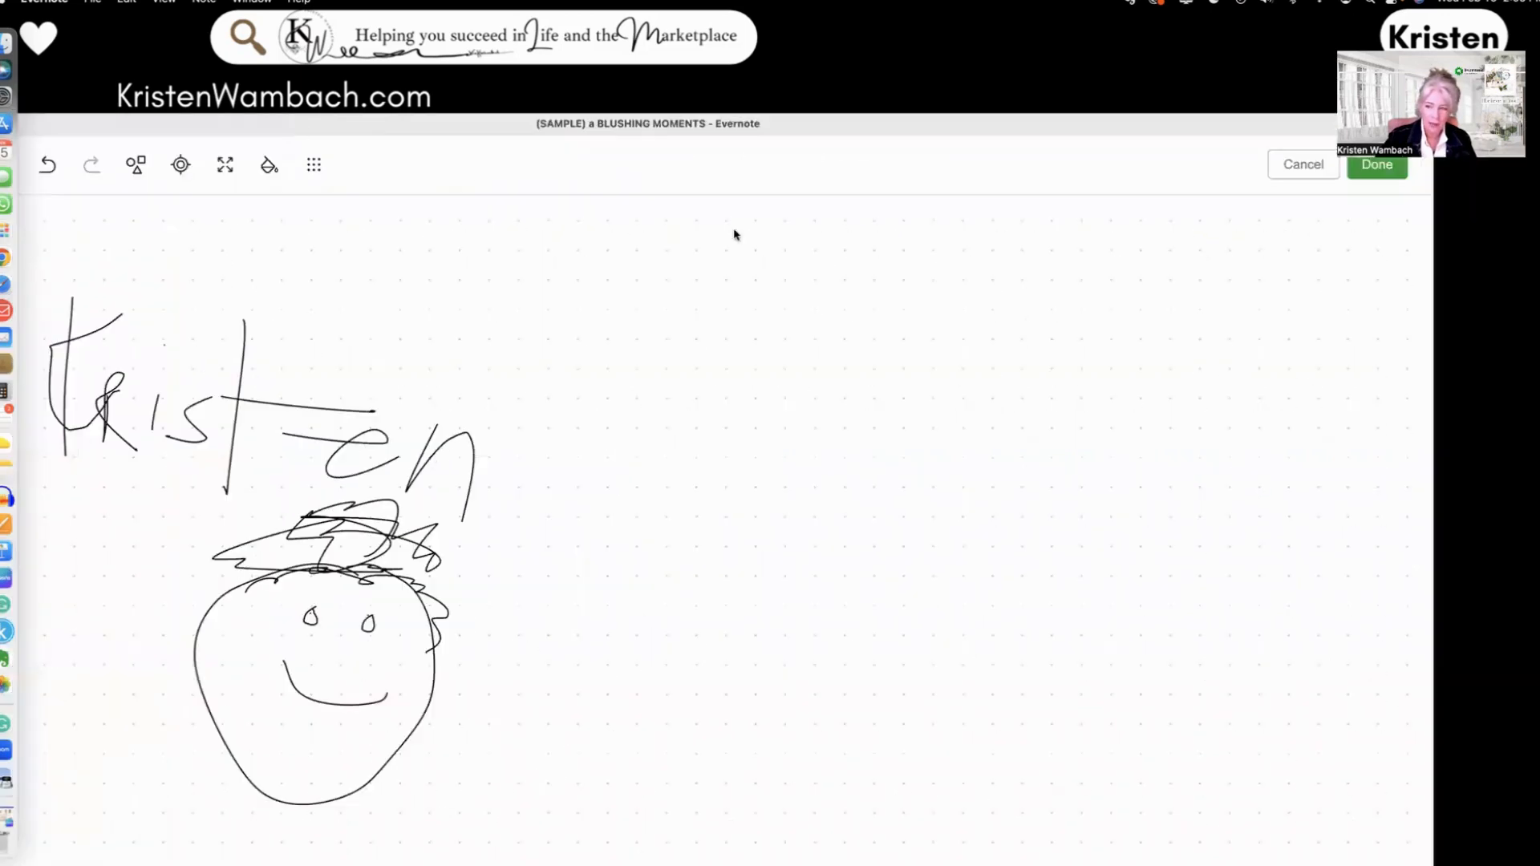
left_click_drag(1135, 128, 1137, 189)
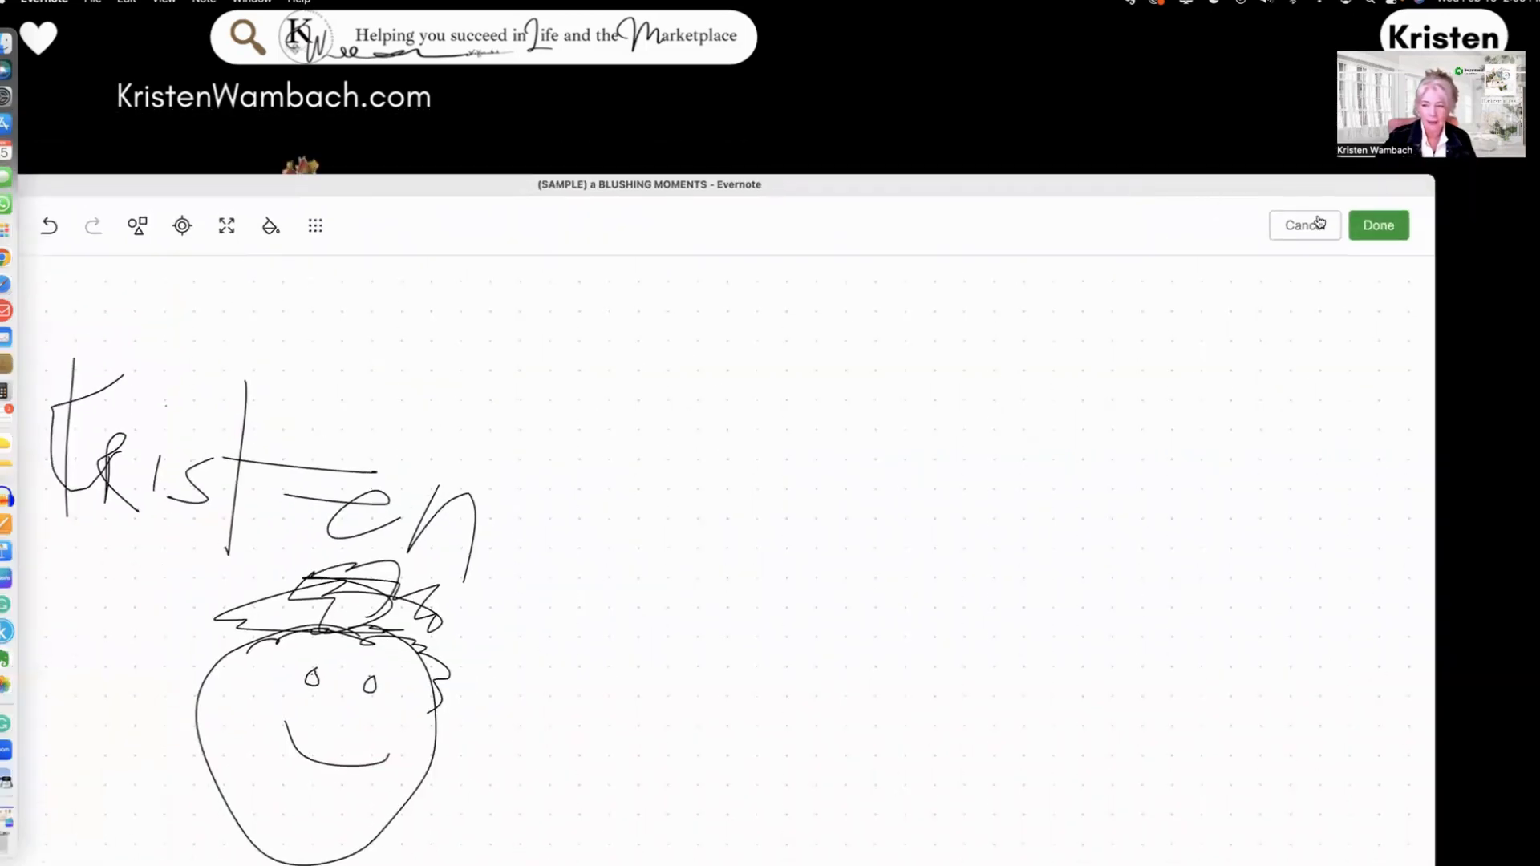
left_click(1372, 229)
scroll(1093, 454, "down", 5)
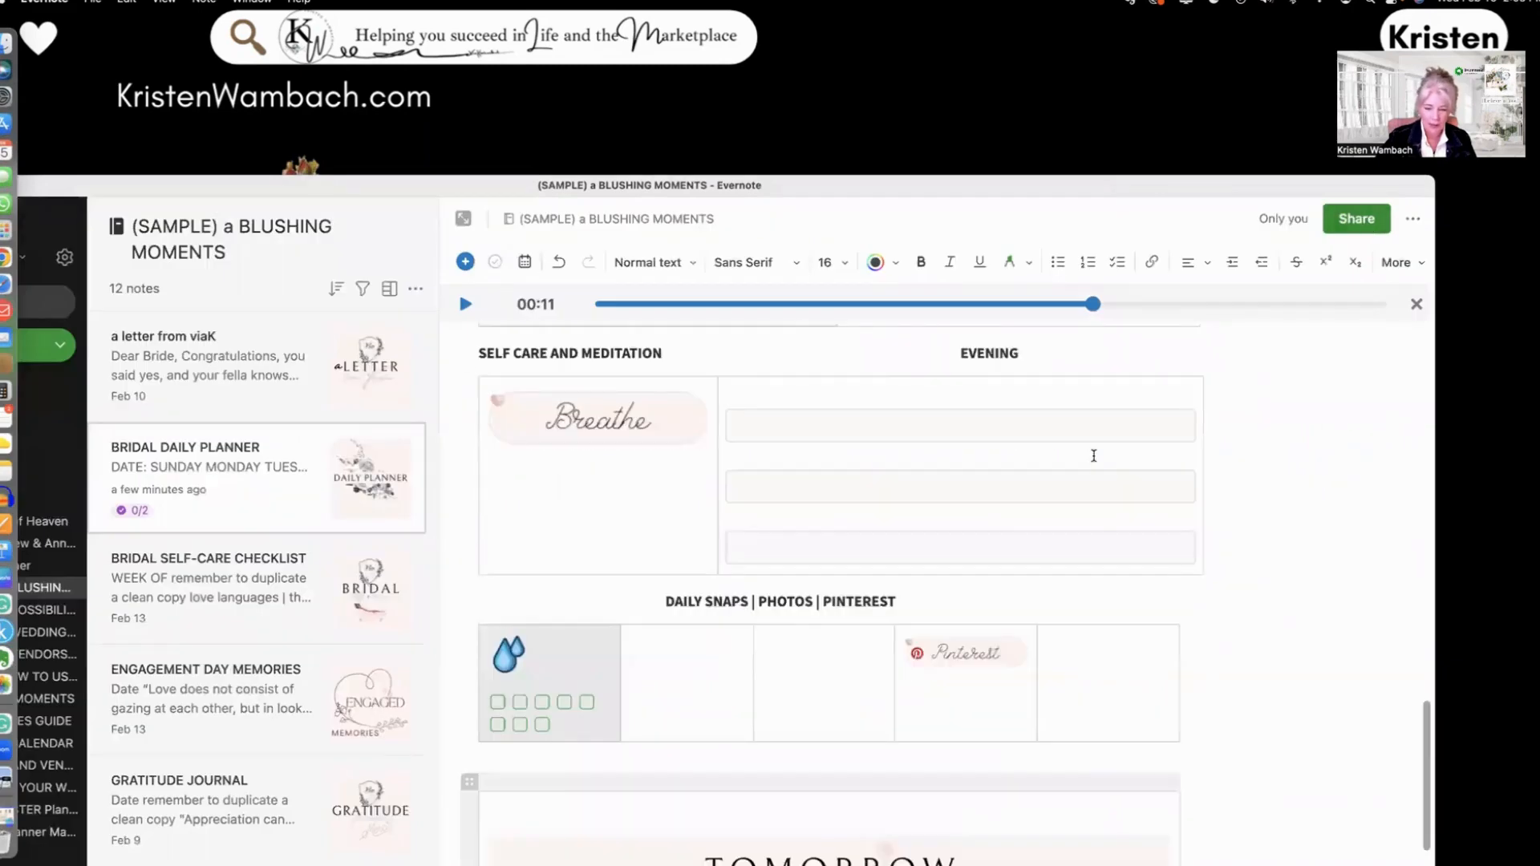
scroll(859, 501, "down", 8)
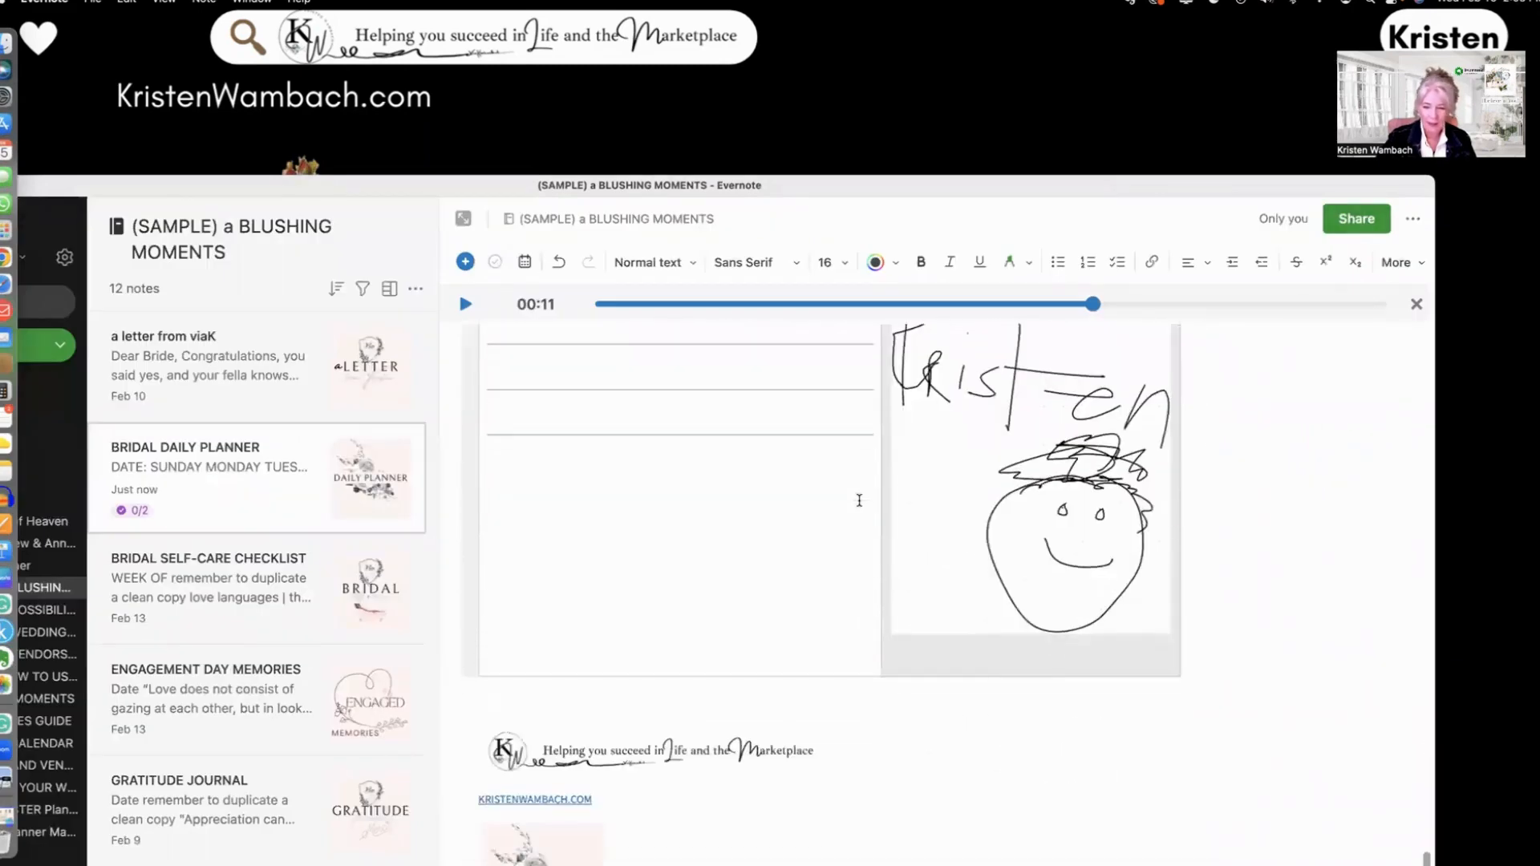
scroll(859, 501, "up", 2)
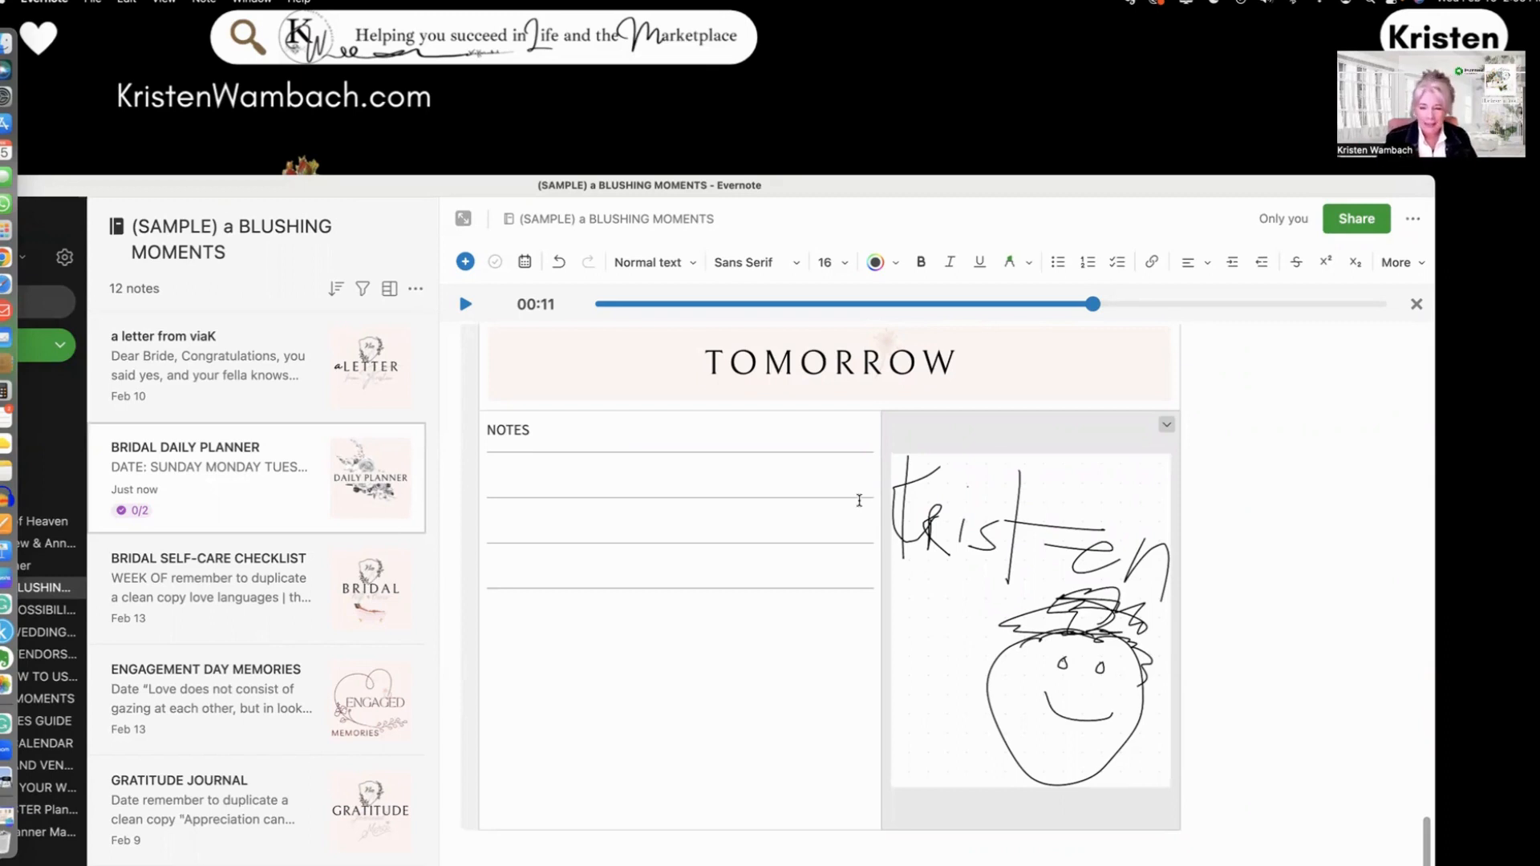
- View the smiley-face sketch in the full-screen preview and close the preview
left_click(991, 613)
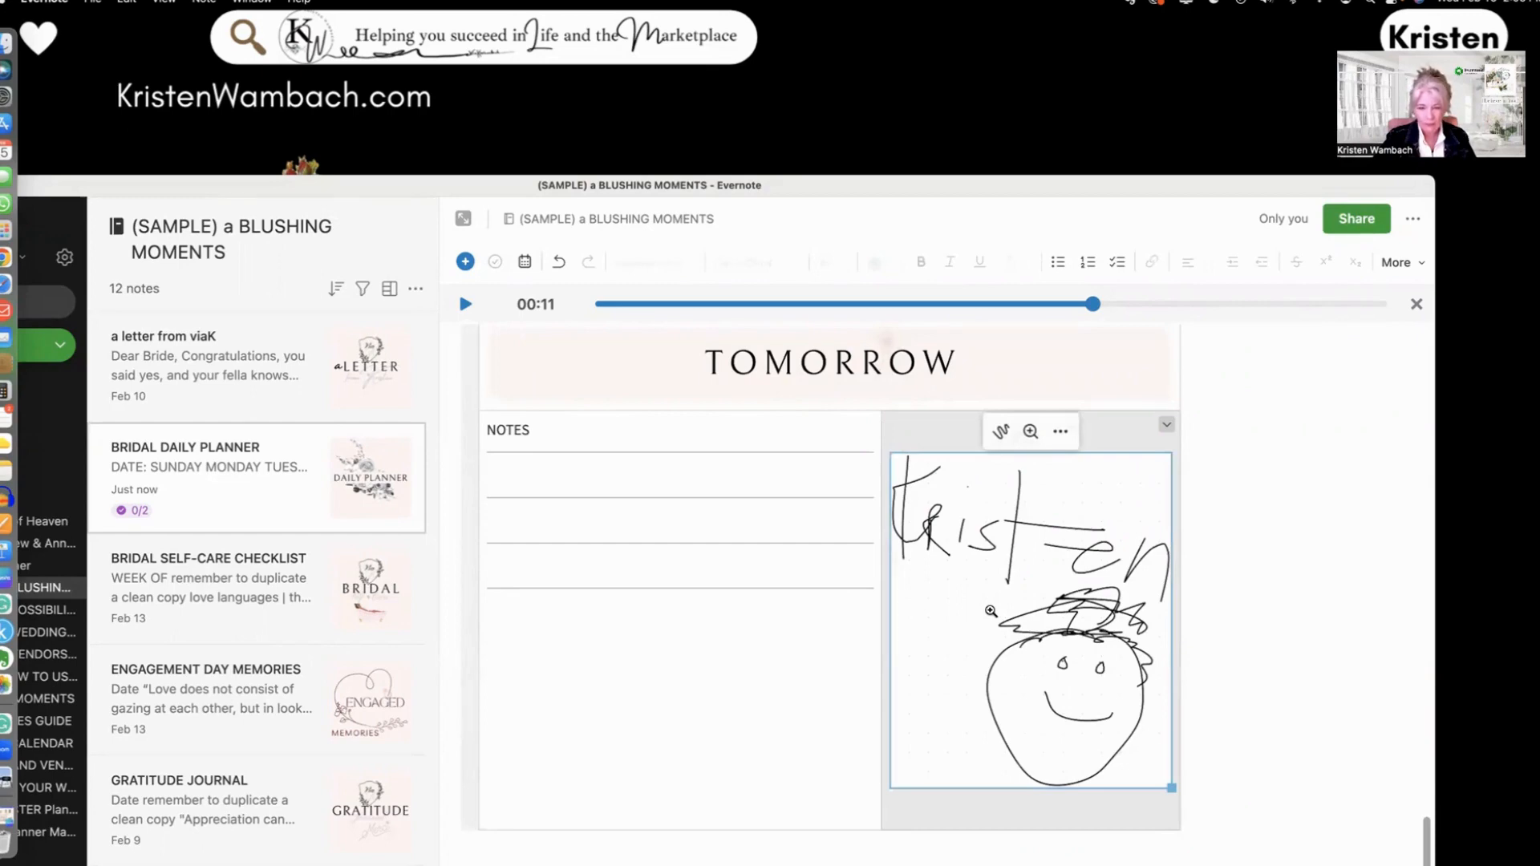
left_click(992, 611)
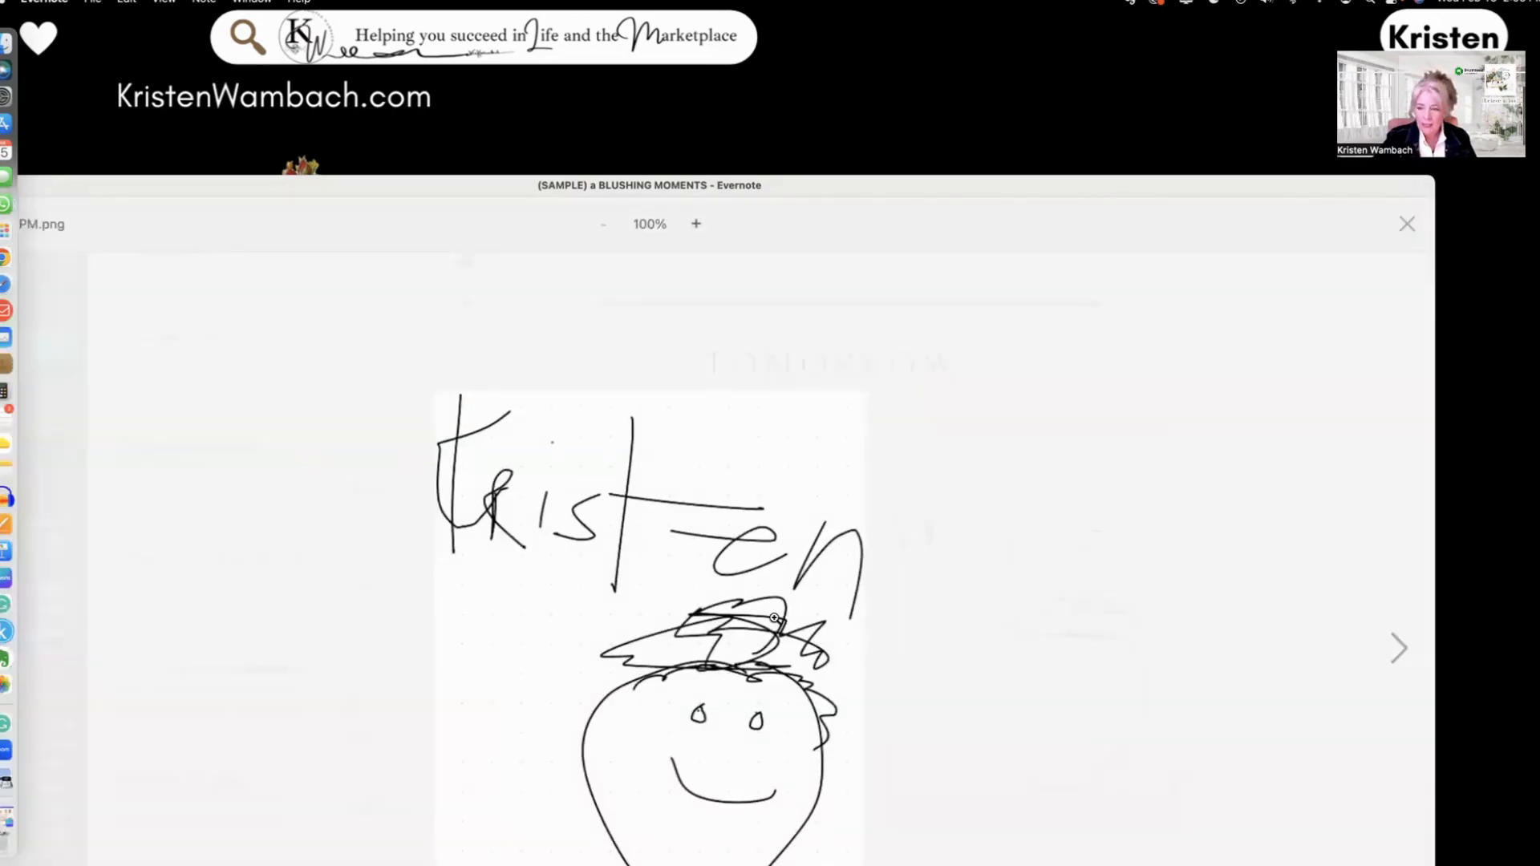
left_click(1407, 224)
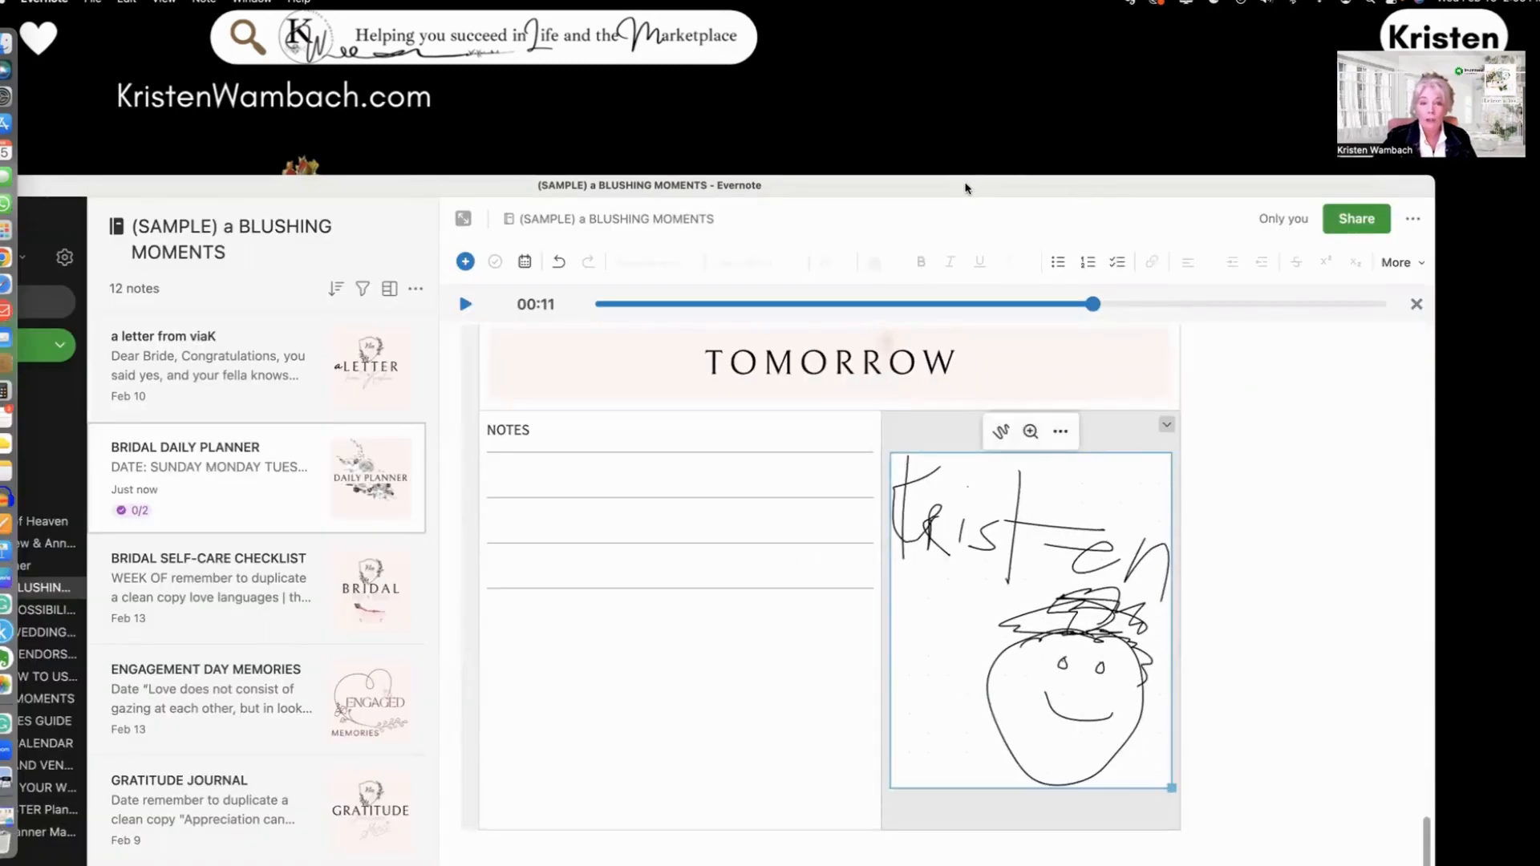
- Reopen the smiley-face sketch in the sketch editor, finish it without drawing anything, and move the window higher
left_click_drag(976, 187, 996, 152)
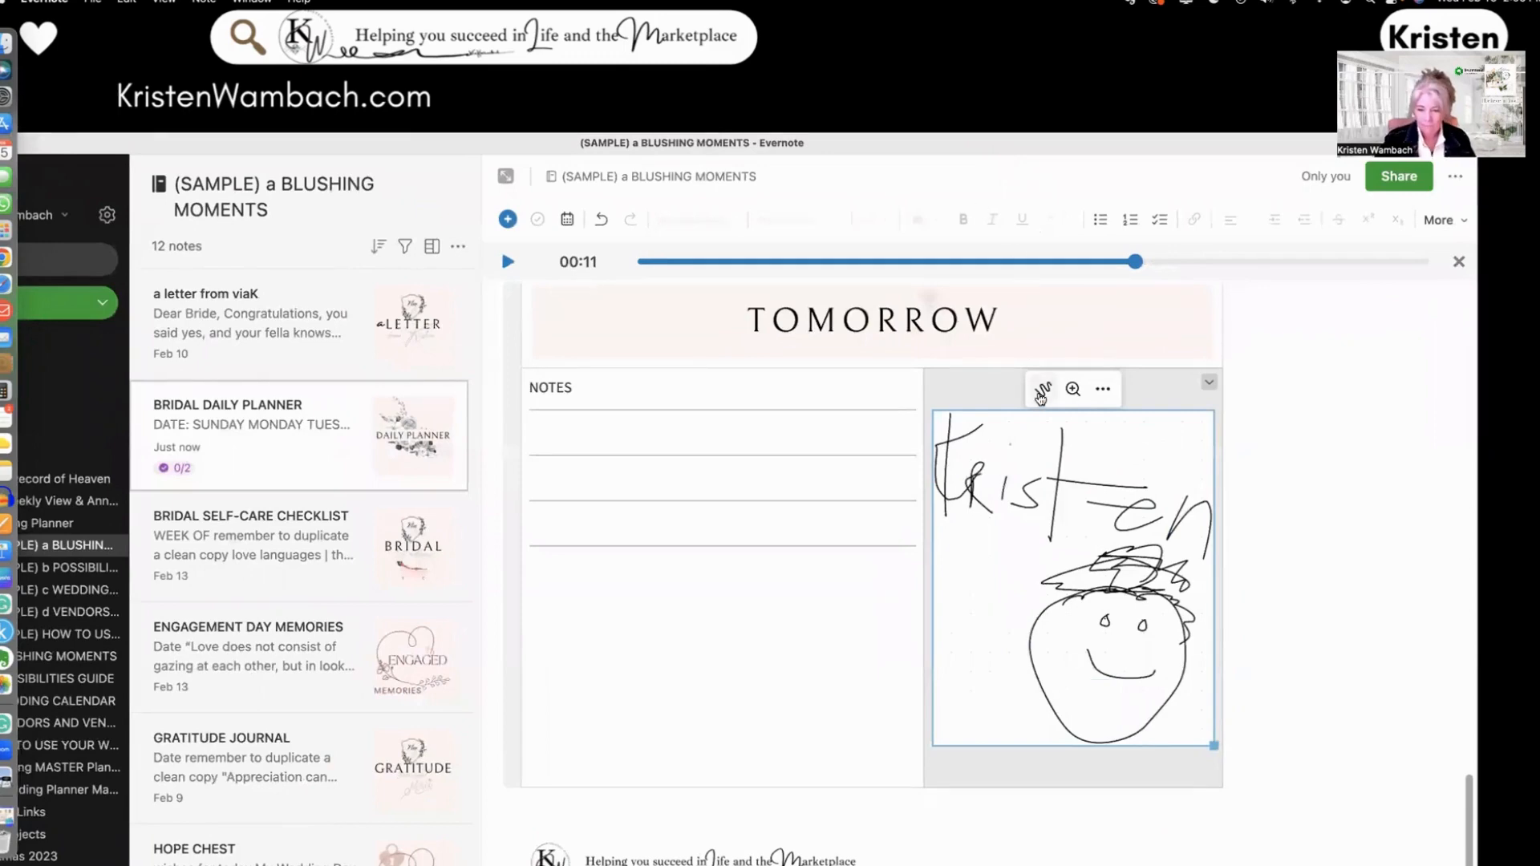
left_click(1043, 390)
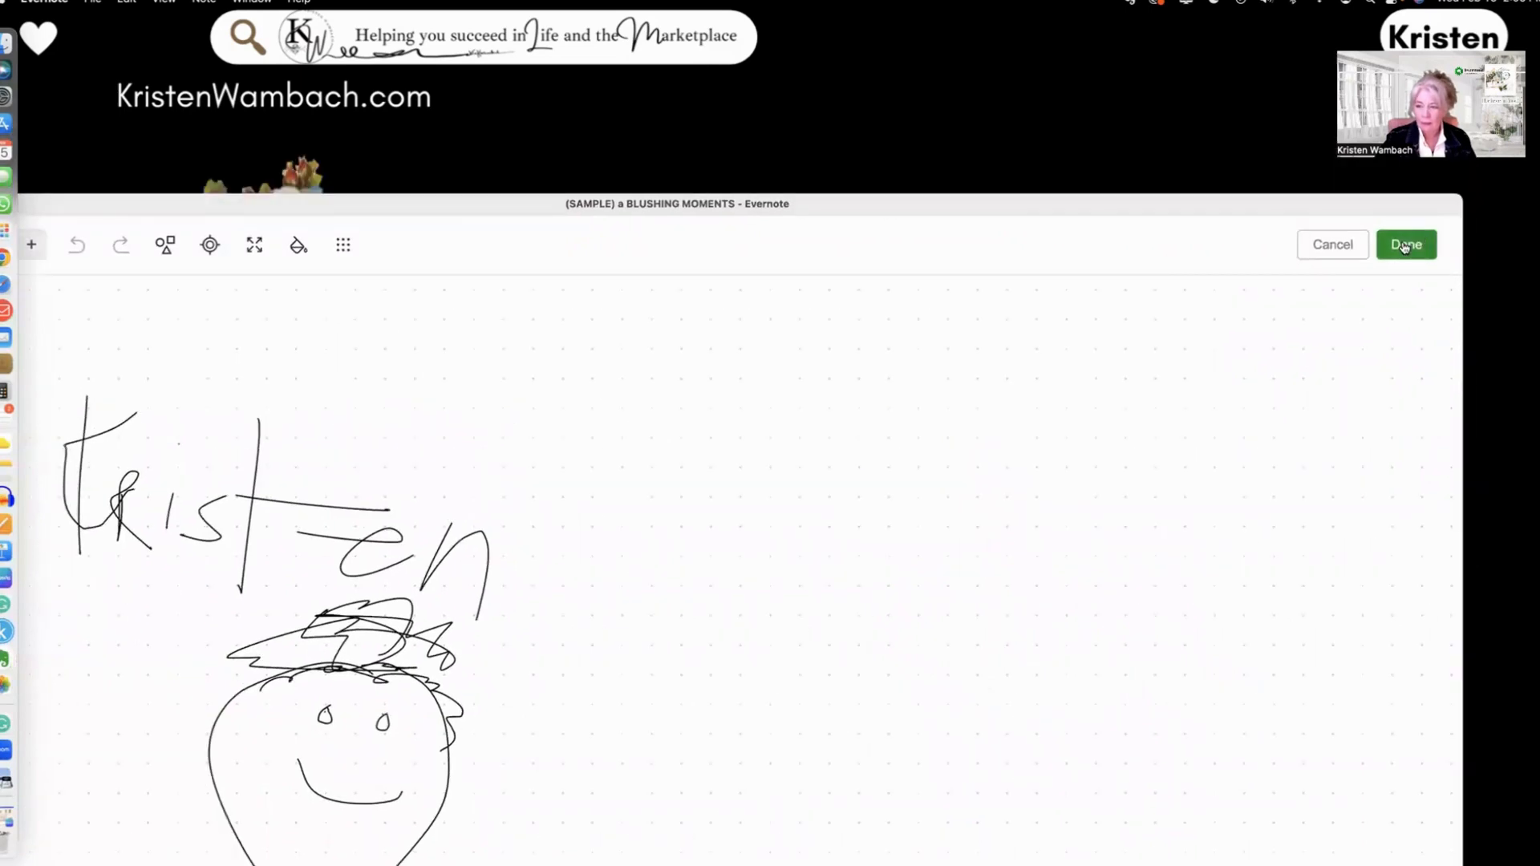
left_click(1405, 243)
left_click_drag(995, 207, 994, 59)
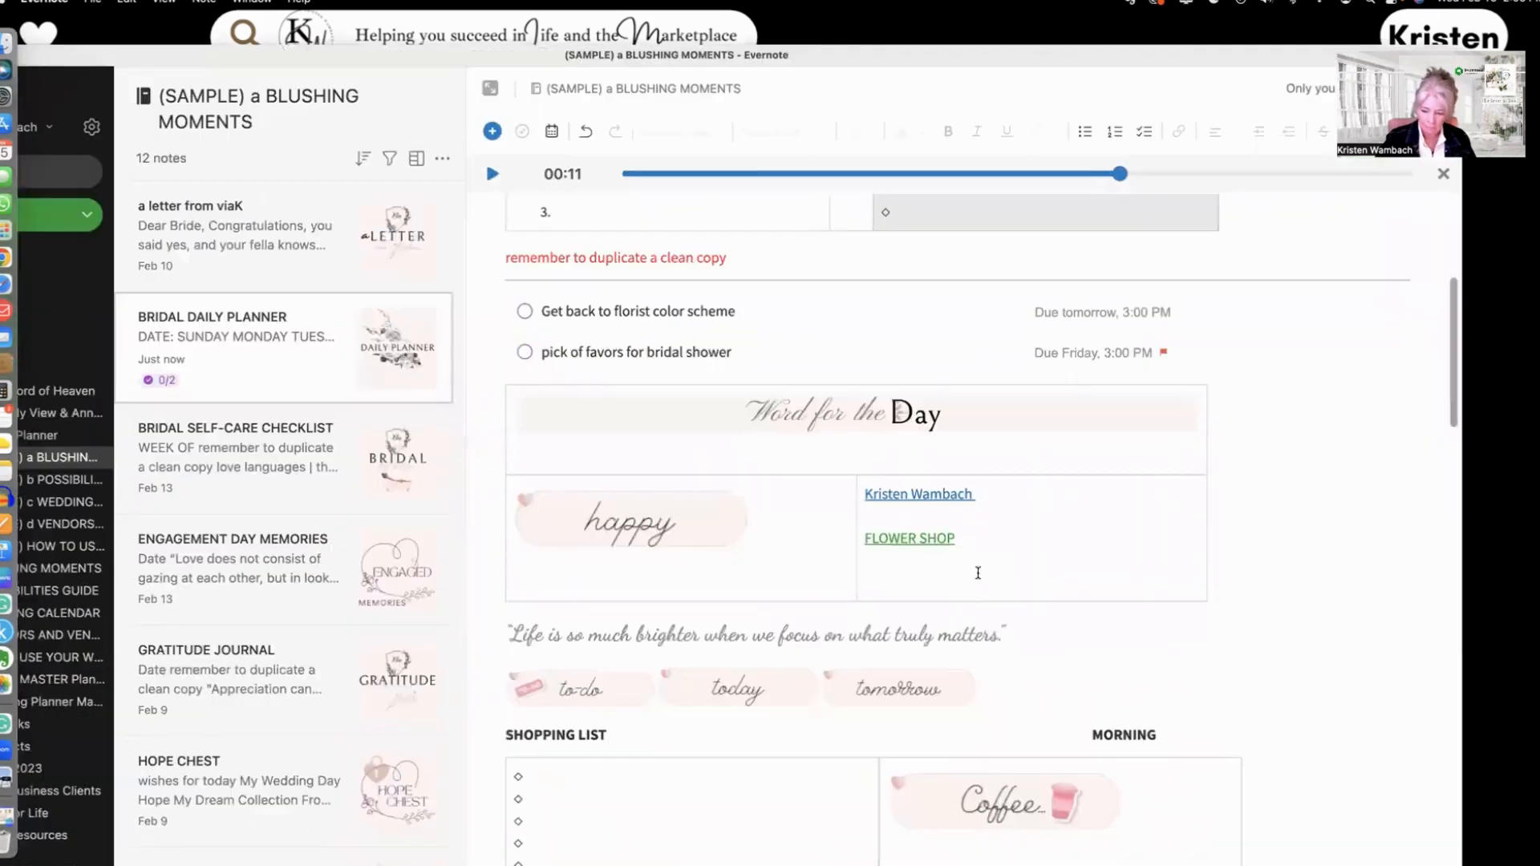
- Switch the smiley-face sketch in the TOMORROW table from Preview to Title view
scroll(973, 597, "down", 2)
scroll(973, 596, "down", 15)
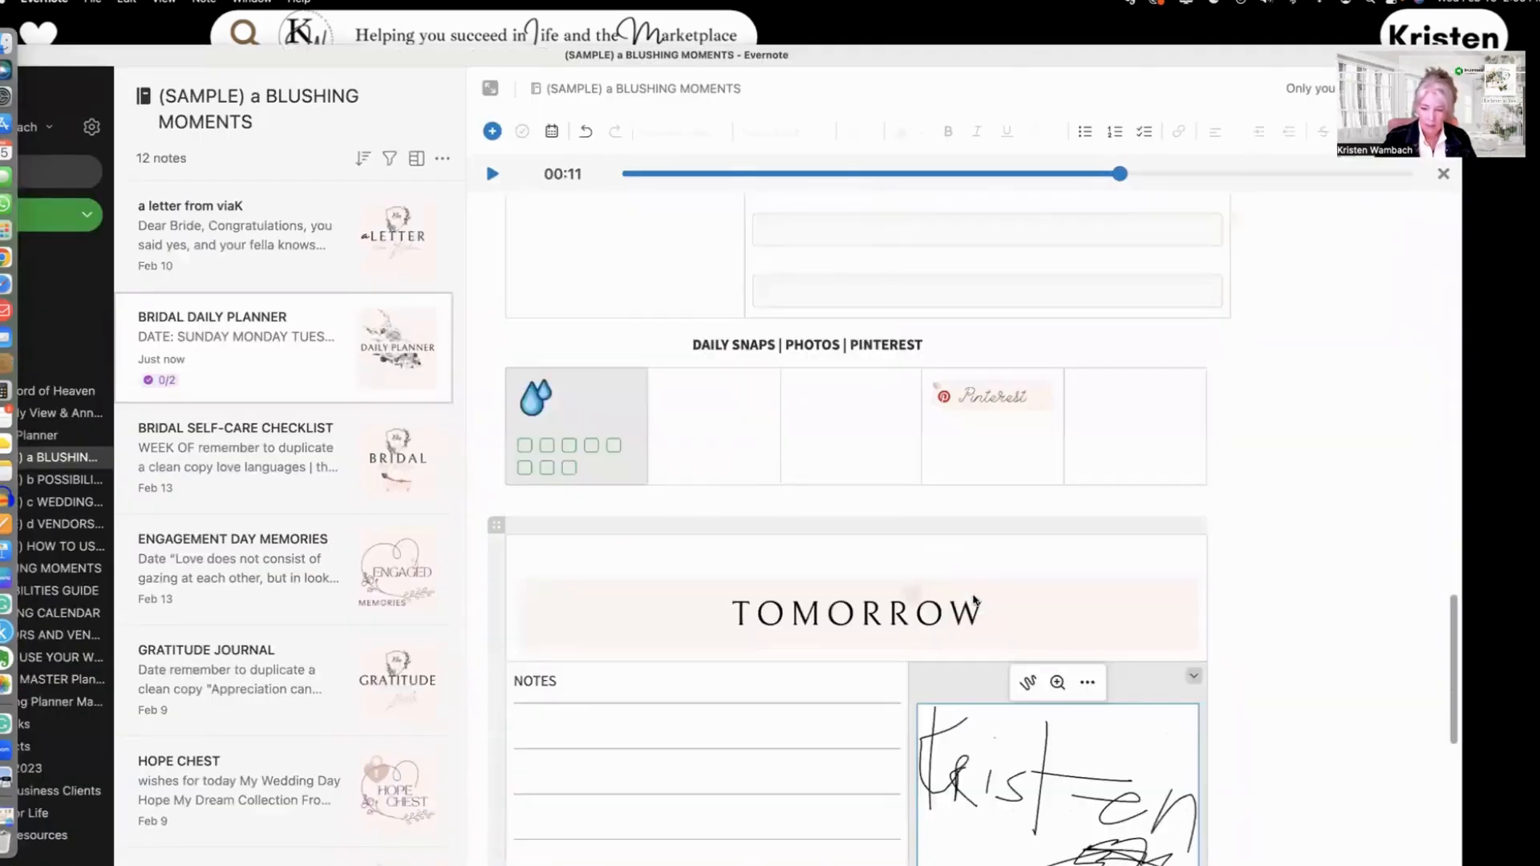
scroll(991, 657, "down", 1)
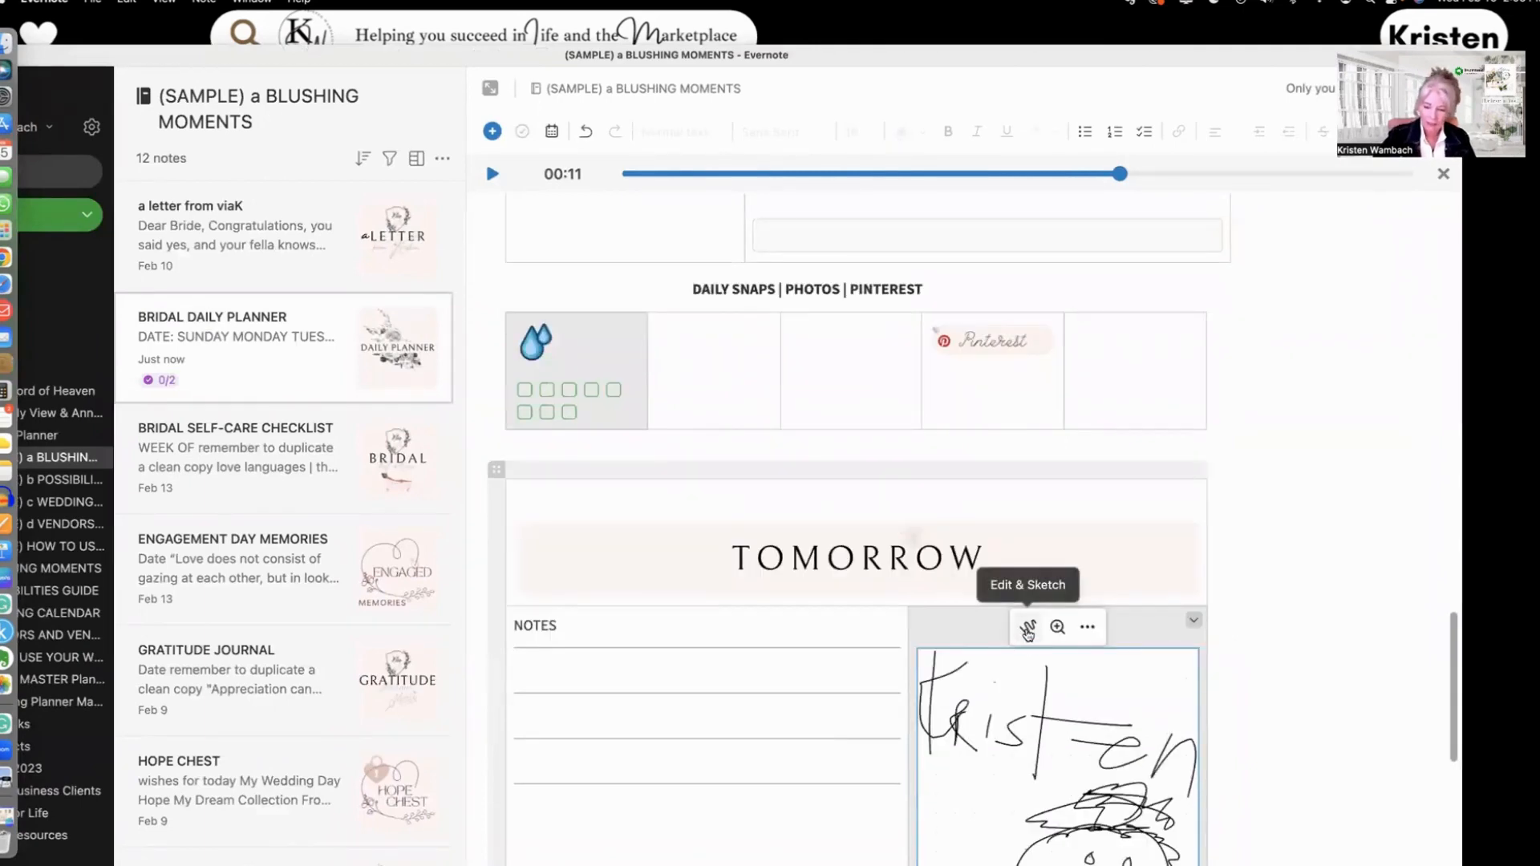
left_click(1088, 628)
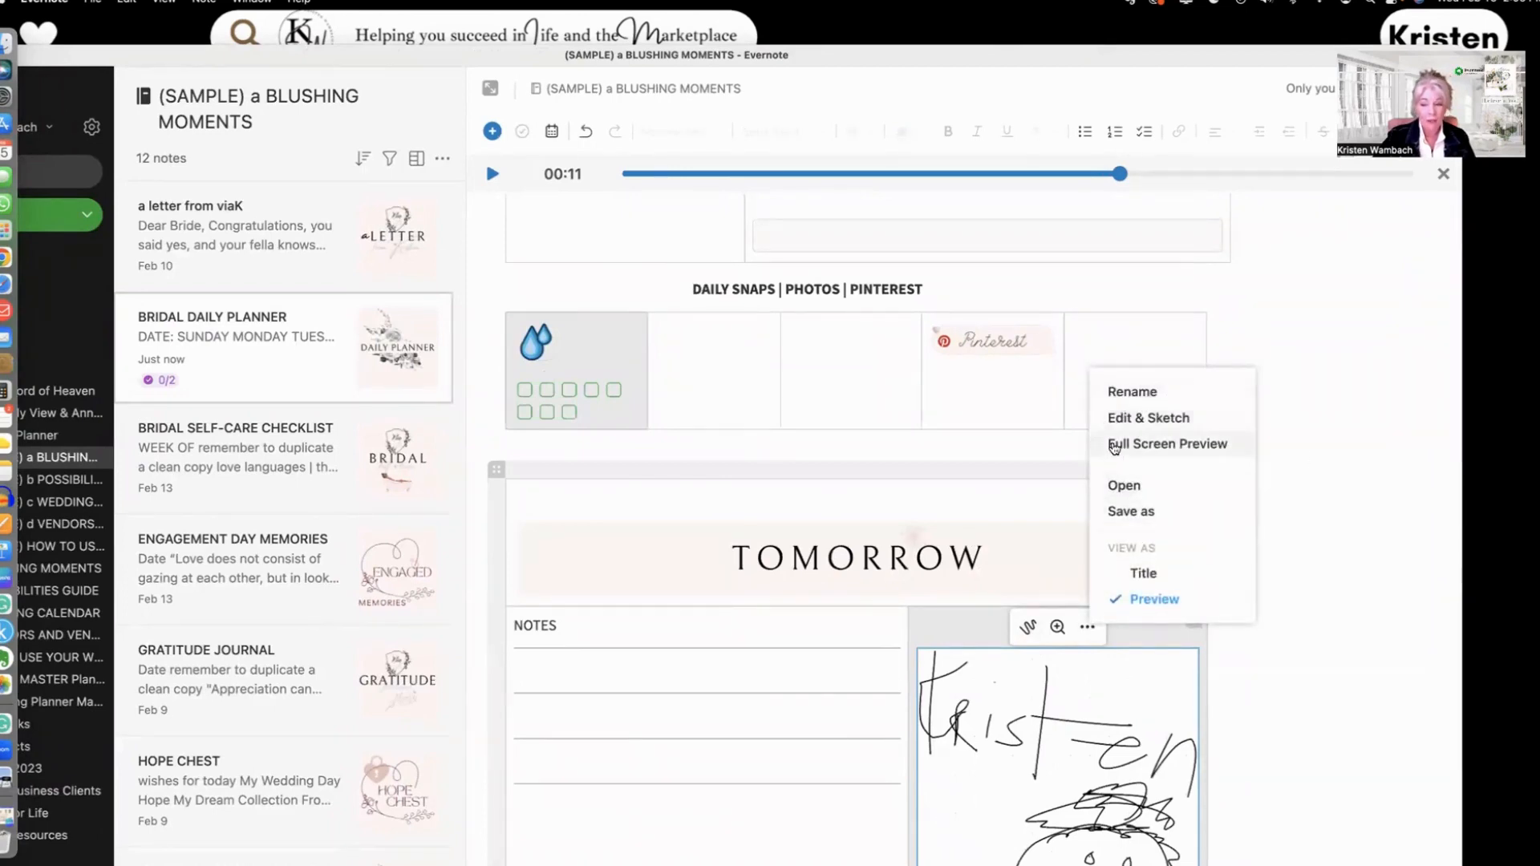
left_click(1144, 575)
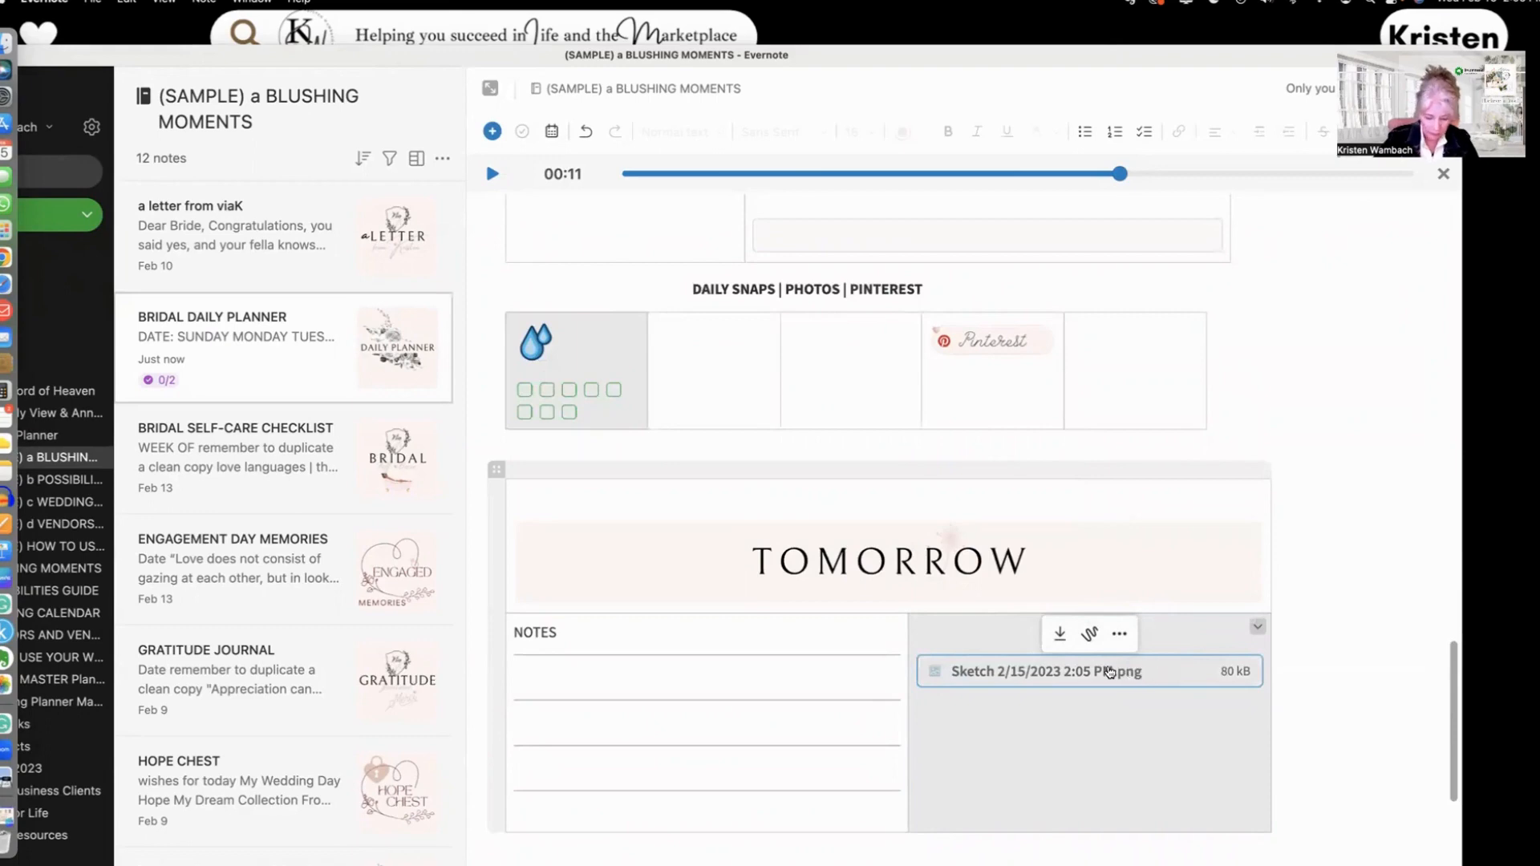
- Replace the sketch attachment in the cell beside NOTES with the text "Picture of" followed by the first name
type("f")
key("BackSpace")
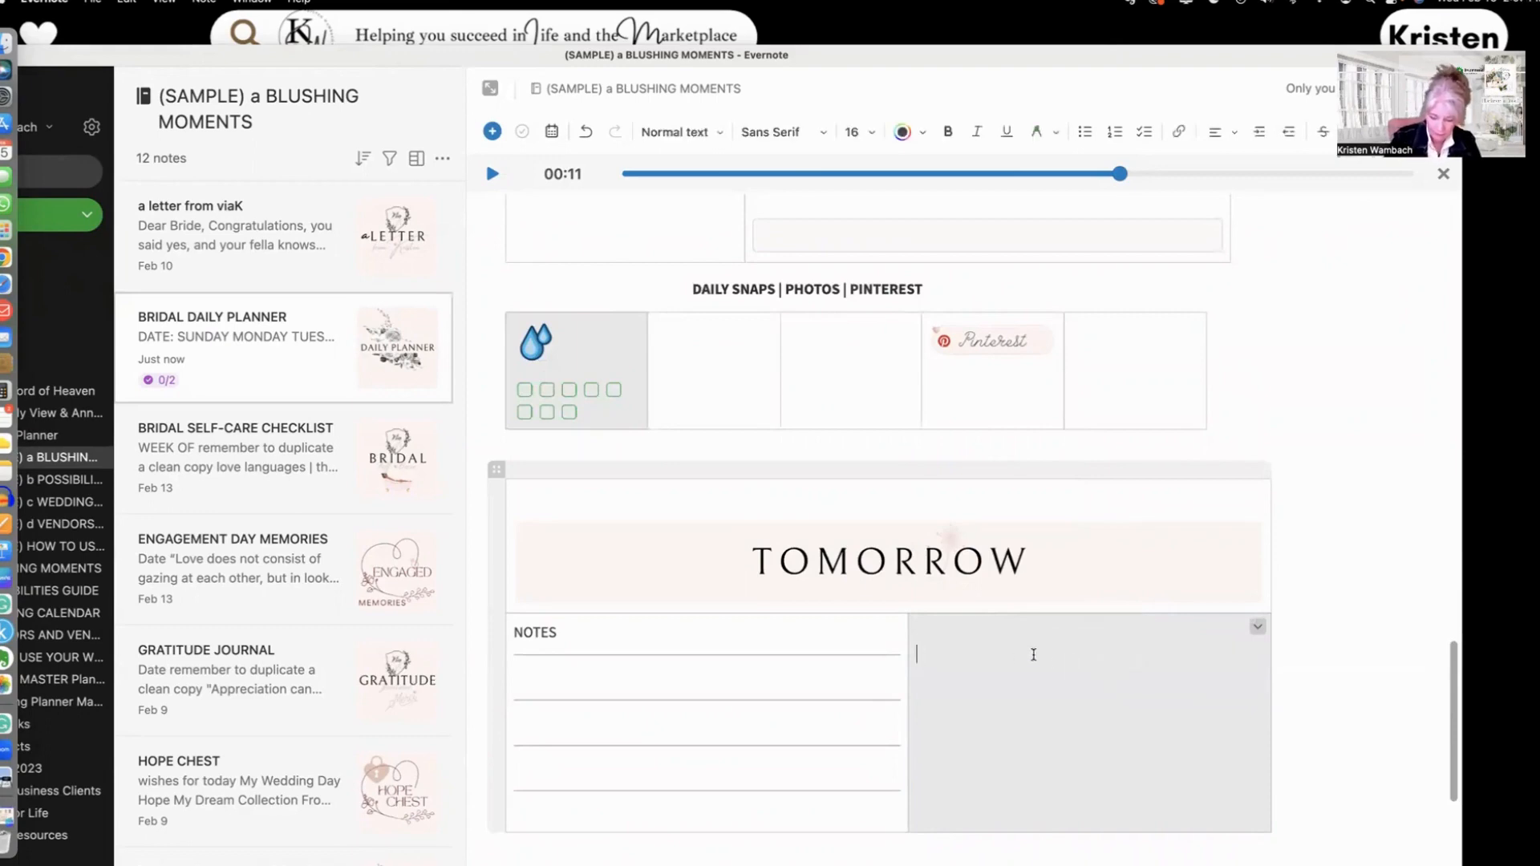
type("Picture of Kristen")
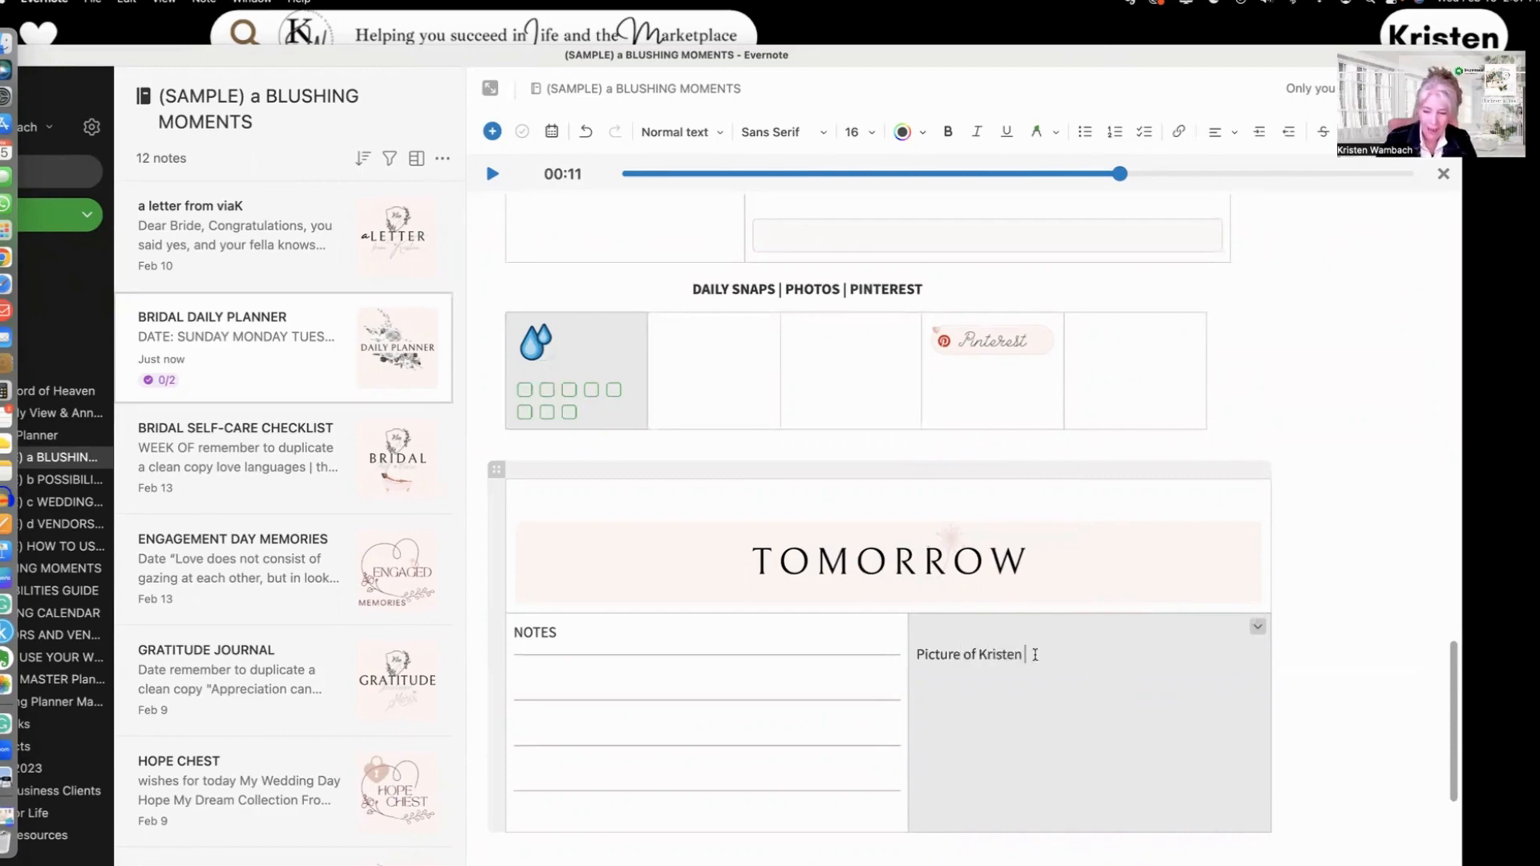
left_click(859, 682)
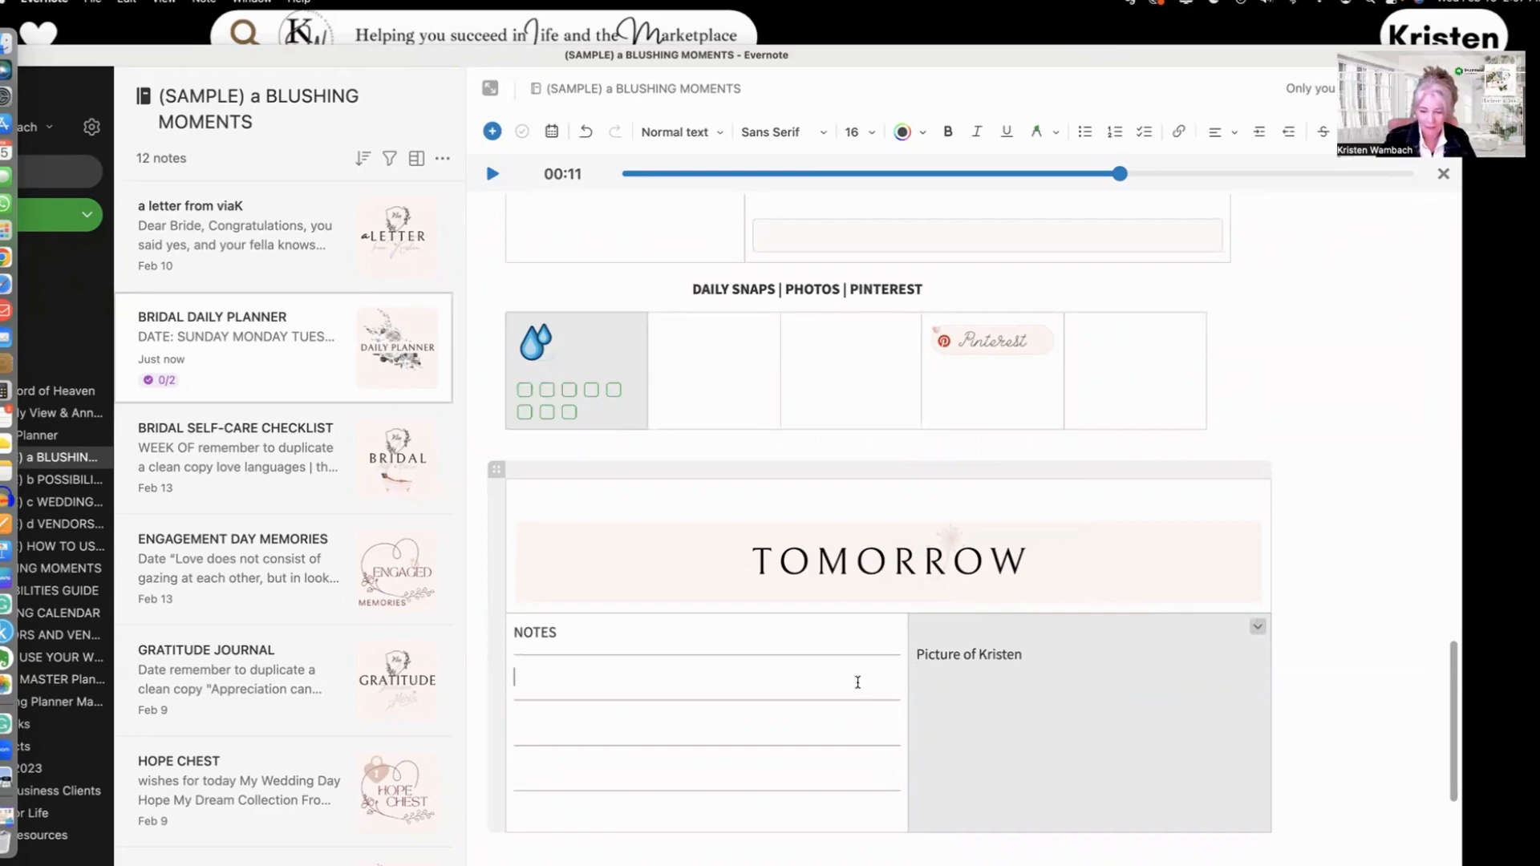
- Insert a new sketch below the caption in the cell beside NOTES and move the window until the drawing tools are accessible
left_click(1066, 695)
scroll(989, 626, "down", 3)
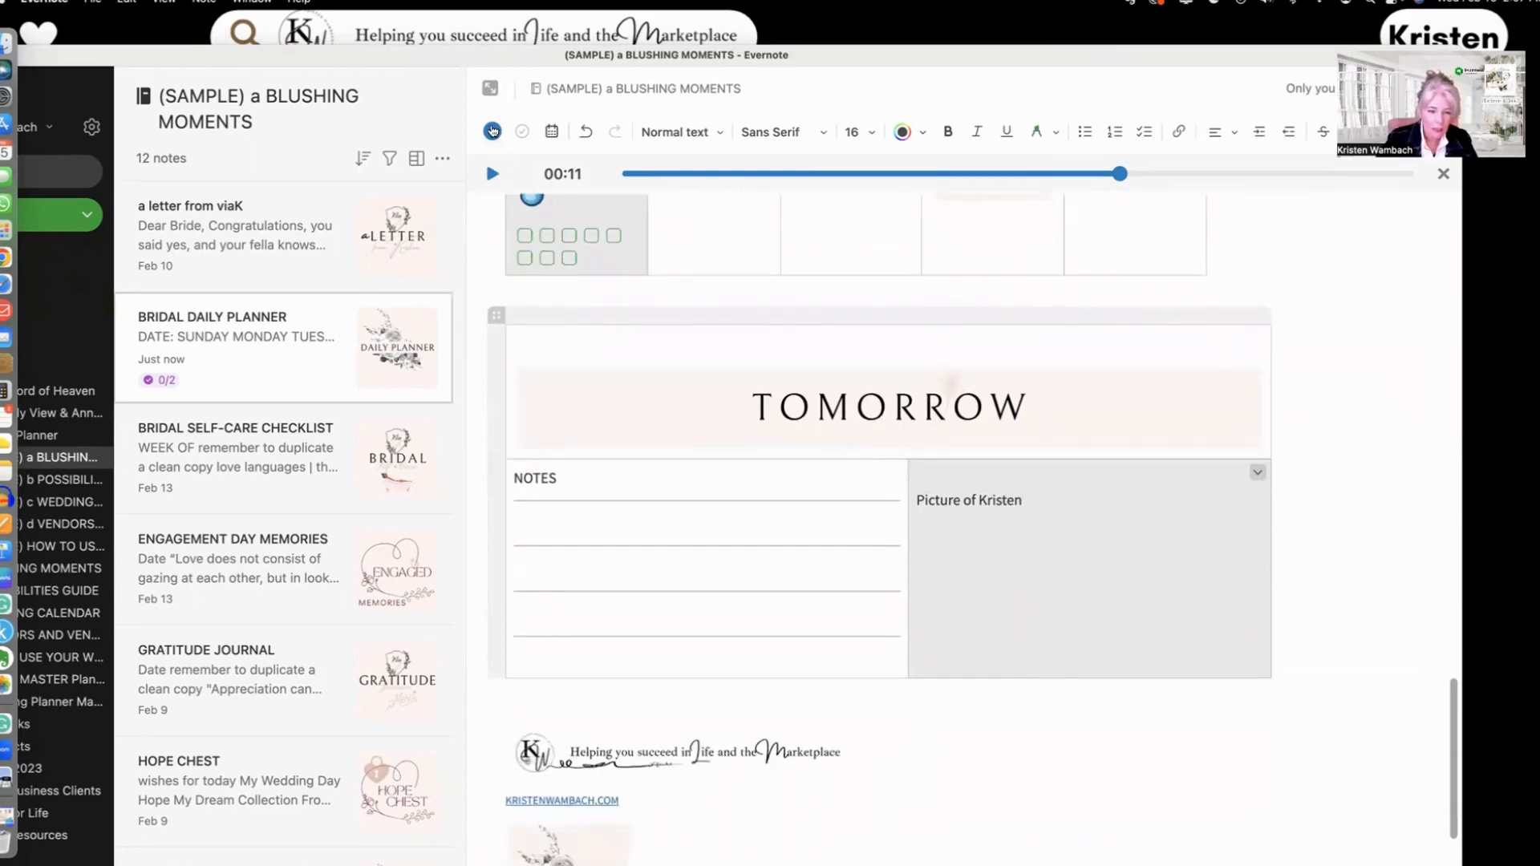
left_click(492, 131)
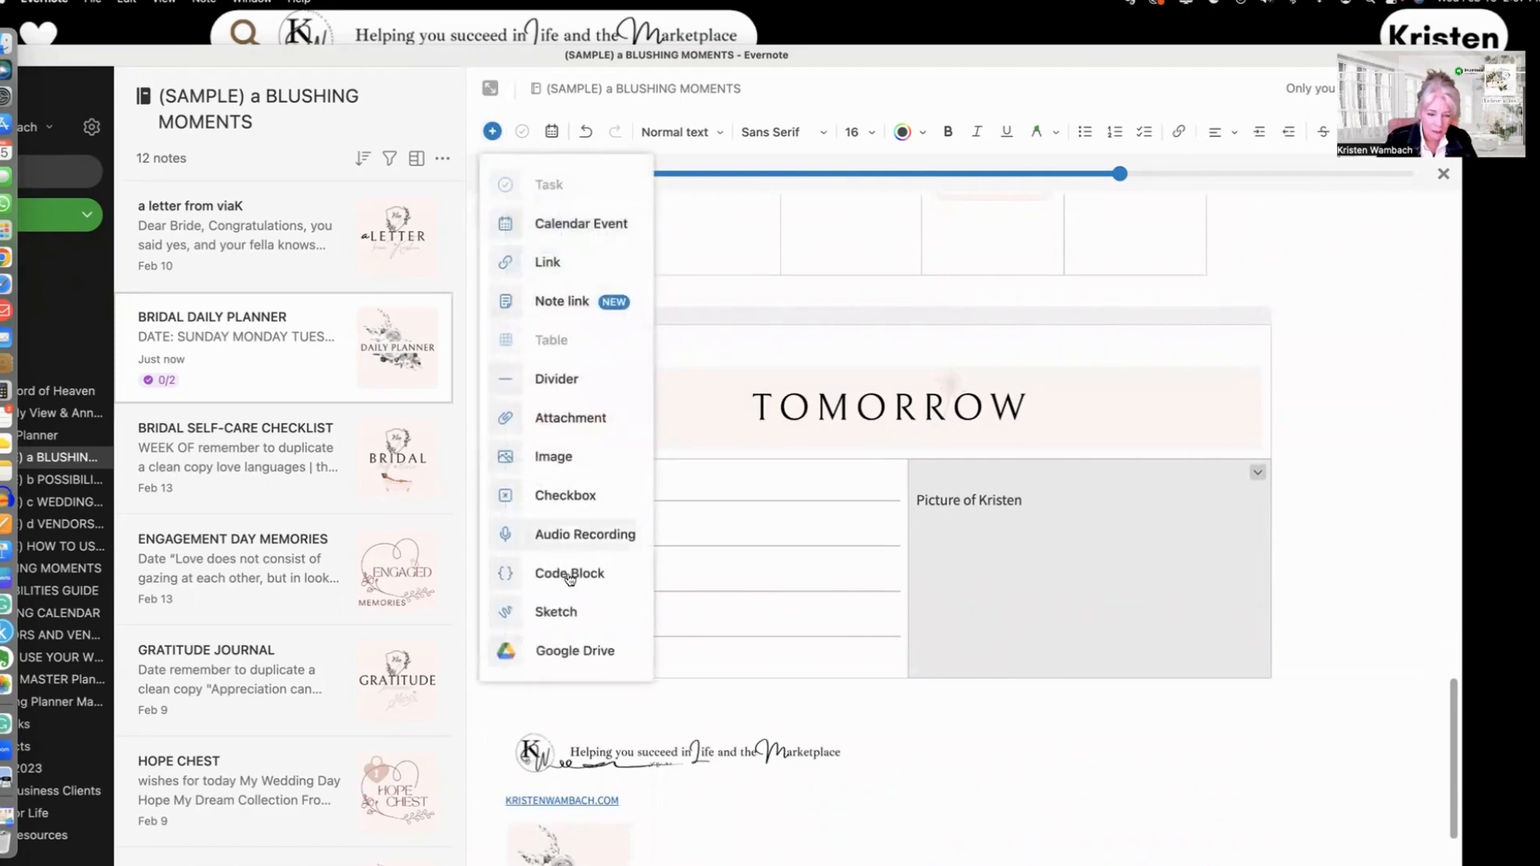
left_click(571, 613)
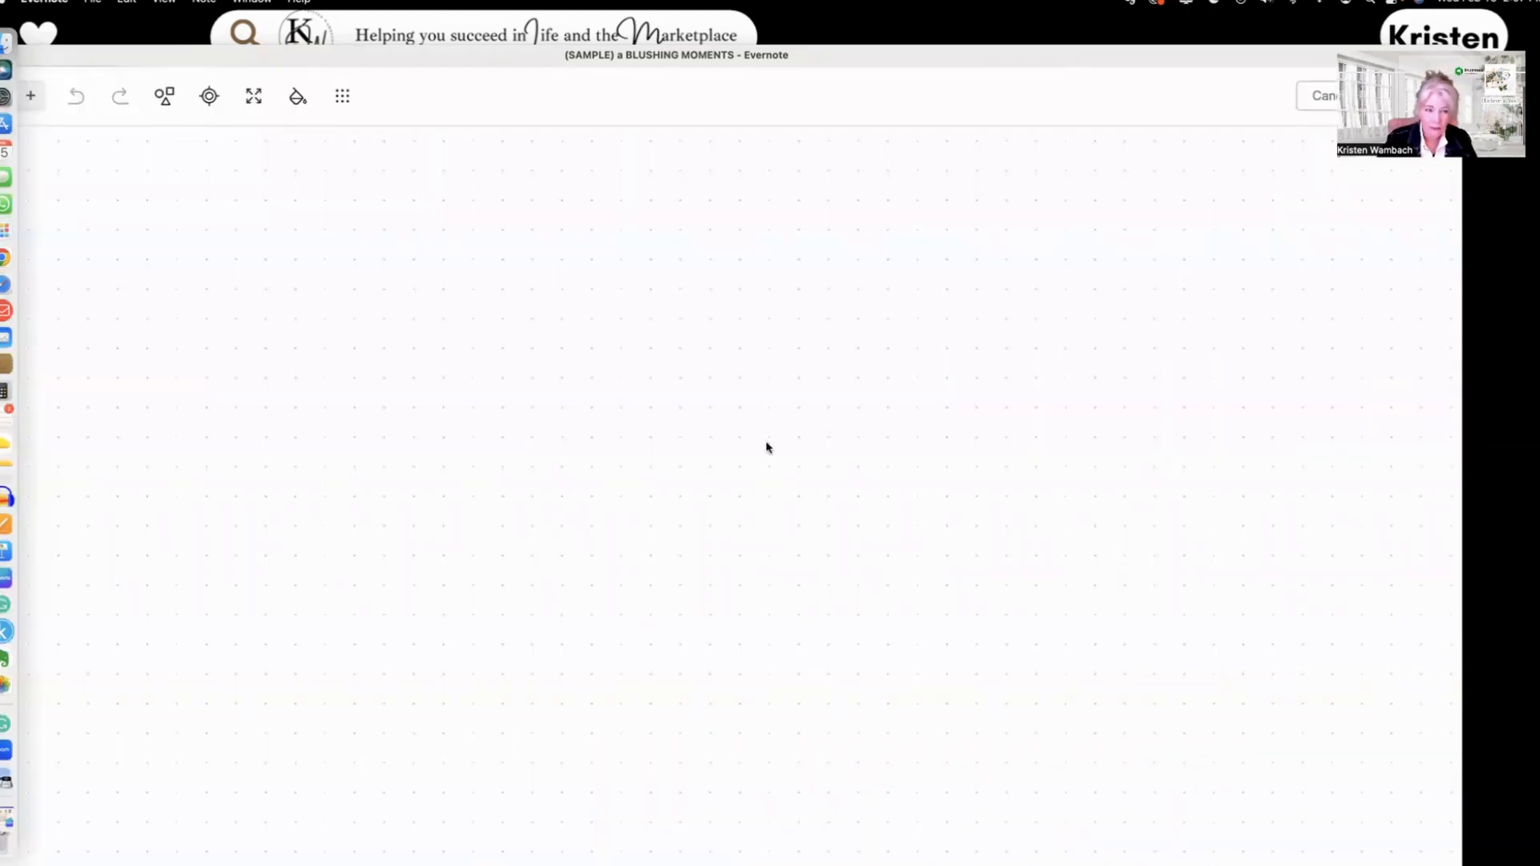
left_click_drag(475, 62, 674, 104)
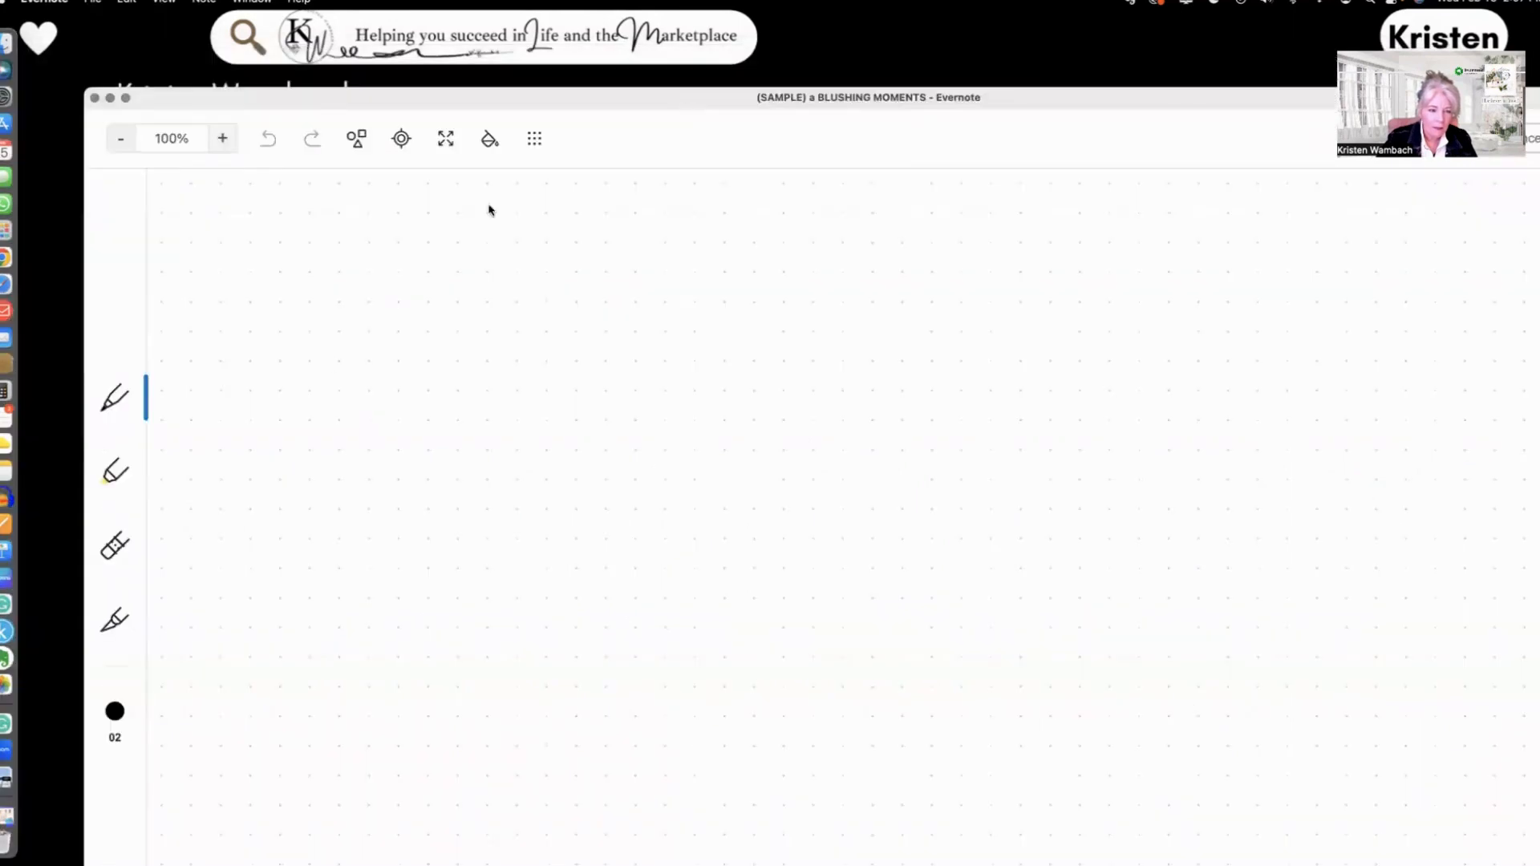
- Draw a large round face outline with a downturned mouth in black pen and save the sketch into the note
mouse_move(525, 351)
left_mouse_down()
mouse_move(469, 349)
mouse_move(476, 729)
mouse_move(550, 344)
mouse_move(485, 337)
left_mouse_up()
mouse_move(426, 586)
left_mouse_down()
mouse_move(563, 536)
mouse_move(587, 567)
left_mouse_up()
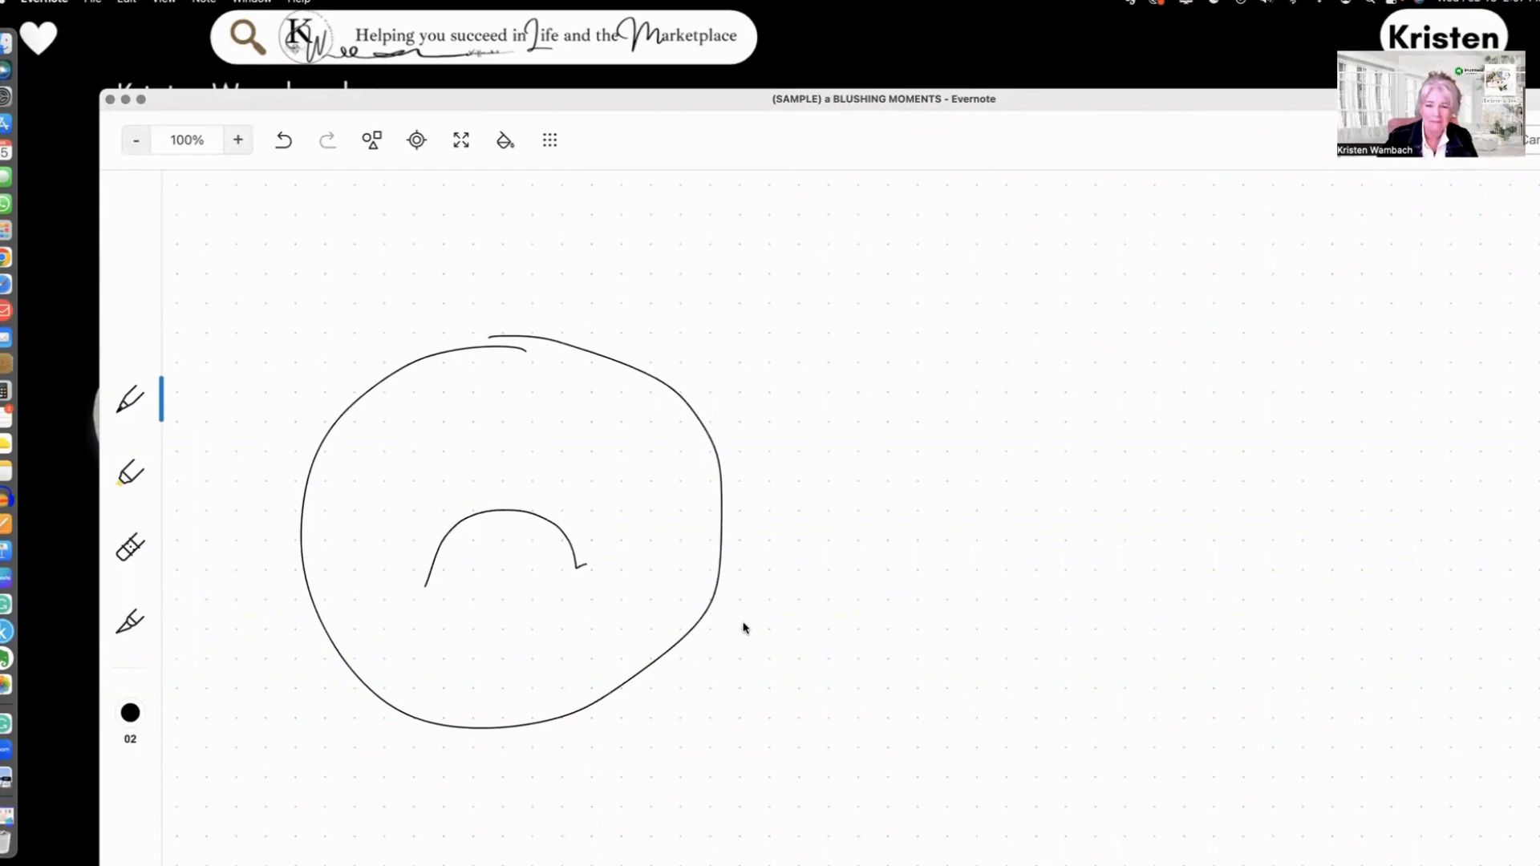
left_click_drag(1096, 105, 1084, 110)
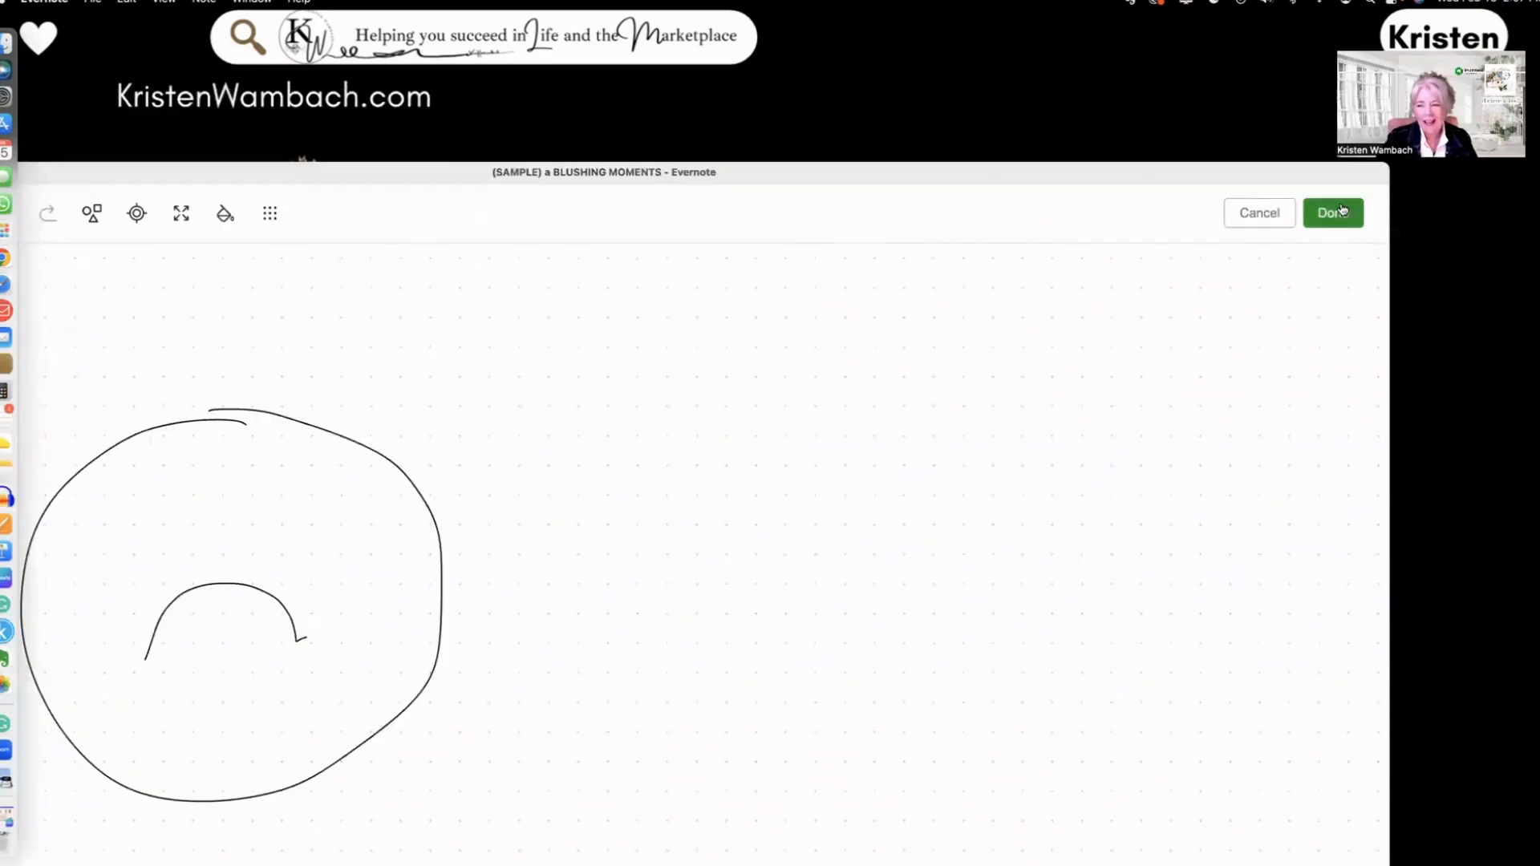
left_click(1328, 211)
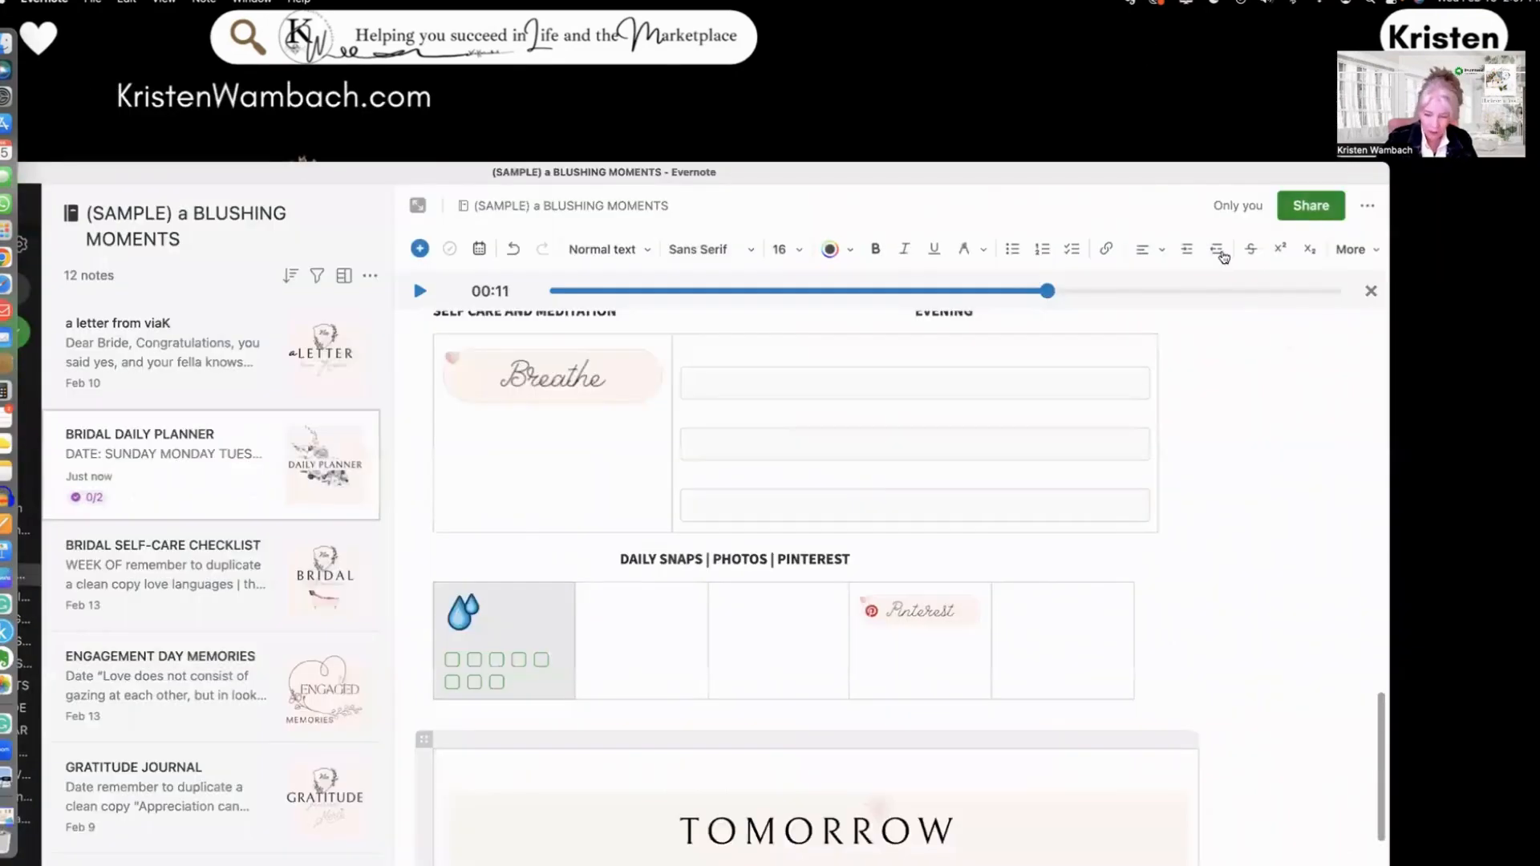
scroll(1058, 386, "down", 6)
scroll(1059, 389, "down", 2)
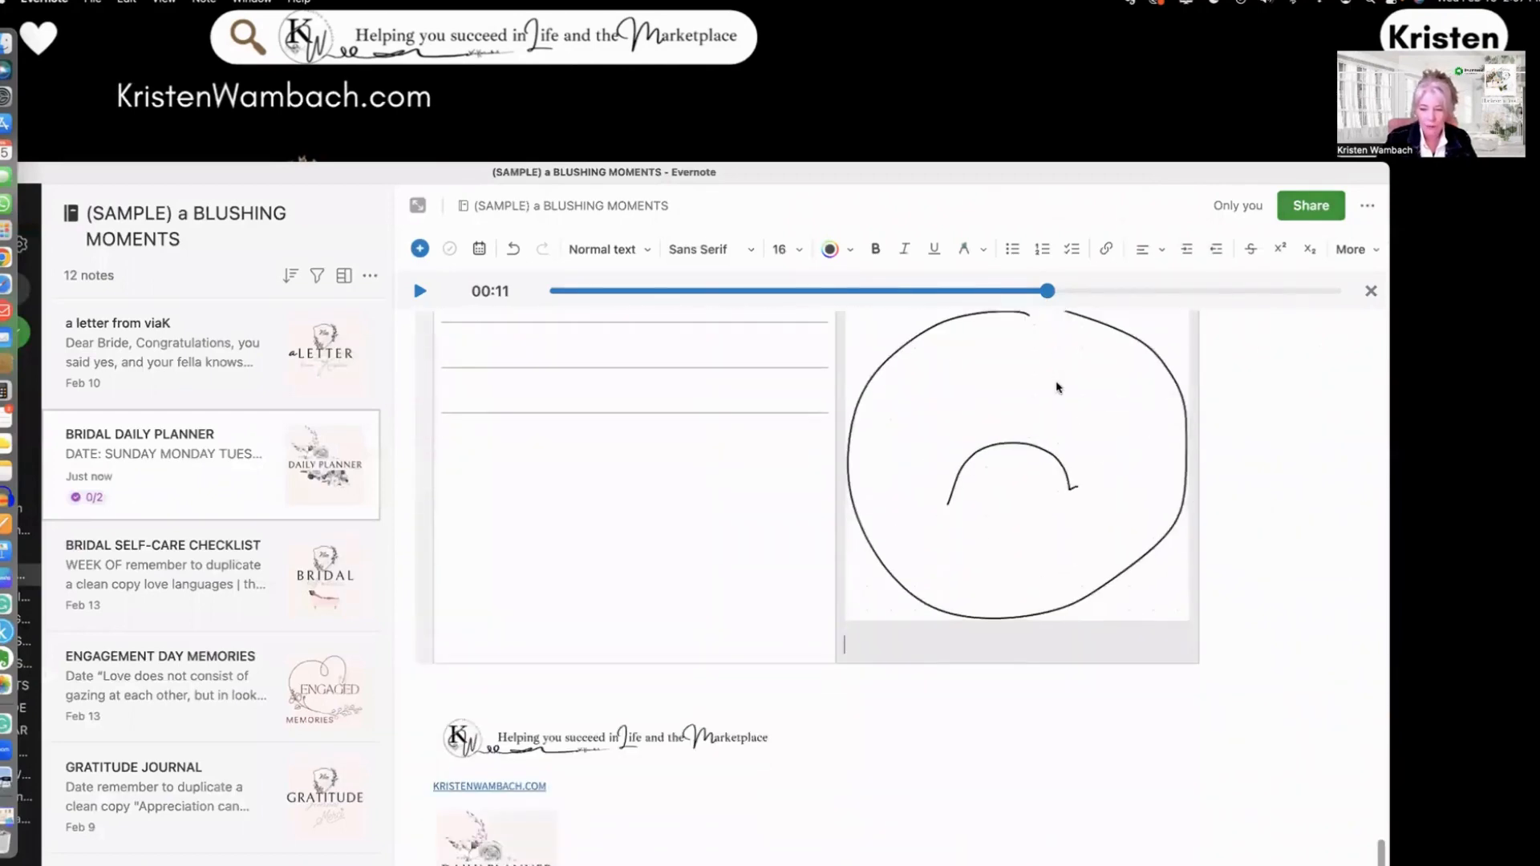
scroll(1059, 389, "up", 2)
scroll(1059, 388, "down", 2)
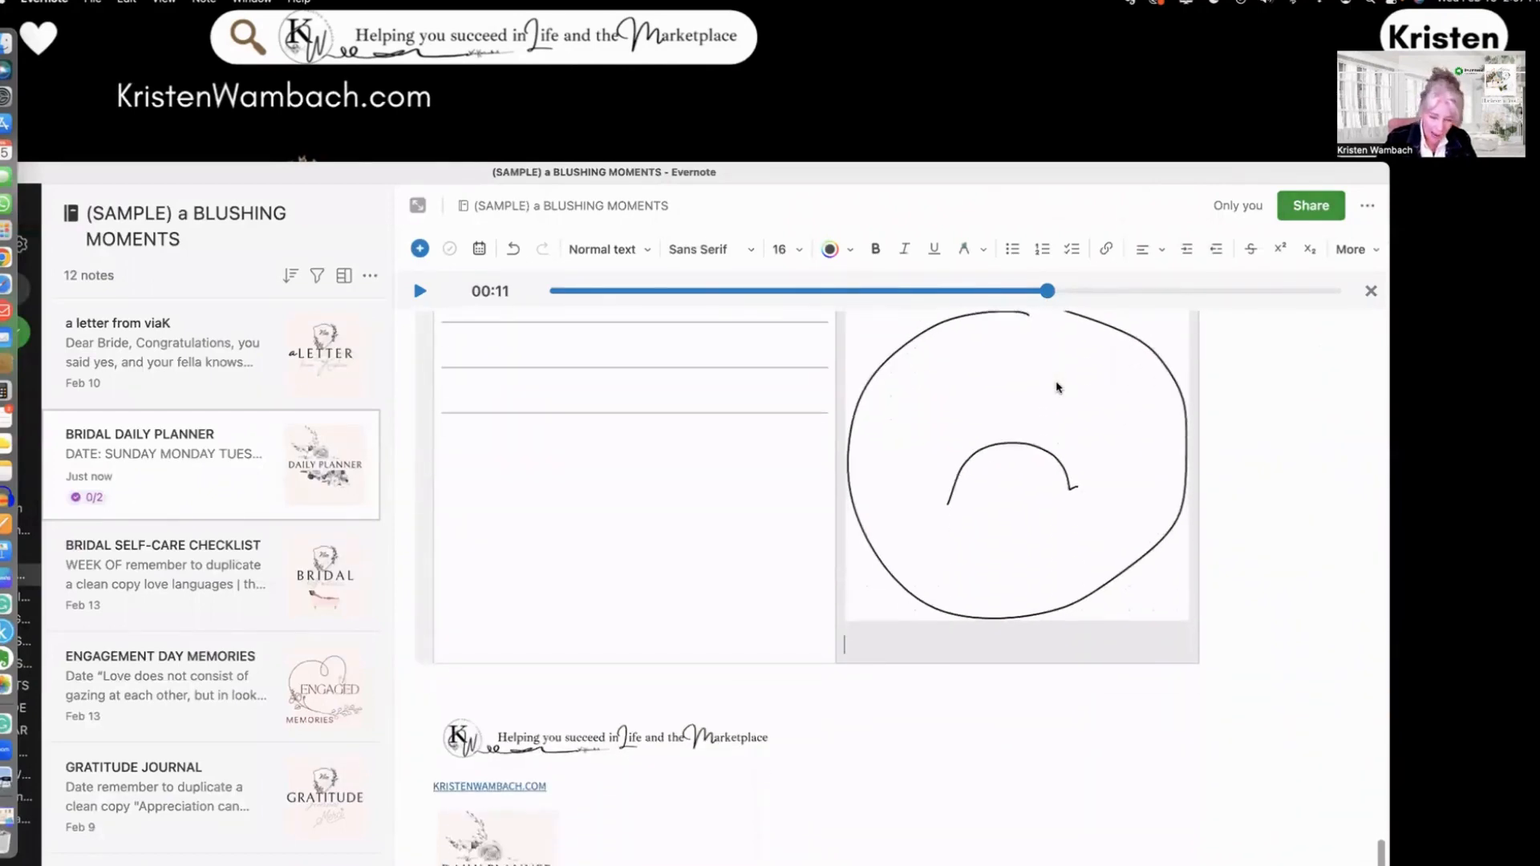
- Return to the start of the note and examine the available text styles, fonts, sizes, text colours and highlight colours
scroll(1057, 388, "up", 10)
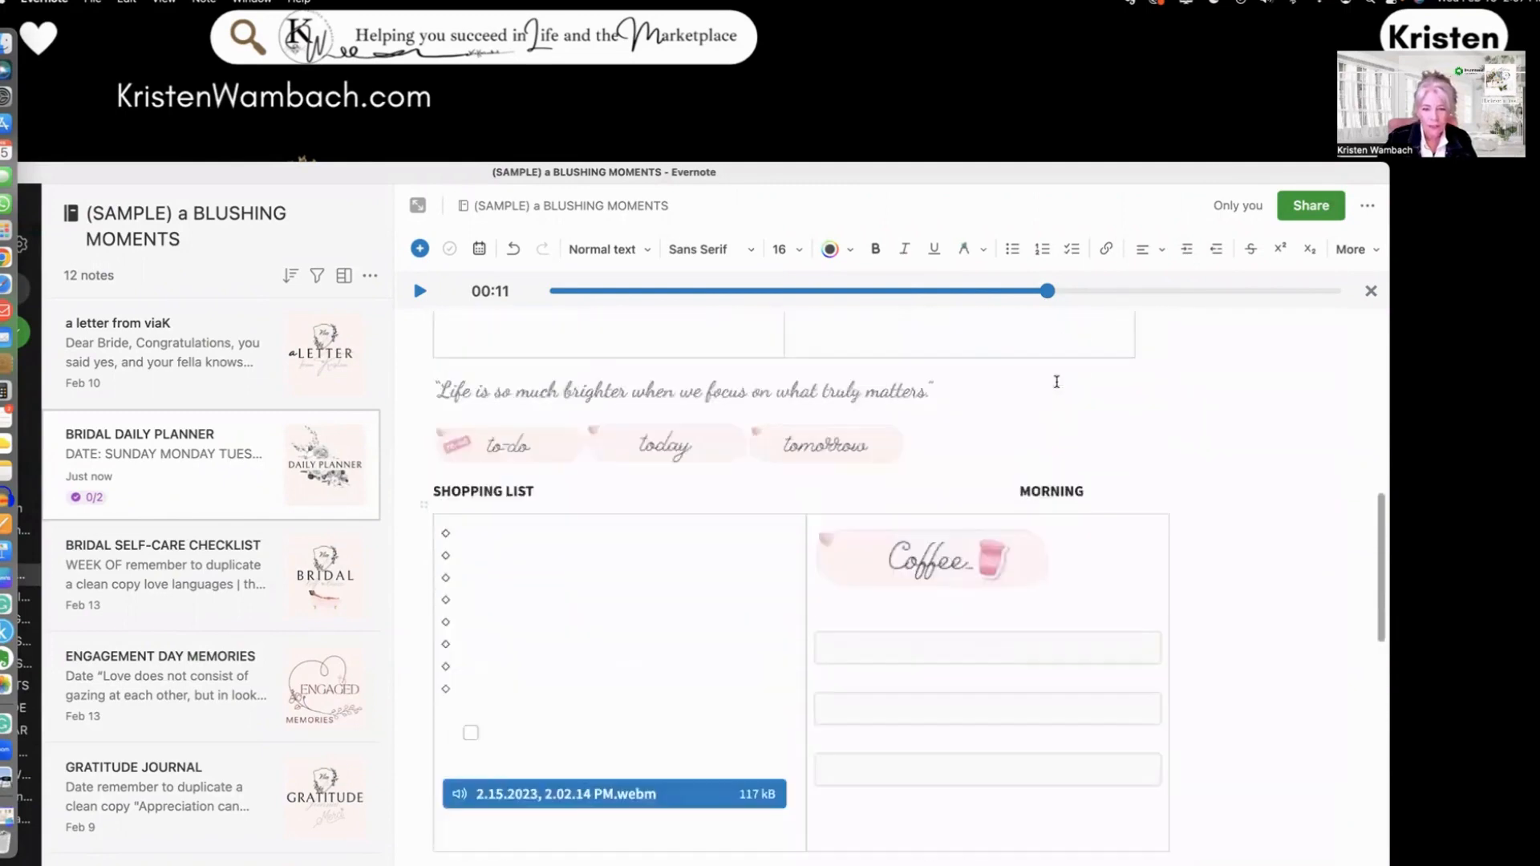
scroll(1058, 382, "up", 5)
scroll(1057, 382, "up", 2)
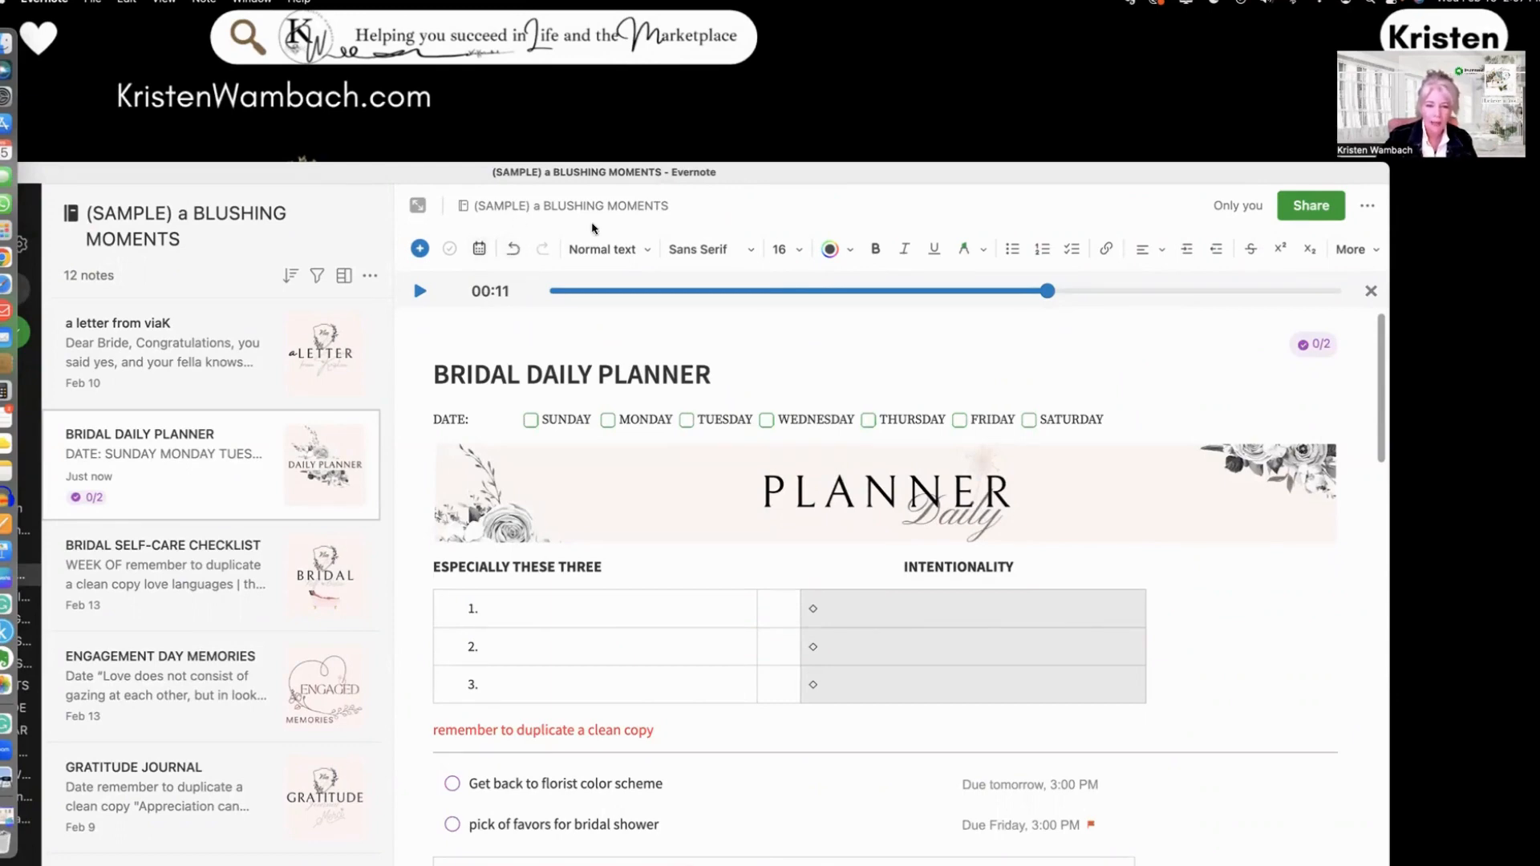
left_click(648, 254)
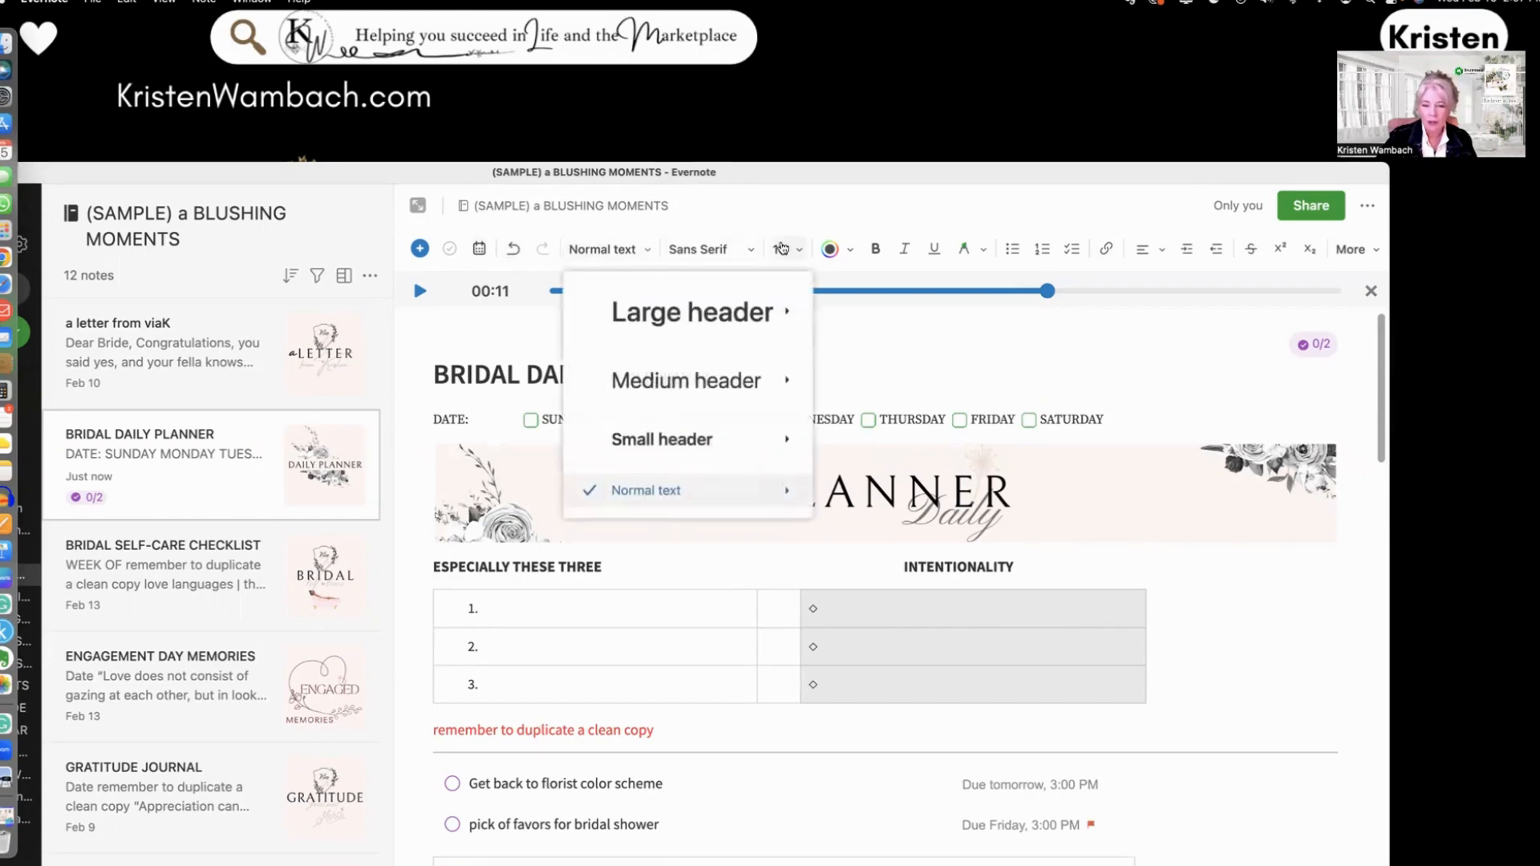
left_click(747, 253)
left_click(746, 253)
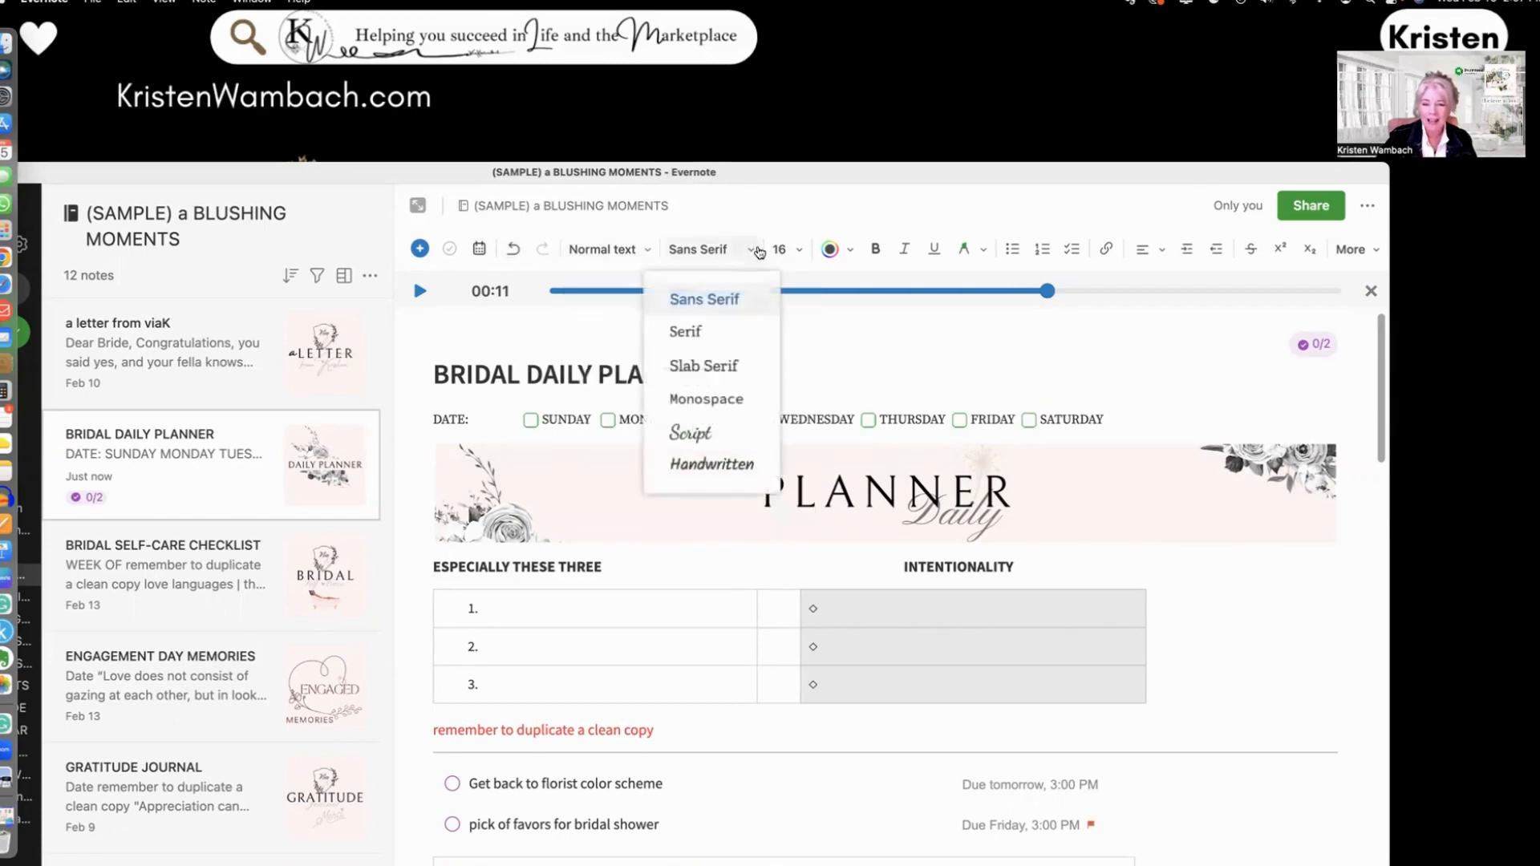
left_click(799, 253)
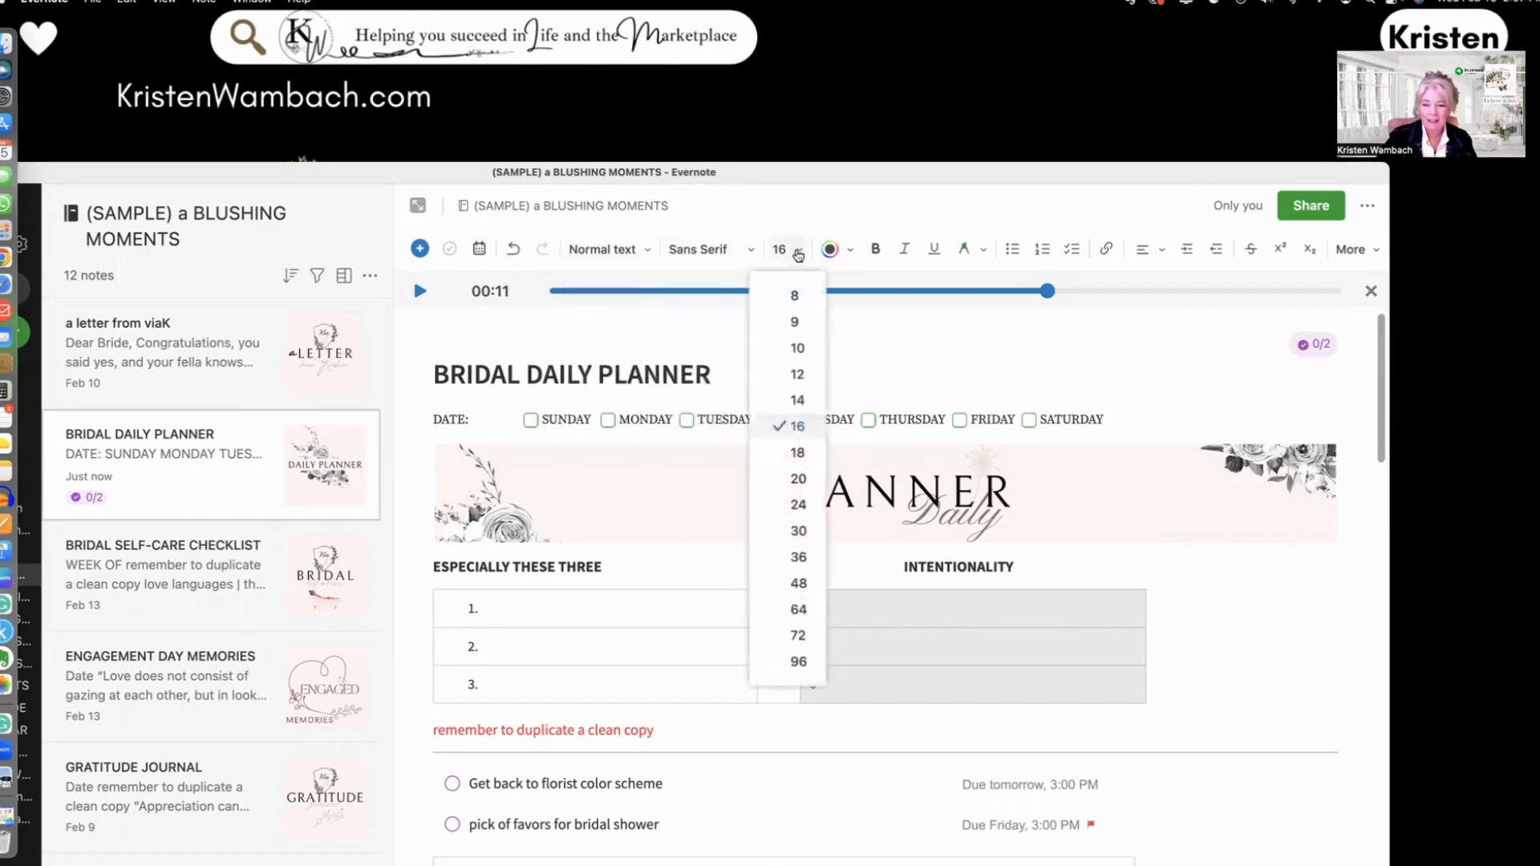
left_click(849, 251)
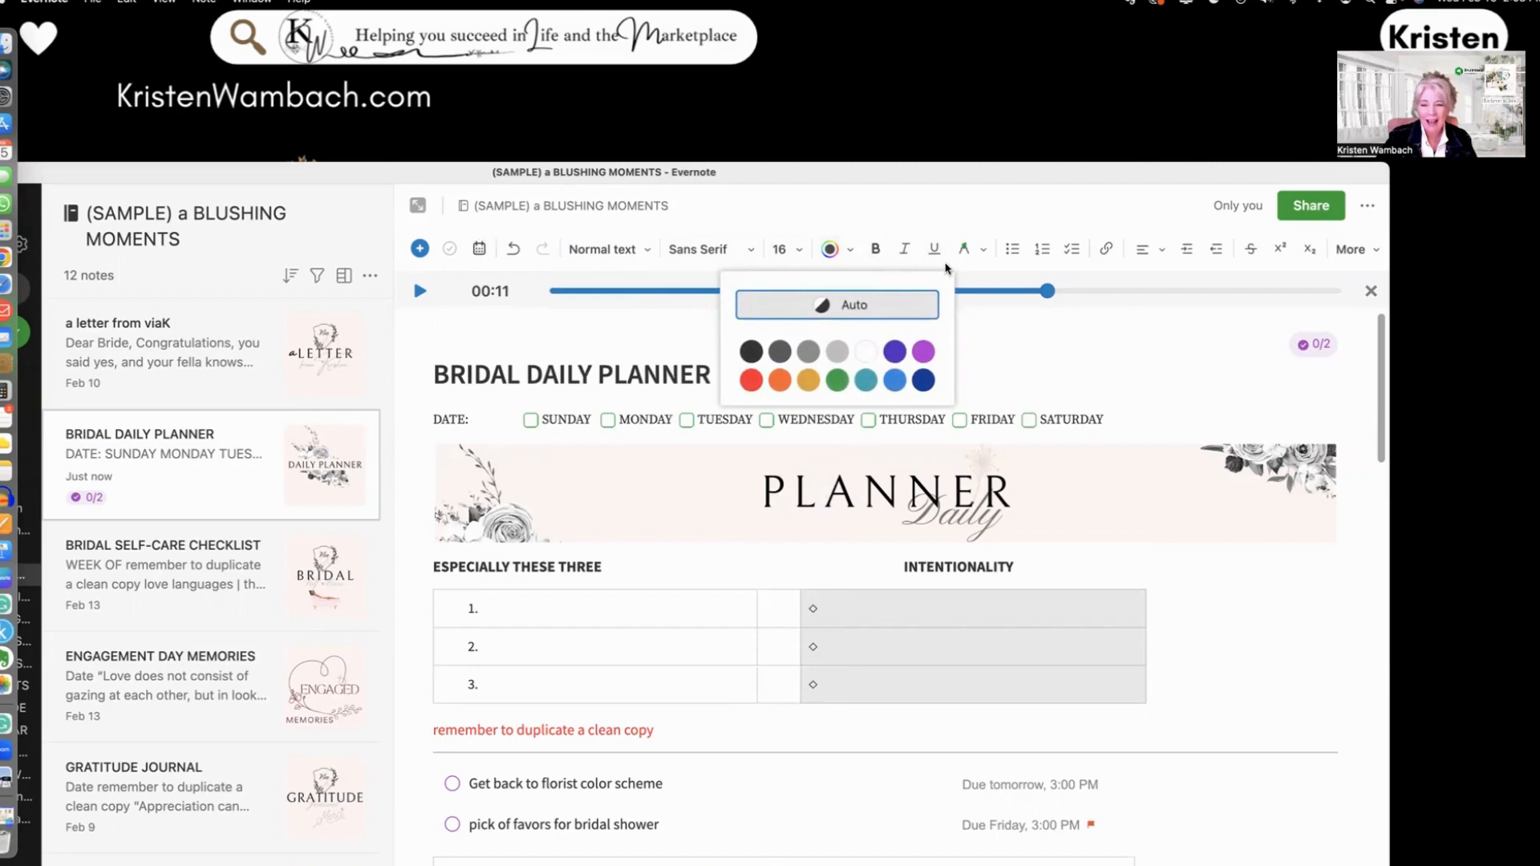
left_click(983, 252)
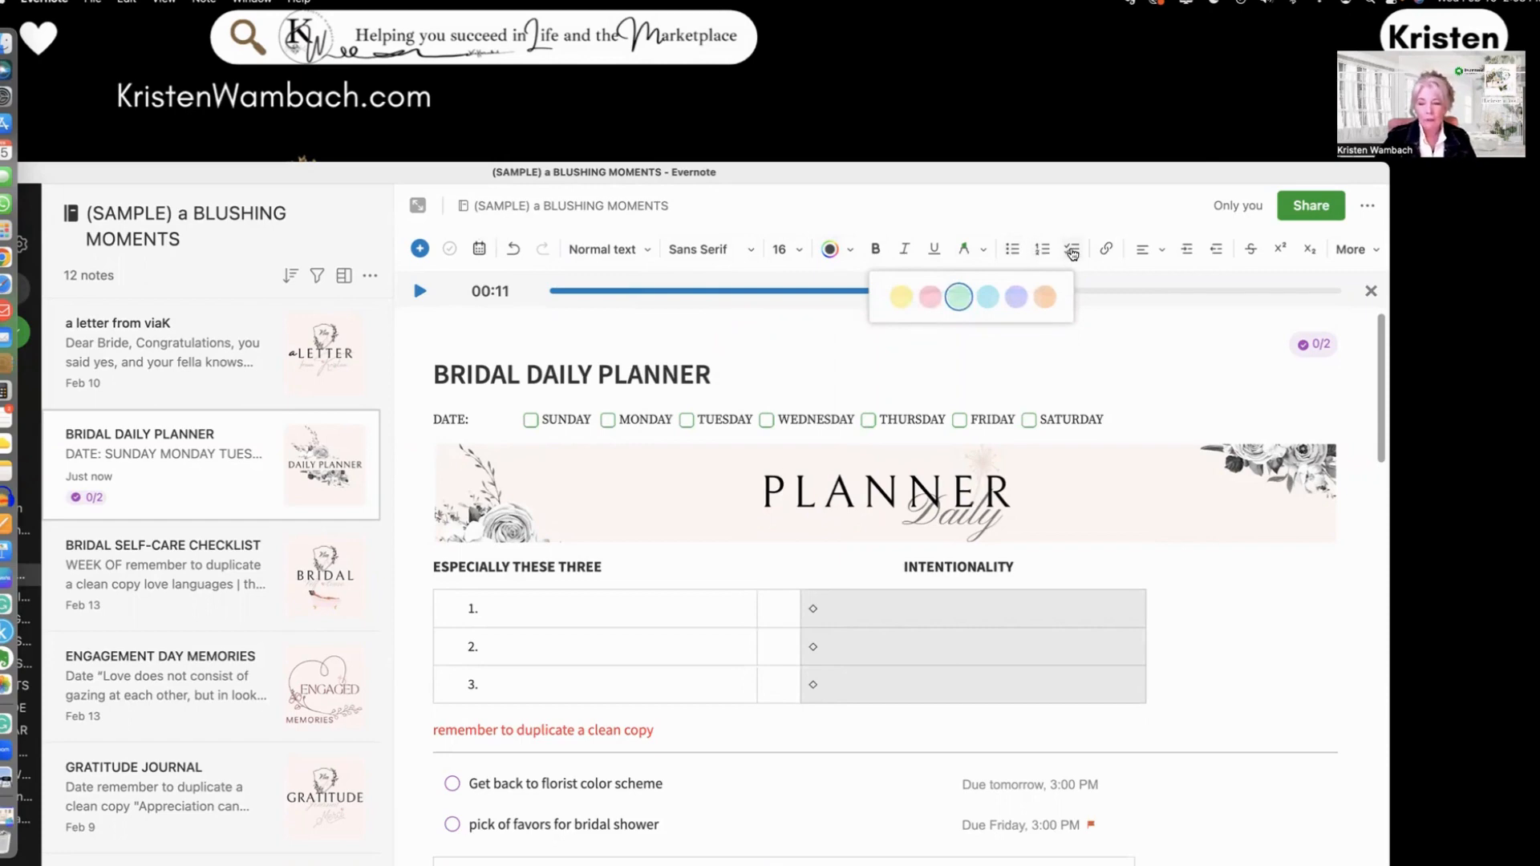
scroll(615, 640, "down", 20)
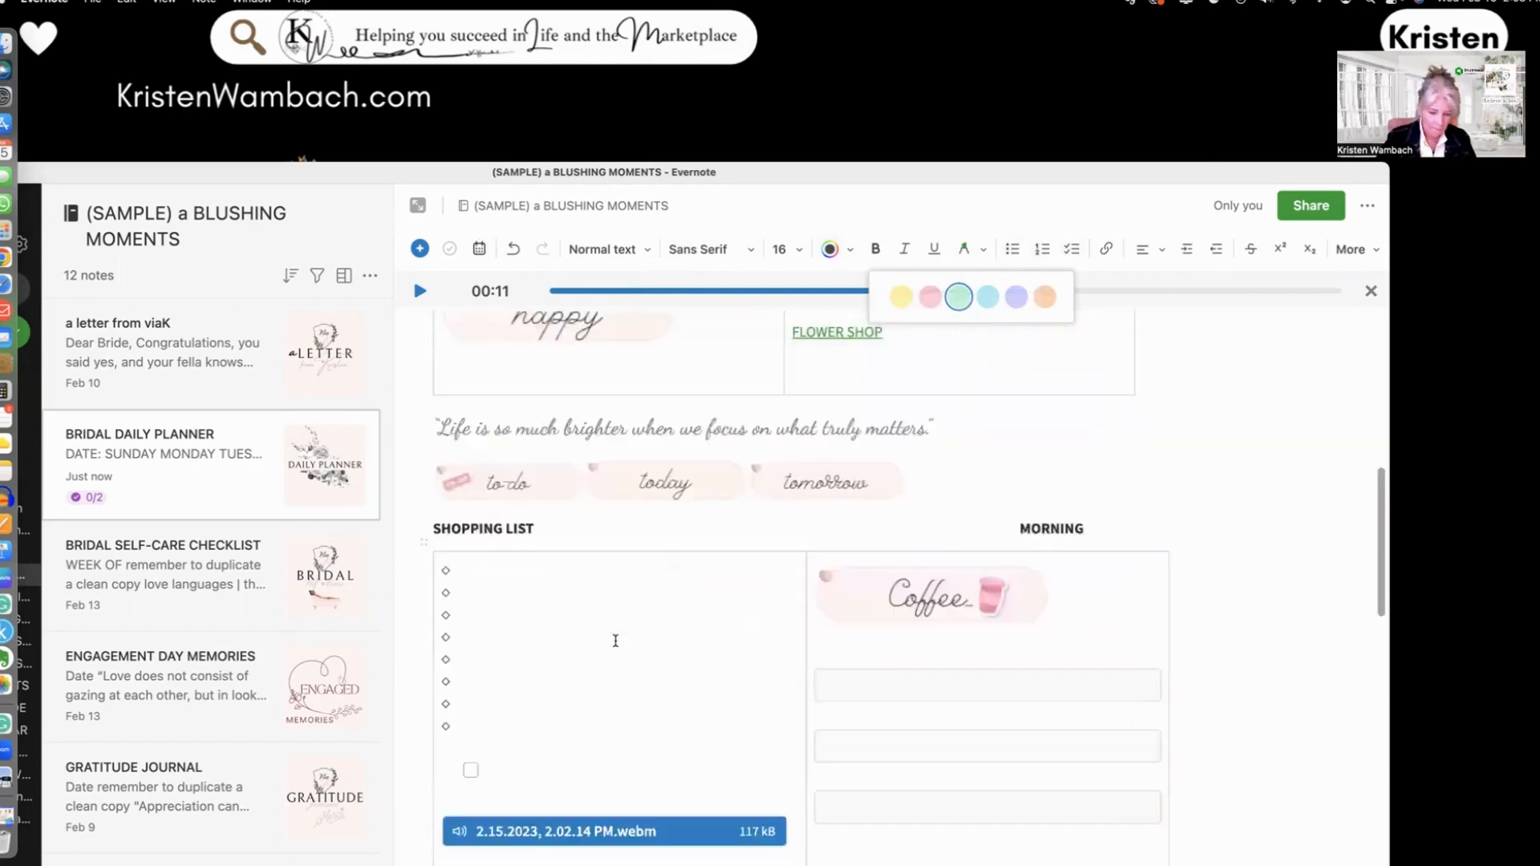
- Add a checklist on the blank line above the TOMORROW table with the items "Hello" and "Good bye"
scroll(615, 640, "down", 5)
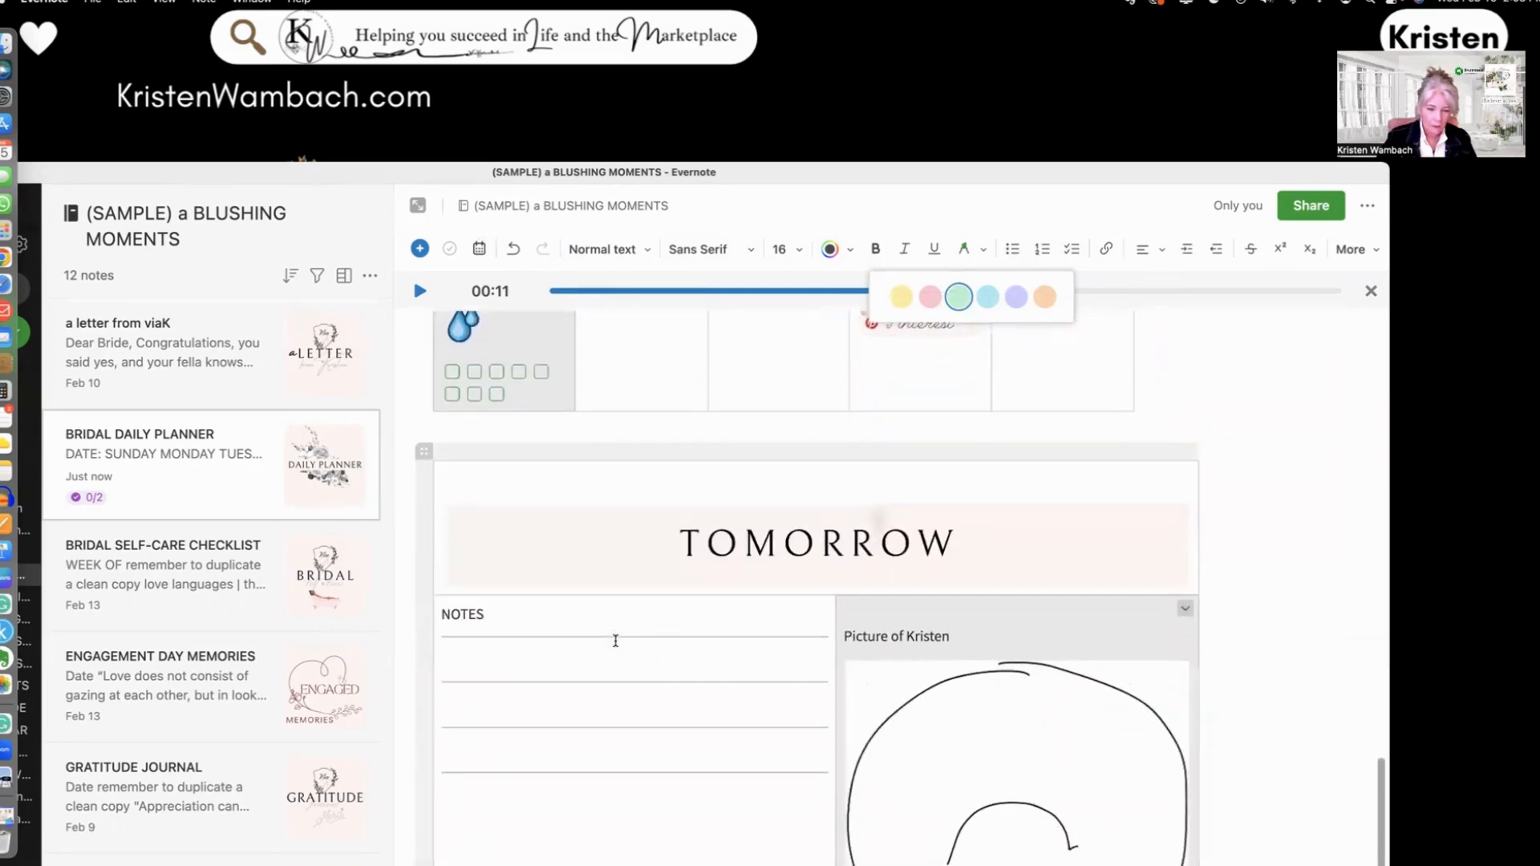
left_click(456, 432)
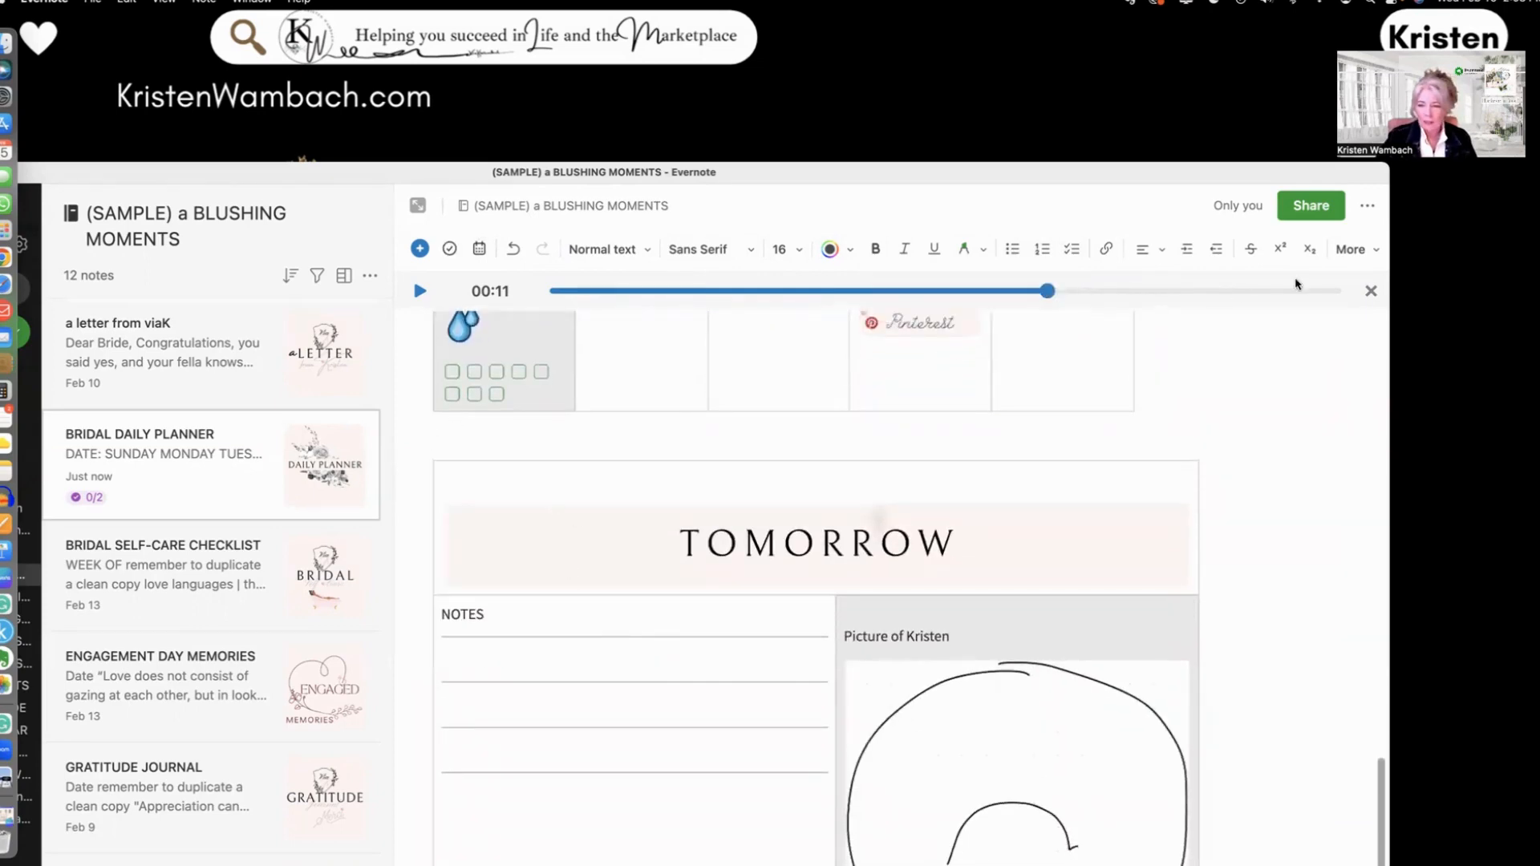
left_click(1071, 249)
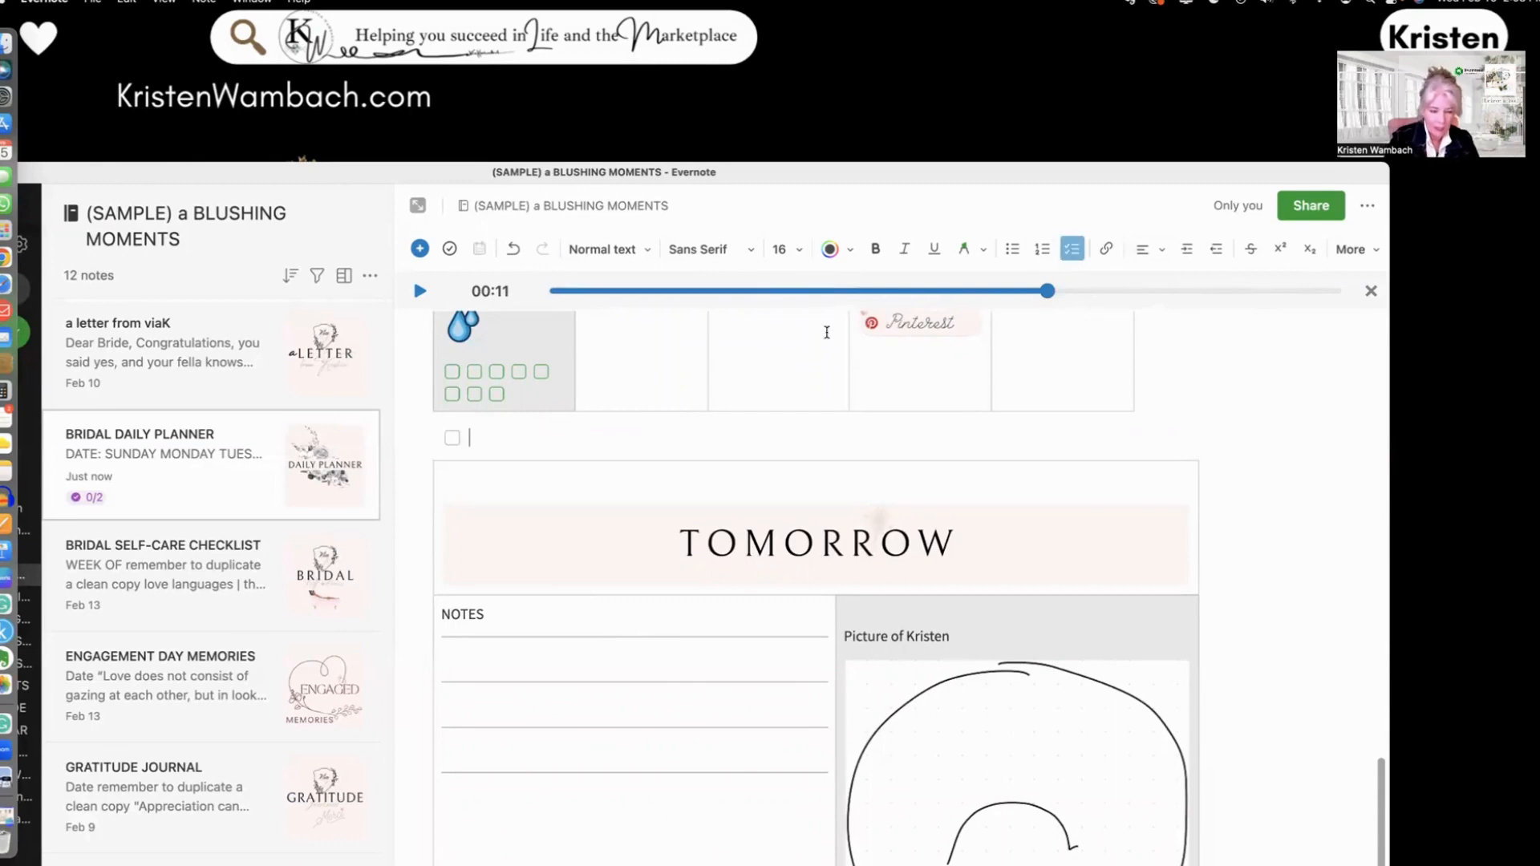
type("Hello")
key("Return")
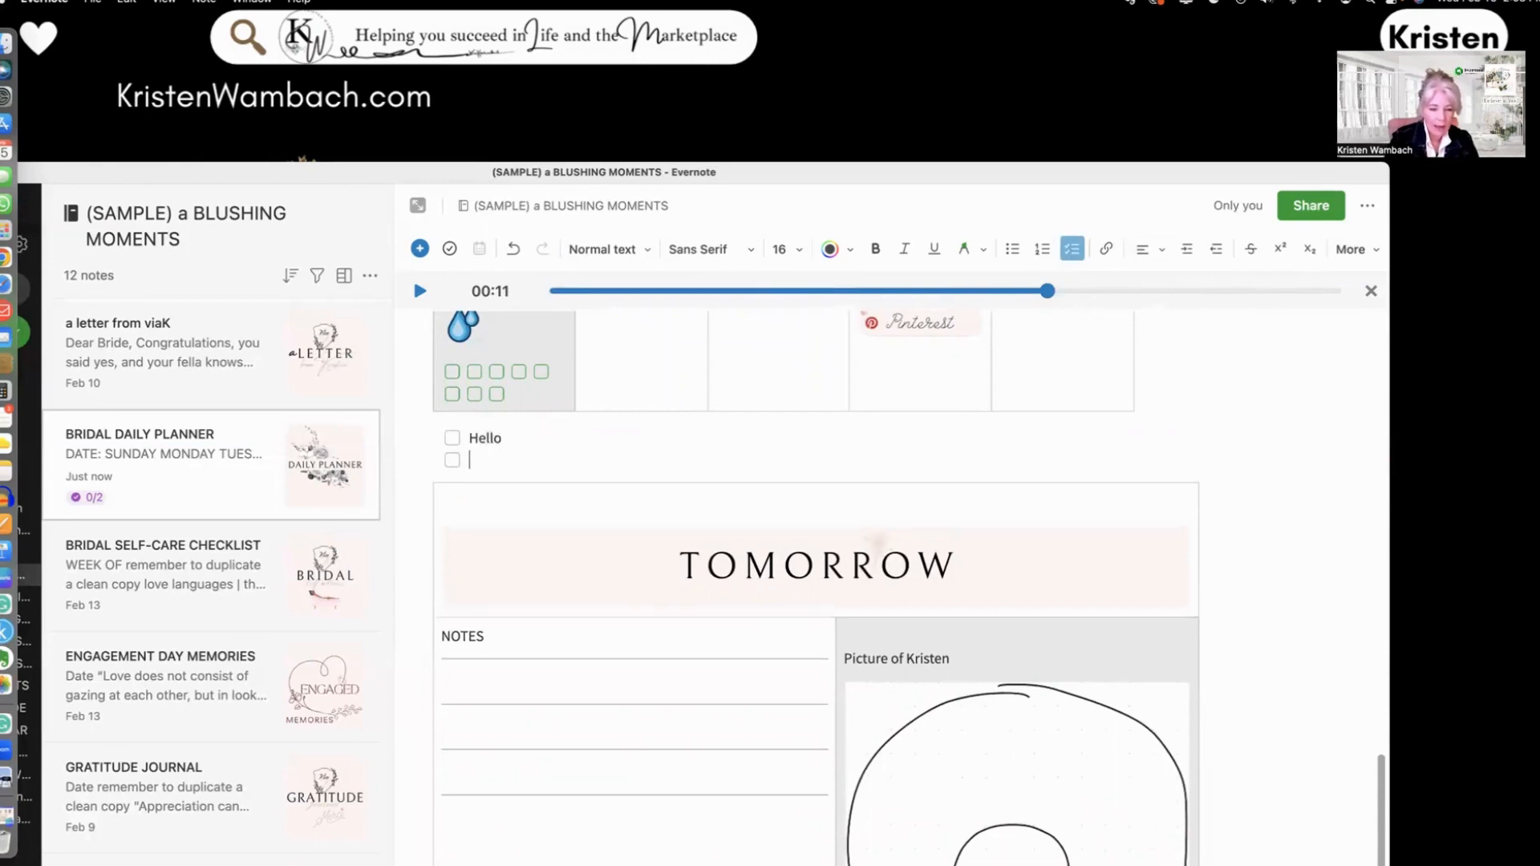
type("Good bye")
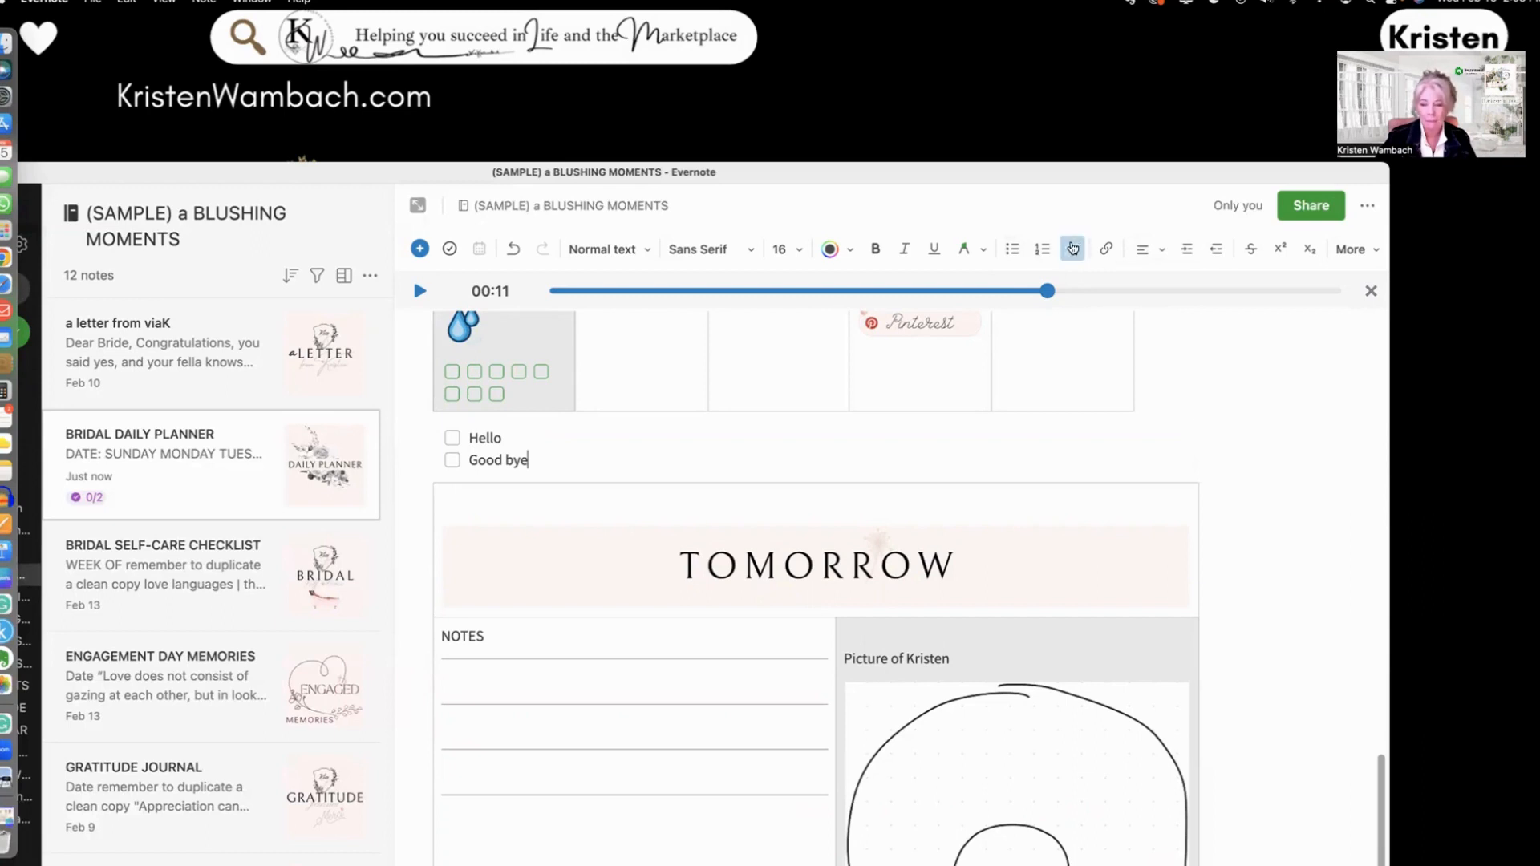
- Remove the checkbox from the "Good bye" line and turn its text into a hyperlink using the copied address
left_click(1072, 247)
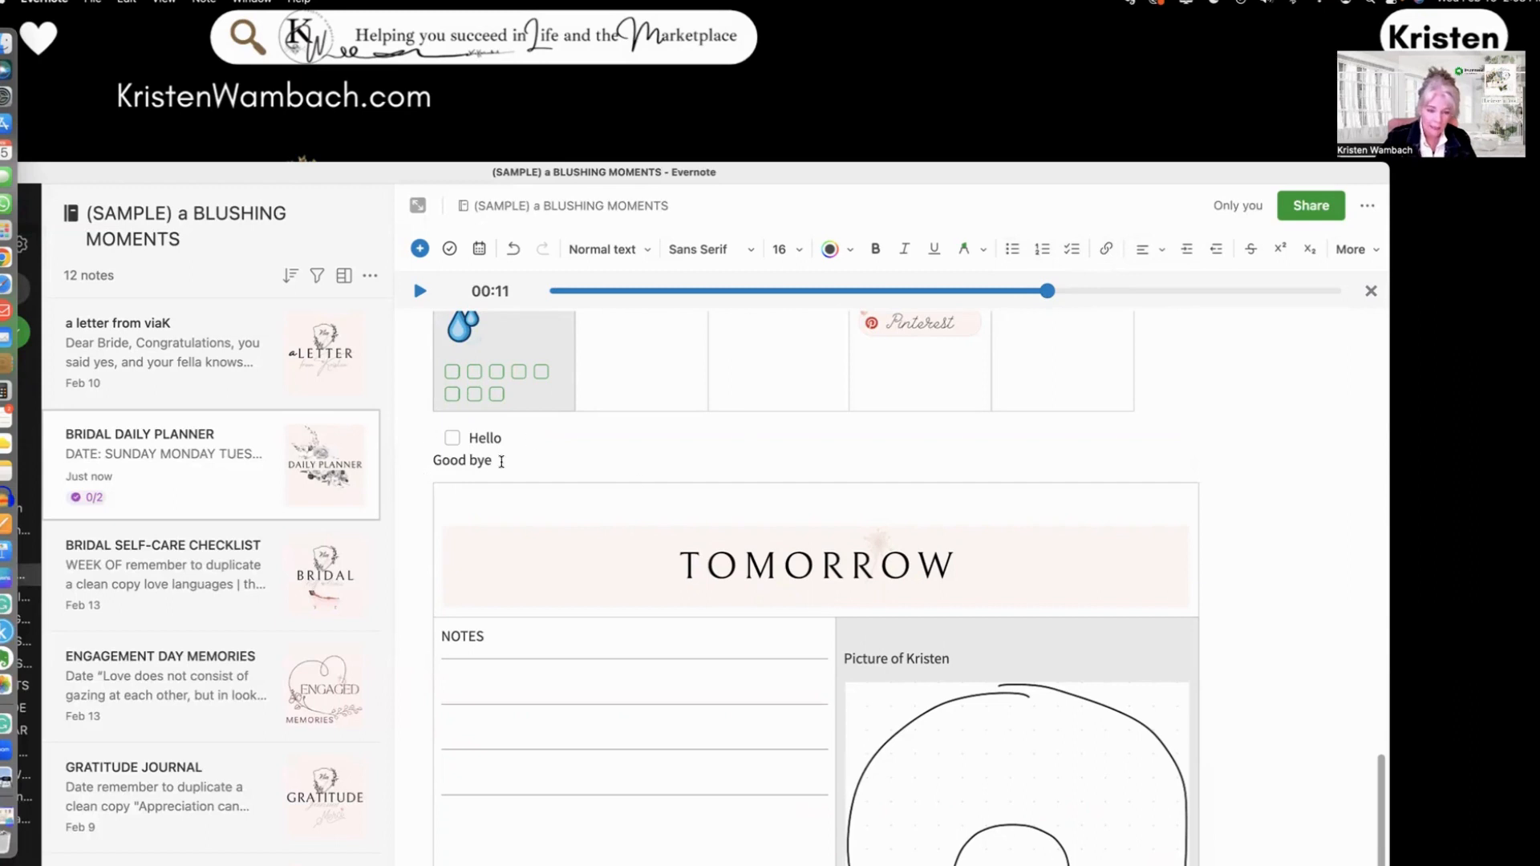
left_click_drag(501, 461, 436, 469)
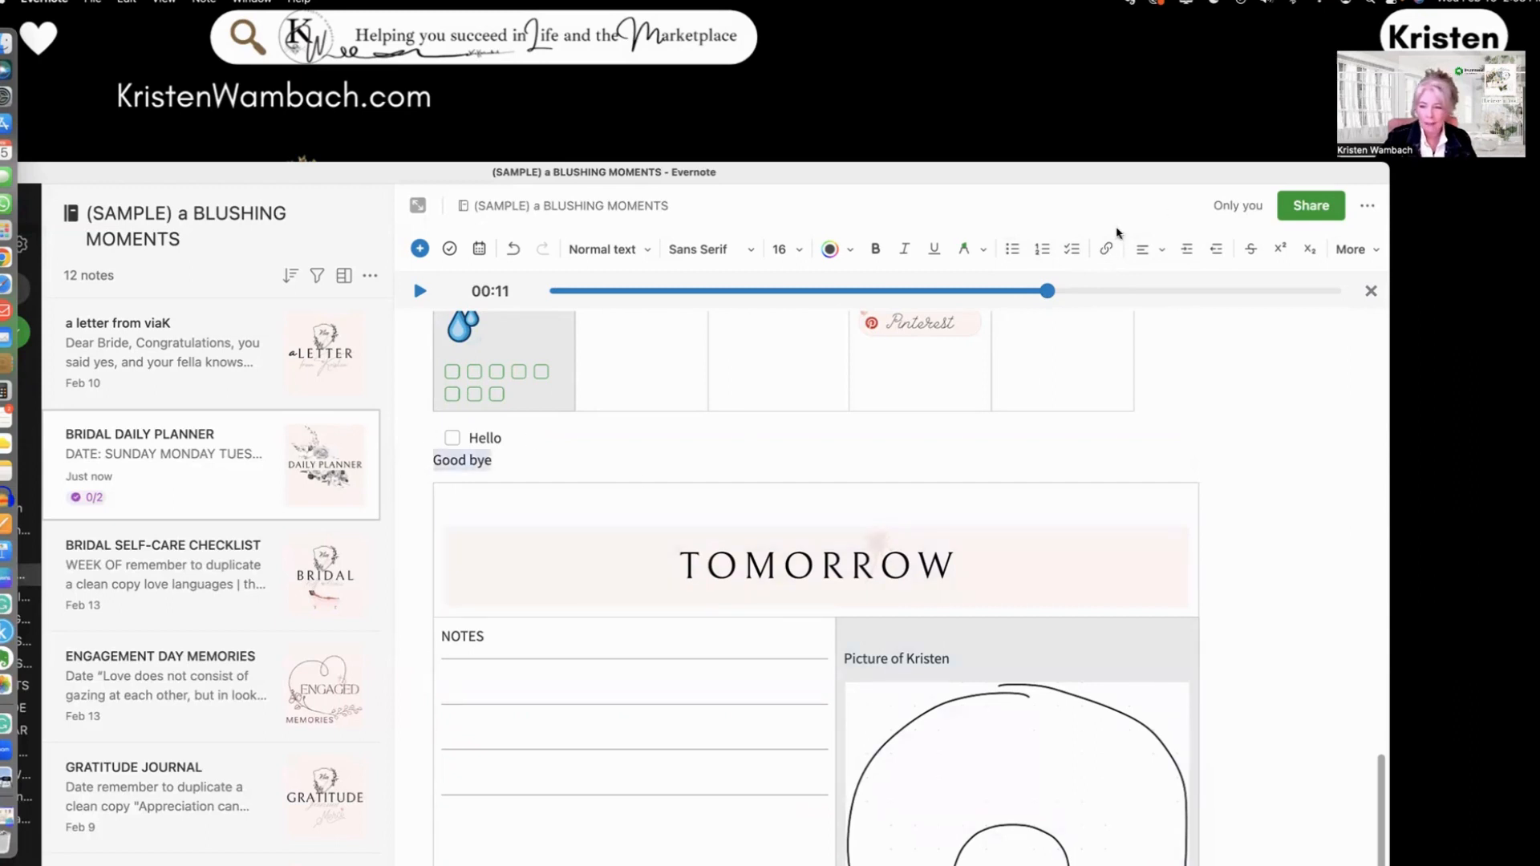
left_click(1106, 249)
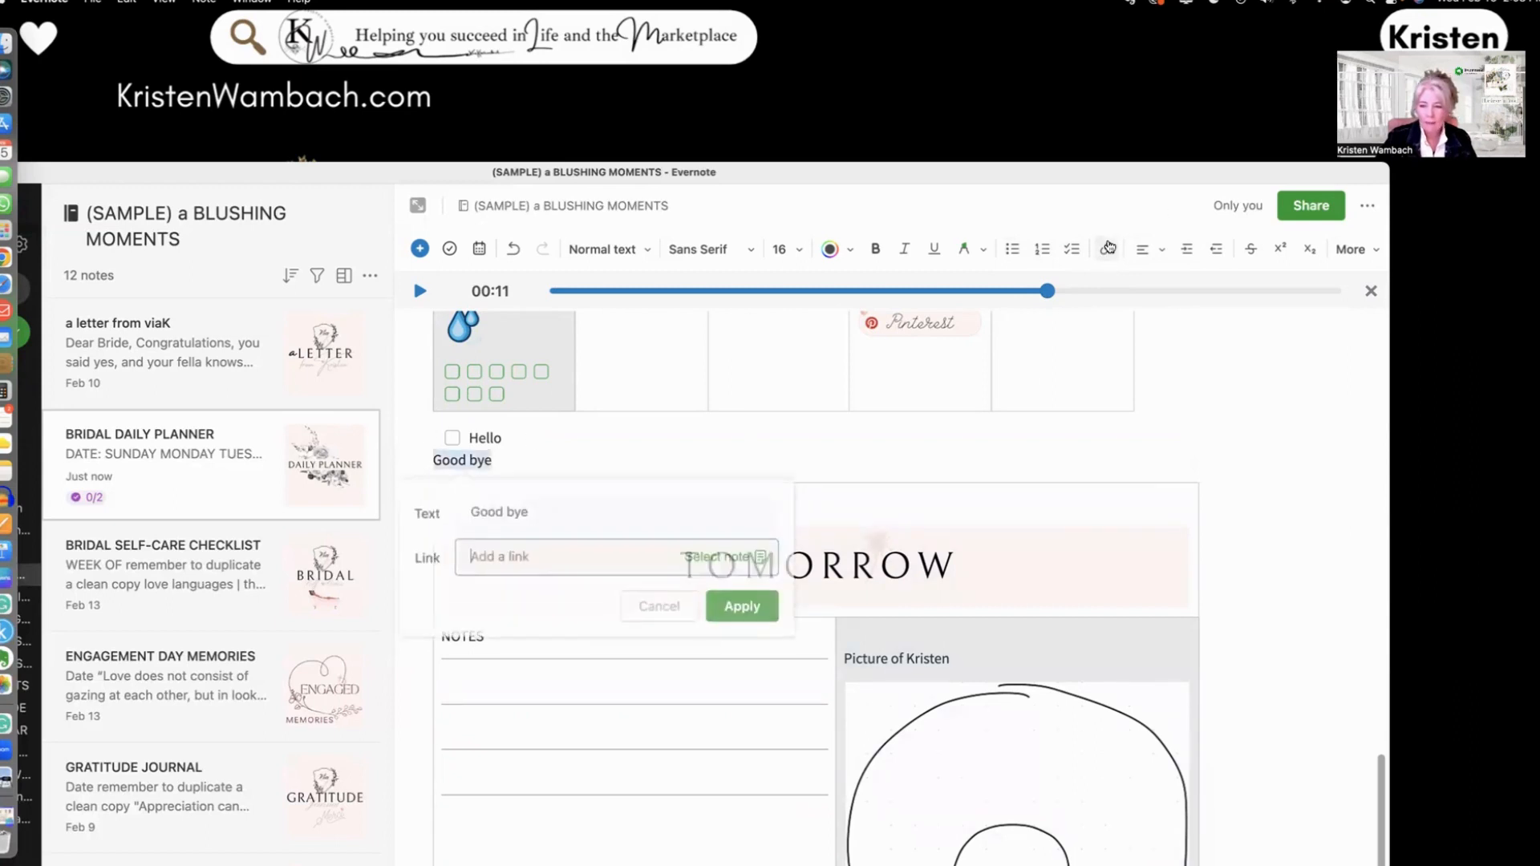
right_click(548, 558)
left_click(575, 646)
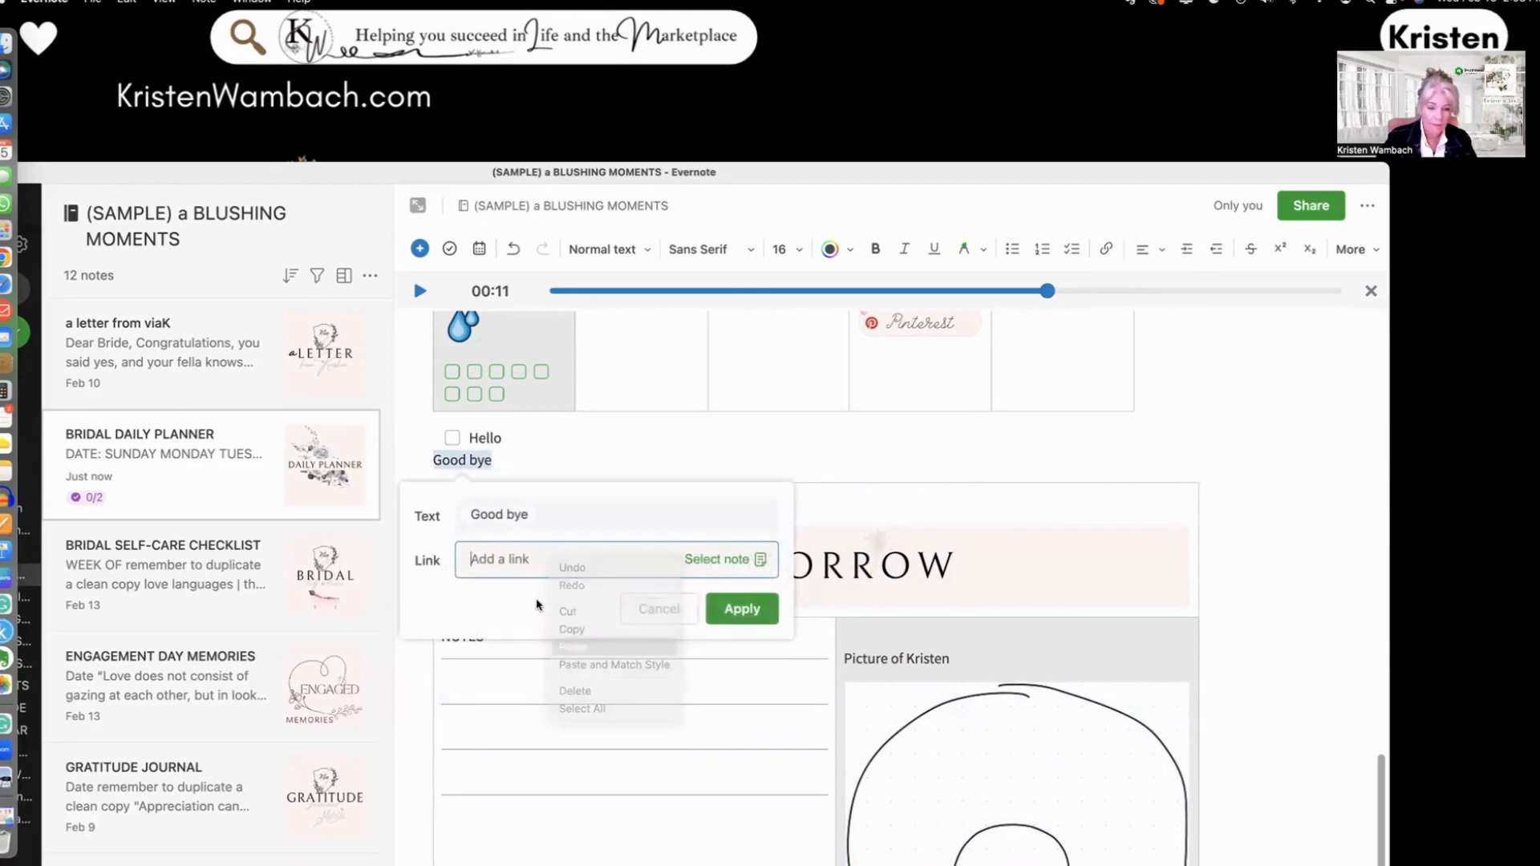
left_click(732, 613)
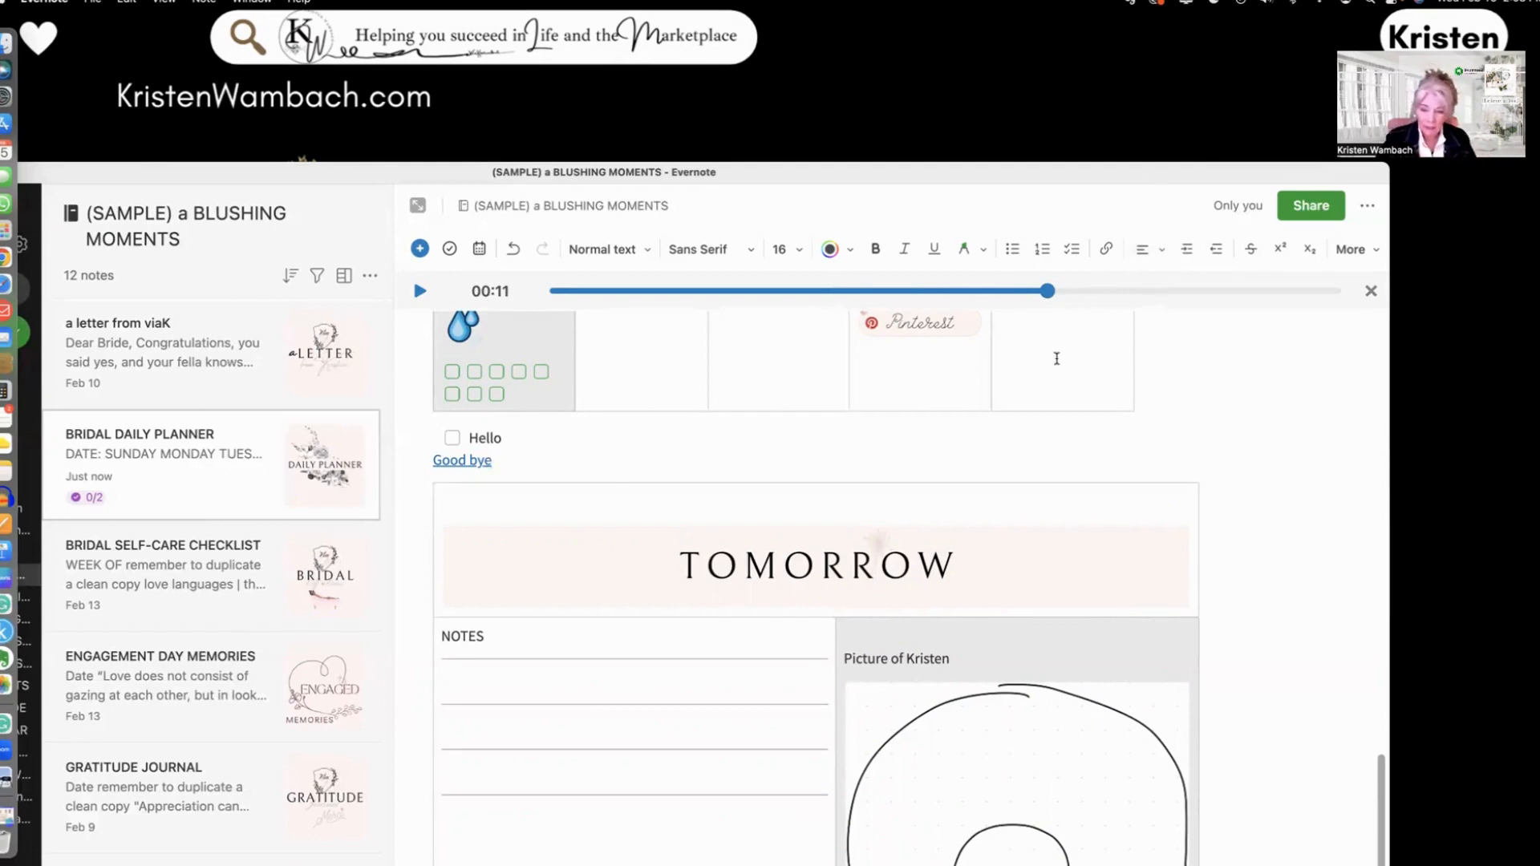
- Centre-align the blank line under FLOWER SHOP in the cell beside "happy" and try to centre the links above it
scroll(1056, 359, "up", 10)
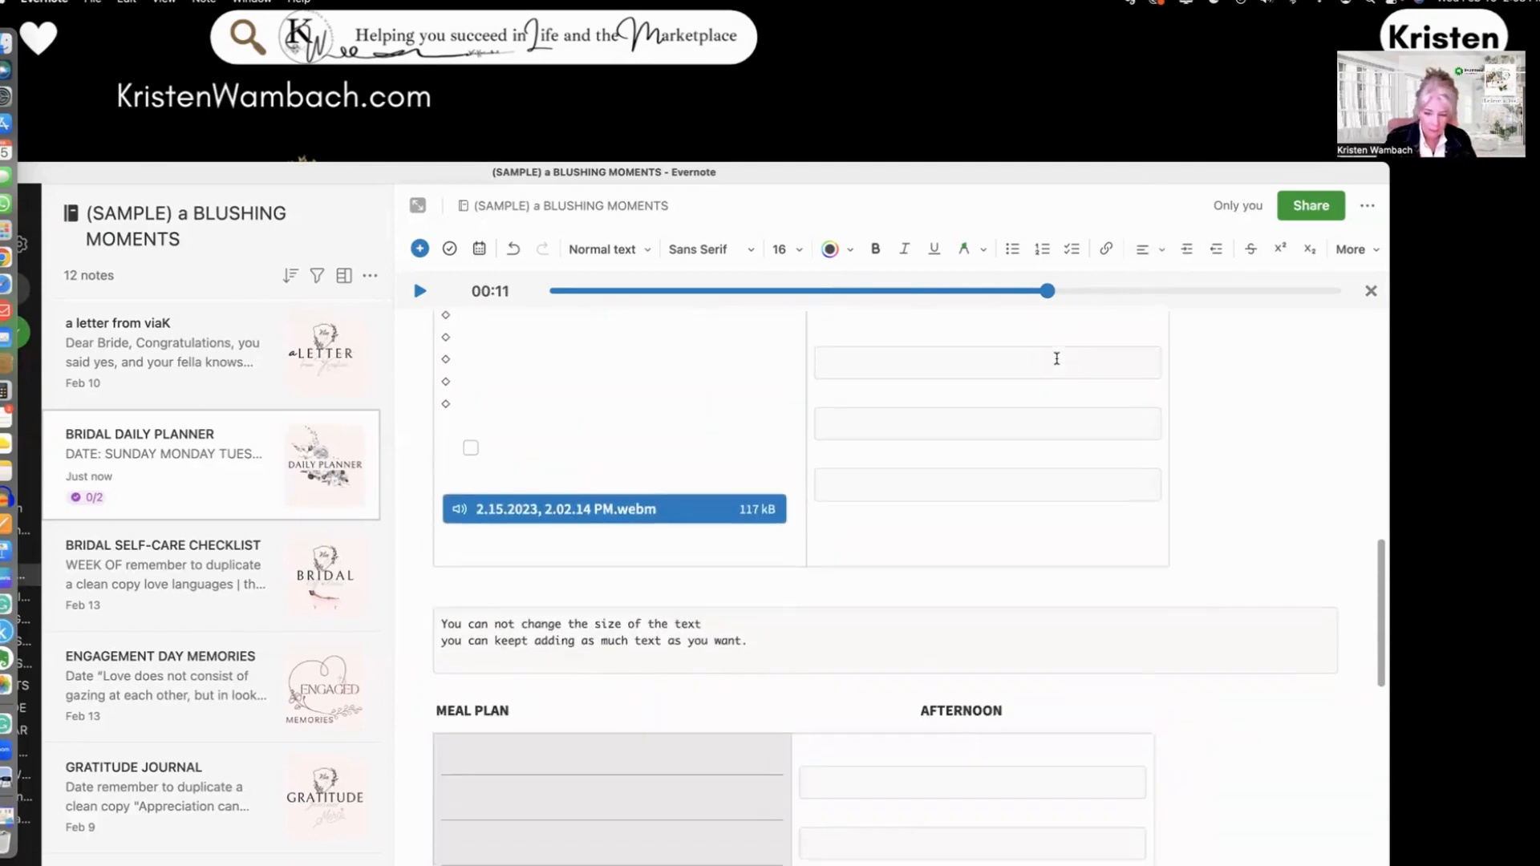
scroll(1057, 361, "up", 15)
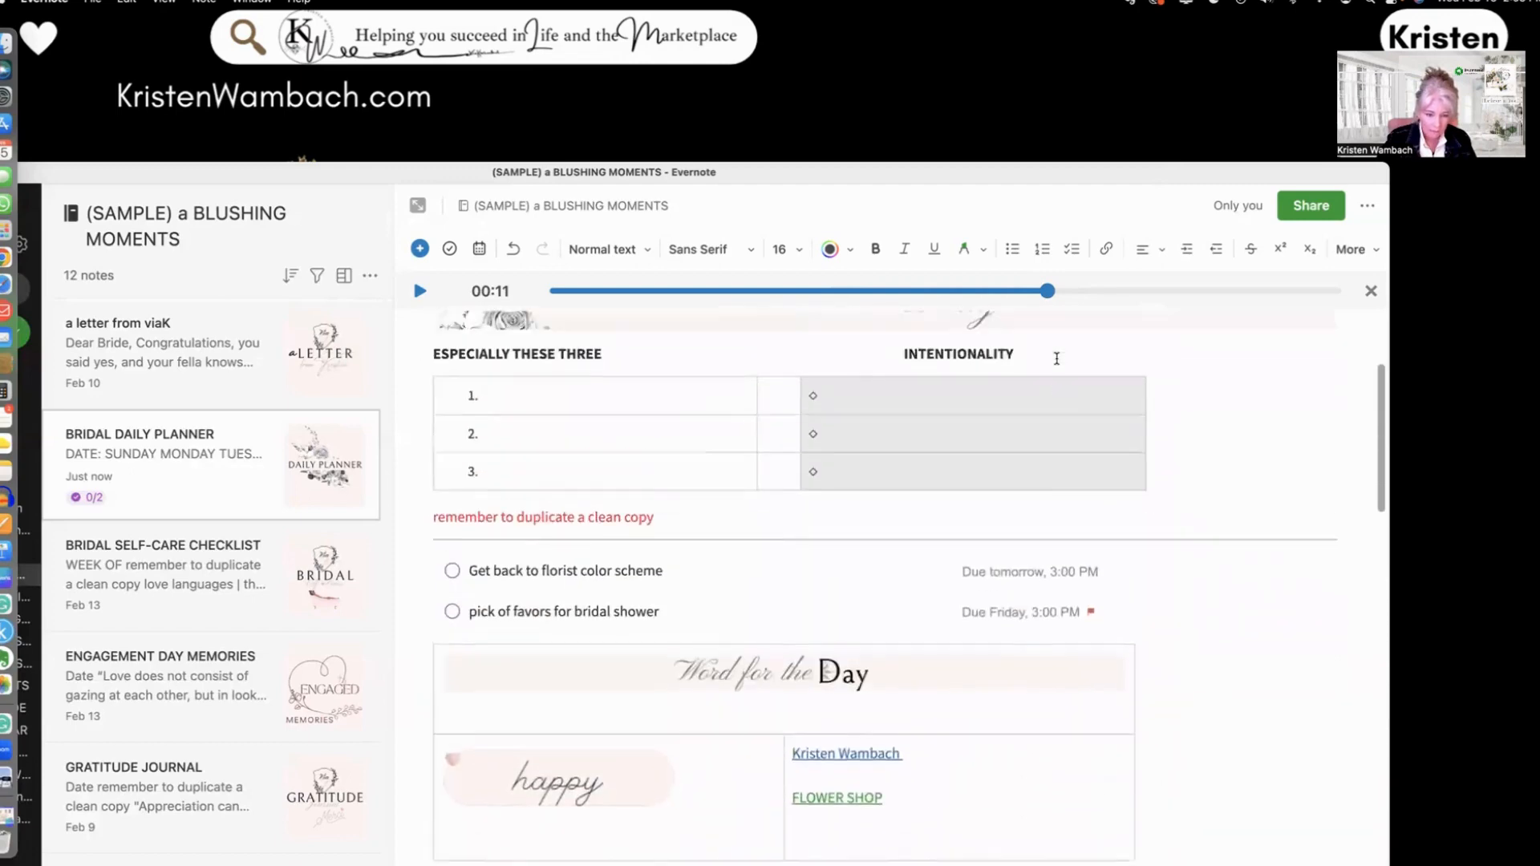
scroll(1056, 363, "down", 5)
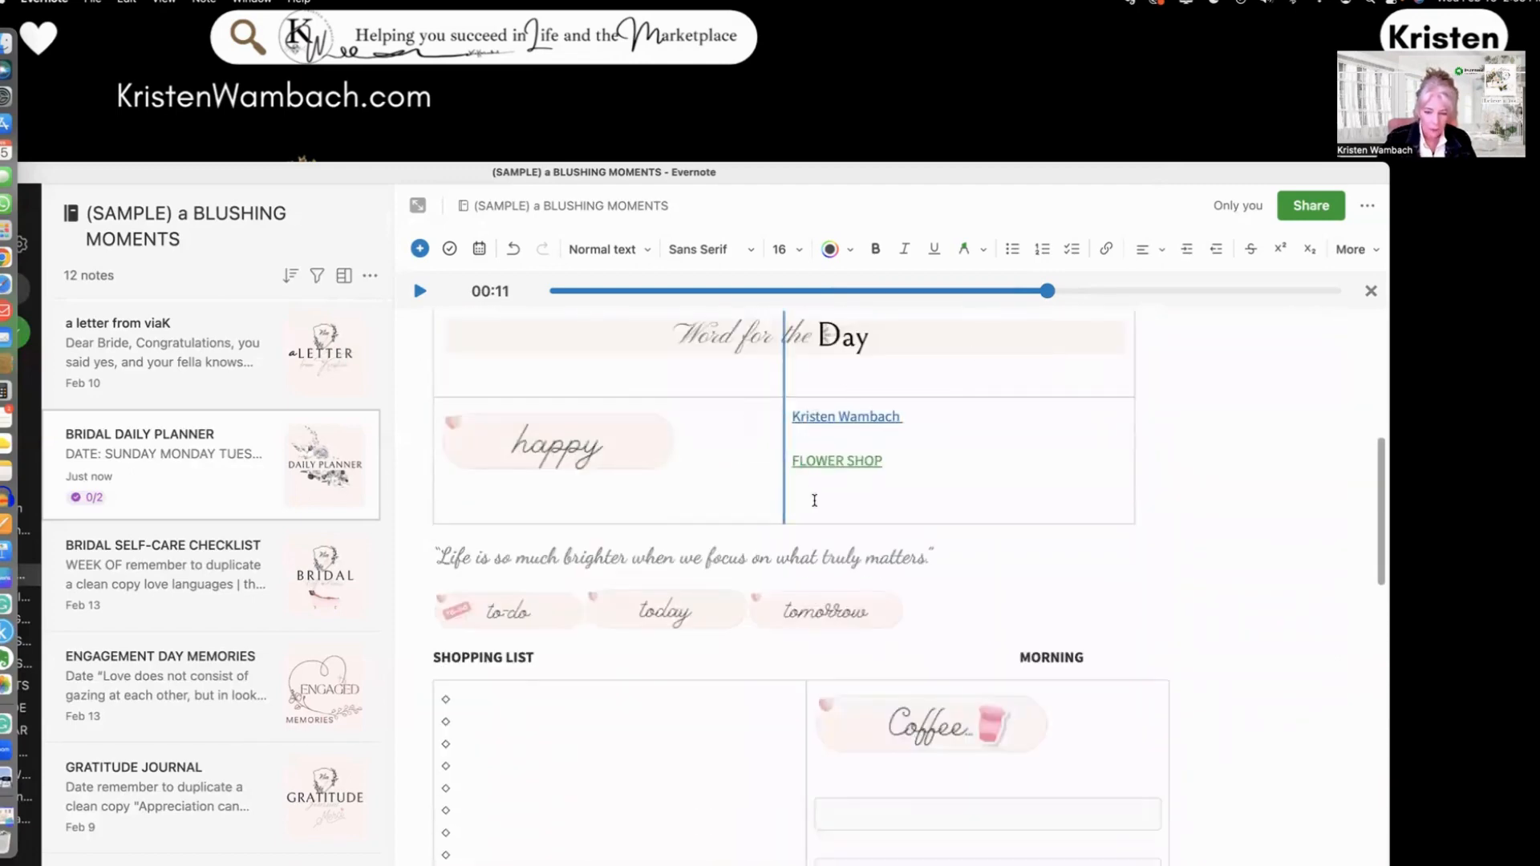
left_click(955, 475)
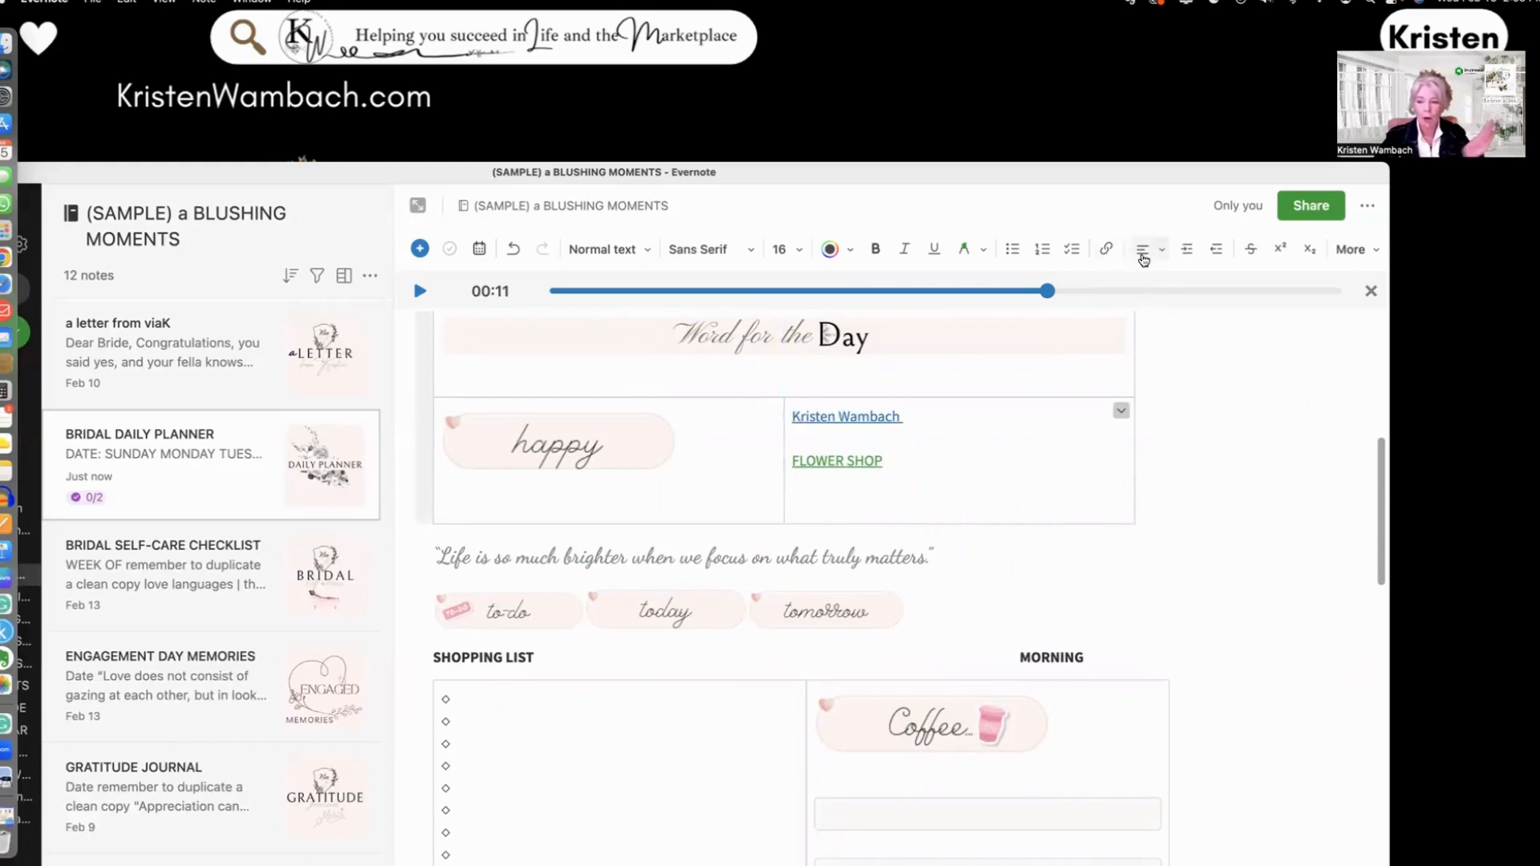
left_click(1150, 252)
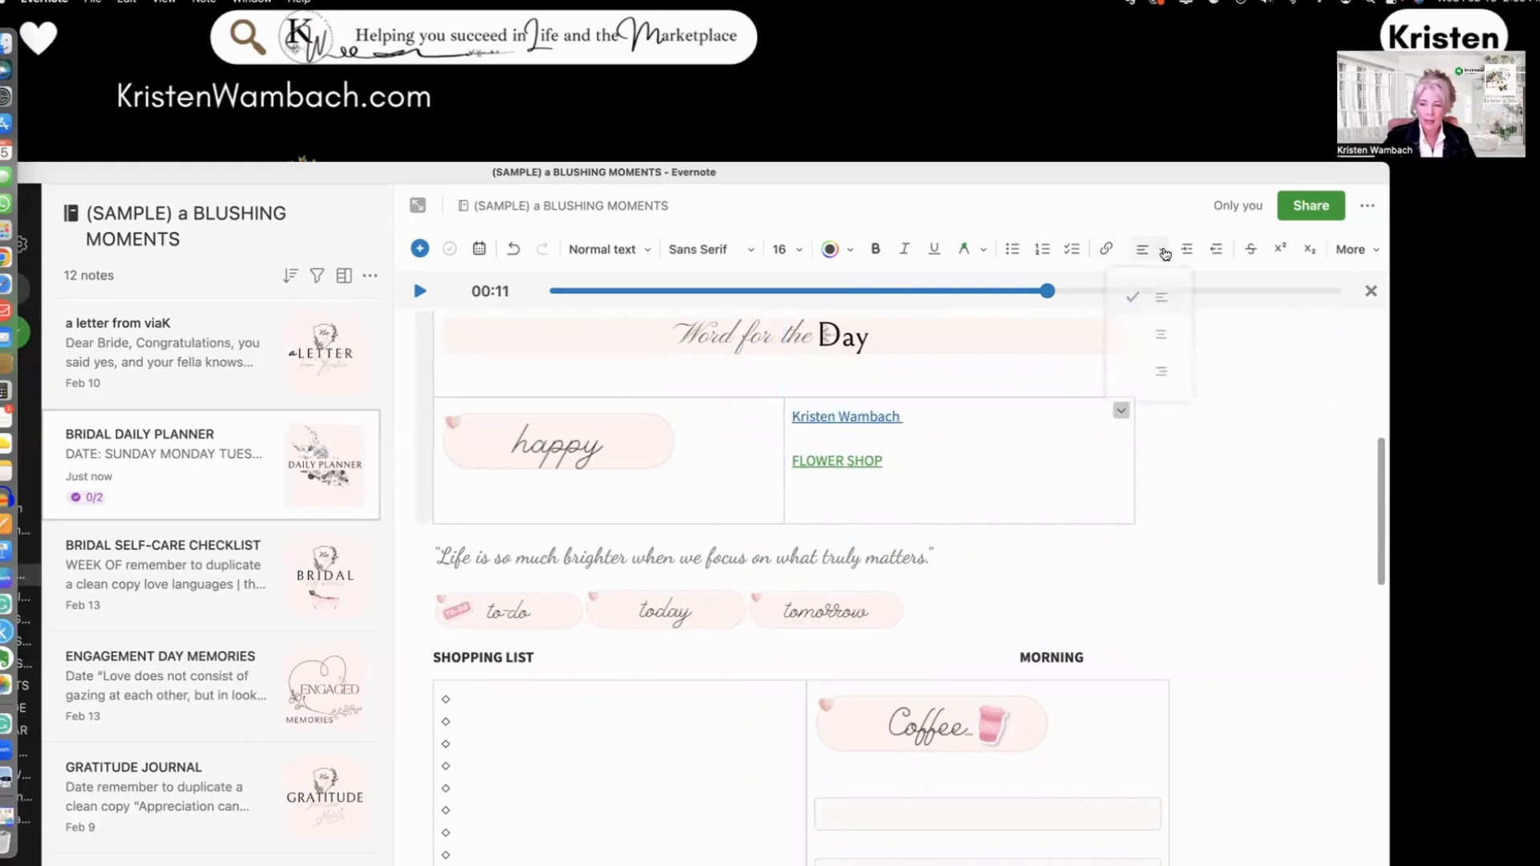
left_click(1163, 342)
left_click_drag(901, 482, 792, 416)
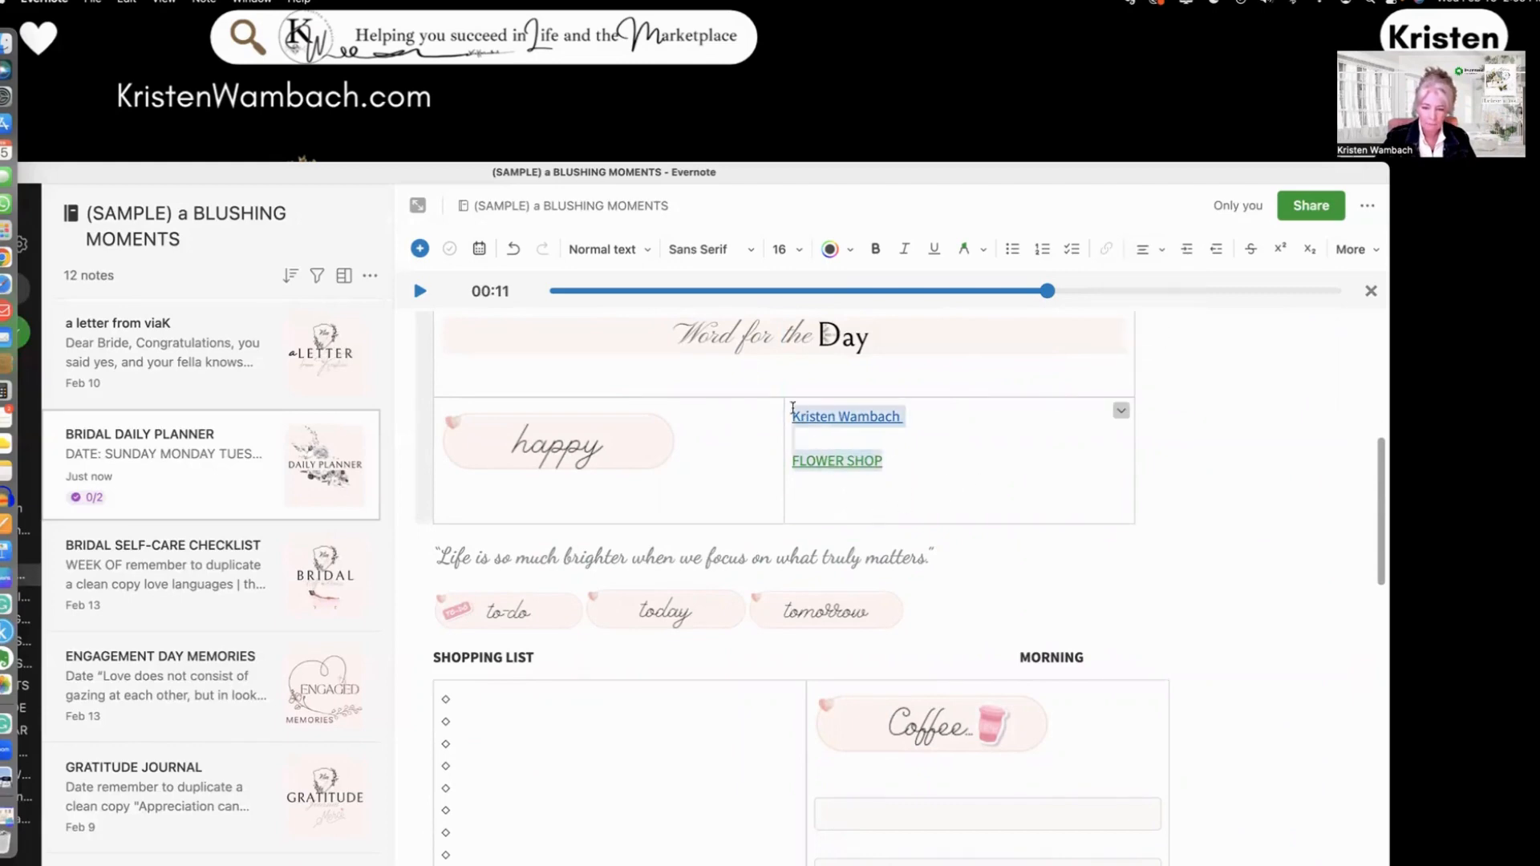
left_click(1165, 252)
left_click(944, 472)
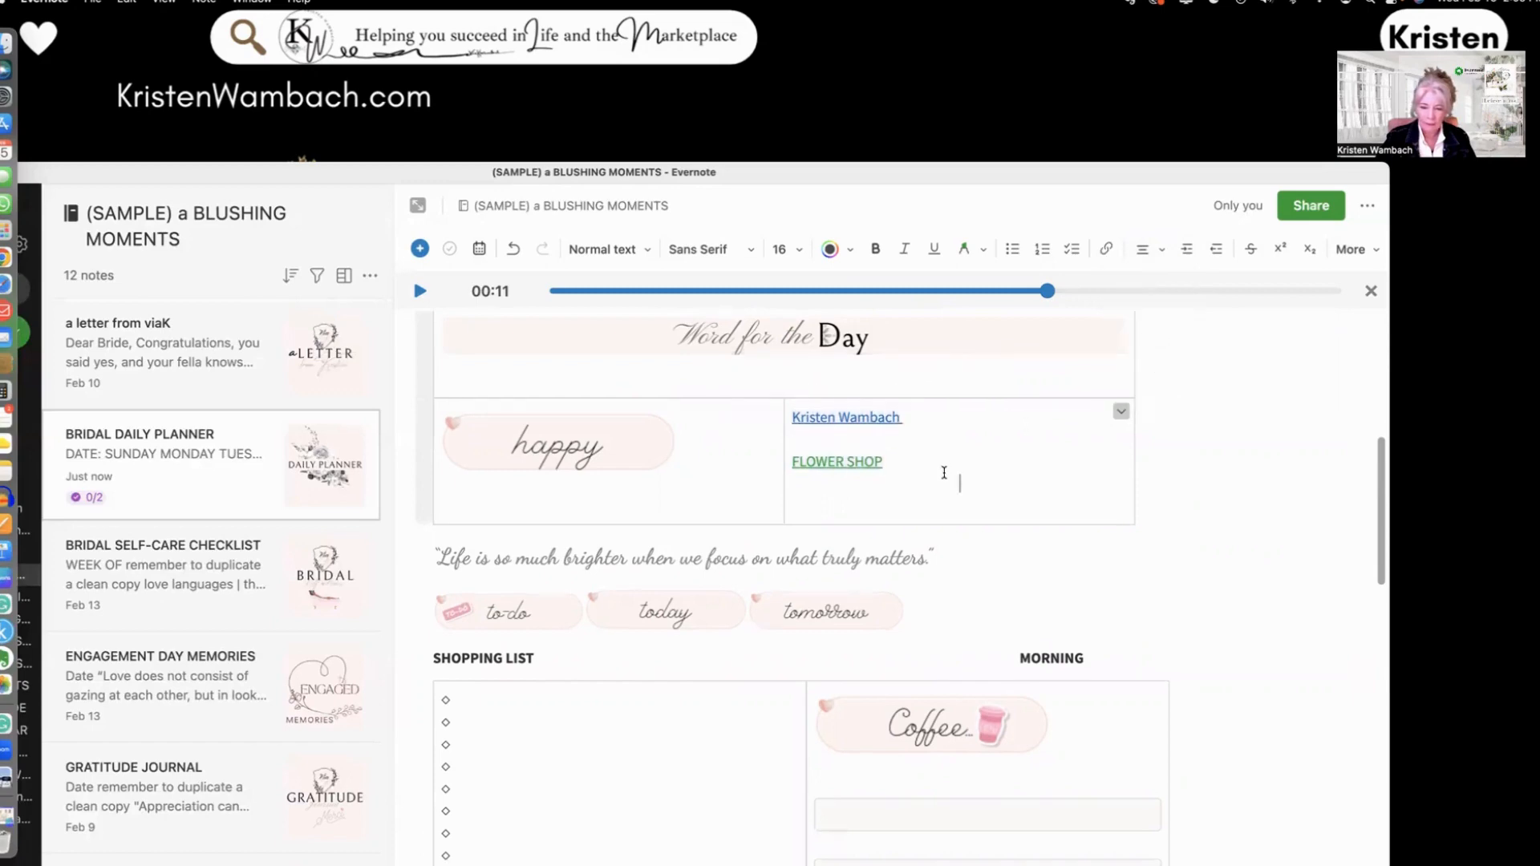
- Insert a table row between the Word for the Day header and the "happy" row and enter "Hello" in its second cell
scroll(945, 472, "up", 3)
mouse_move(414, 482)
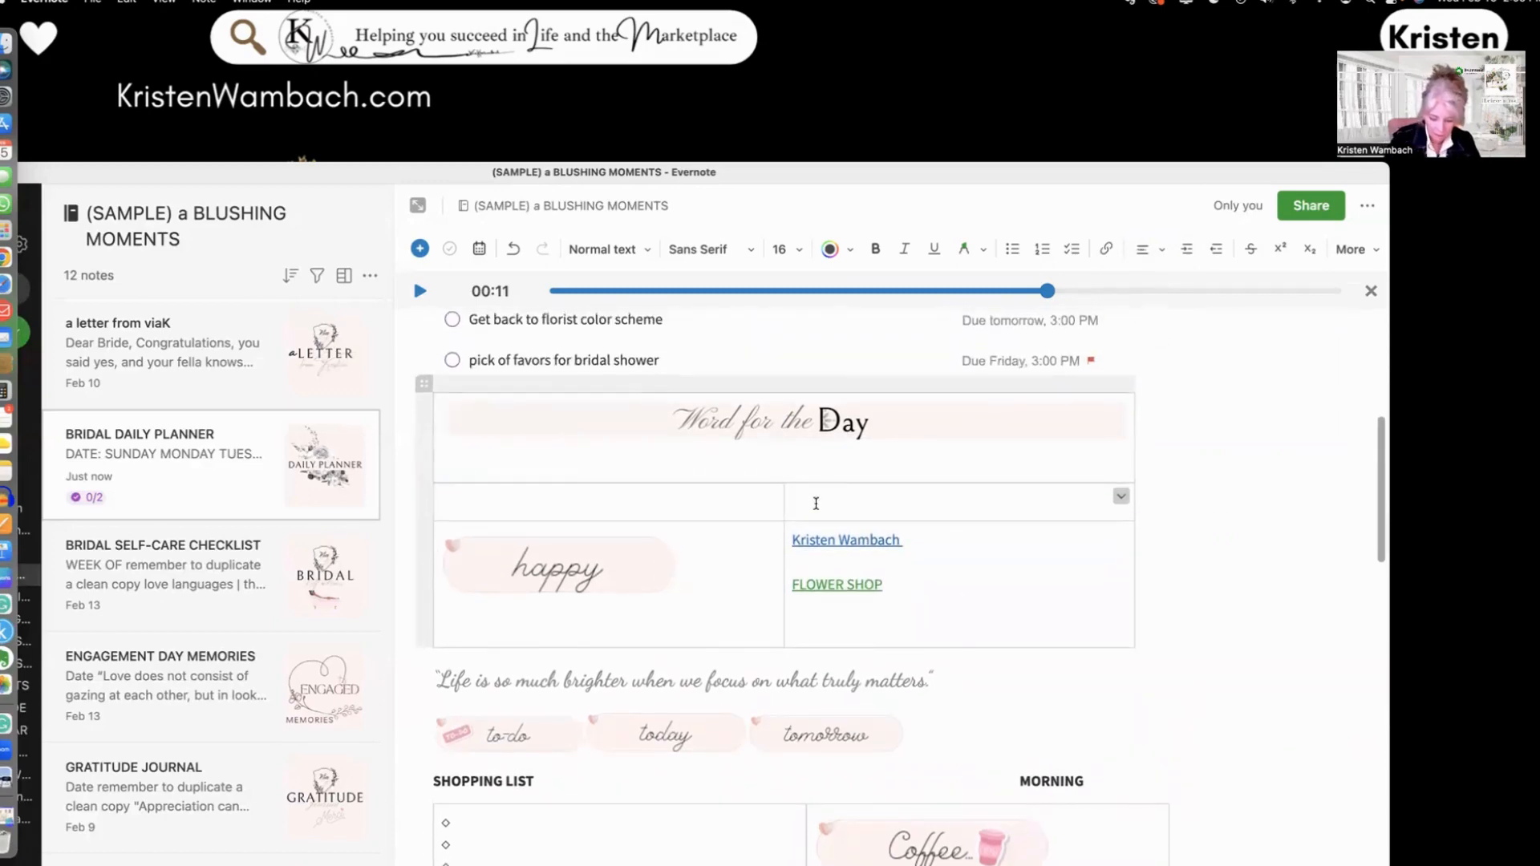
type("Hello")
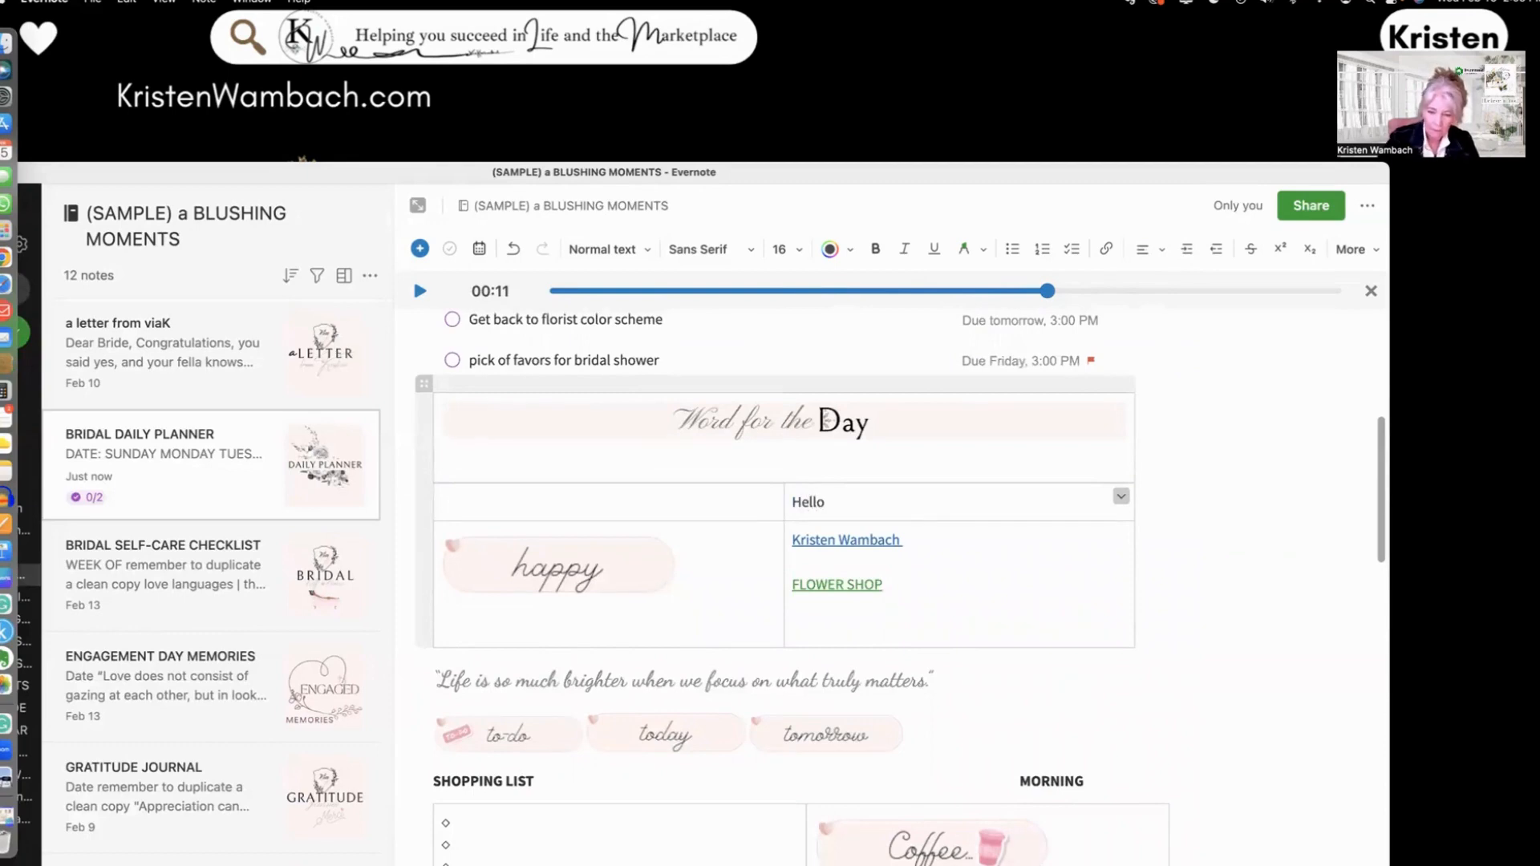
- Review the cell options for the new "Hello" cell and centre-align its text
left_click(1121, 496)
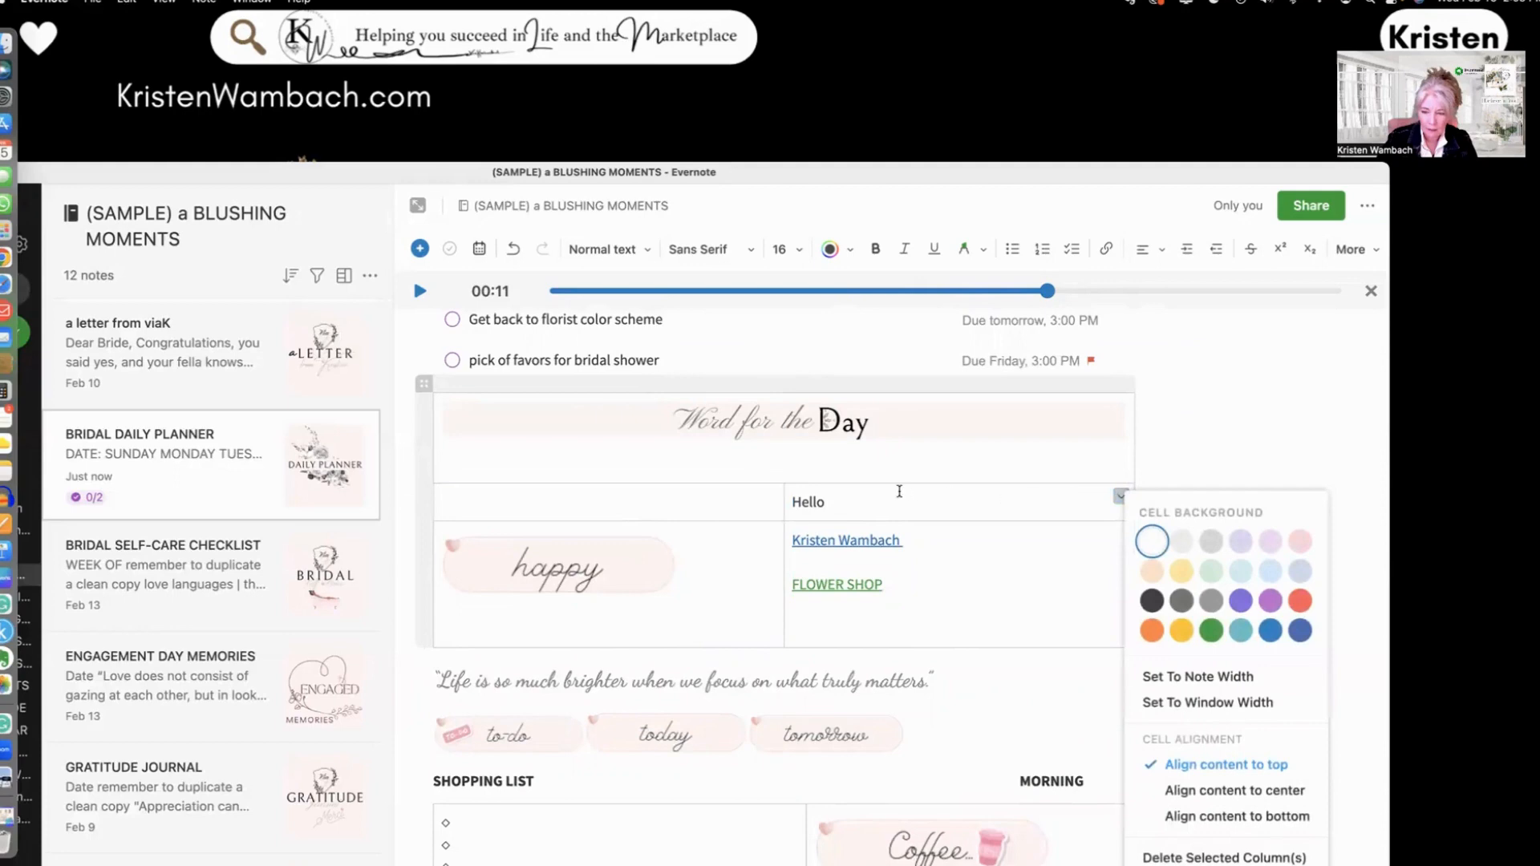
left_click(995, 491)
left_click(1119, 497)
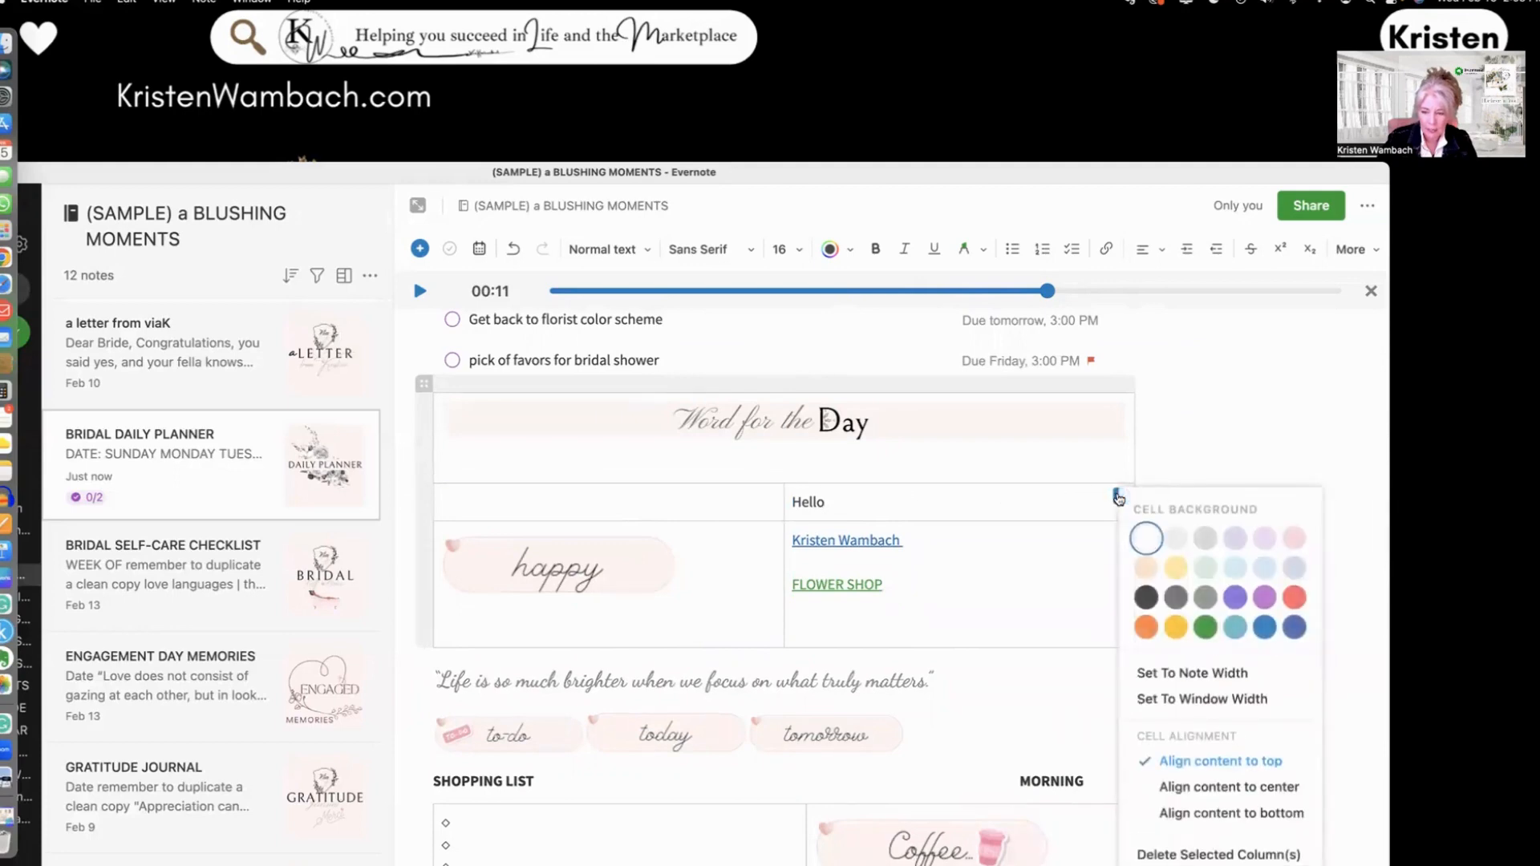
double_click(835, 499)
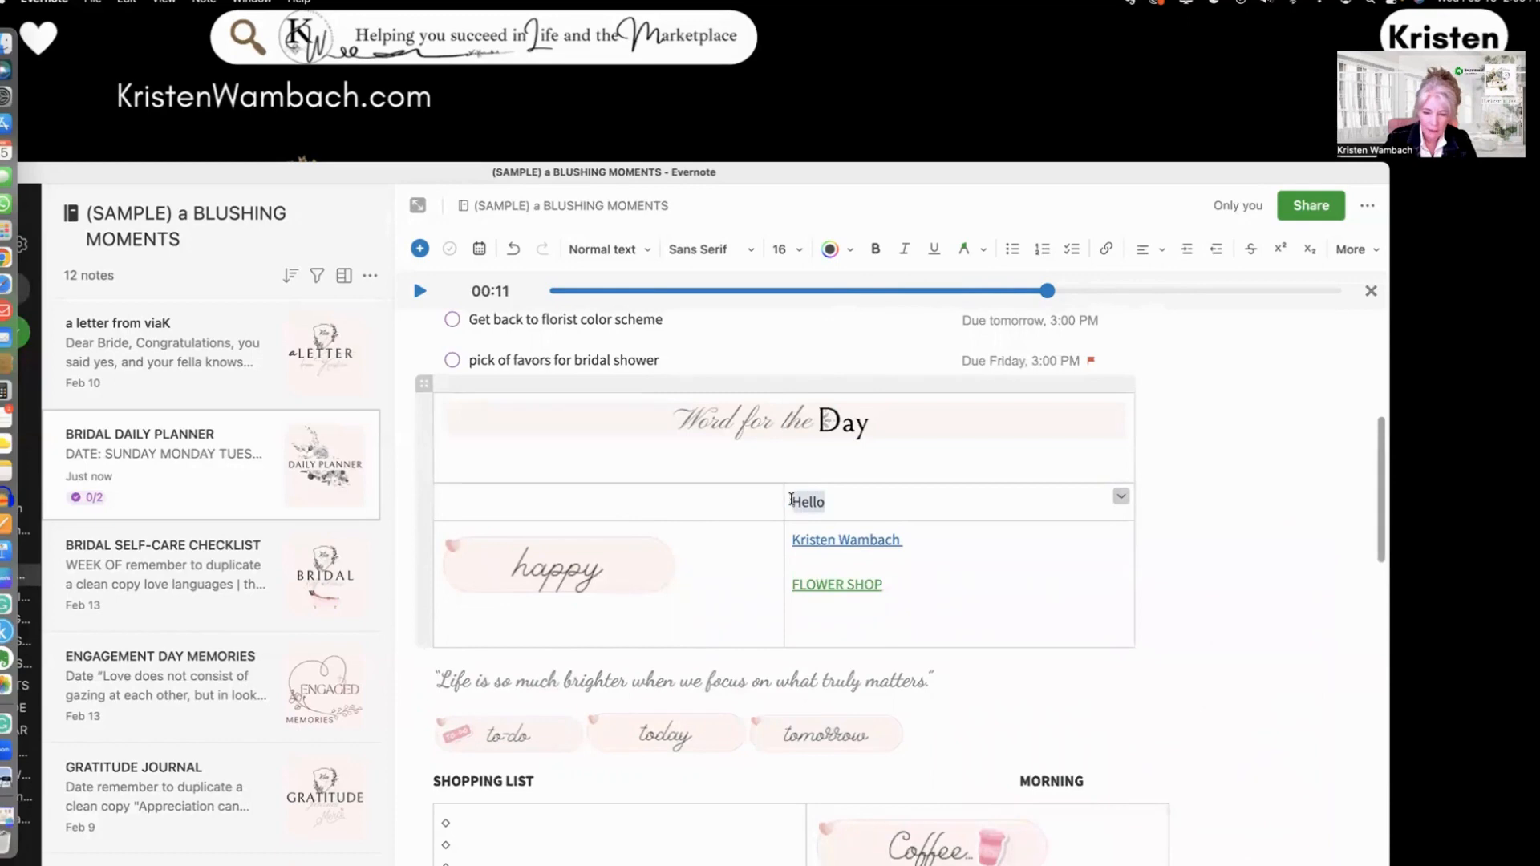
left_click(1161, 257)
left_click(1161, 340)
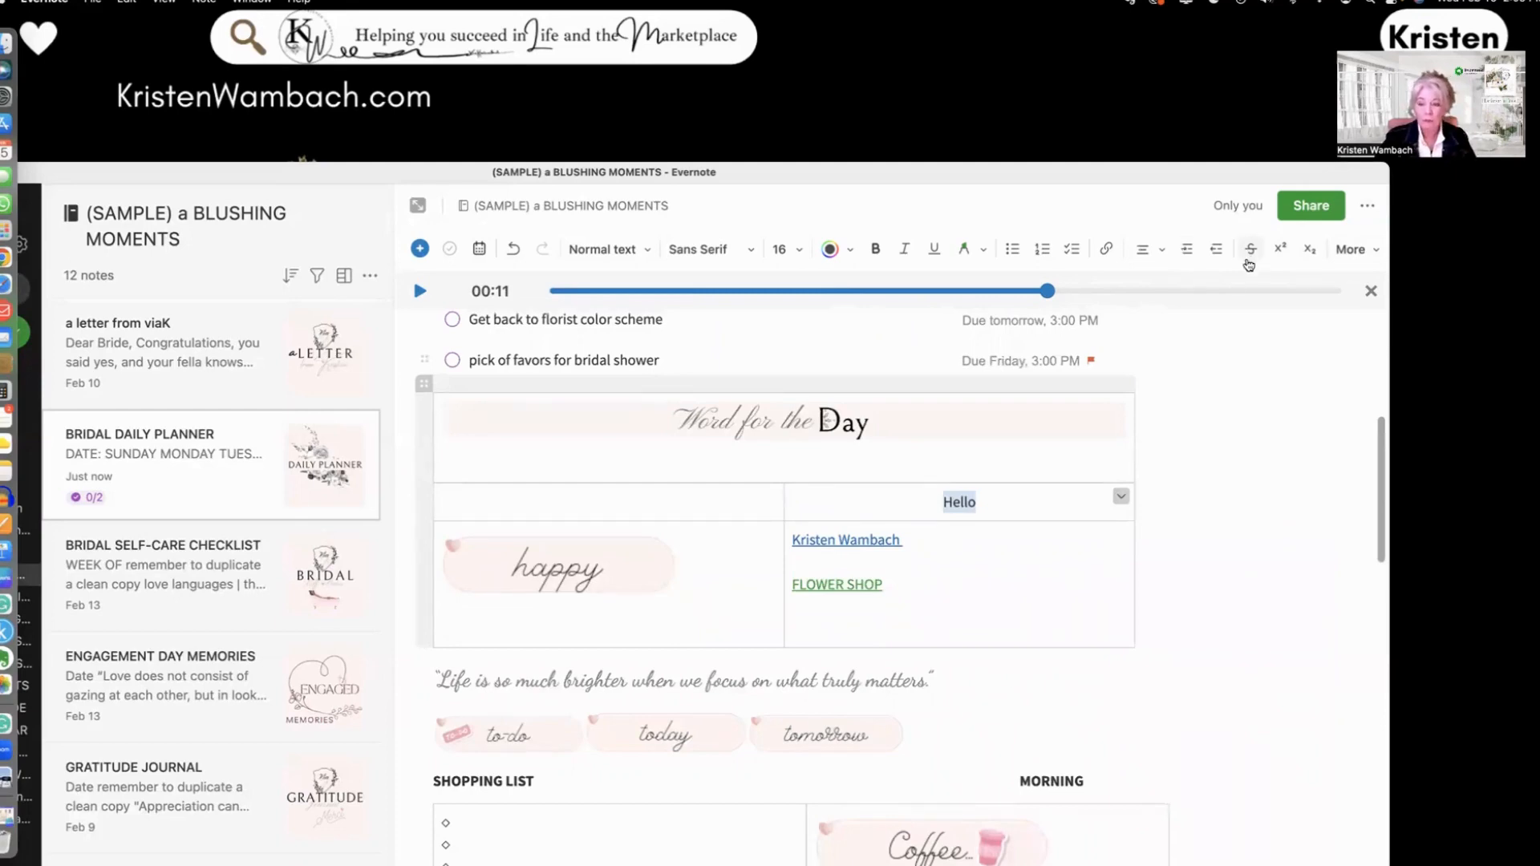
left_click(1048, 506)
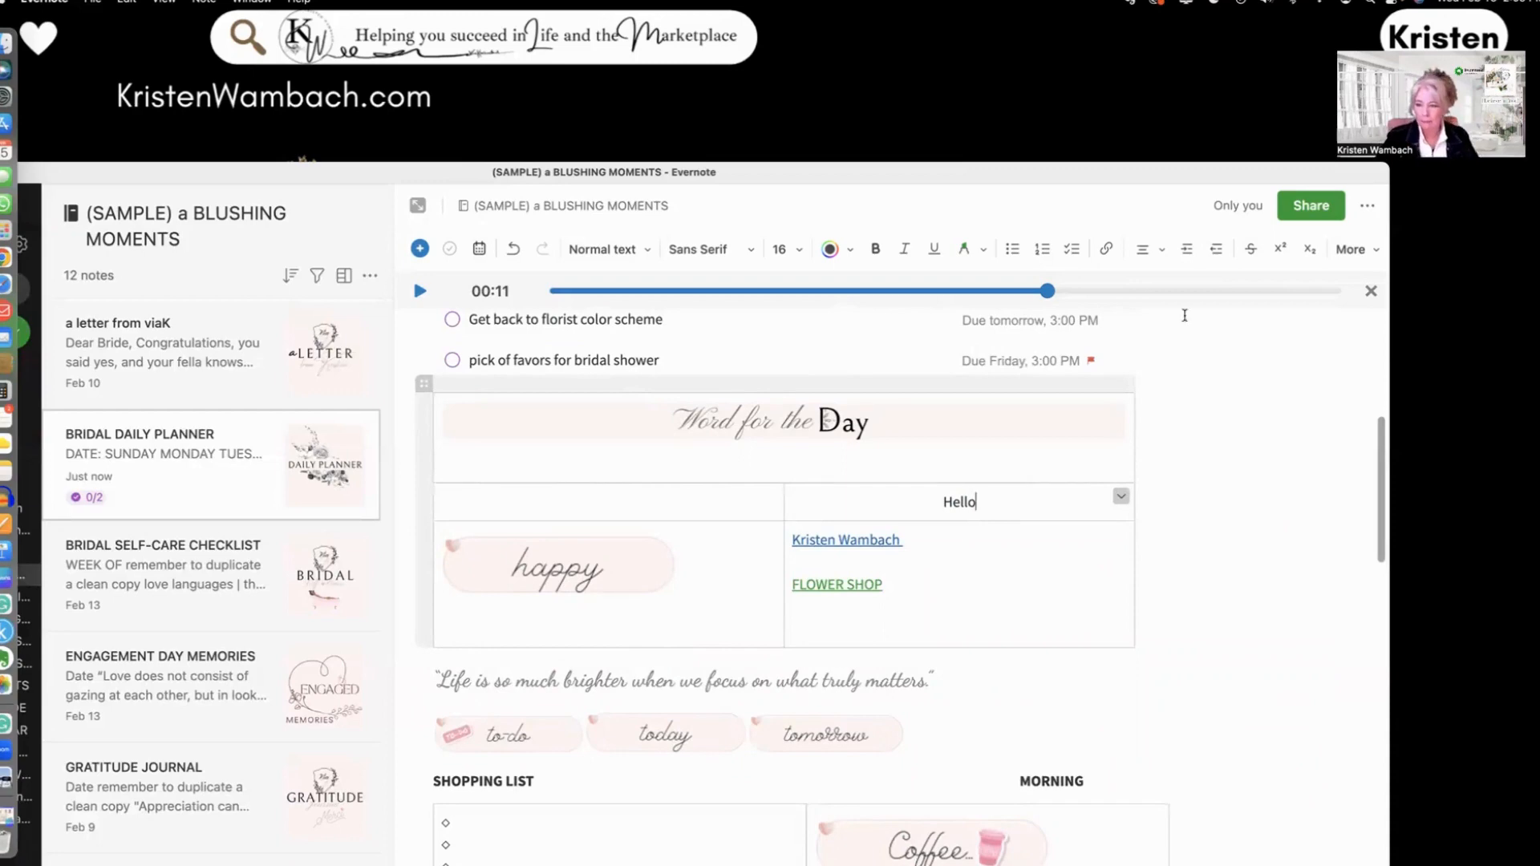
left_click(1375, 252)
left_click(1179, 465)
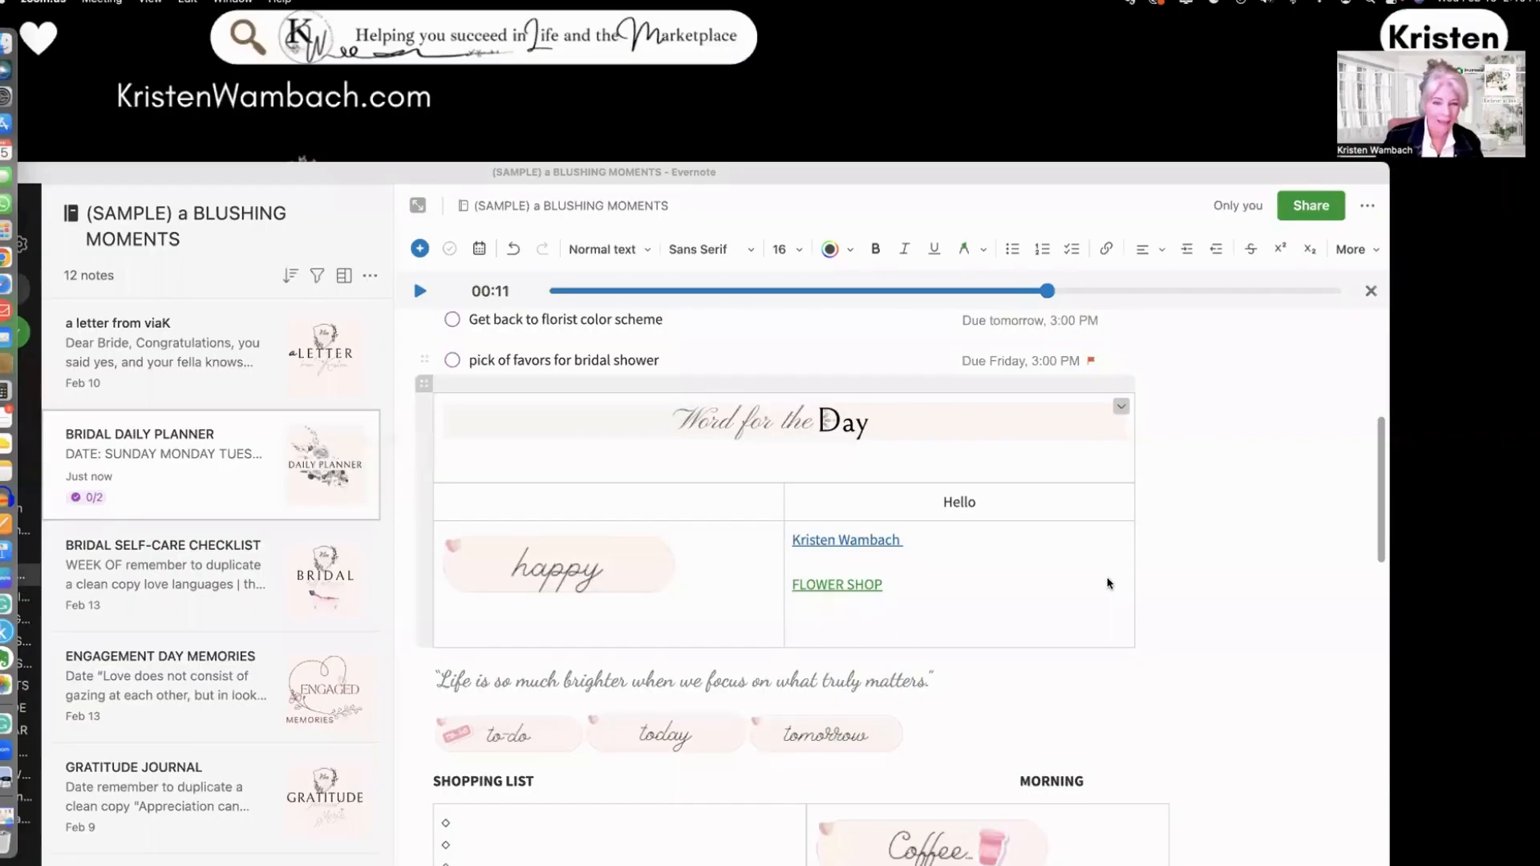
- Narrow the Evernote window and reposition it so the sidebar, note list and note all fit on screen
left_click_drag(900, 171, 922, 159)
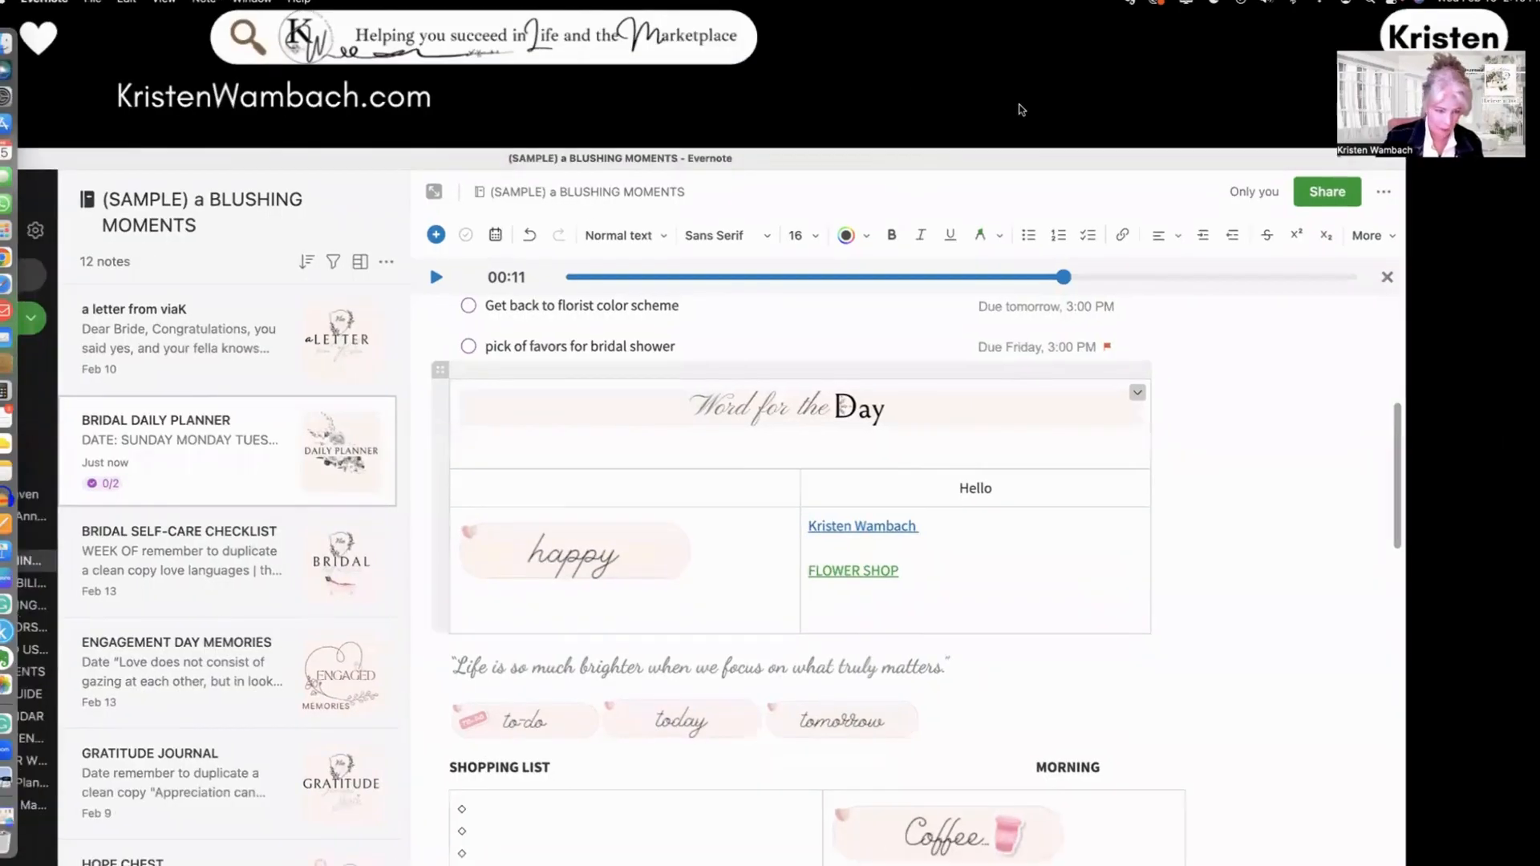
left_click_drag(1020, 104, 1196, 119)
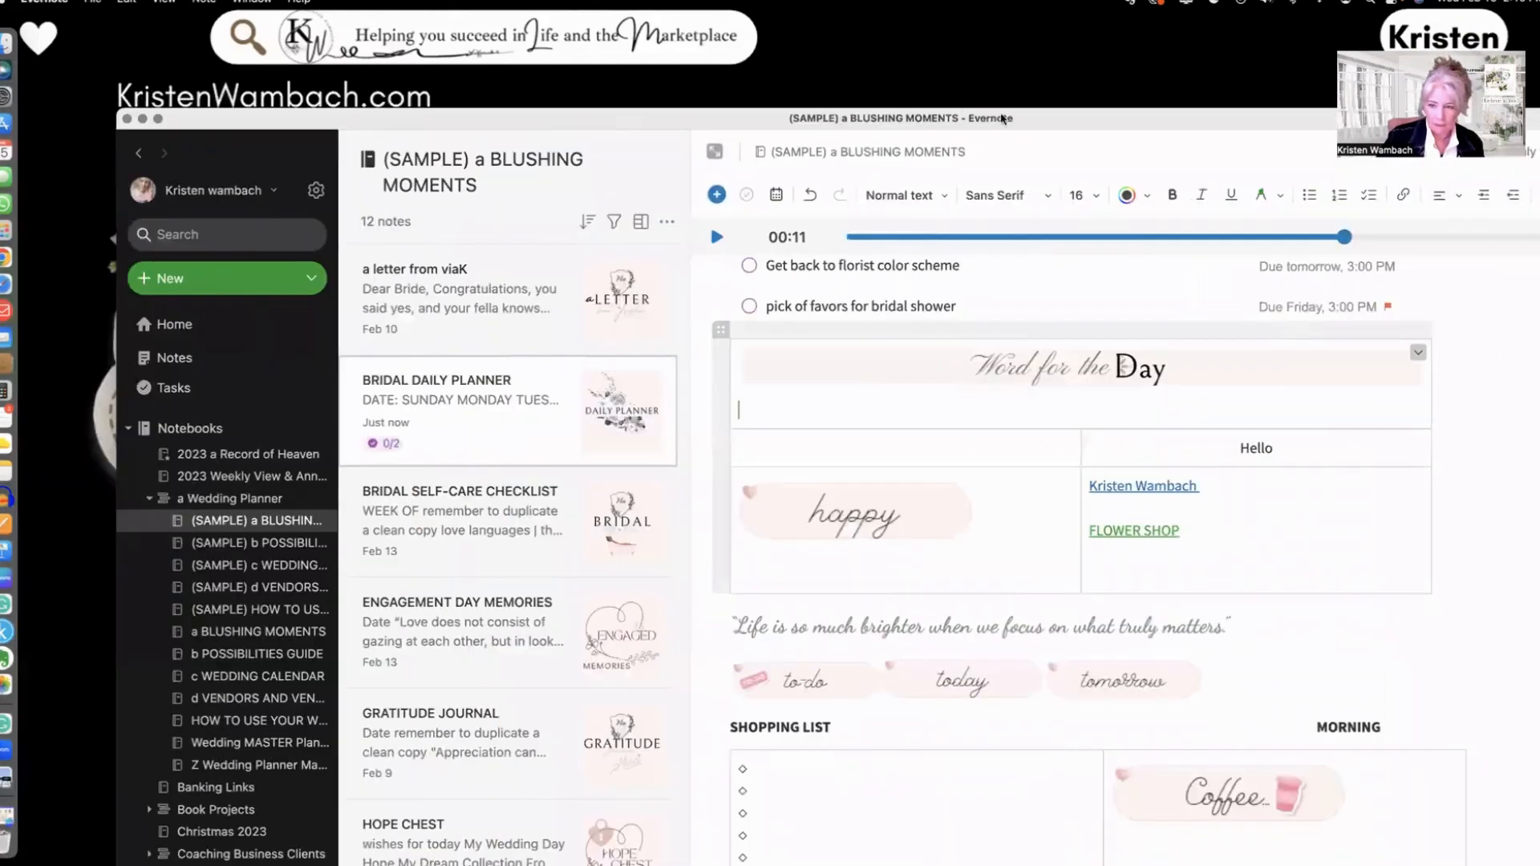
left_click_drag(1003, 119, 1026, 157)
left_click_drag(1174, 150, 868, 158)
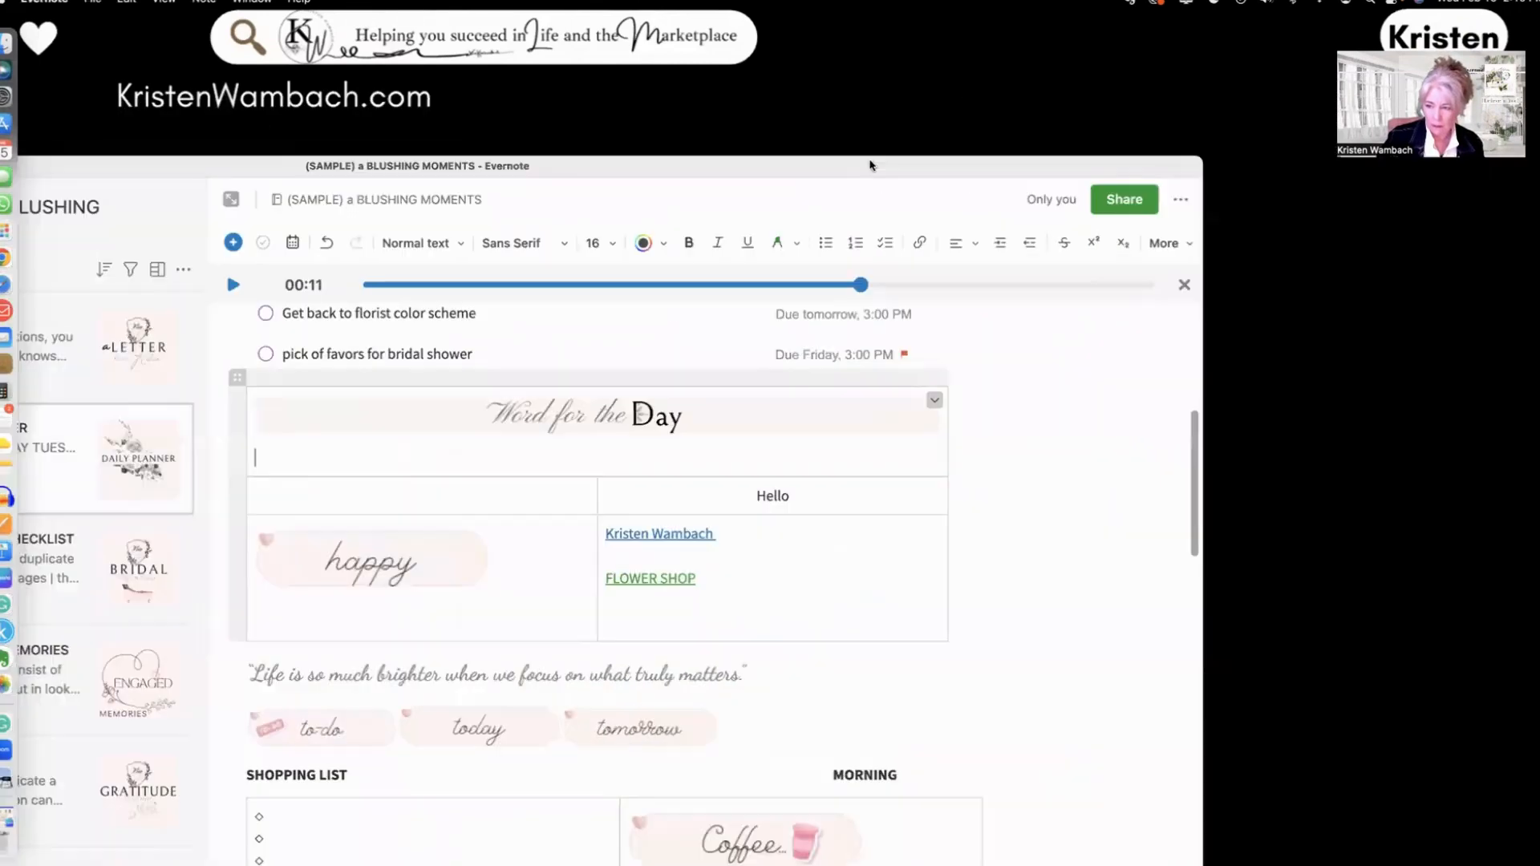
left_click_drag(1203, 353, 758, 367)
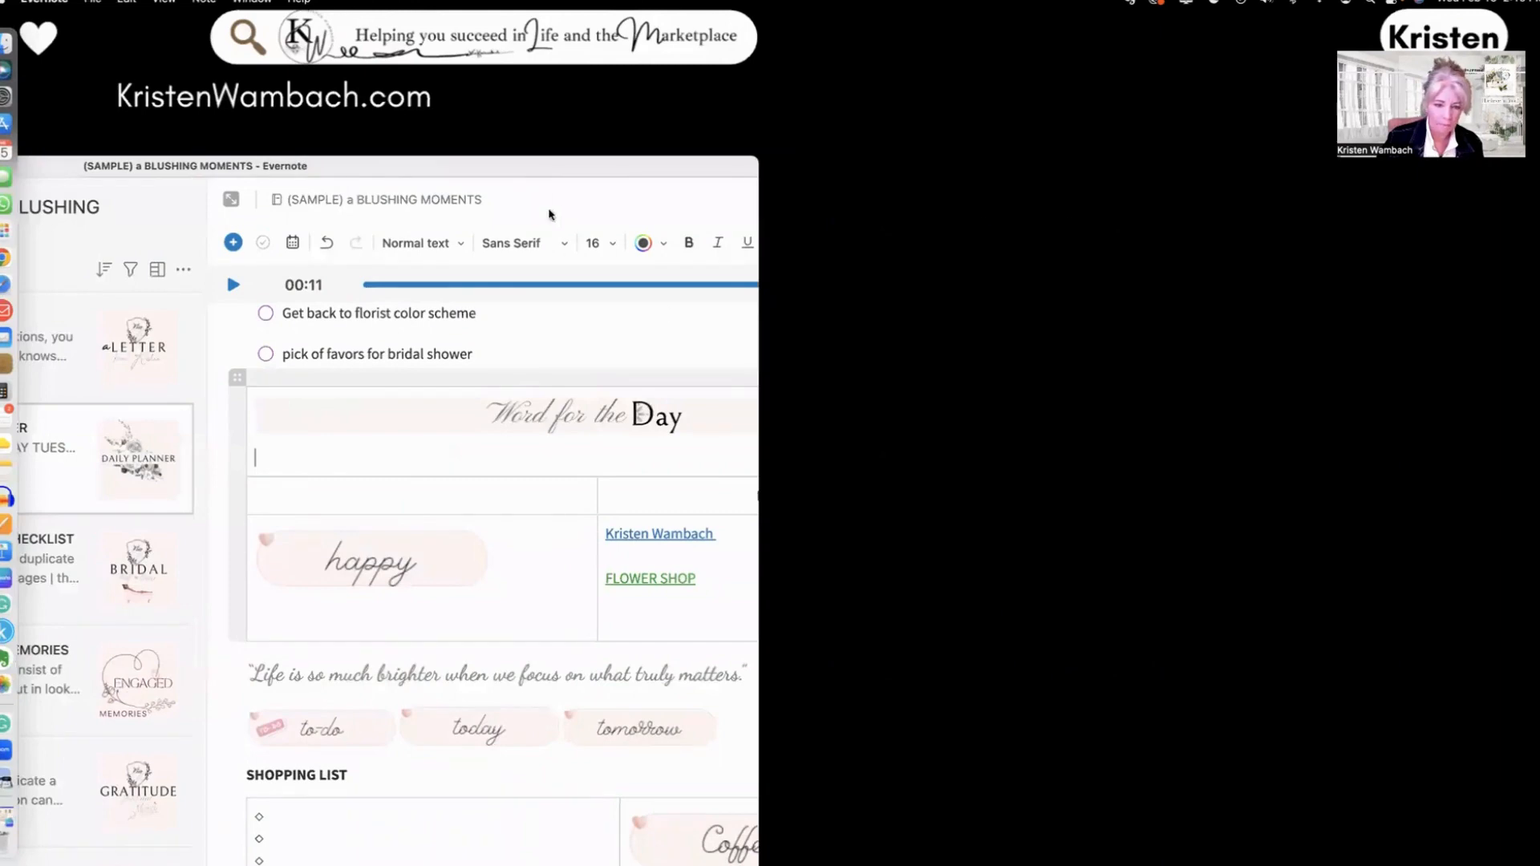
left_click_drag(533, 166, 876, 177)
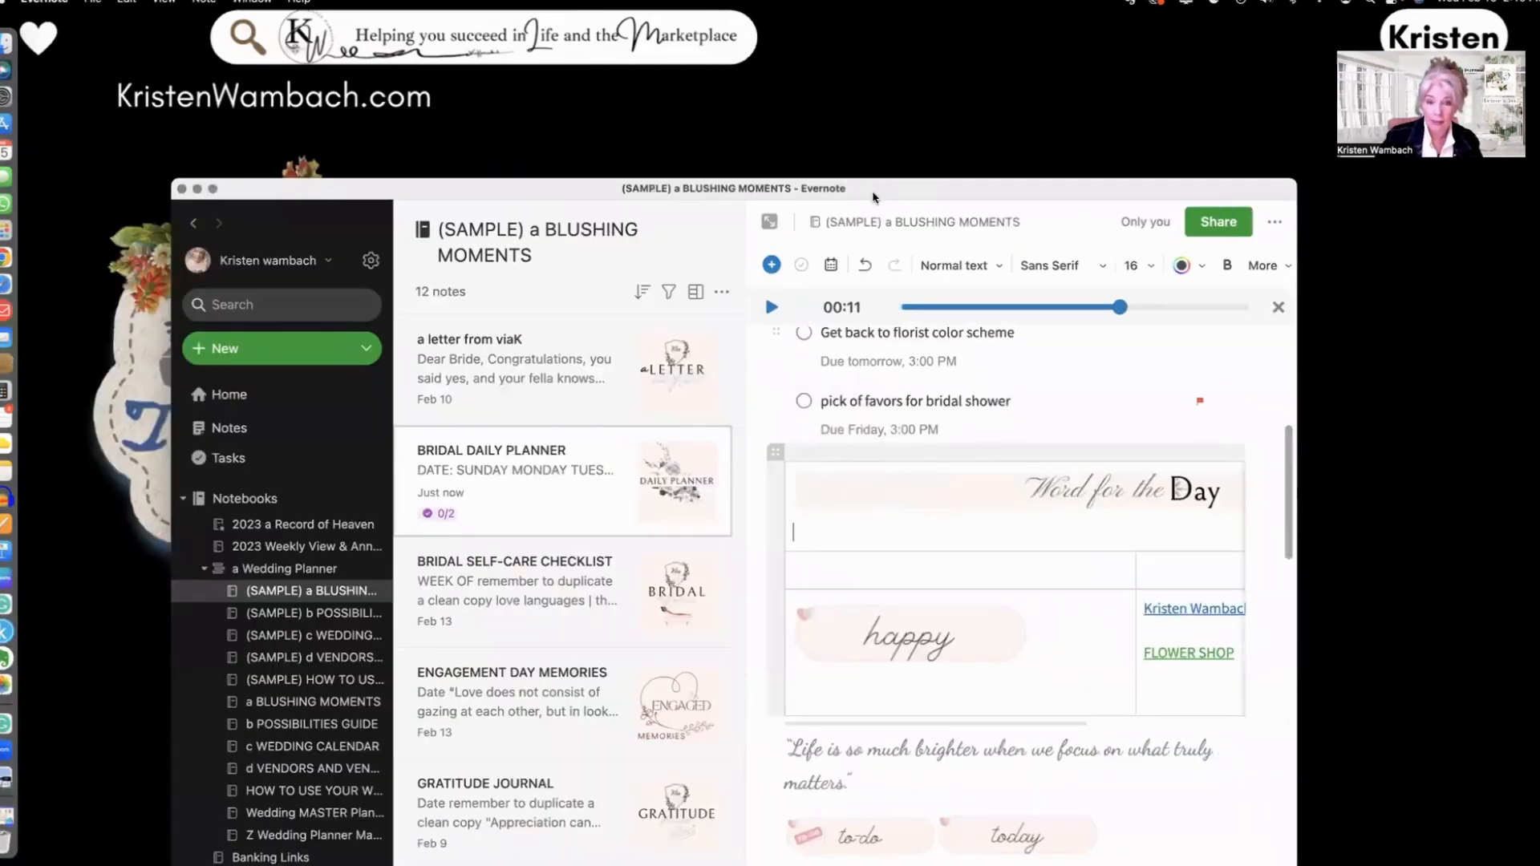
left_click_drag(874, 197, 806, 195)
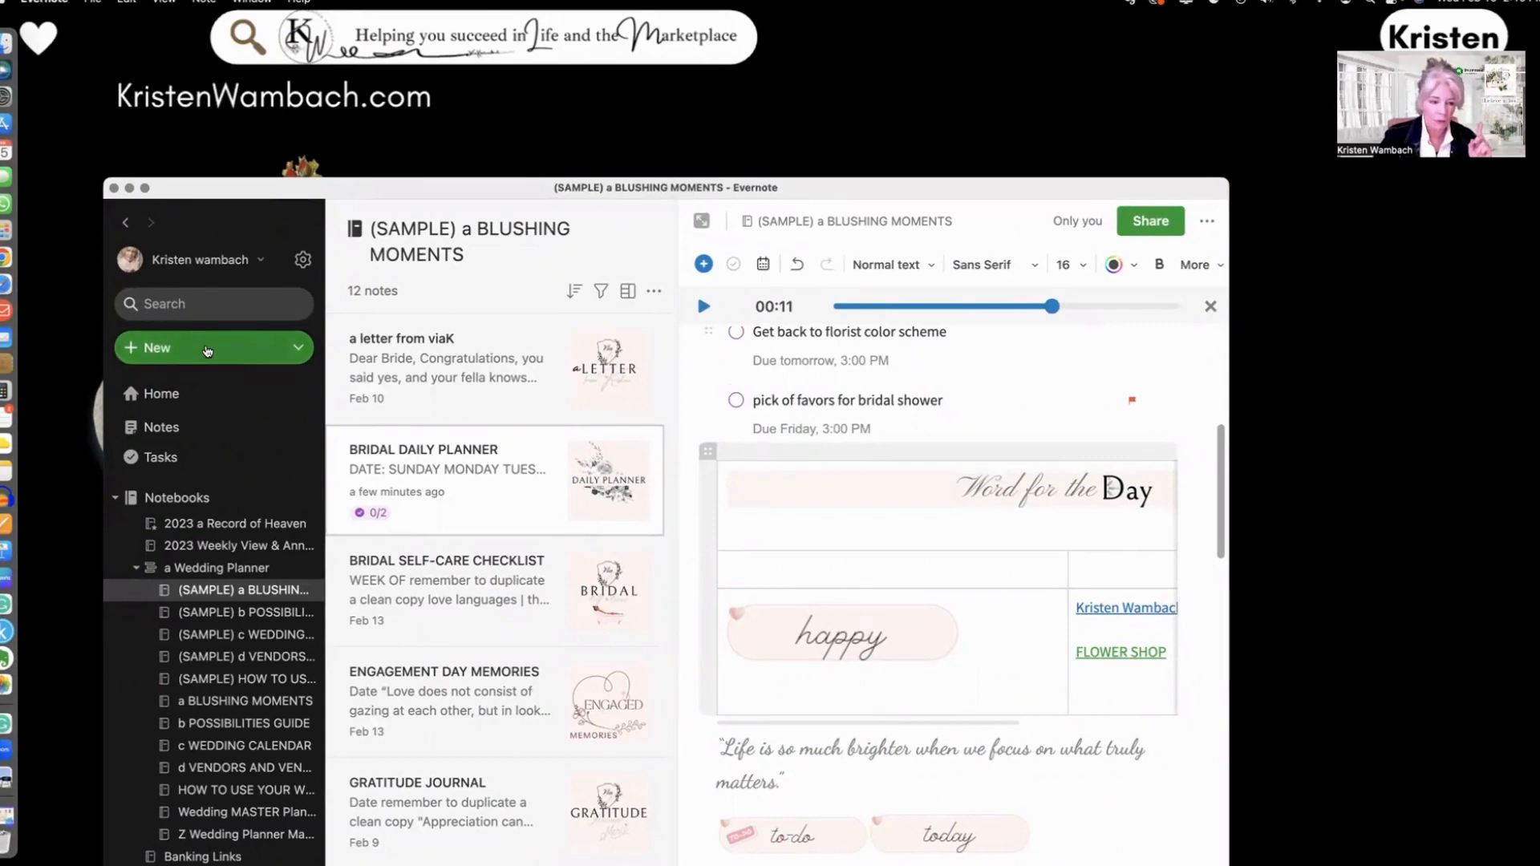
- Create a new note in the current notebook from the saved BRIDAL DAILY PLANNER template
left_click(207, 351)
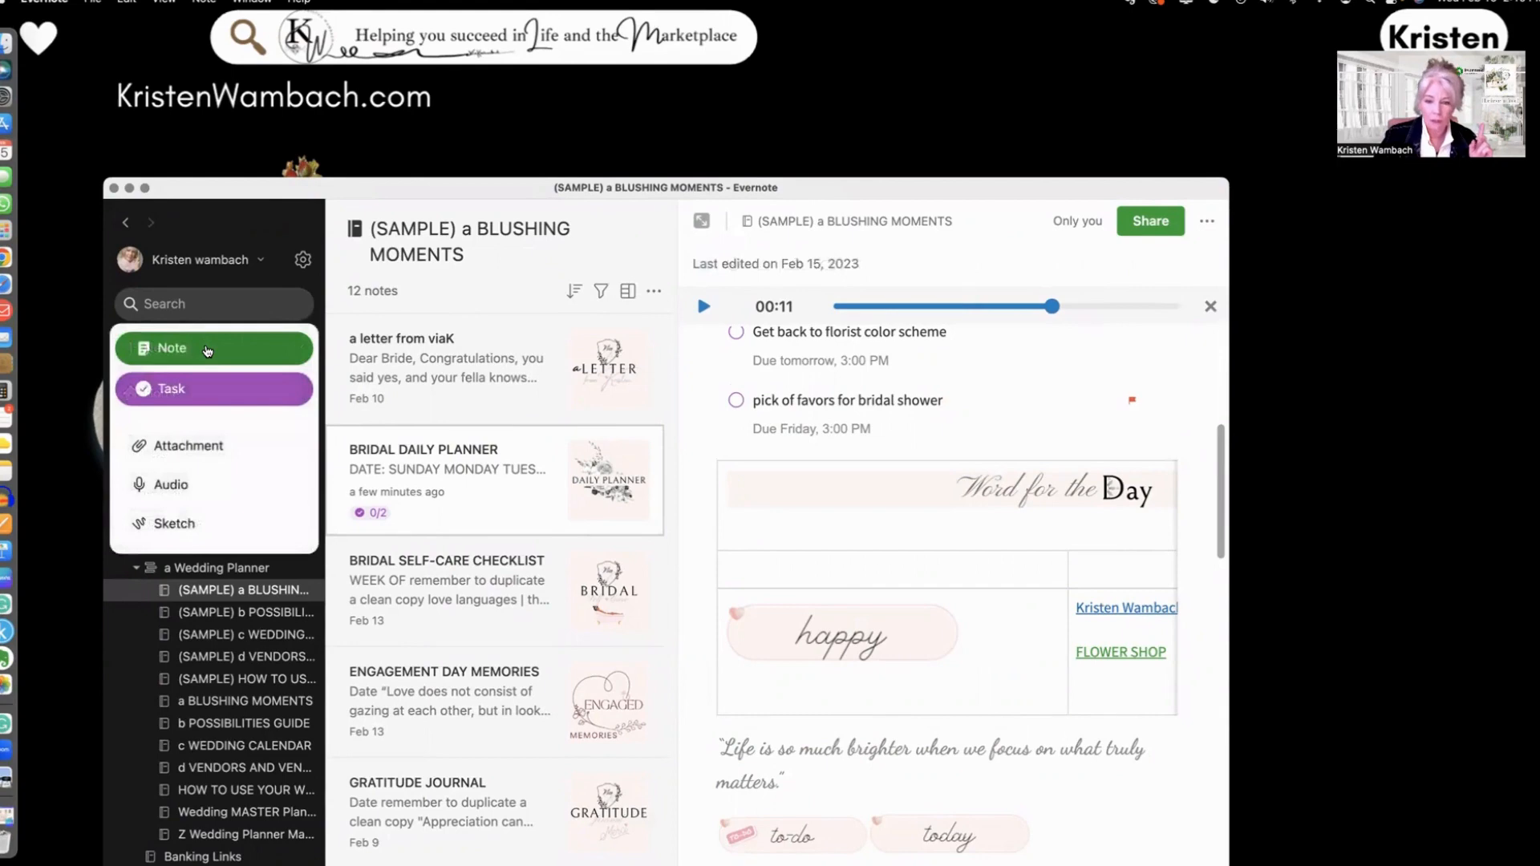
left_click(207, 351)
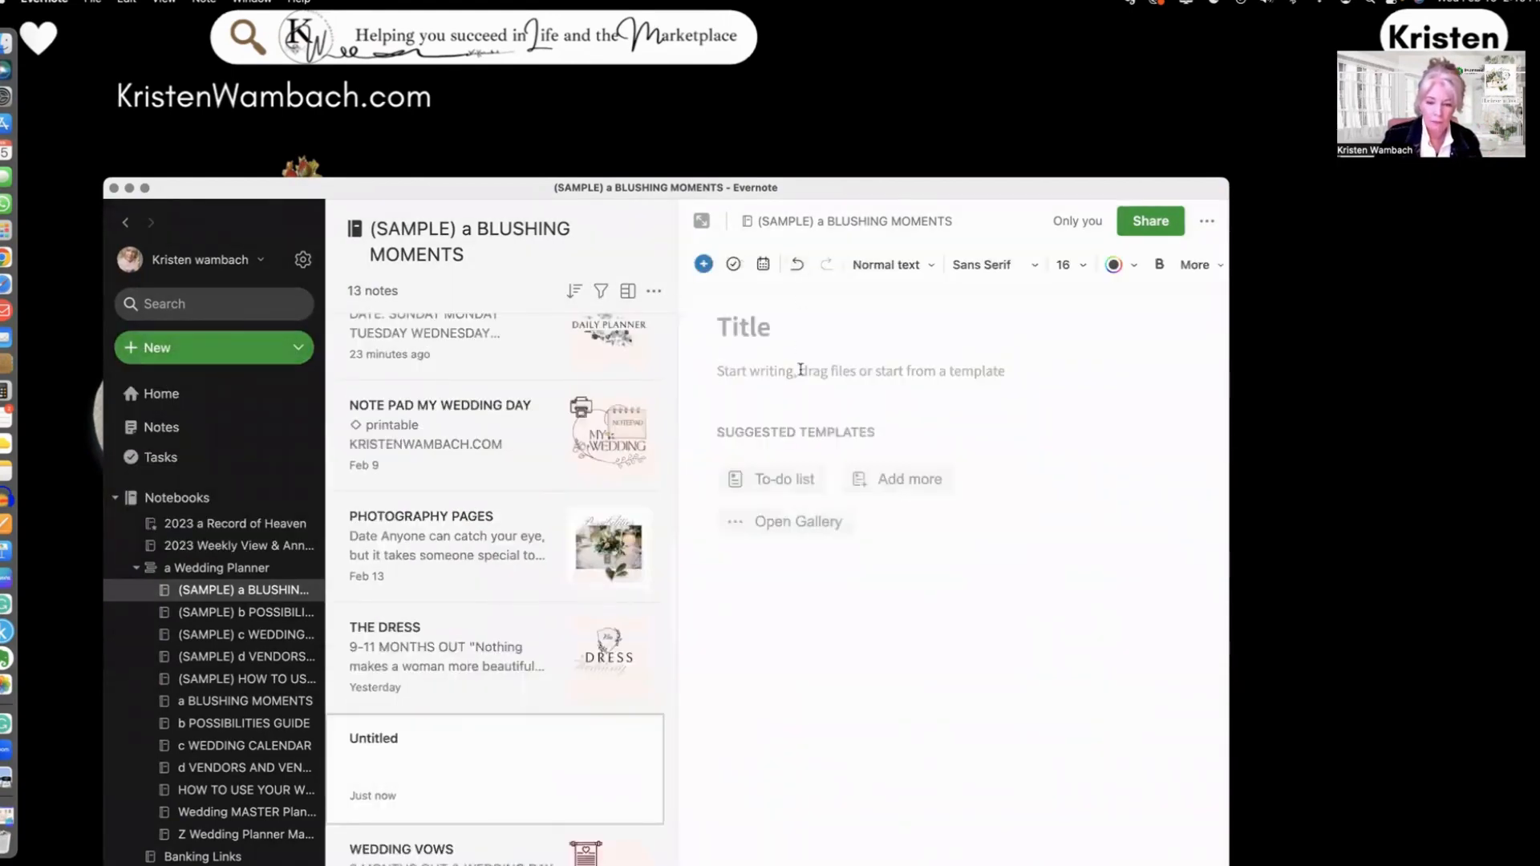
left_click(787, 526)
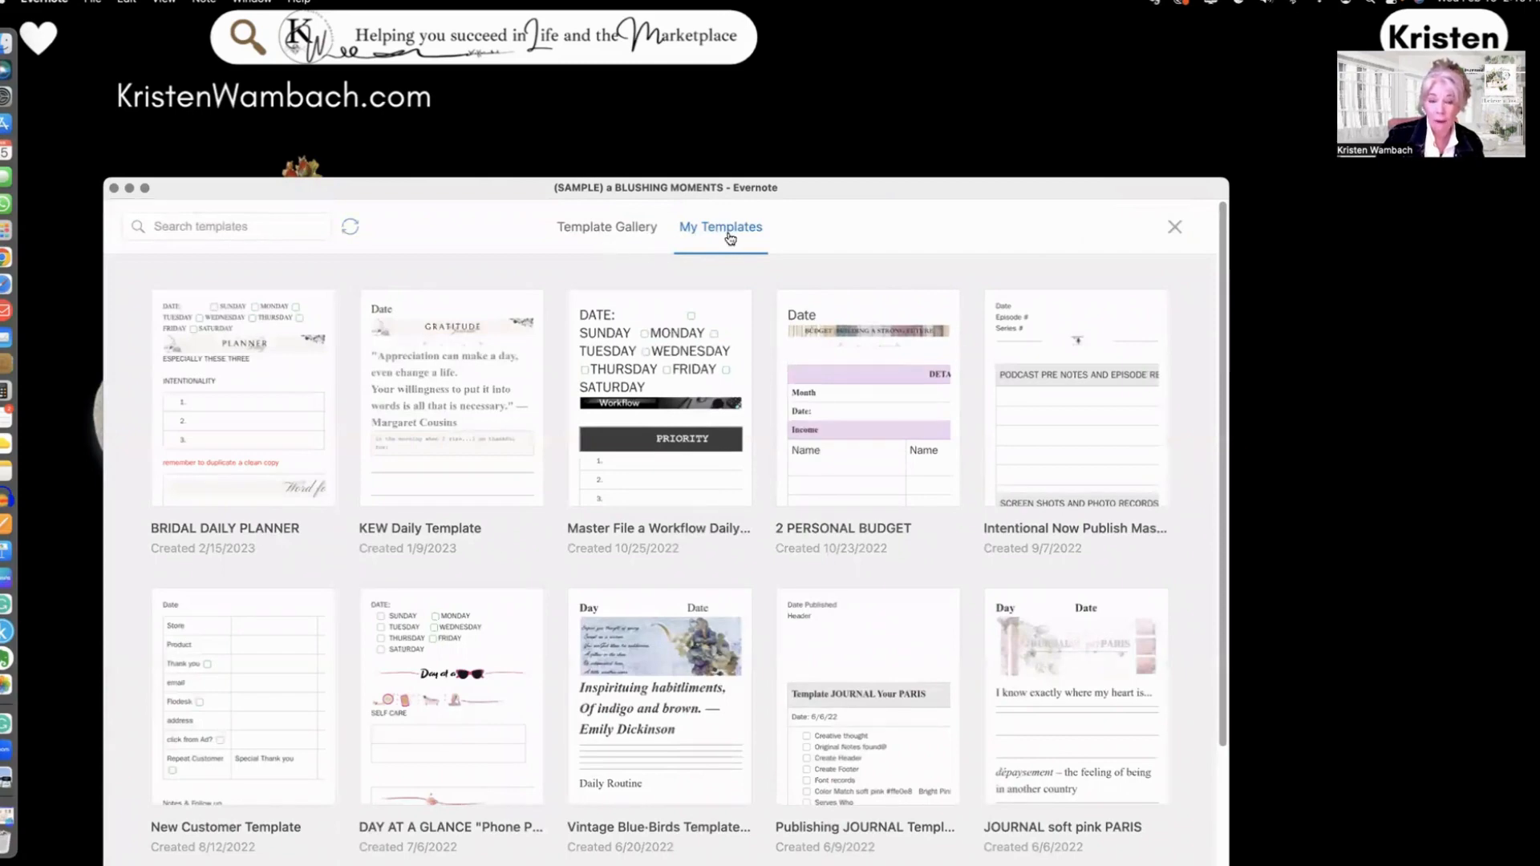
left_click(276, 409)
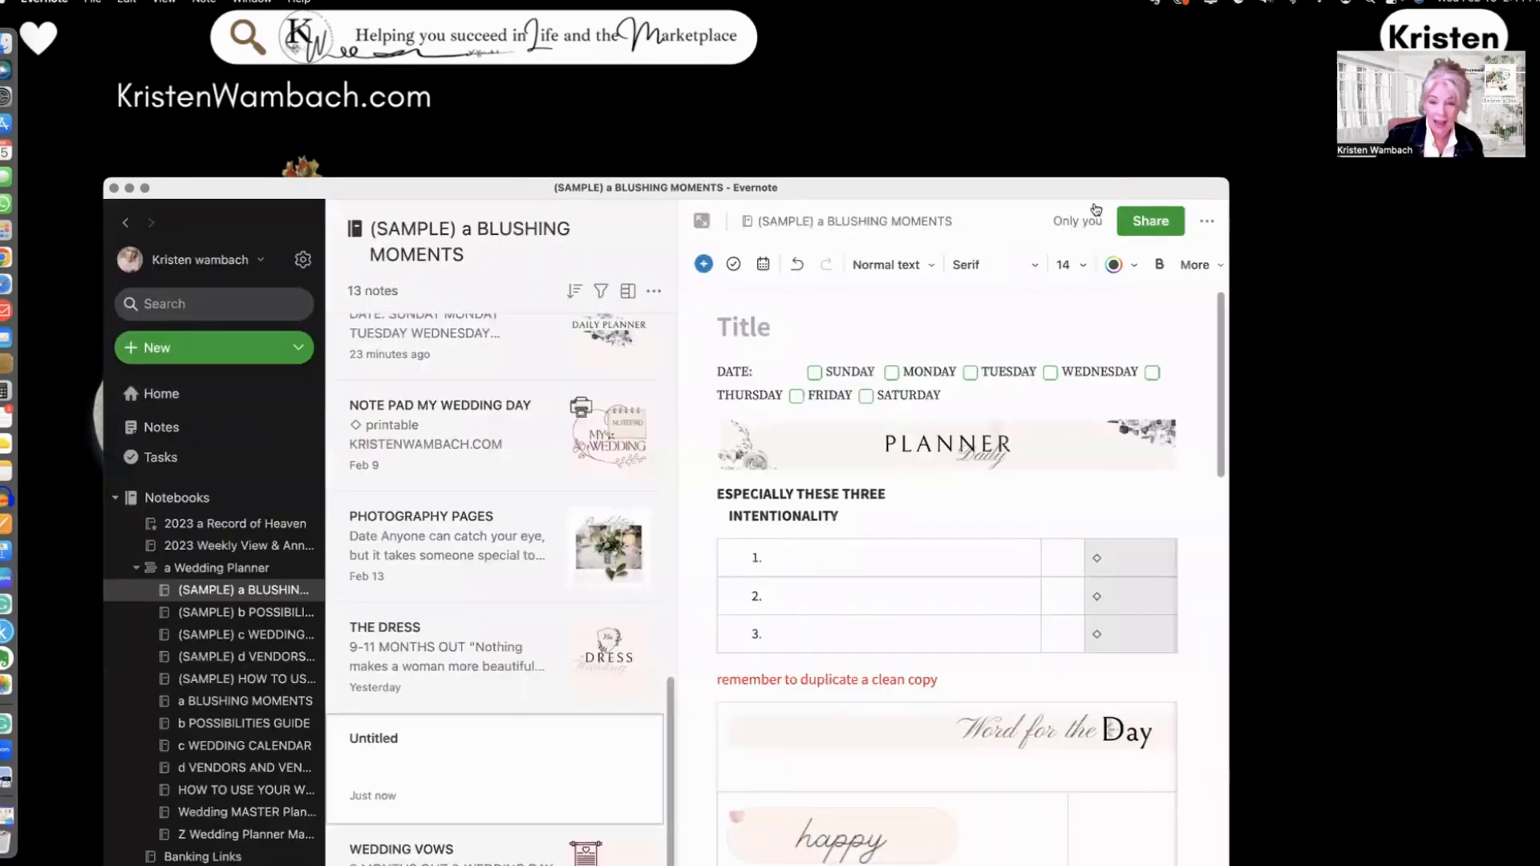
- Widen the Evernote window and move it higher so the new planner note displays at full width
left_click_drag(1016, 192, 759, 193)
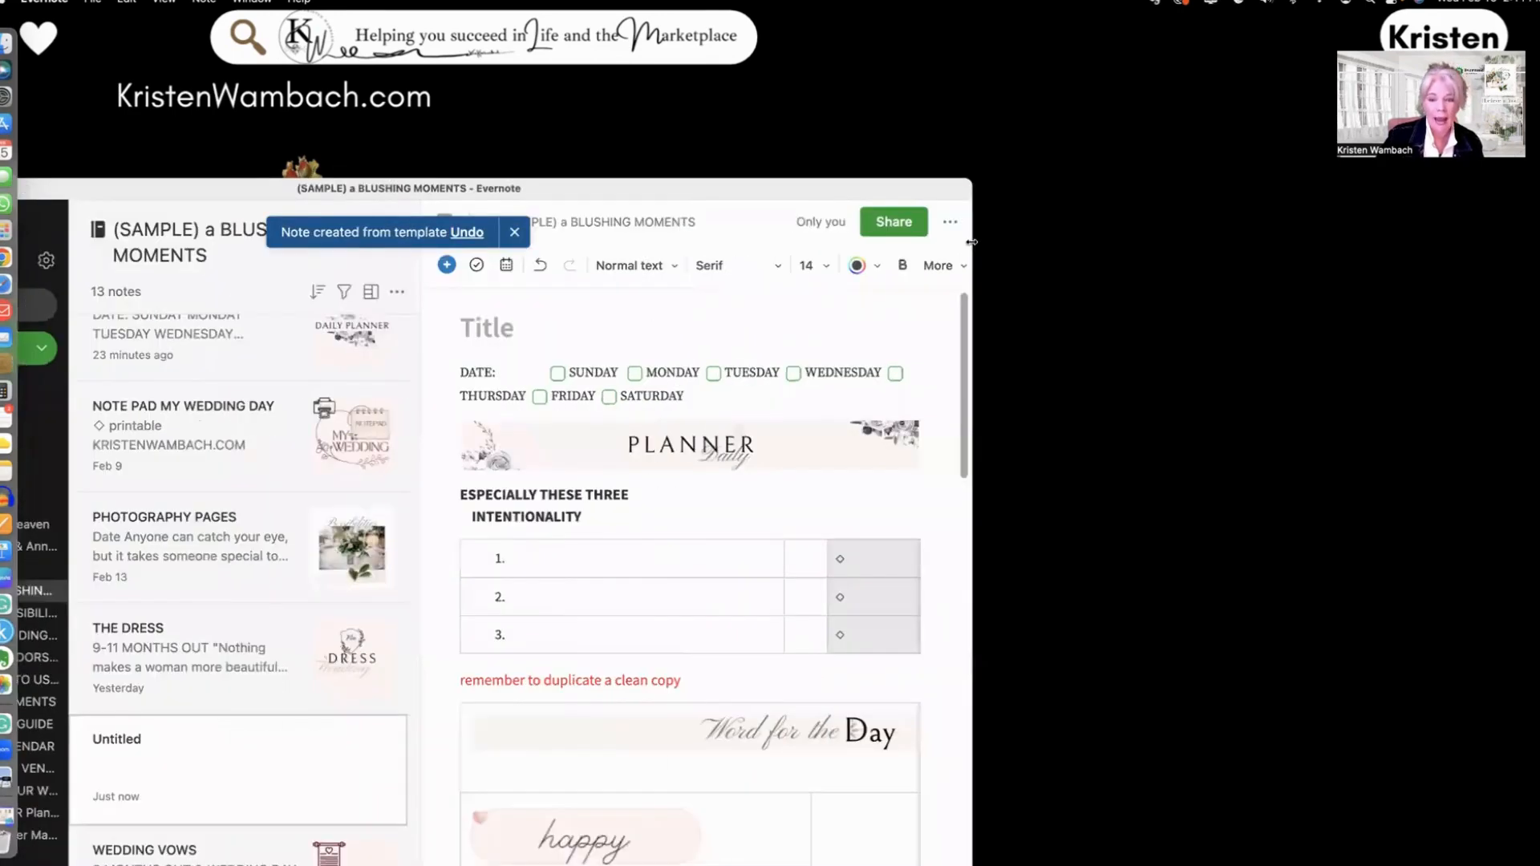
left_click_drag(972, 242, 1425, 242)
left_click_drag(823, 191, 825, 105)
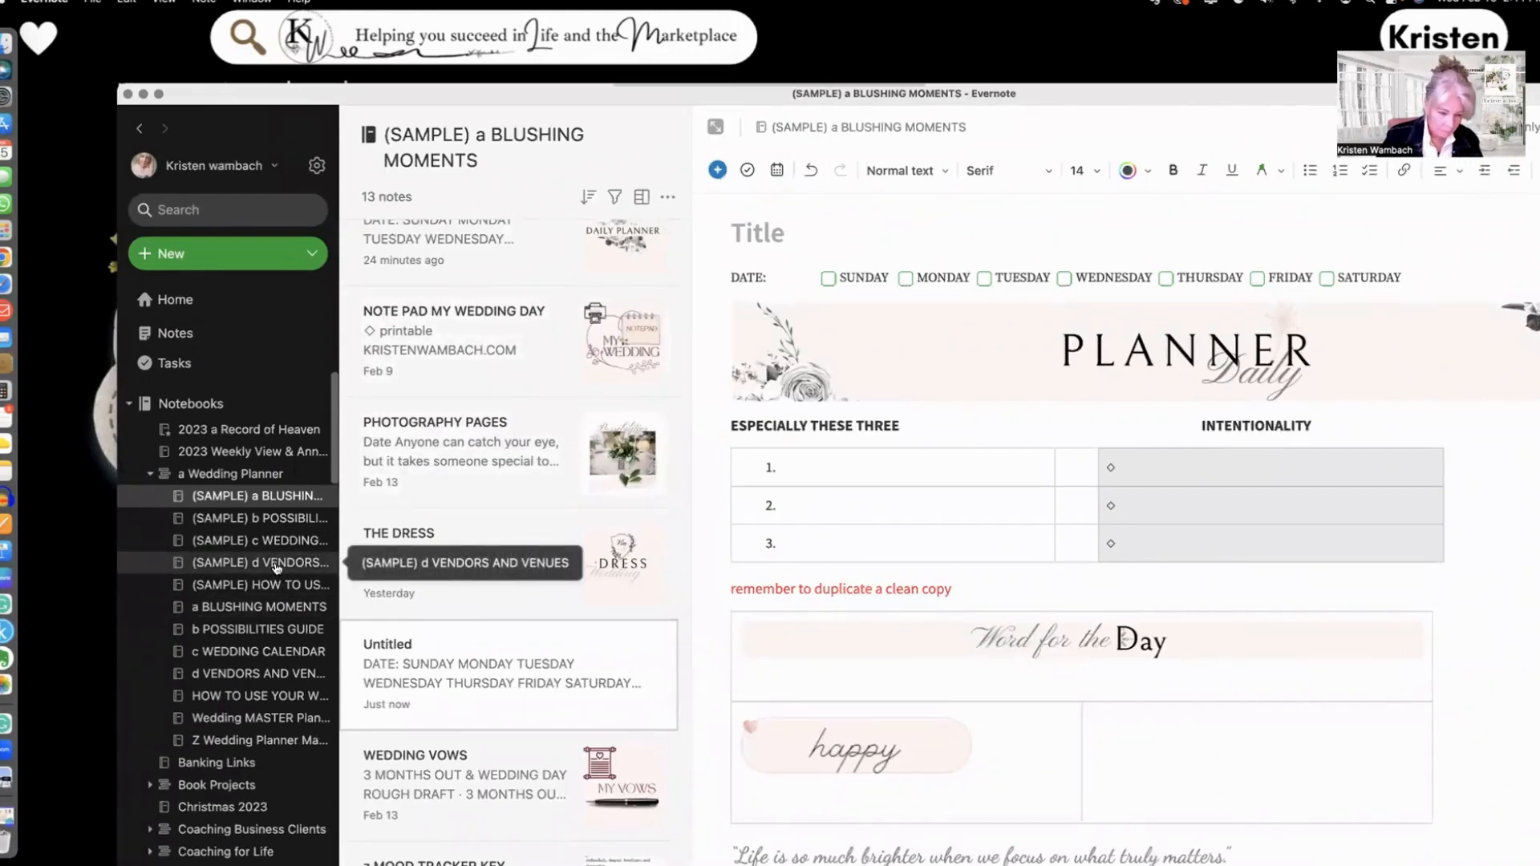
- Open the (SAMPLE) c WEDDING CALENDAR notebook and shift the window to view its *1 YOUR WEDDING DAY note in full
left_click(274, 542)
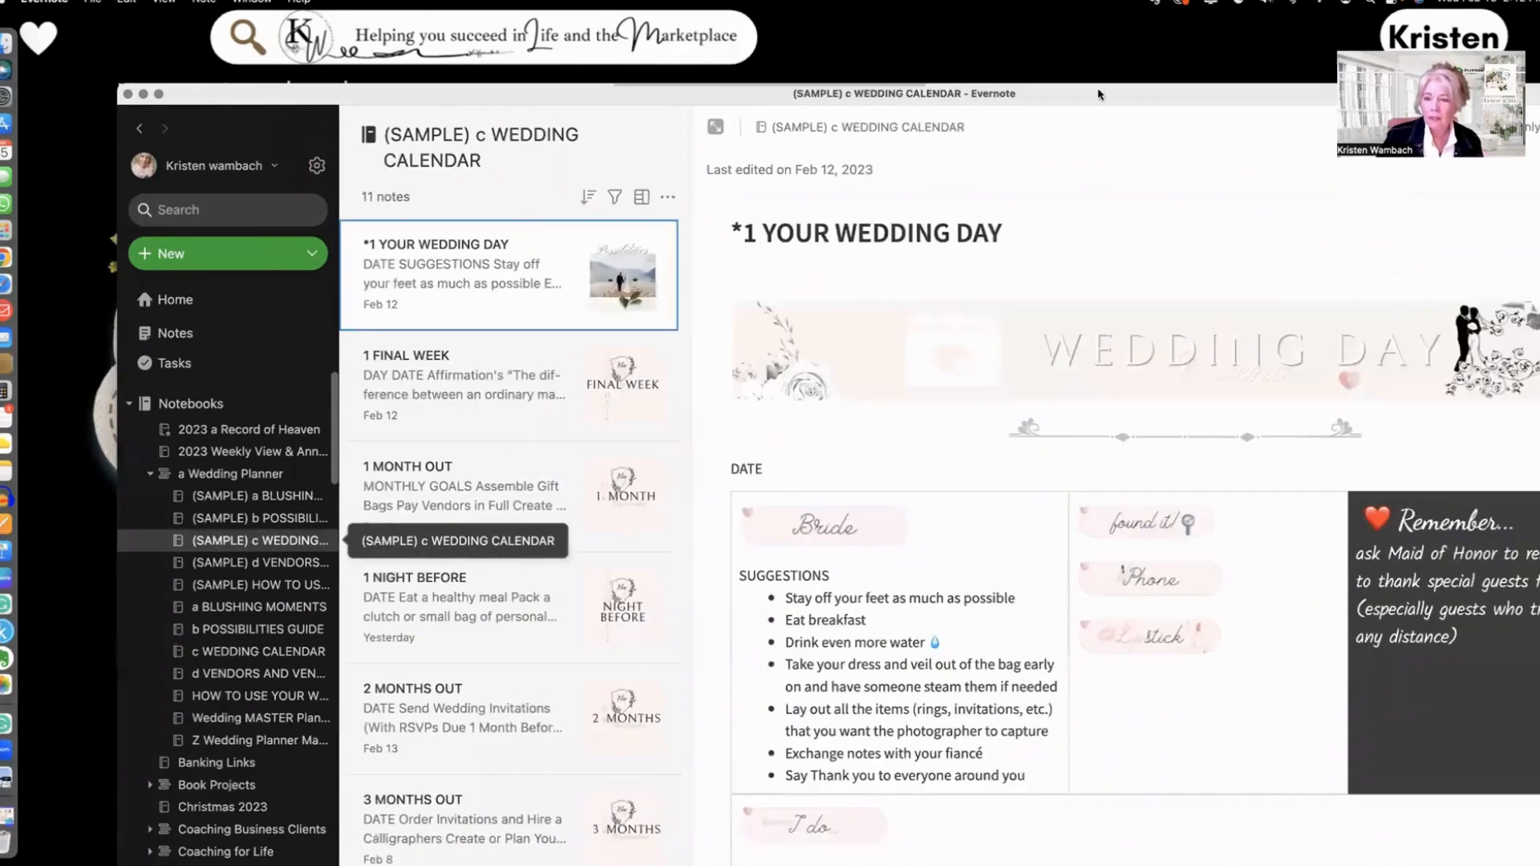
left_click_drag(1099, 92, 942, 97)
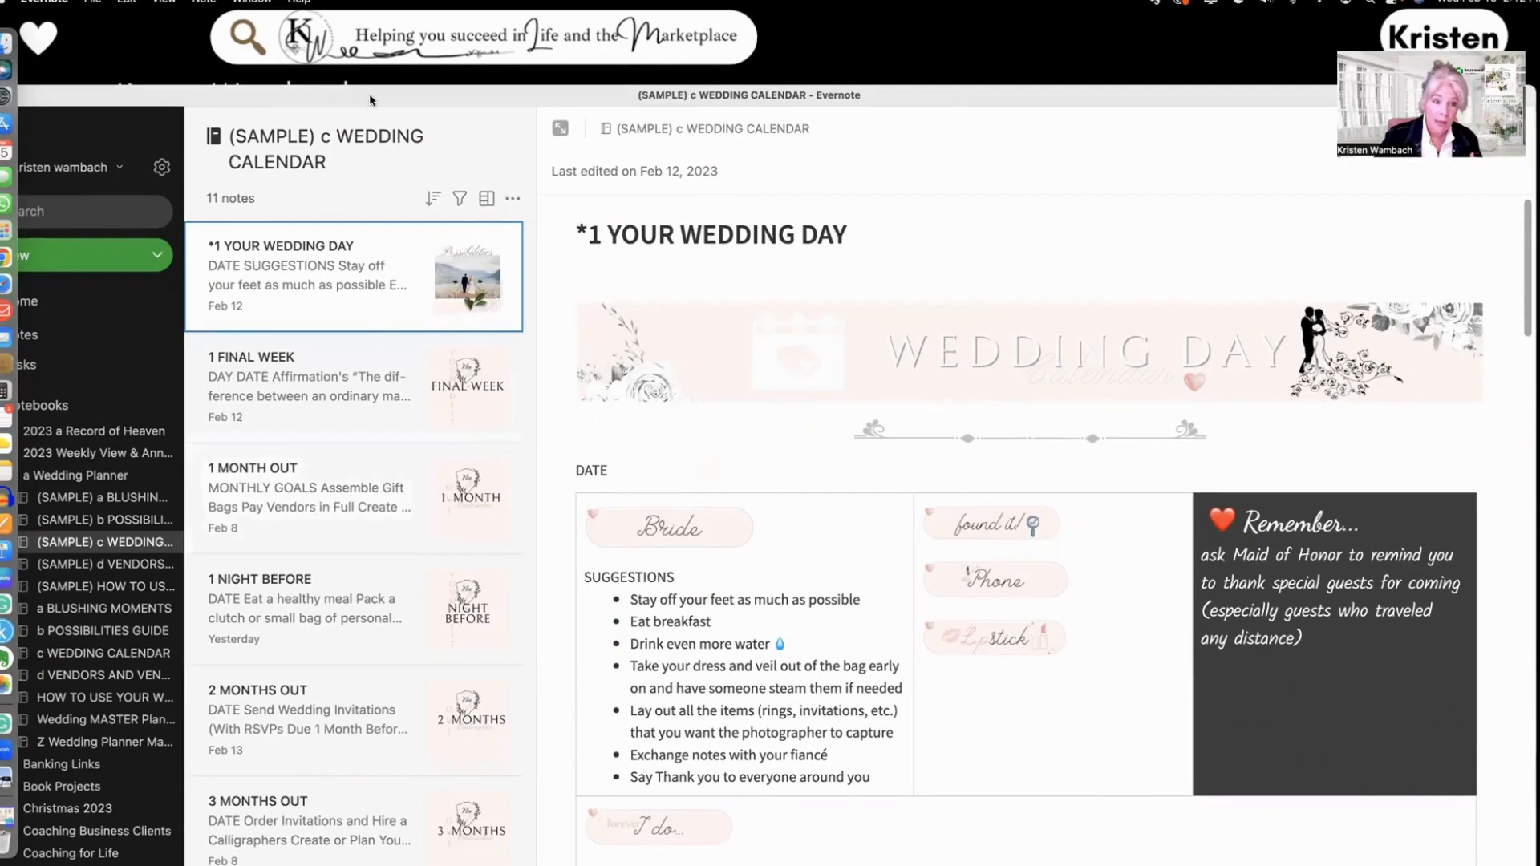
- Open the INTERVIEWING PHOTOGRAPHERS VIDEOGRAPHERS note in the (SAMPLE) d VENDORS AND VENUES notebook and shift the window to show its full width
left_click_drag(370, 95, 542, 97)
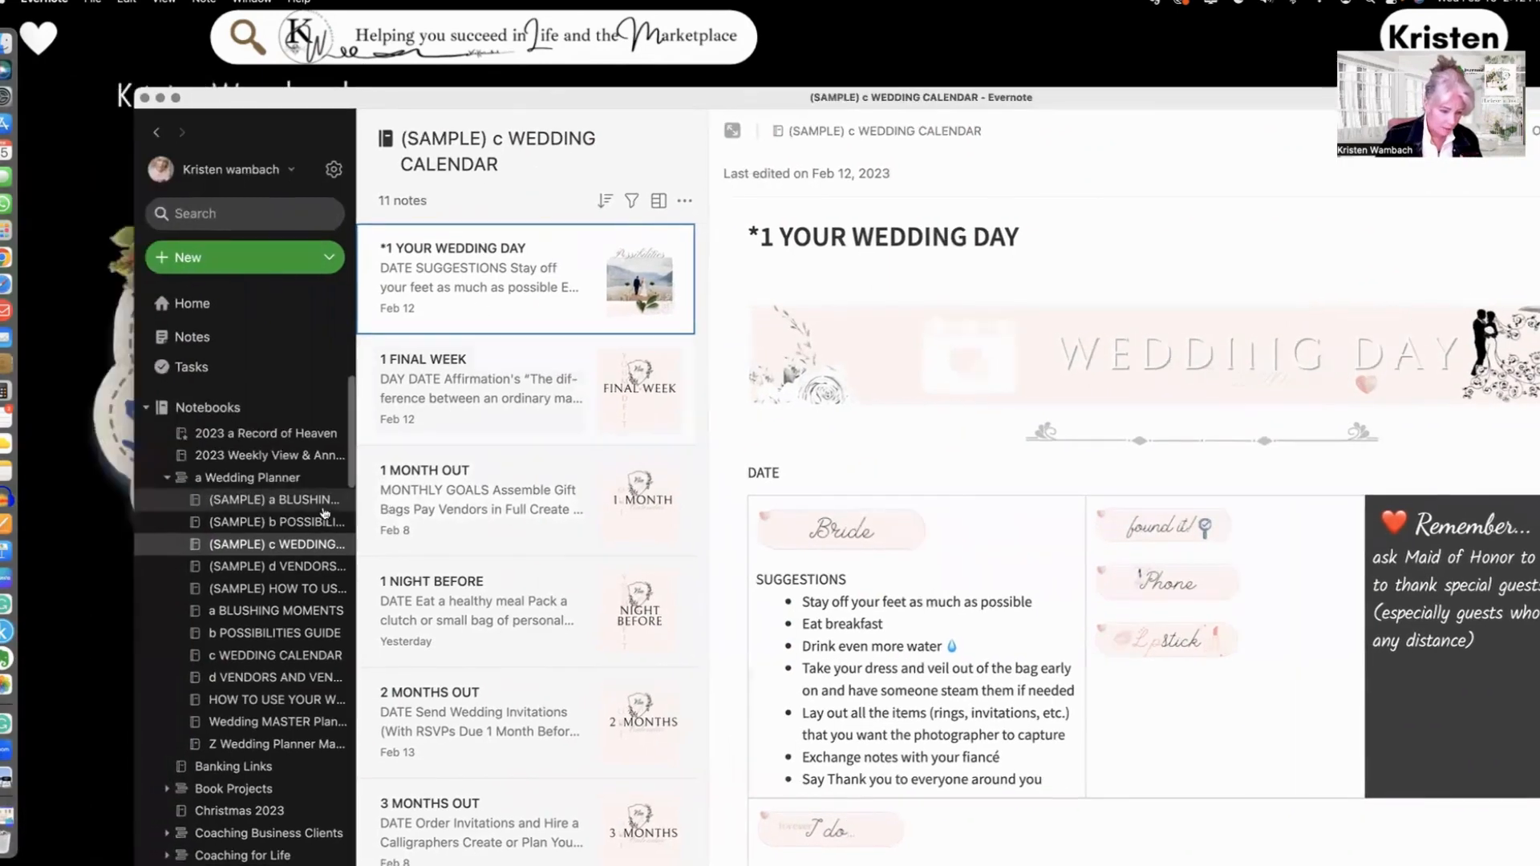
left_click(302, 567)
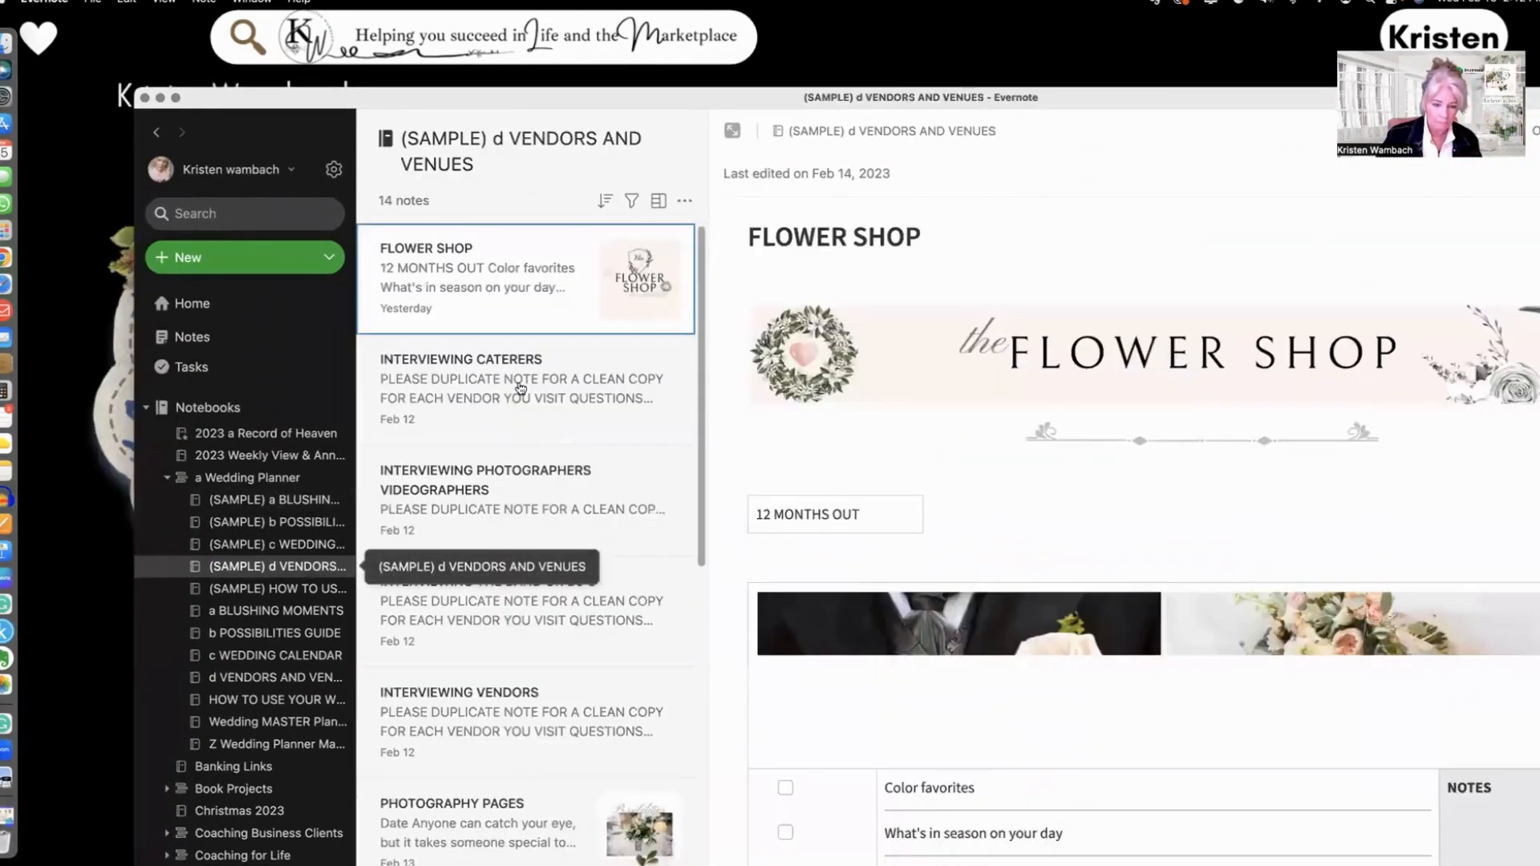
scroll(514, 501, "down", 5)
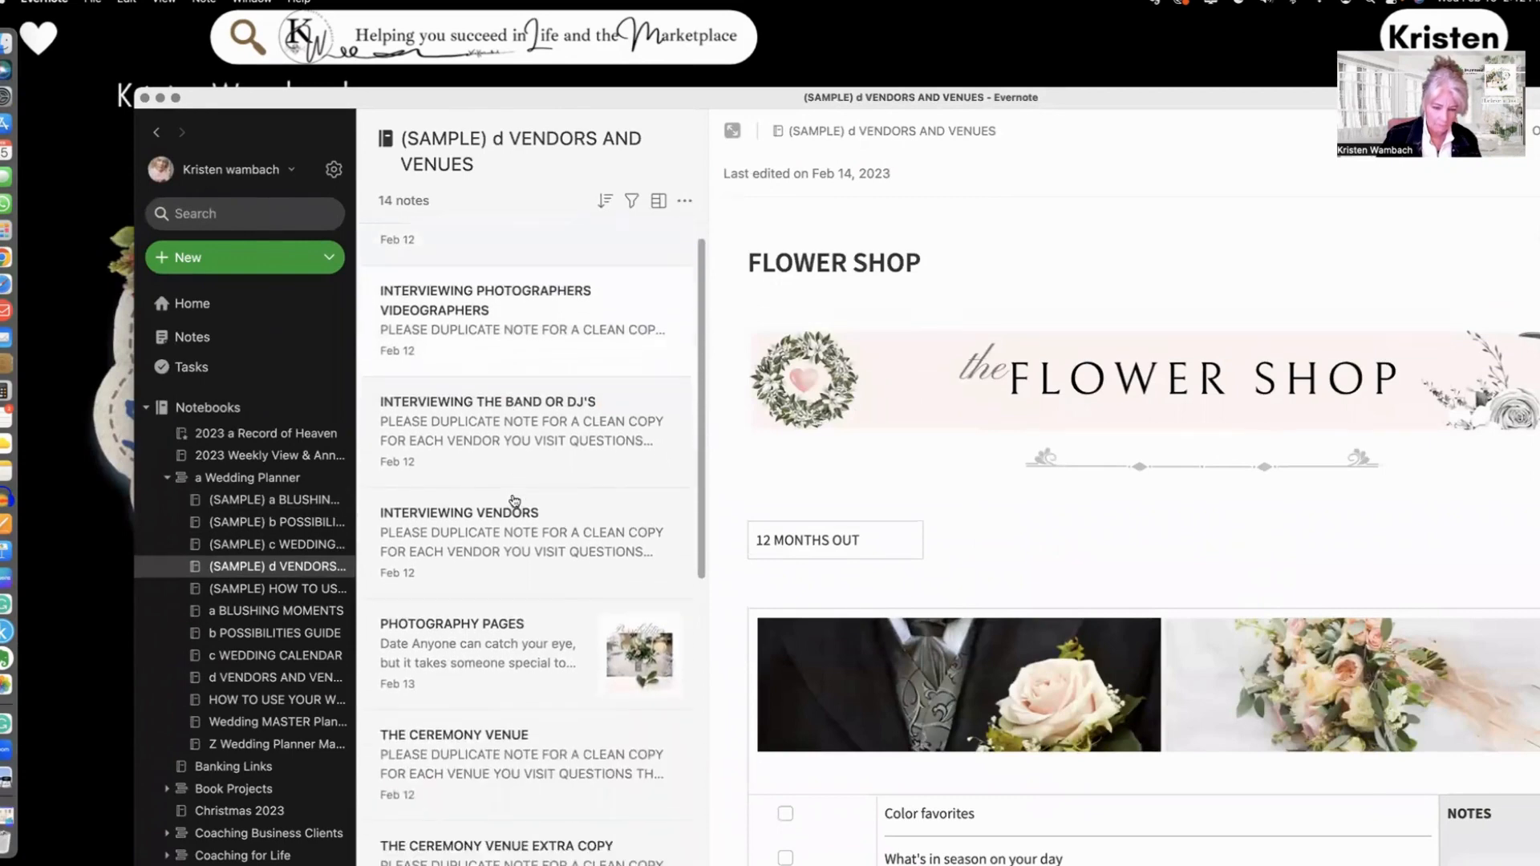
left_click(514, 273)
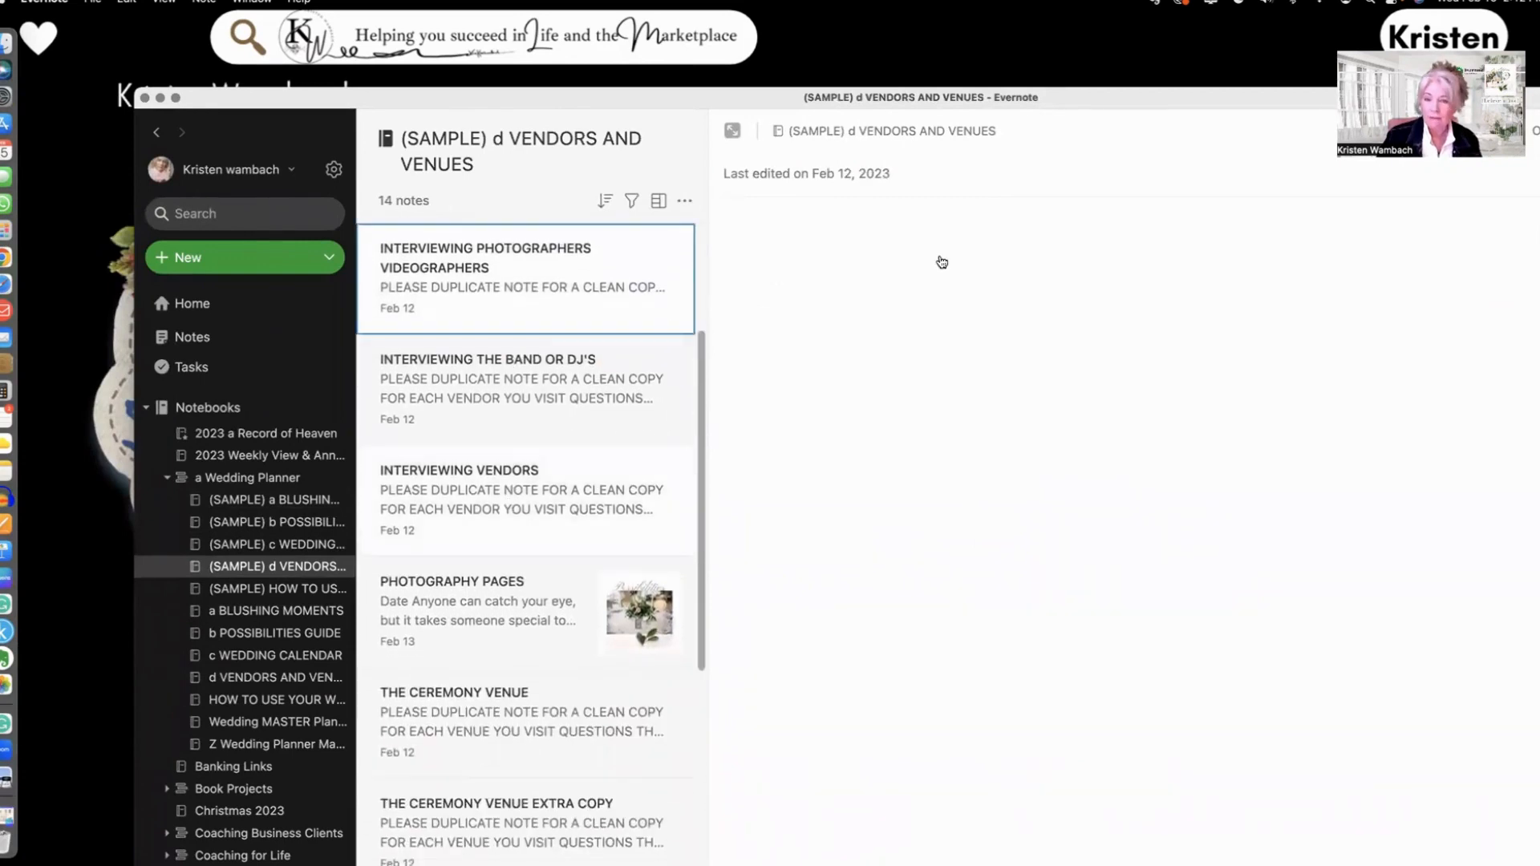
left_click_drag(1129, 104, 971, 108)
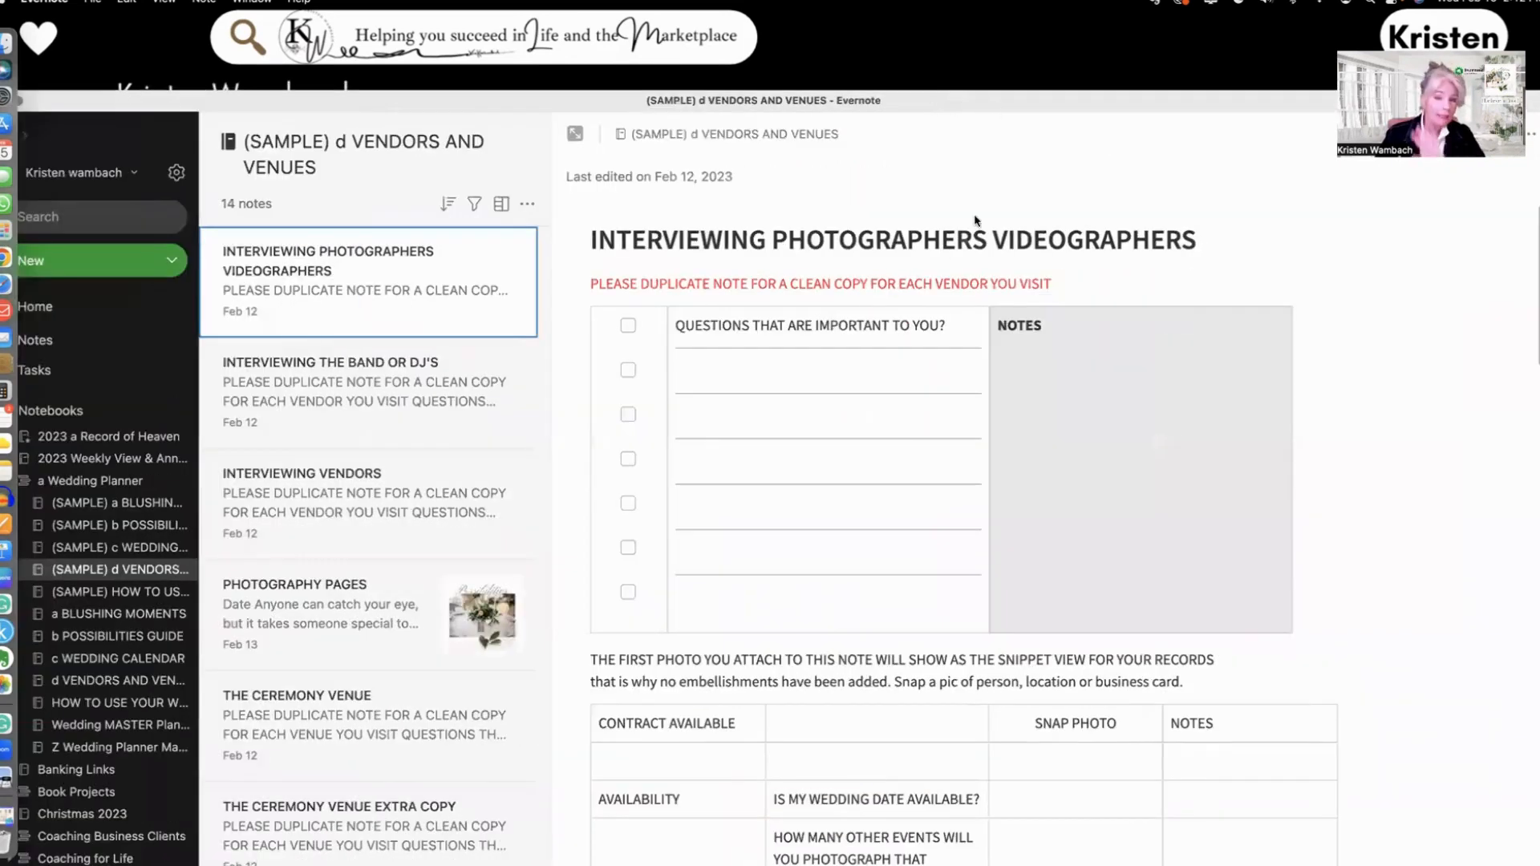